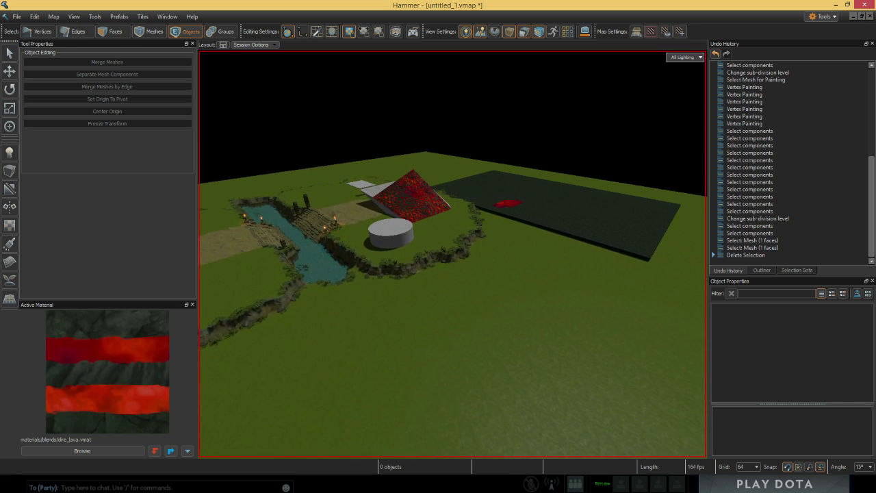
Step: Activate the Entity Tool and look over the terrain around the river and dirt clearing
key(d)
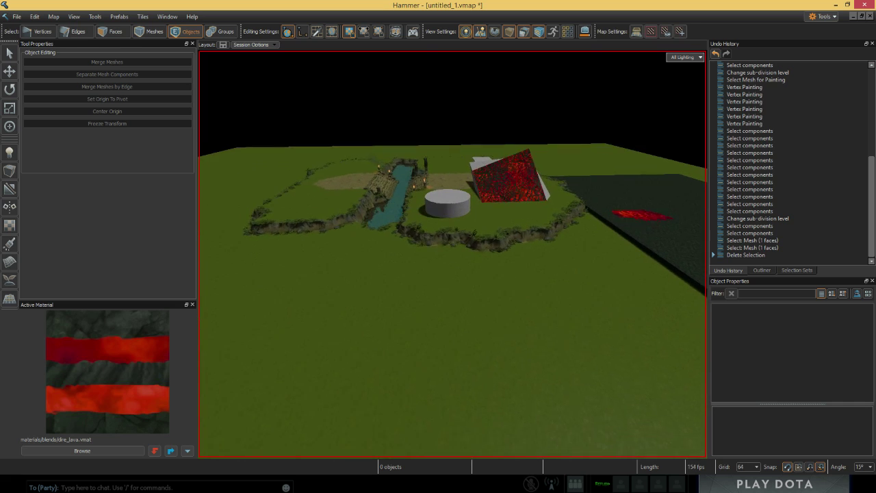
key(w)
key(shift+e)
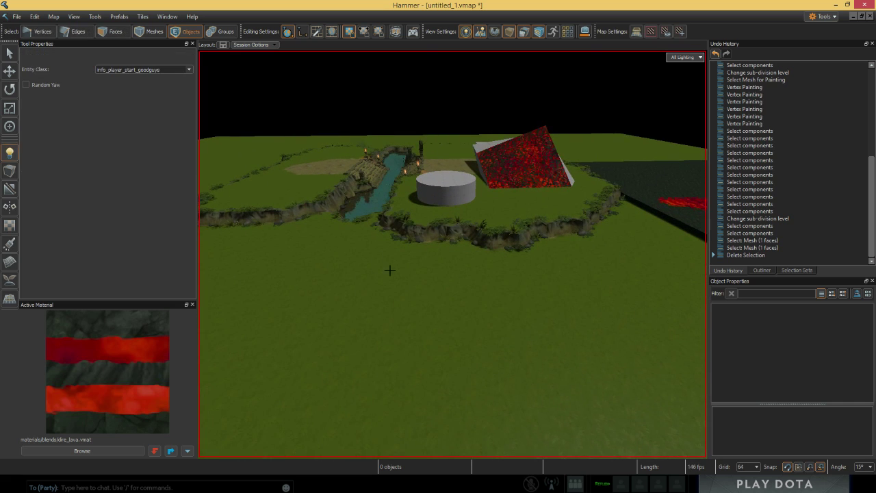
right_drag(264, 160, 473, 168)
key(w)
right_drag(589, 256, 167, 248)
key(d)
key(w)
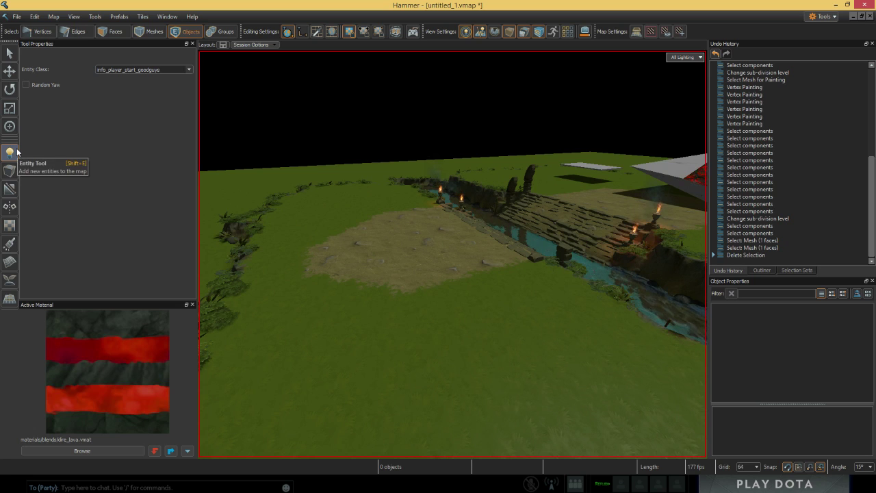
Step: Place the basic_entities.vmap prefab on the open grass outside the cliff line
key(space)
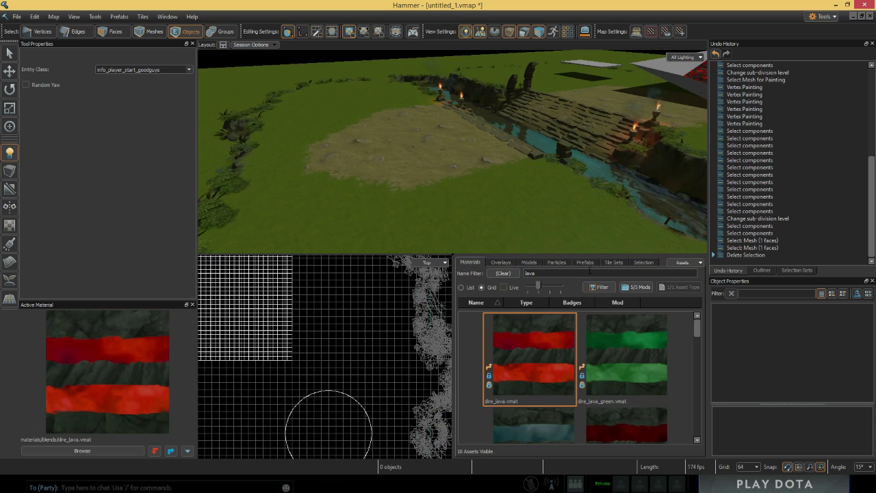
click(585, 262)
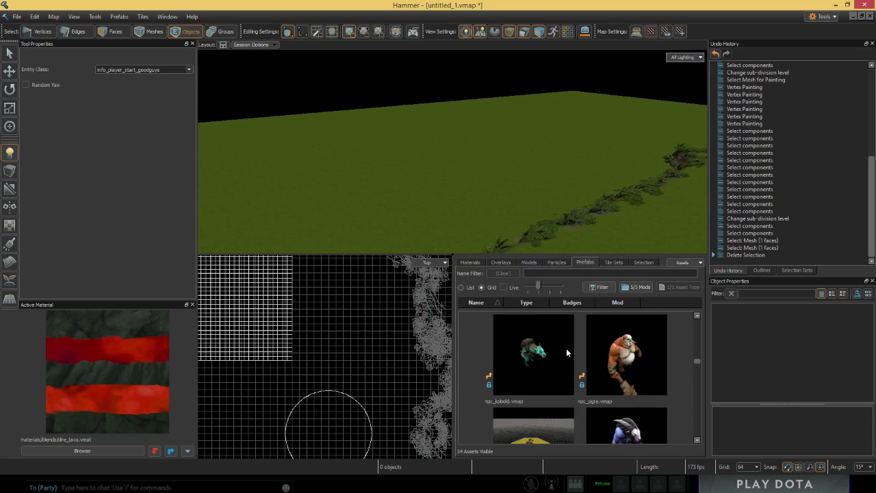
scroll(558, 357, up, 12)
right_drag(540, 191, 613, 214)
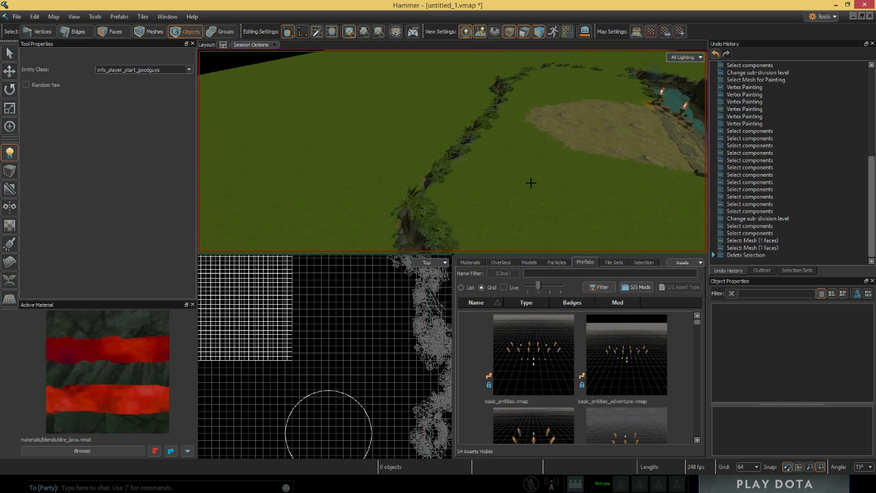
drag(534, 354, 450, 231)
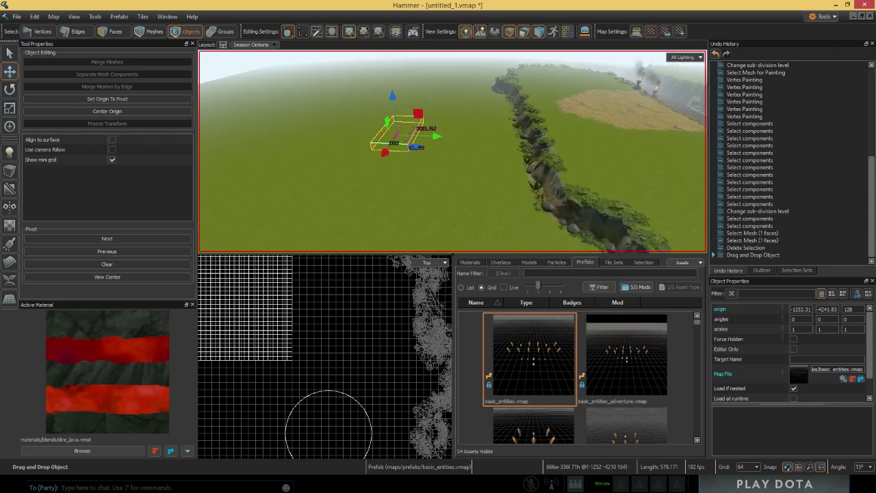
Step: Collapse the placed basic_entities prefab into its individual entities
key(w)
right_drag(410, 140, 428, 223)
scroll(601, 369, down, 3)
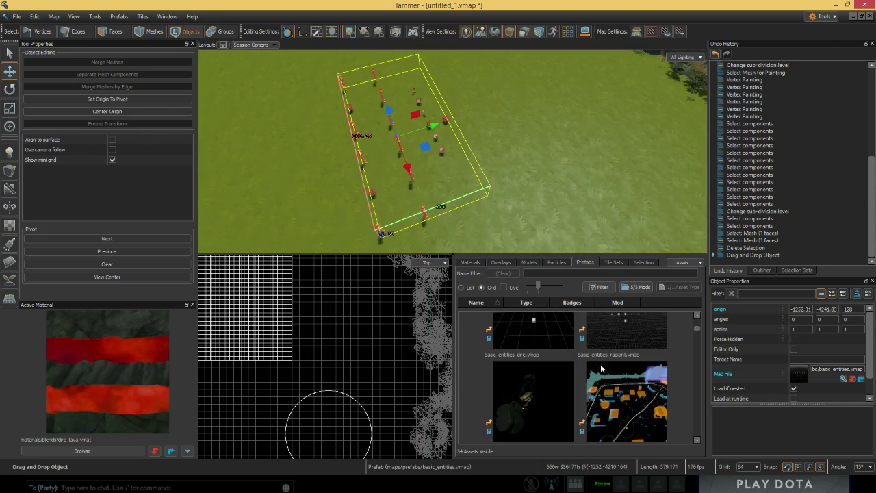
right_drag(534, 181, 452, 146)
key(d)
right_click(504, 145)
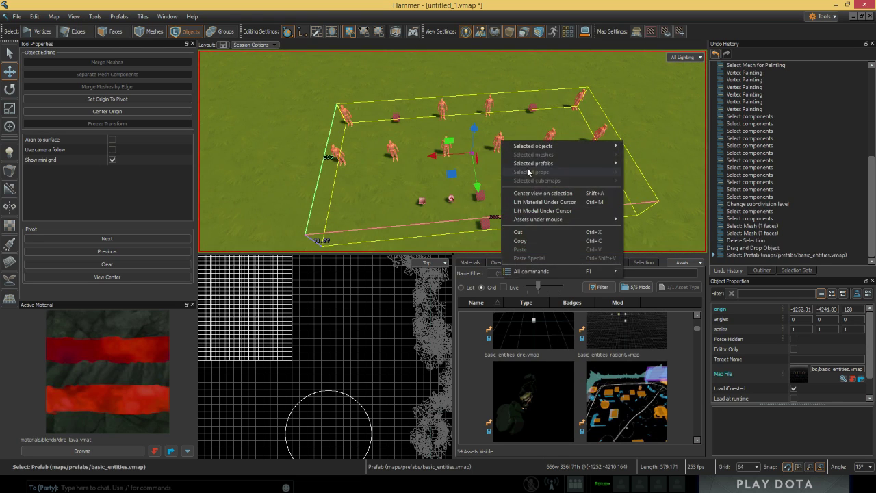
mouse_move(567, 161)
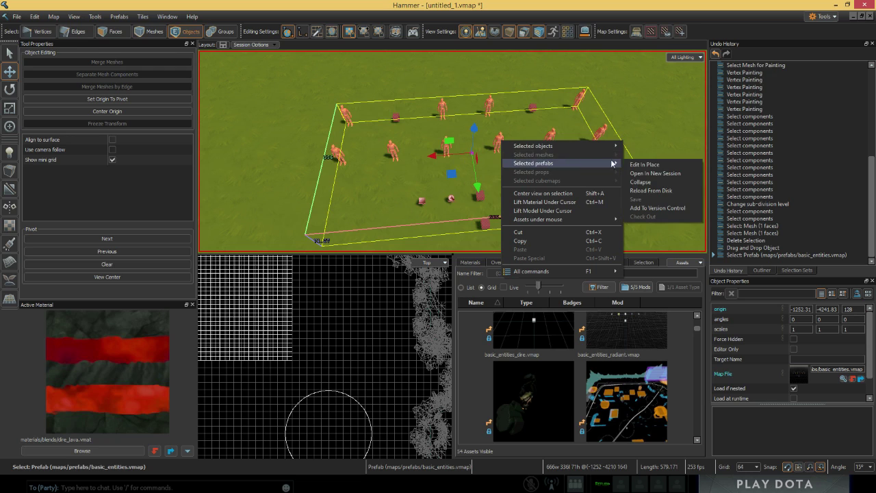
click(639, 182)
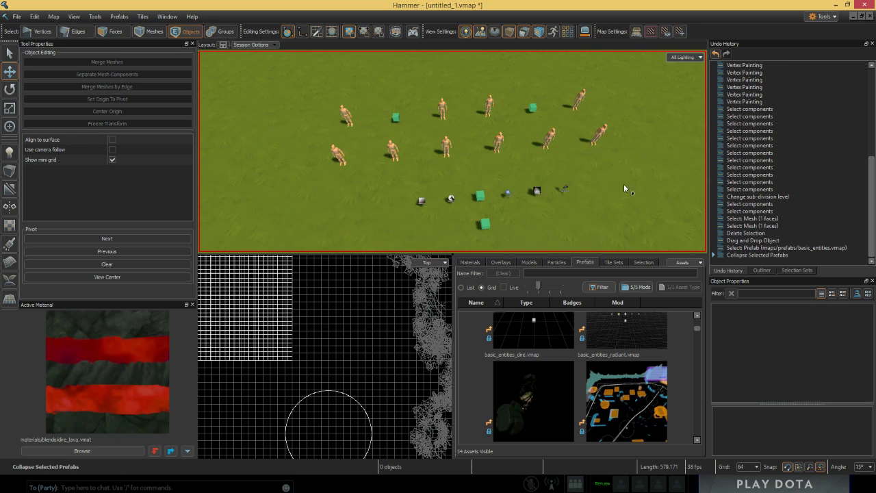
Step: Examine the Dire and Radiant player start entities from the collapsed prefab, selecting them individually in object selection mode
click(149, 31)
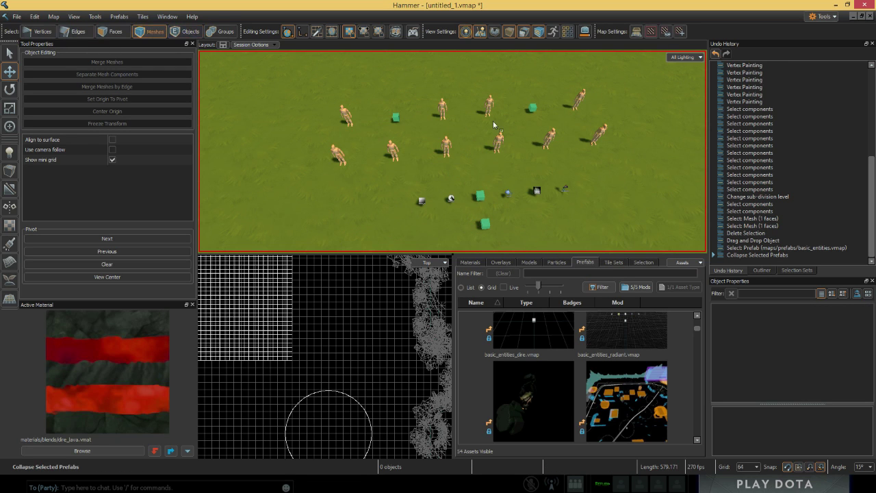
key(5)
click(448, 151)
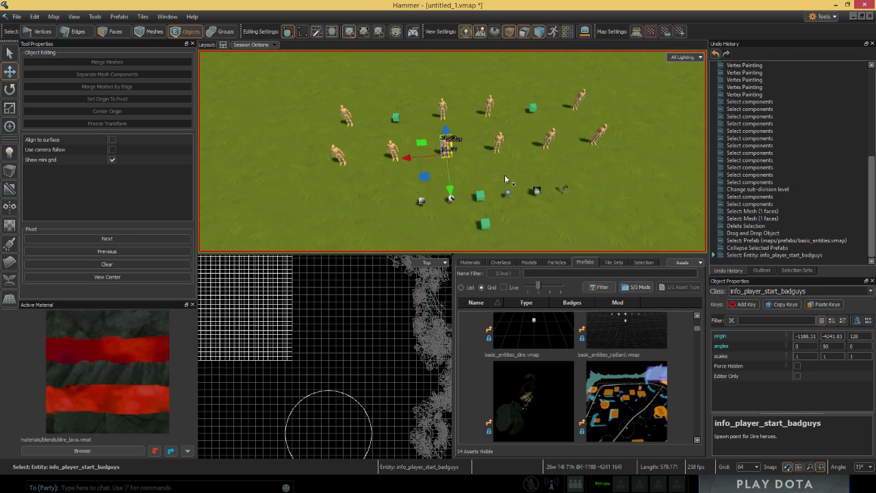
right_drag(504, 174, 494, 168)
key(w)
click(441, 145)
click(445, 151)
right_drag(426, 178, 415, 177)
key(s)
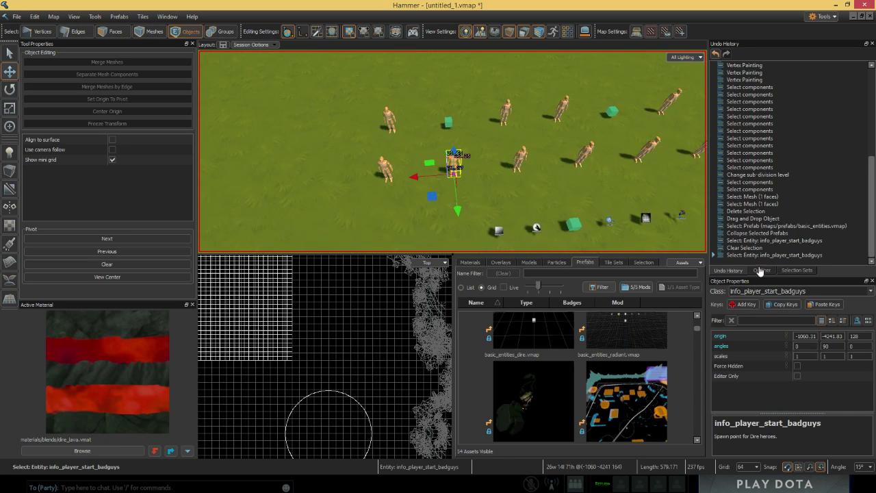
click(383, 167)
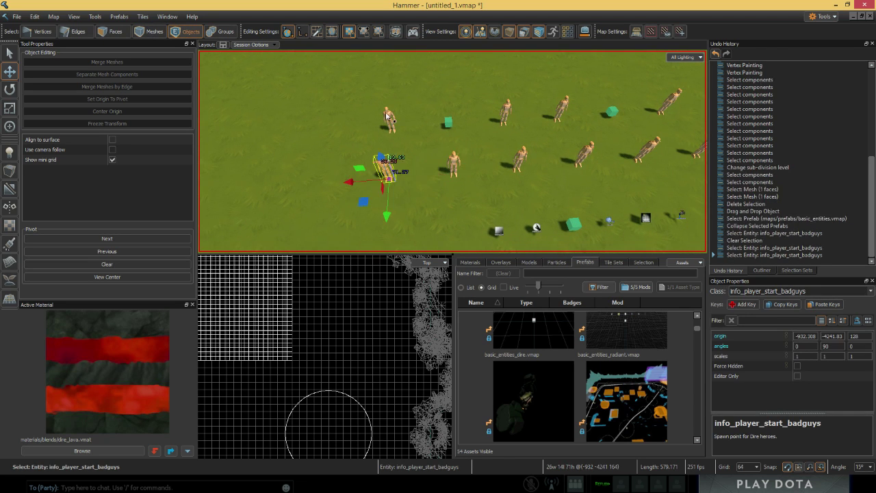
click(389, 120)
key(d)
click(527, 109)
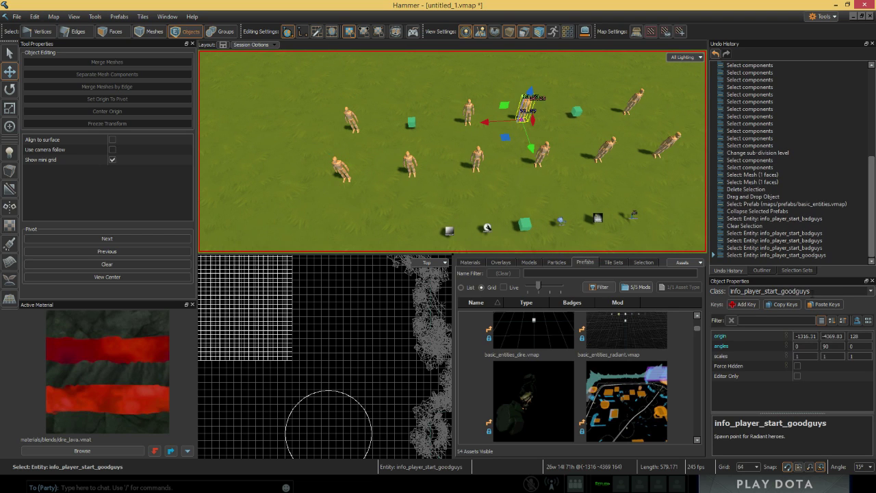
Step: Examine the light info and tonemap controller entities, box-select the group of small utility entities, and clear the selection
click(522, 227)
key(s)
right_drag(523, 228, 558, 250)
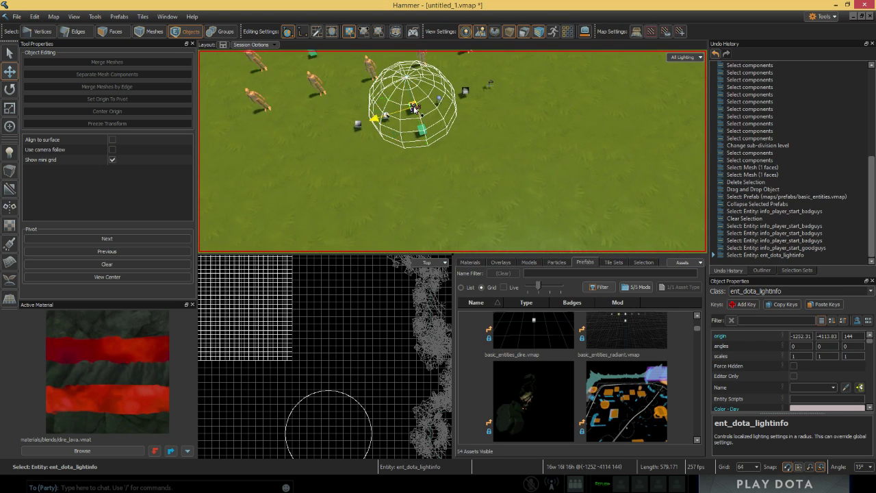
drag(355, 119, 374, 147)
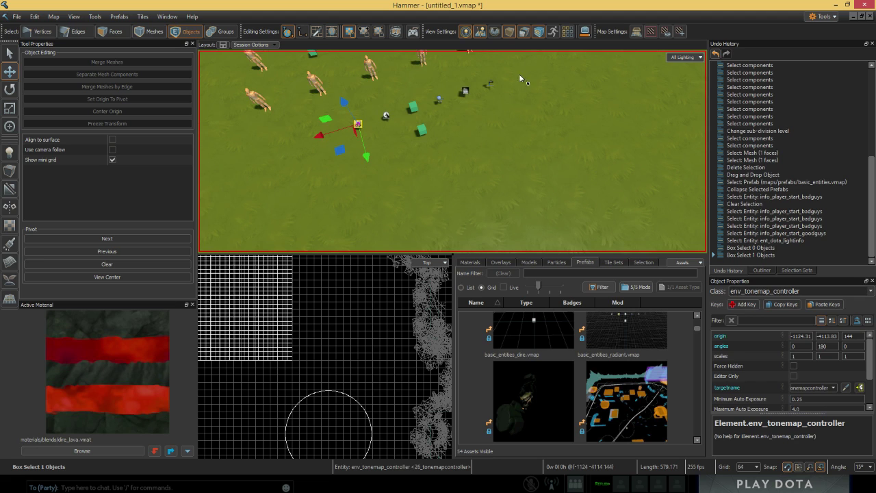
drag(520, 76, 345, 154)
click(506, 162)
right_drag(506, 162, 575, 148)
key(s)
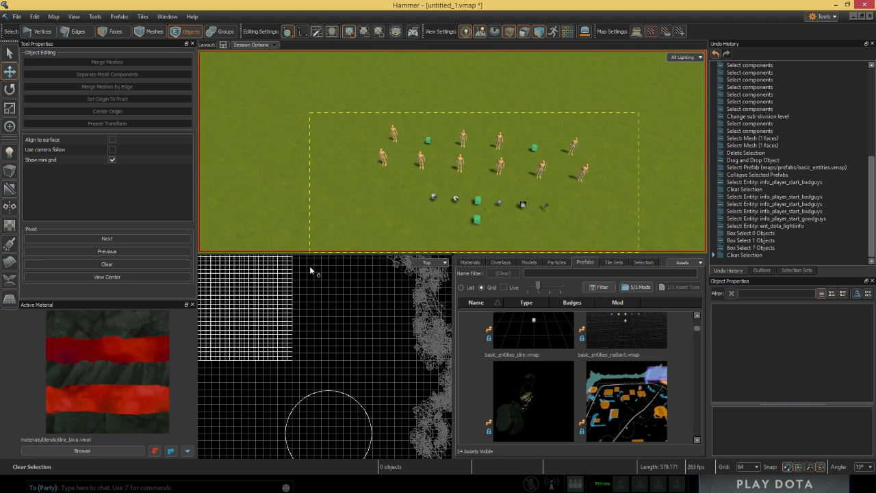
Step: Box-select all the entities from the collapsed prefab together and clear the selection
drag(310, 267, 311, 265)
drag(644, 255, 643, 255)
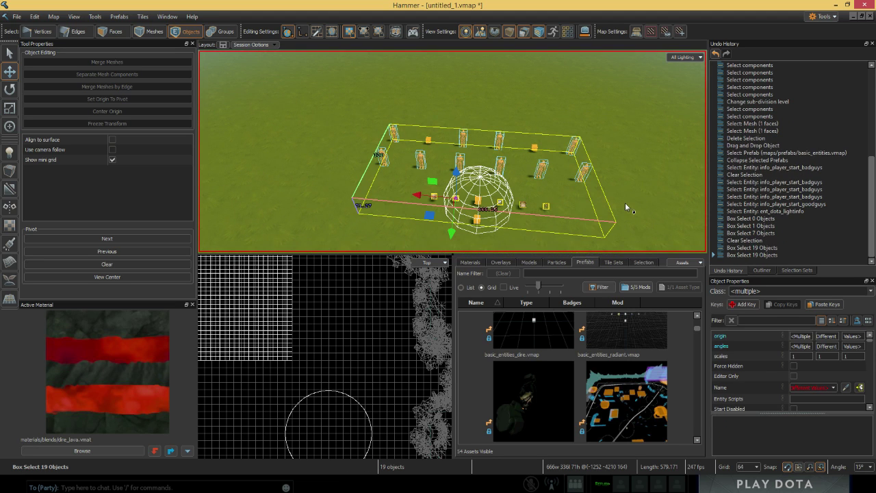
scroll(625, 203, down, 5)
click(601, 199)
right_drag(600, 199, 609, 128)
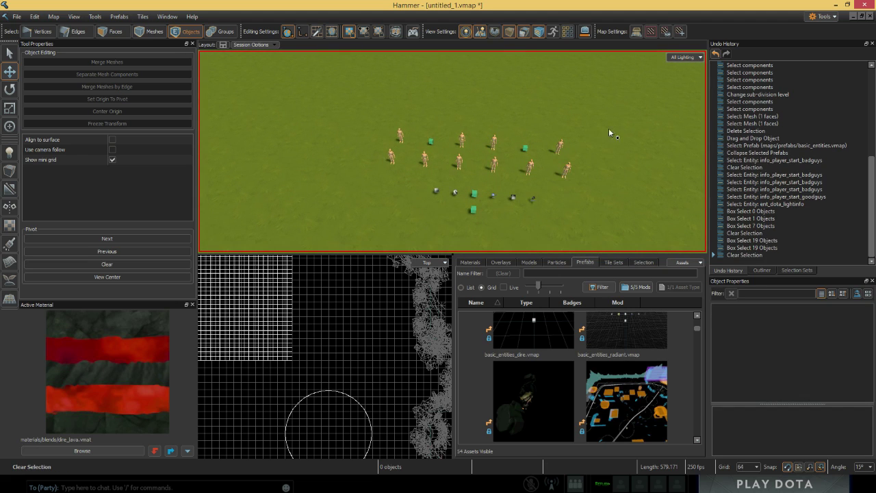
drag(609, 130, 286, 265)
click(385, 203)
right_drag(385, 203, 282, 179)
Step: Set the Entity Tool's entity class to info_target, filtering the class list by "info_"
key(shift+e)
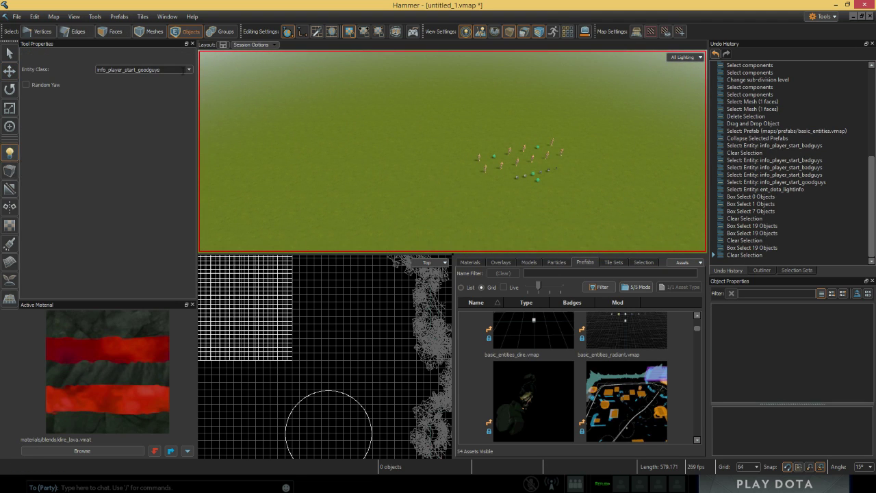
click(189, 69)
scroll(175, 105, up, 5)
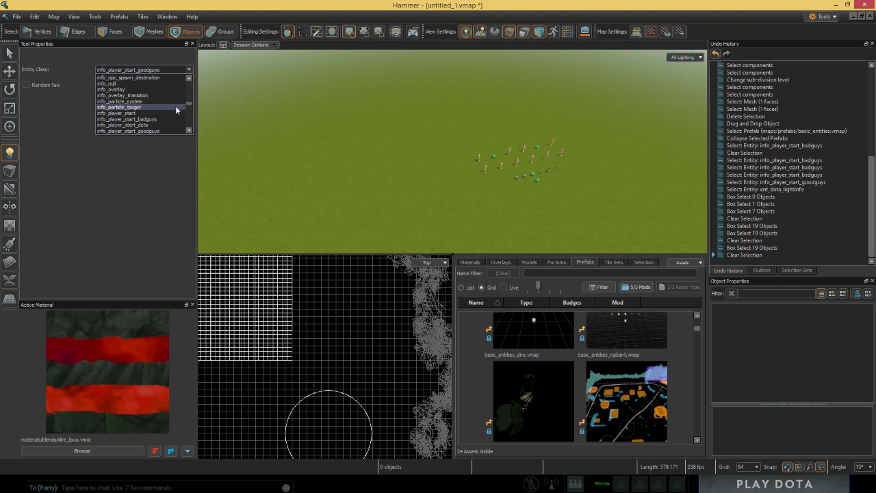
scroll(171, 102, down, 10)
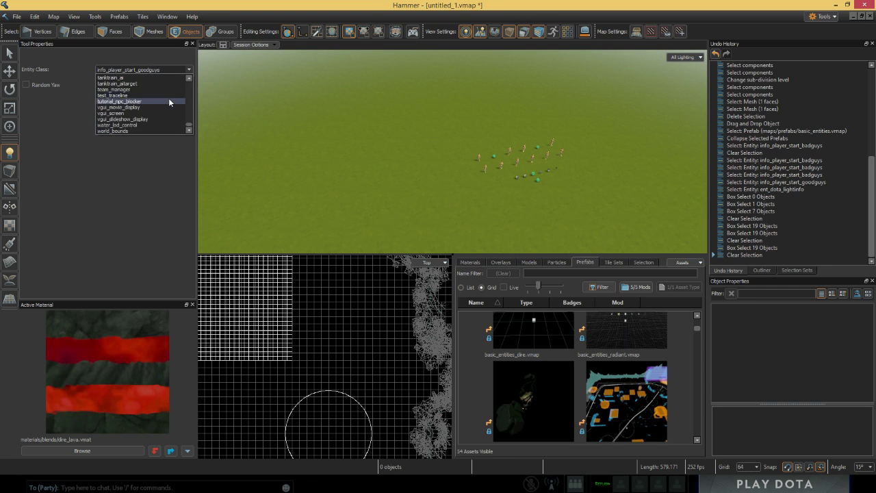
scroll(158, 91, up, 7)
drag(163, 70, 62, 63)
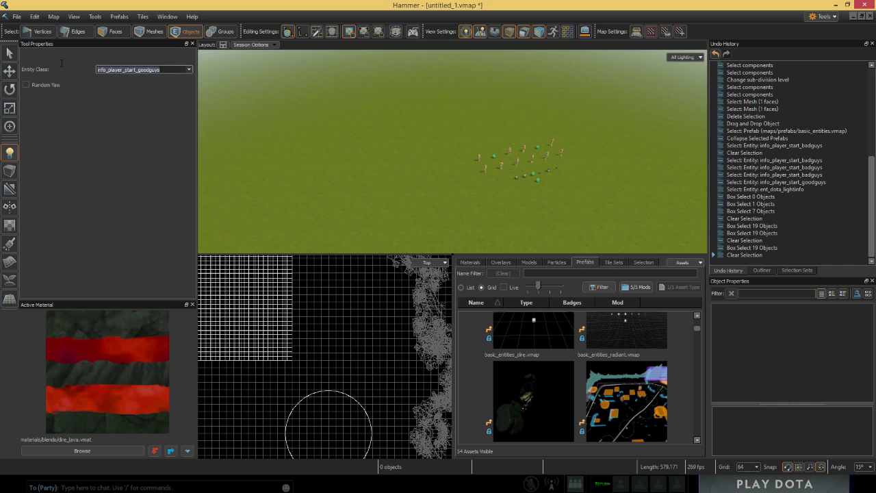
text(info_)
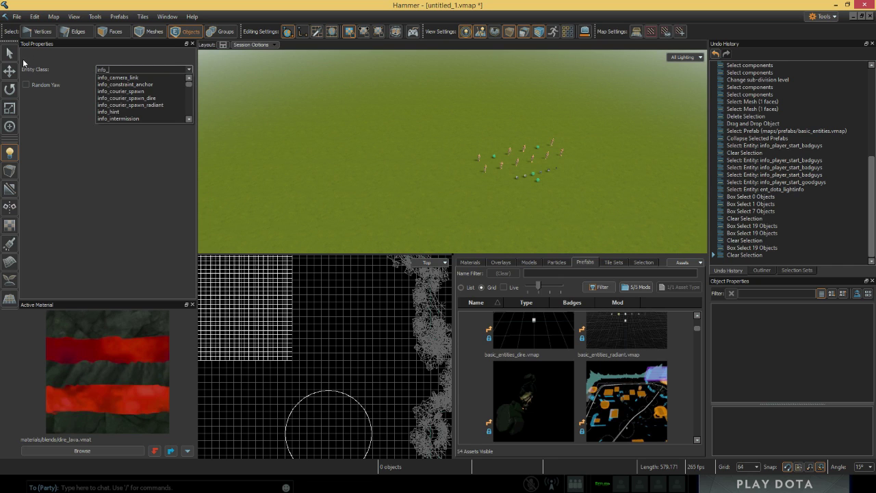
scroll(132, 86, down, 5)
scroll(132, 88, down, 3)
click(126, 92)
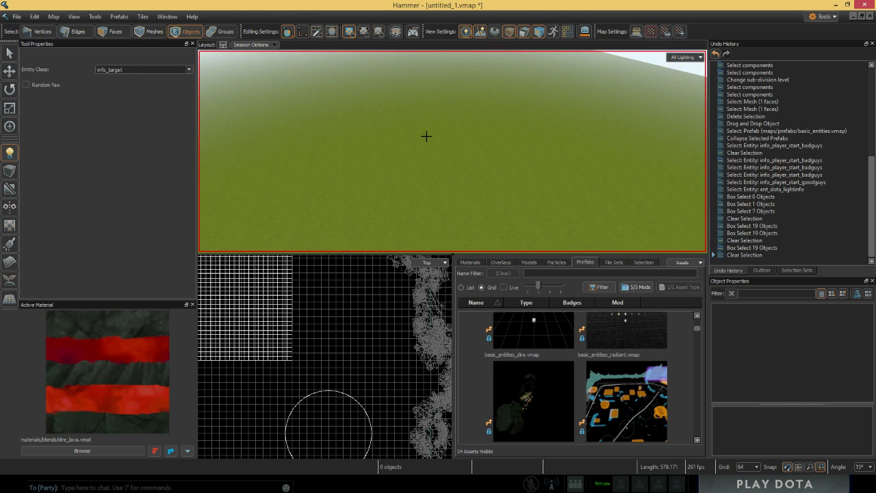
Step: Place an info_target entity on the open grass at about (1524, -3961, 129) and review its properties
click(531, 167)
right_drag(531, 166, 545, 188)
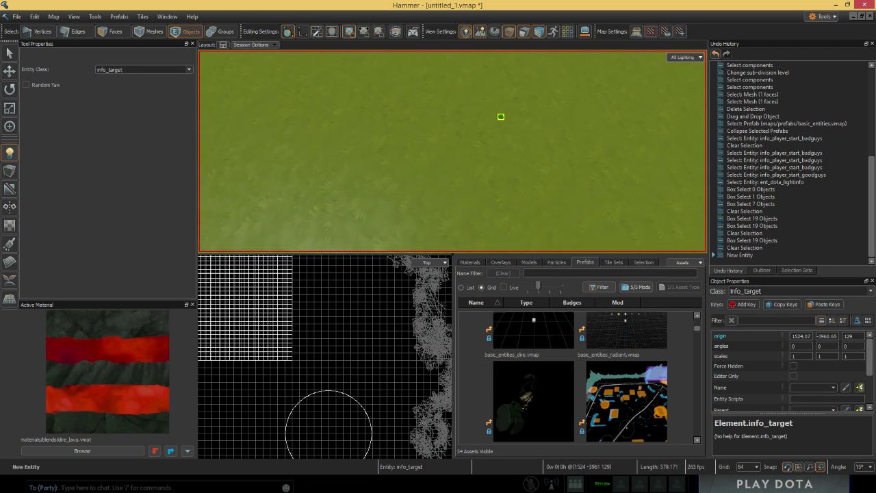
mouse_move(459, 195)
right_down()
mouse_move(457, 181)
mouse_move(483, 180)
right_up()
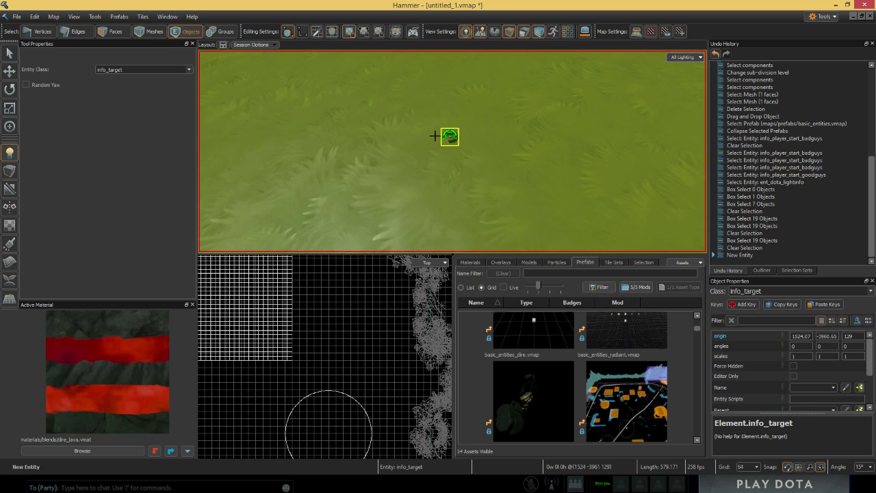
scroll(748, 351, down, 2)
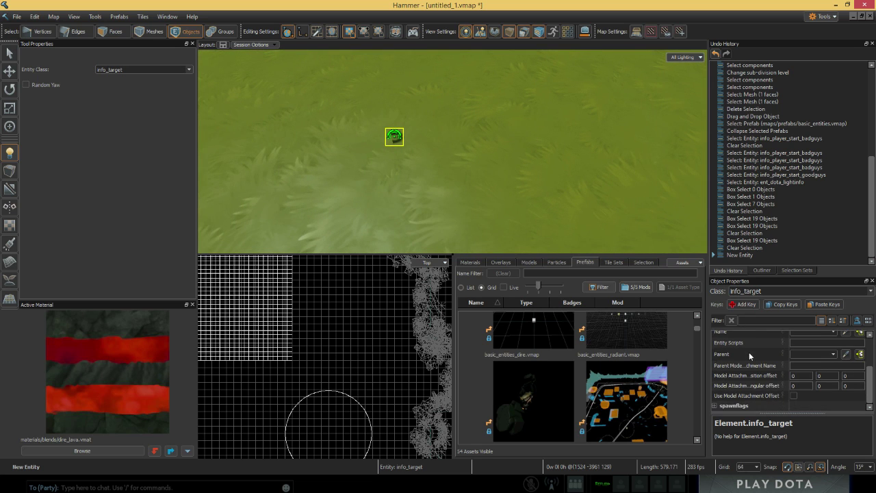
scroll(746, 352, up, 3)
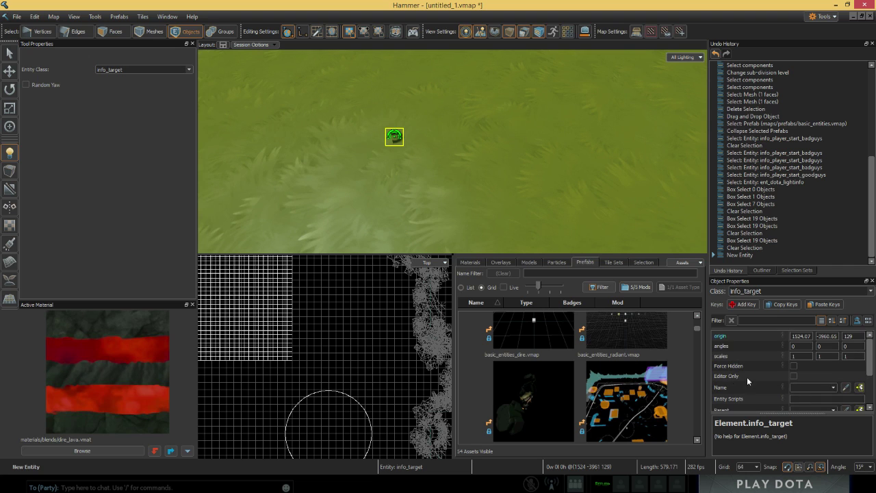
Step: Name the info_target entity on the grass "target_something"
mouse_move(534, 212)
right_down()
mouse_move(528, 202)
mouse_move(534, 212)
right_up()
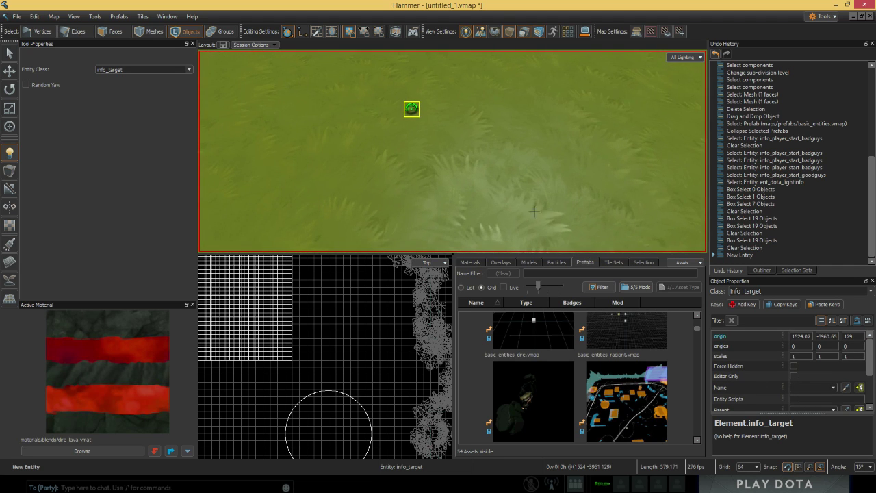
click(815, 386)
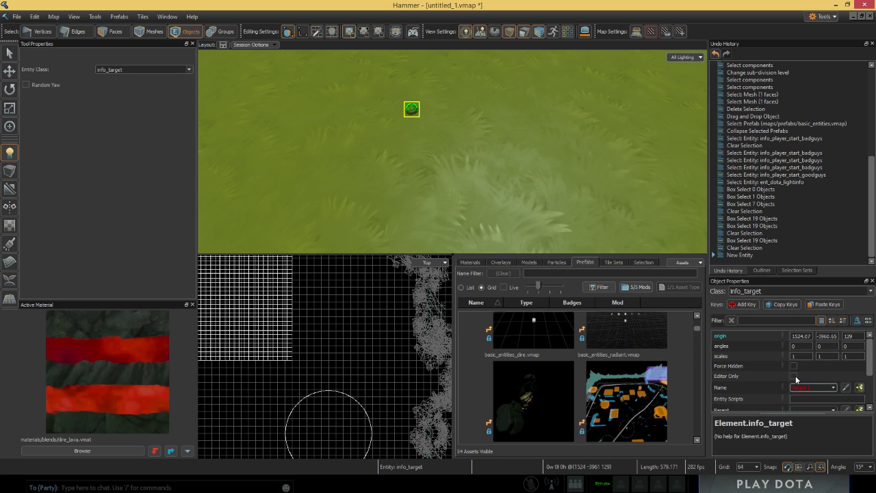
key(Return)
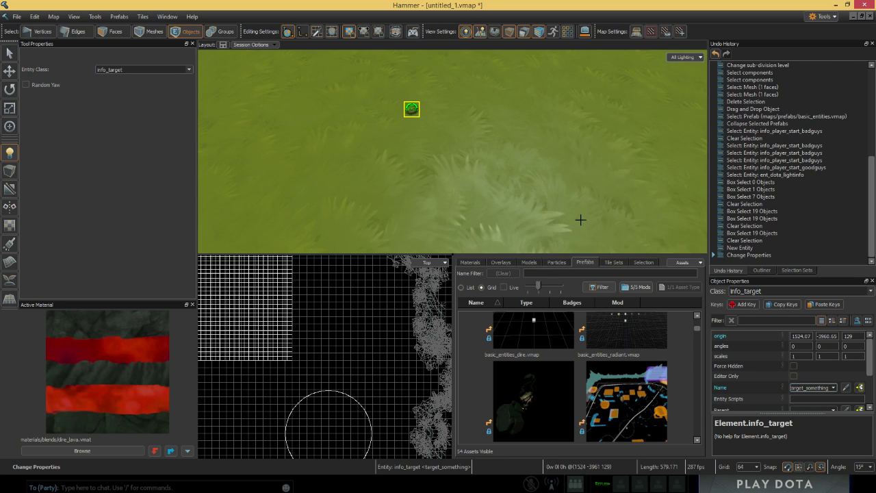
Step: Place another info_target entity on the dirt clearing beside the river at about (-1935, -2084, 257)
mouse_move(558, 185)
right_down()
mouse_move(466, 181)
mouse_move(417, 163)
right_up()
mouse_move(635, 197)
right_down()
mouse_move(514, 150)
mouse_move(513, 101)
mouse_move(445, 144)
mouse_move(417, 217)
right_up()
click(417, 217)
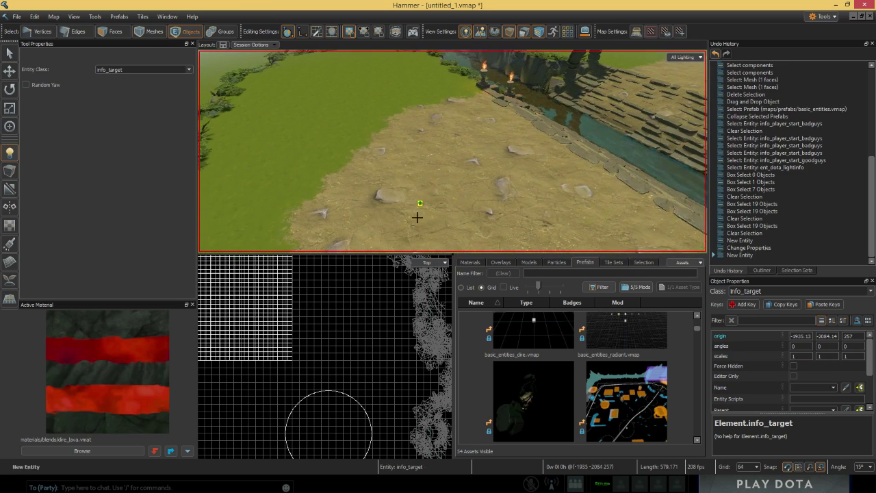
Step: Undo the last info_target placement and delete the other info_target entity
key(ctrl+z)
right_drag(361, 172, 165, 63)
key(Delete)
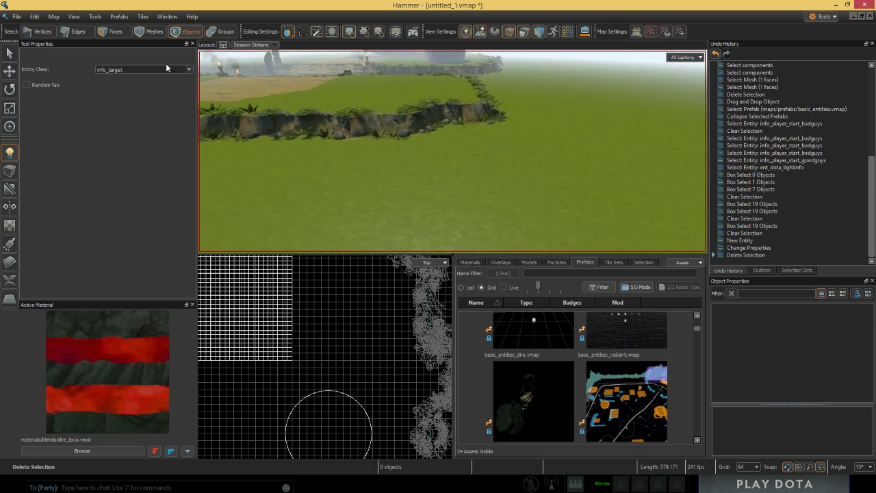
Step: Set the Entity Tool's entity class to ent_dota_tree
click(165, 70)
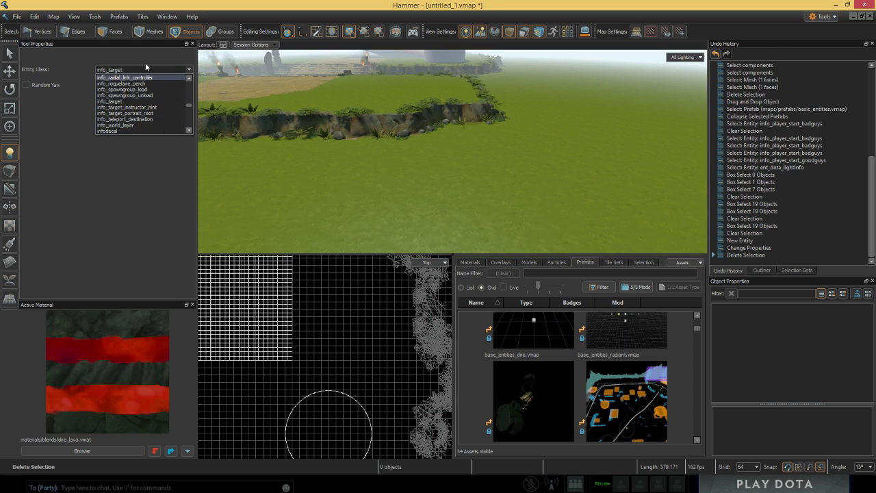
drag(144, 68, 62, 67)
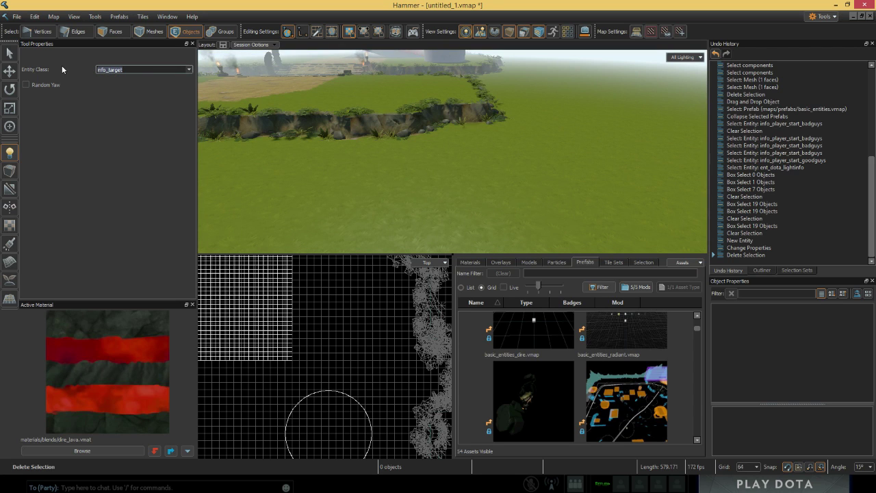
text(ent_dota_tree)
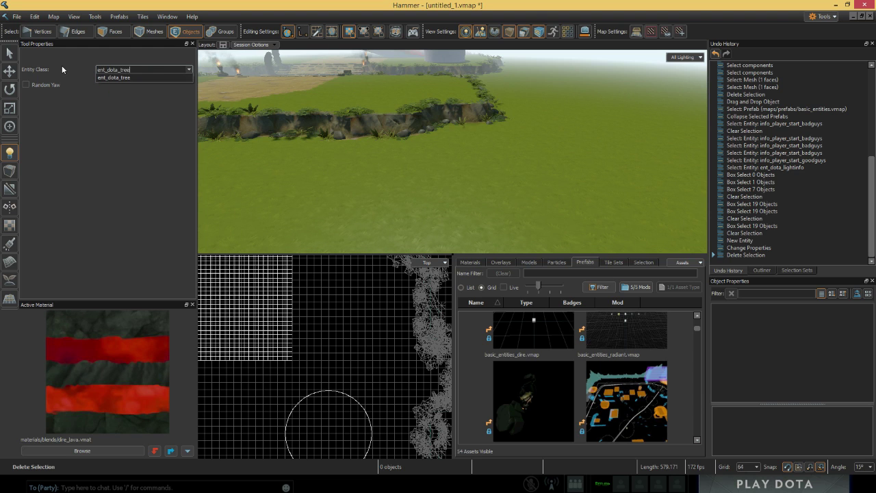
key(Return)
Step: Place two ent_dota_tree entities on the grass below the cliff, at about (-292, -3588, 129) and (-22, -3639, 129)
click(383, 182)
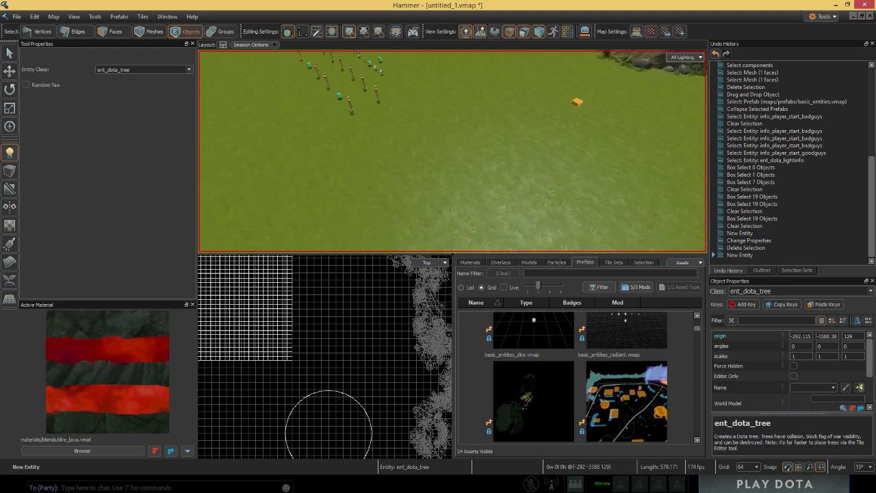
right_drag(384, 198, 405, 207)
click(405, 206)
Step: Open the World Model browser for the second tree entity and filter the models by "tree"
right_drag(257, 132, 561, 226)
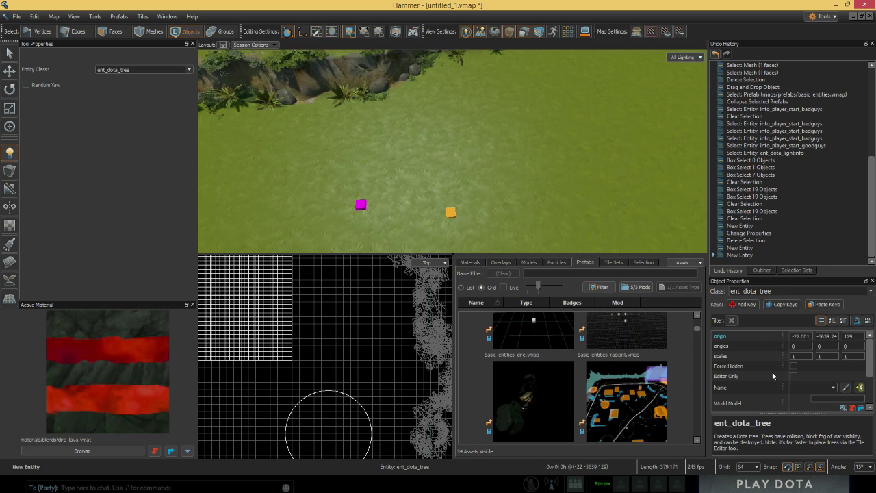
scroll(772, 371, down, 3)
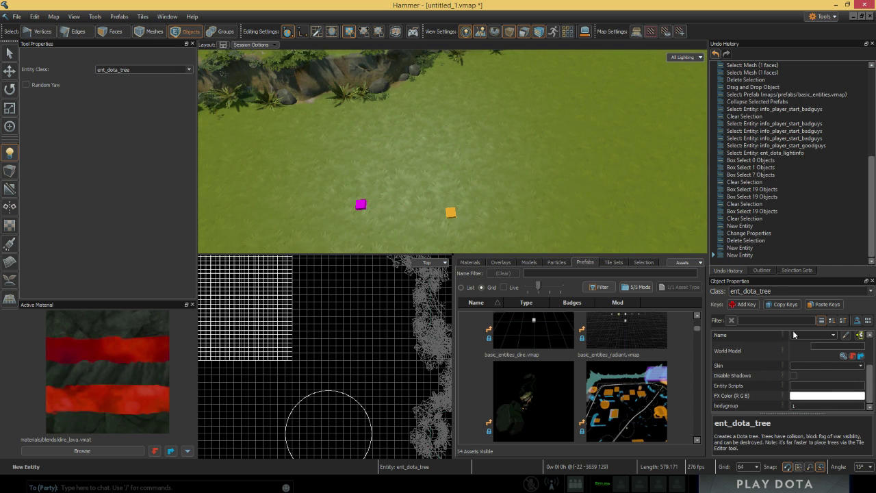
click(844, 356)
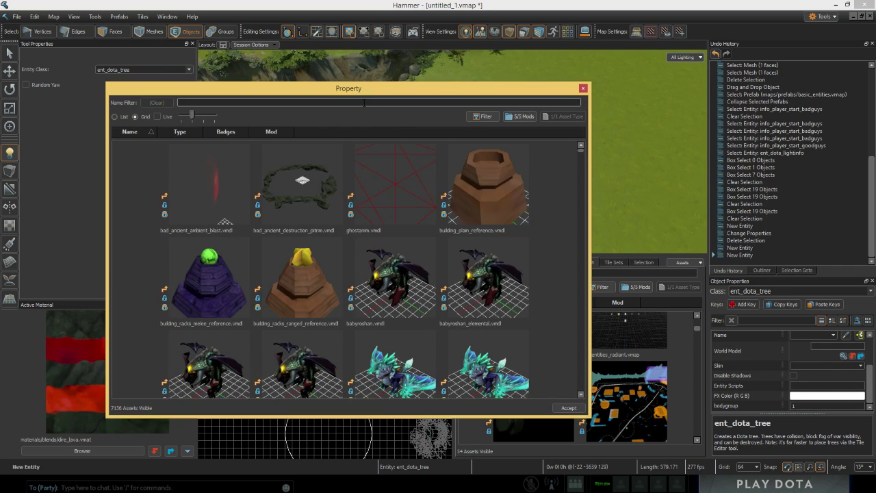
drag(374, 96, 470, 95)
click(459, 106)
text(tree)
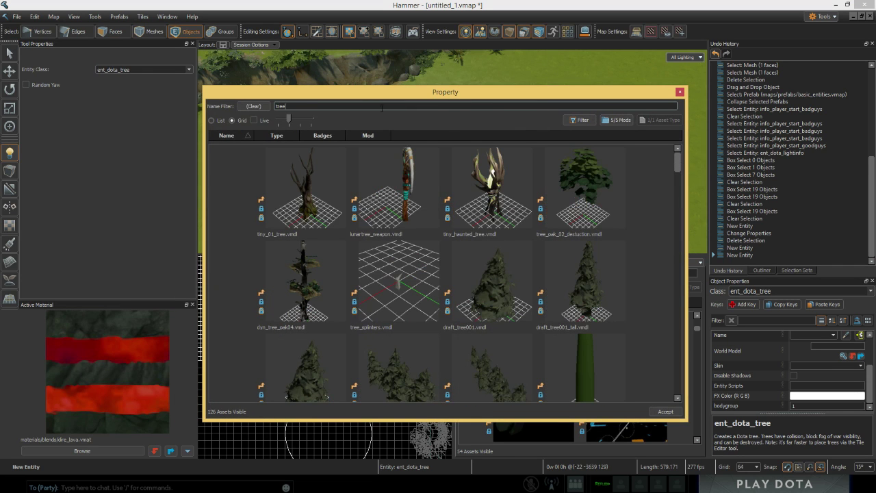
Step: Assign the tree_dead_02.vmdl model to the tree entity, trying tree_dead_01.vmdl for comparison, and close the model browser
scroll(314, 207, down, 5)
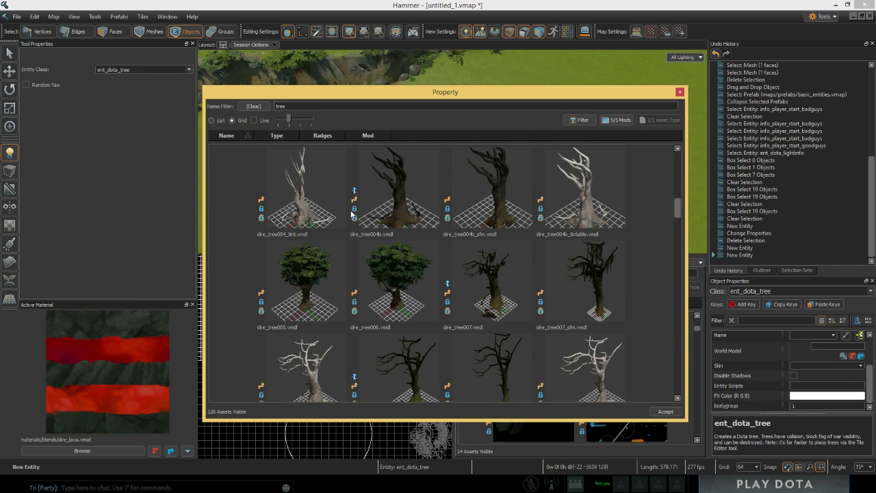
scroll(483, 278, down, 3)
scroll(483, 277, down, 3)
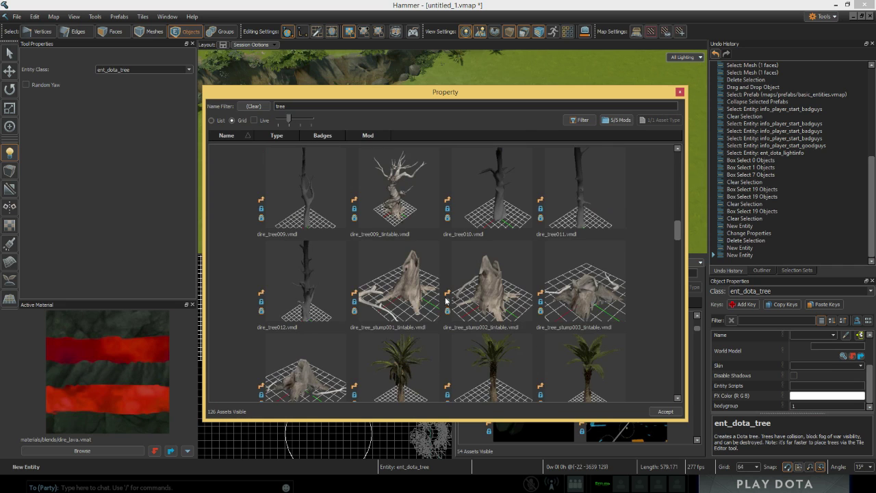
scroll(403, 217, down, 6)
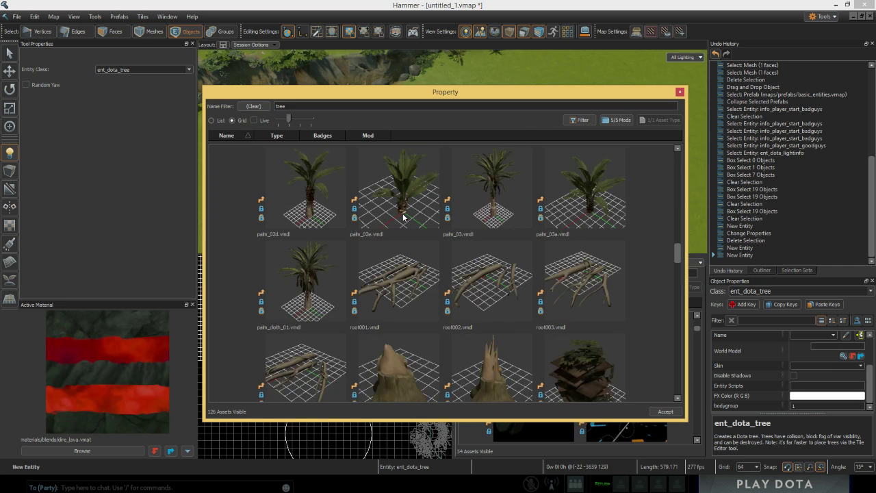
scroll(403, 217, down, 5)
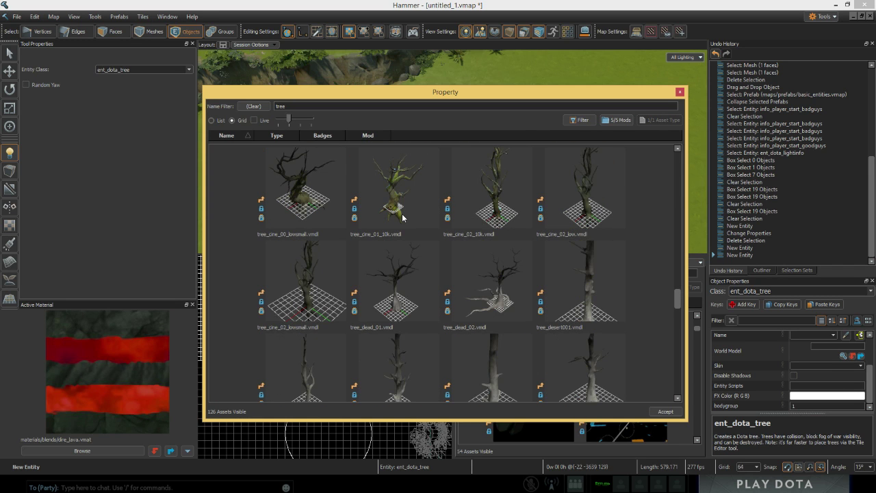
scroll(403, 217, down, 3)
scroll(558, 236, down, 2)
scroll(547, 230, up, 2)
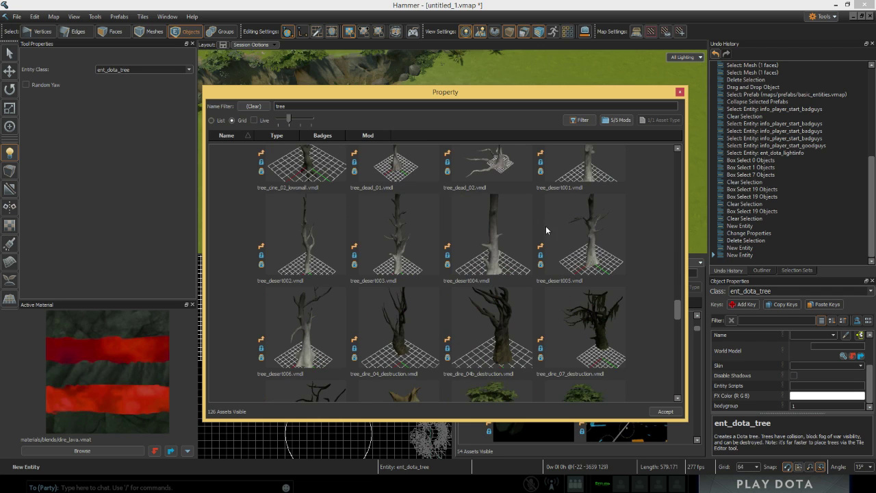
scroll(506, 217, up, 2)
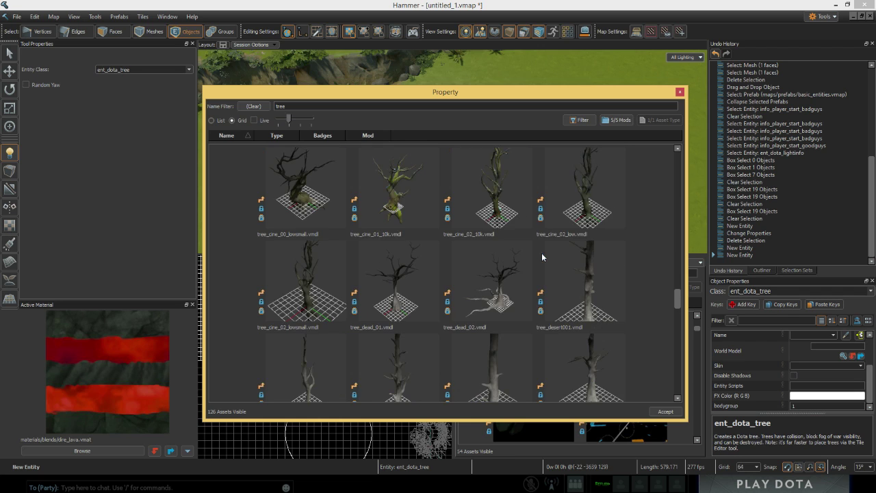
scroll(541, 253, down, 2)
scroll(558, 250, up, 2)
click(502, 273)
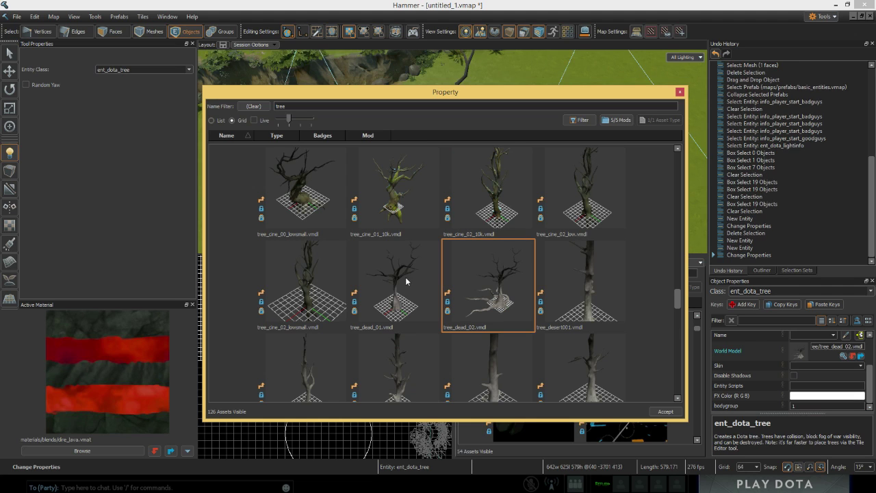
click(409, 280)
click(524, 287)
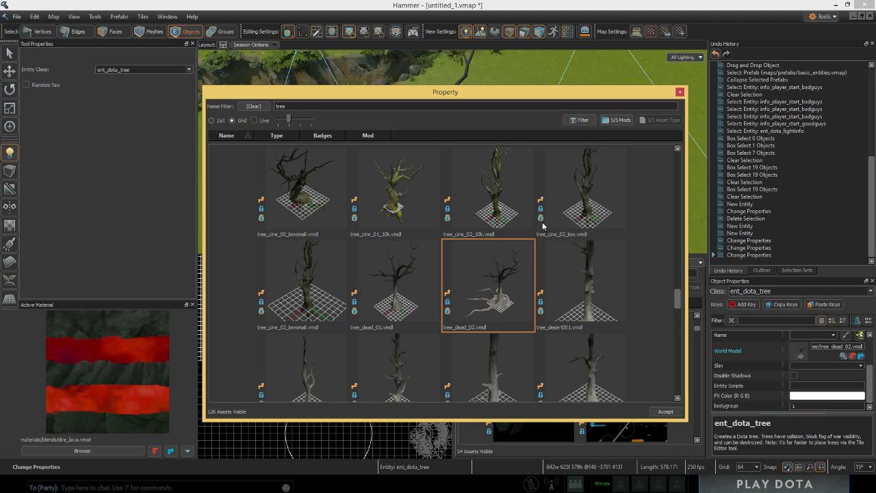
click(679, 92)
Step: Turn on the grid nav preview to examine the grid cells around the dead tree
alt+drag(425, 85, 389, 89)
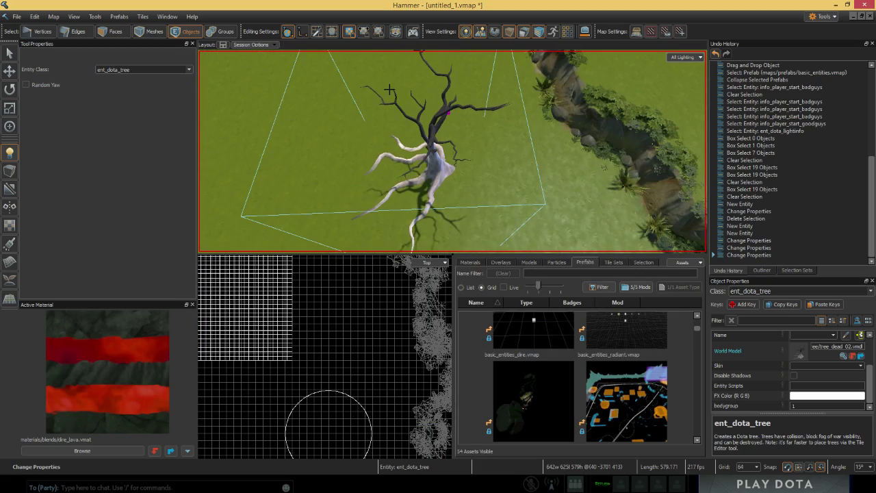
click(567, 31)
alt+drag(520, 132, 629, 76)
Step: Scale the dead tree to 0.5 on all three axes
scroll(757, 370, up, 3)
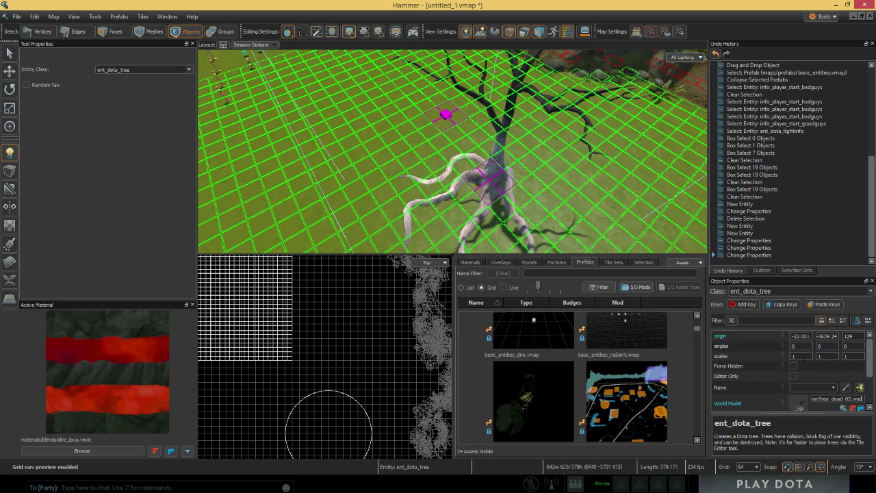
text(0.5)
key(Tab)
text(0.5)
key(Tab)
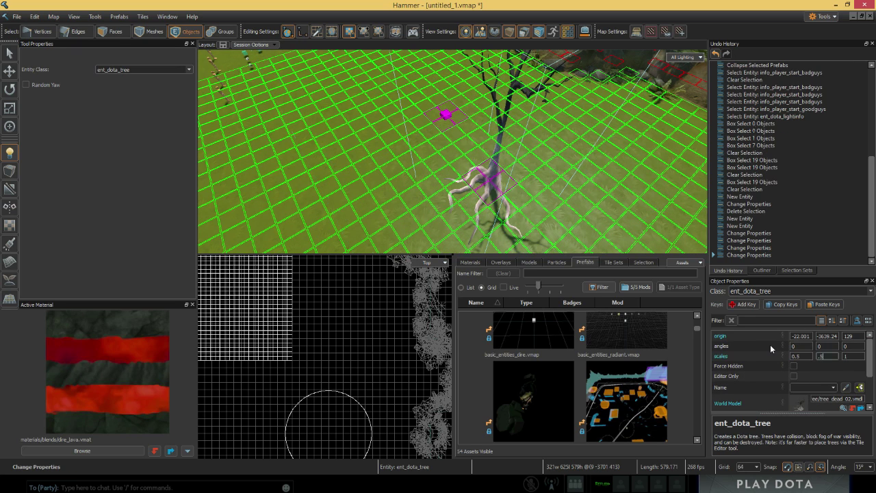
text(.45)
key(BackSpace)
key(BackSpace)
text(5)
key(Return)
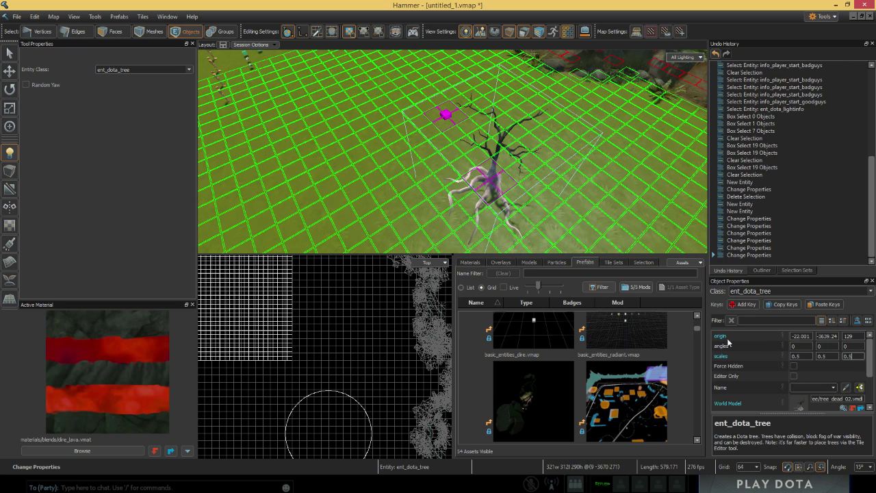
Step: Delete both ent_dota_tree entities from the grass, using the Selection Tool
click(8, 60)
right_drag(339, 219, 620, 103)
click(432, 128)
click(398, 219)
click(620, 103)
key(Delete)
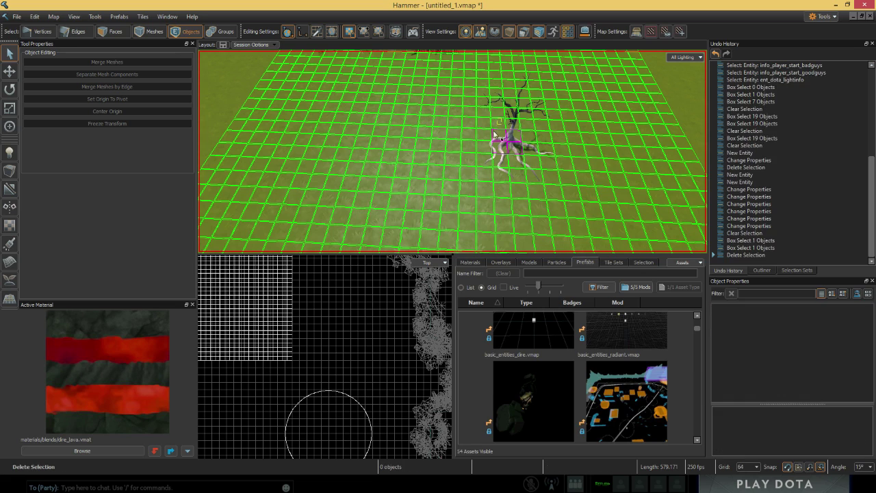
drag(493, 130, 503, 136)
click(508, 140)
key(Delete)
Step: Return to the Entity Tool and set its entity class to world_bounds
right_drag(508, 140, 458, 137)
click(9, 152)
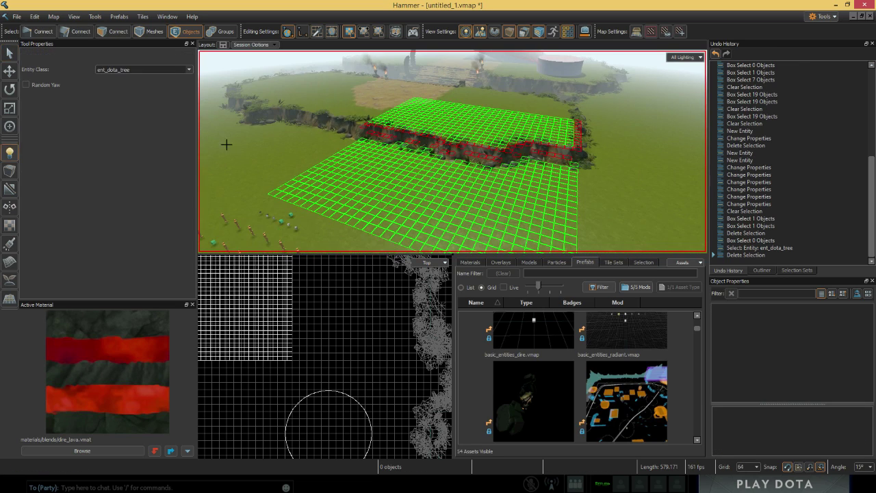
click(173, 69)
scroll(156, 110, up, 1)
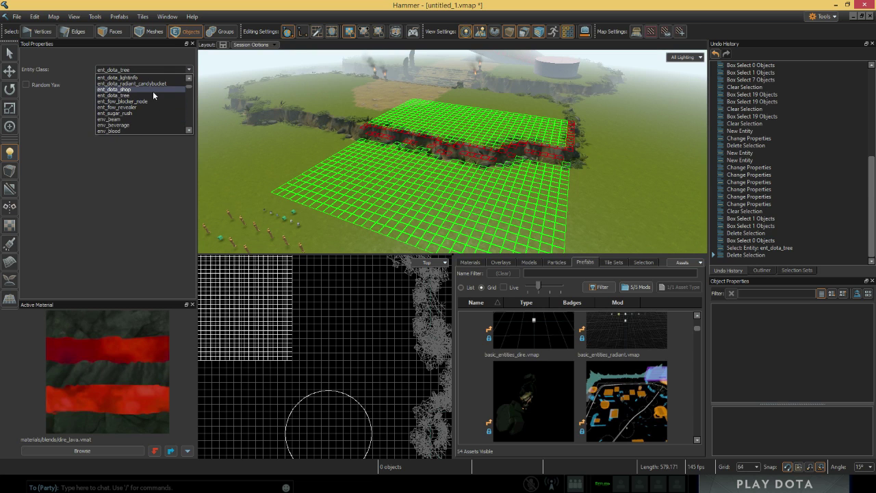
right_drag(279, 100, 281, 124)
click(188, 71)
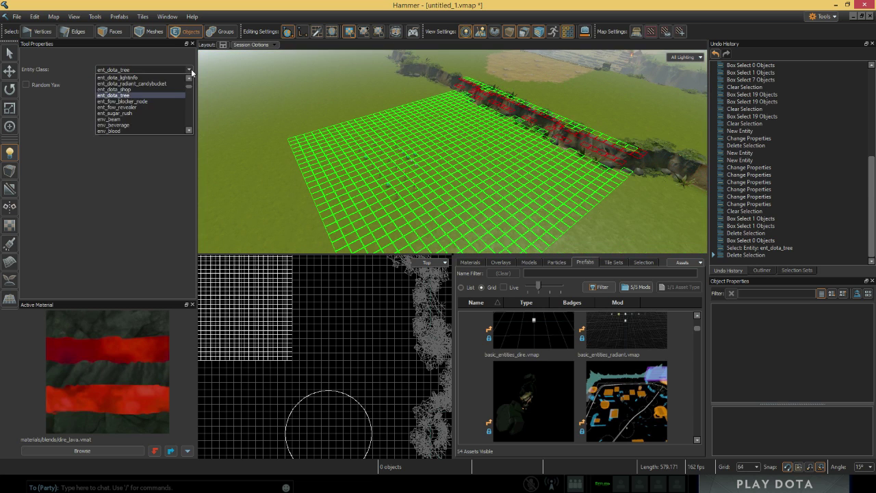
right_click(493, 147)
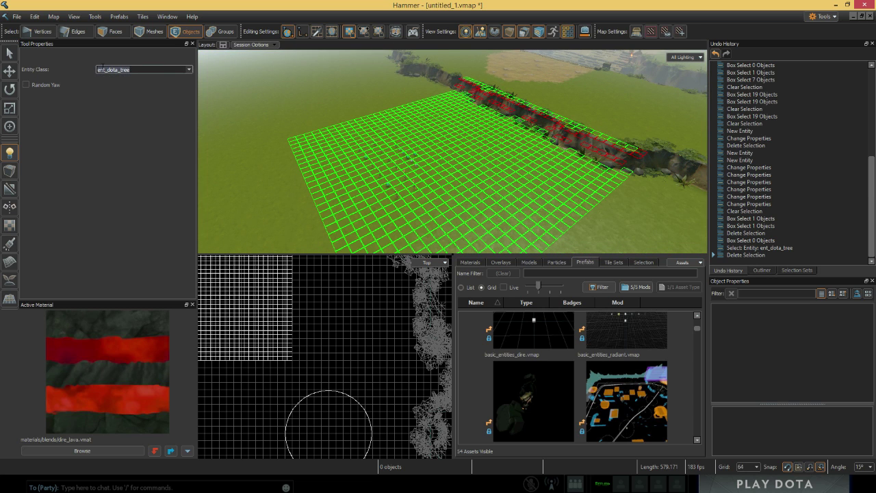
right_drag(274, 103, 236, 86)
text(s)
click(130, 69)
text(world)
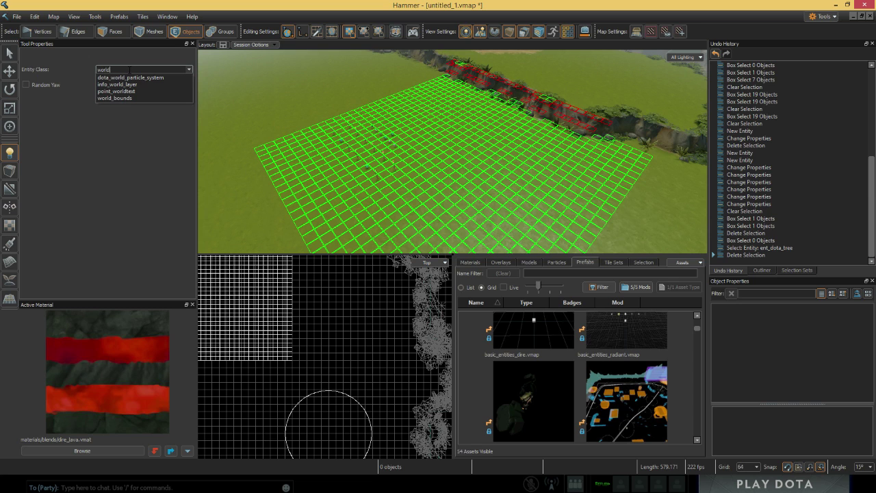
text(_bounds)
key(Return)
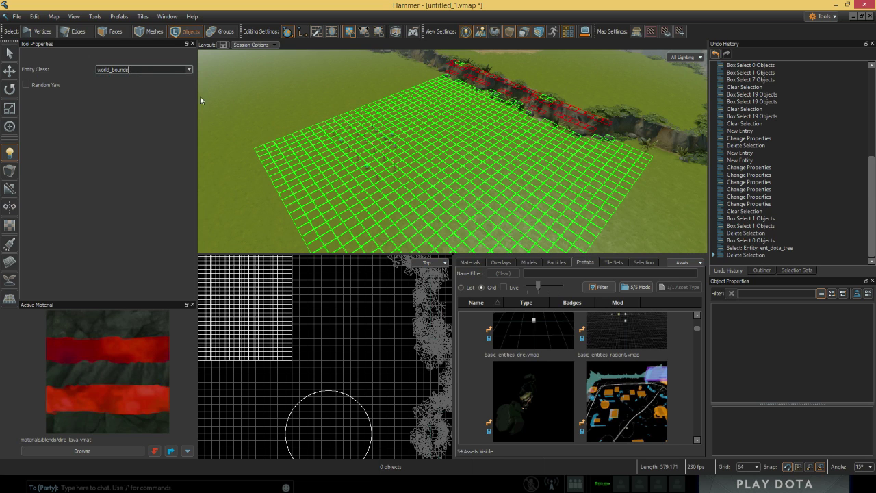
Step: Place a world_bounds entity on the grass at about (-706, -3441, 137) and switch the 3D view to Fullbright
click(499, 133)
right_drag(428, 180, 506, 144)
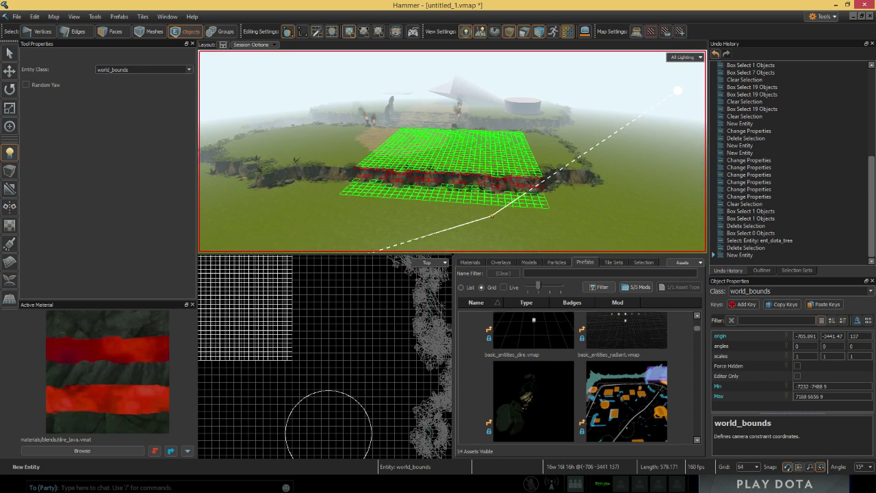
click(692, 59)
click(680, 102)
right_drag(680, 102, 602, 103)
Step: Move the world_bounds minimum and maximum points outward to opposite corners of the ground, with the minimum at about (-8320, -8000, 9)
key(s)
right_drag(452, 151, 365, 114)
scroll(298, 331, down, 6)
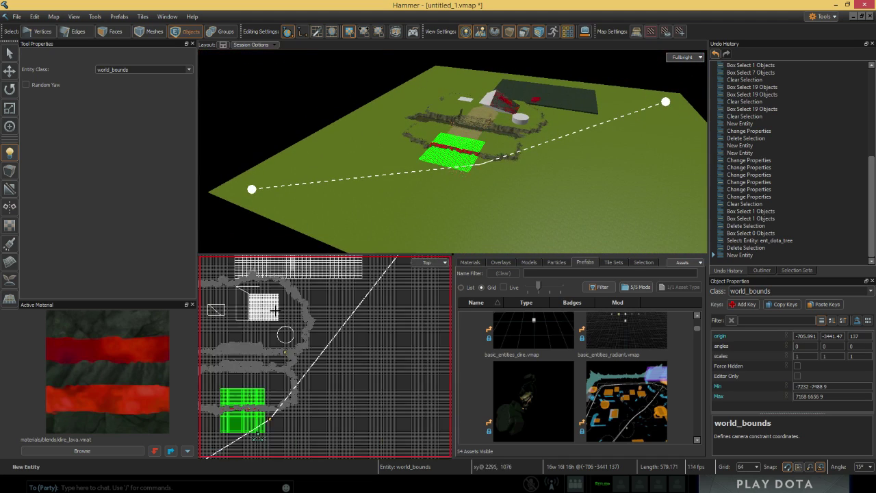
scroll(299, 331, down, 2)
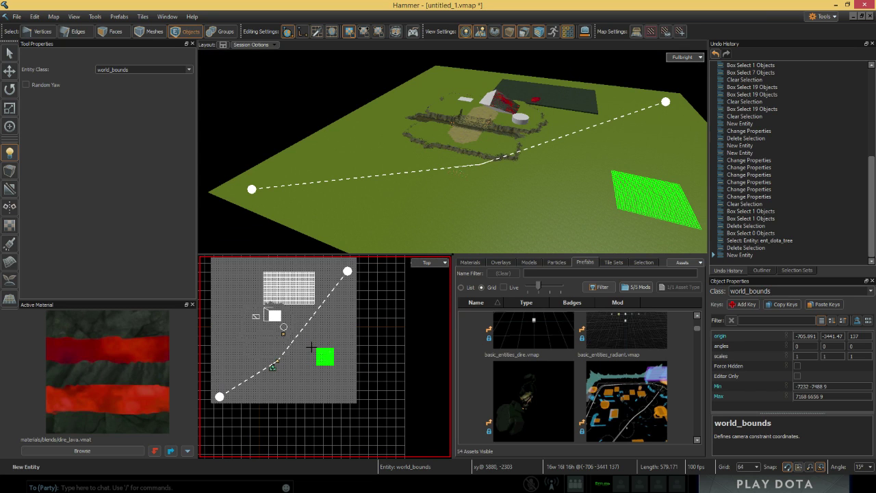
click(253, 187)
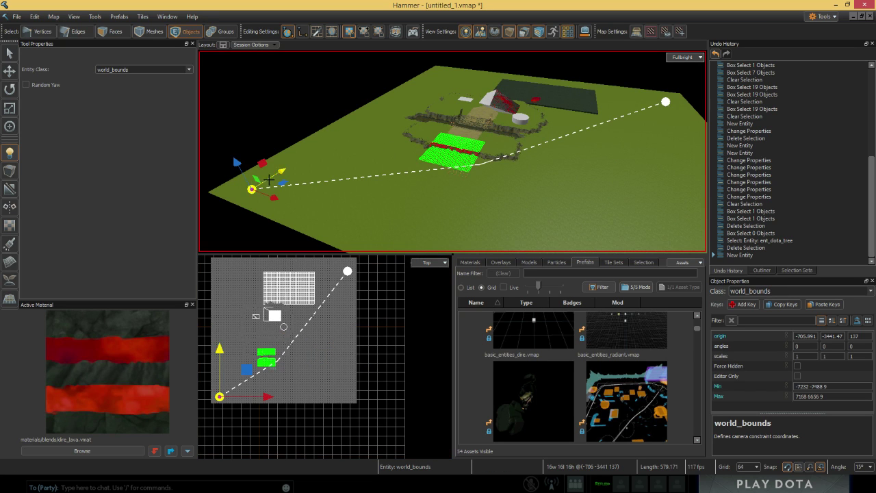
drag(283, 184, 246, 185)
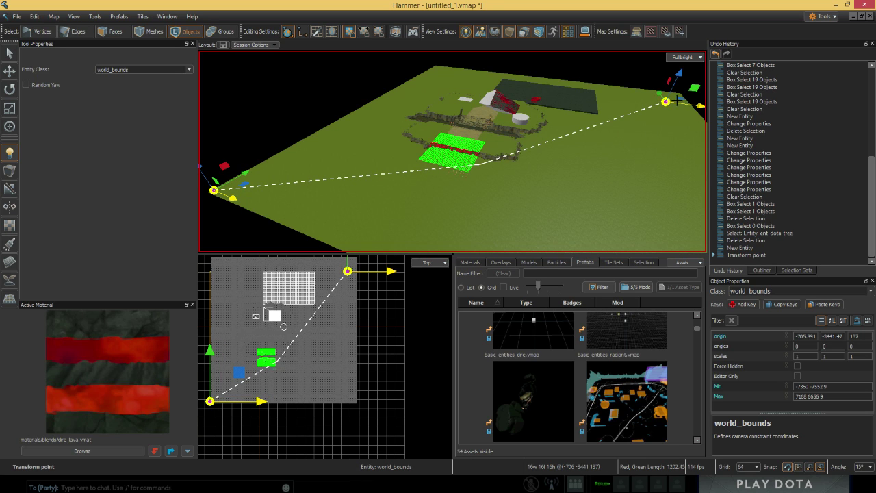
drag(678, 97, 690, 90)
right_drag(685, 96, 373, 198)
right_drag(452, 151, 407, 181)
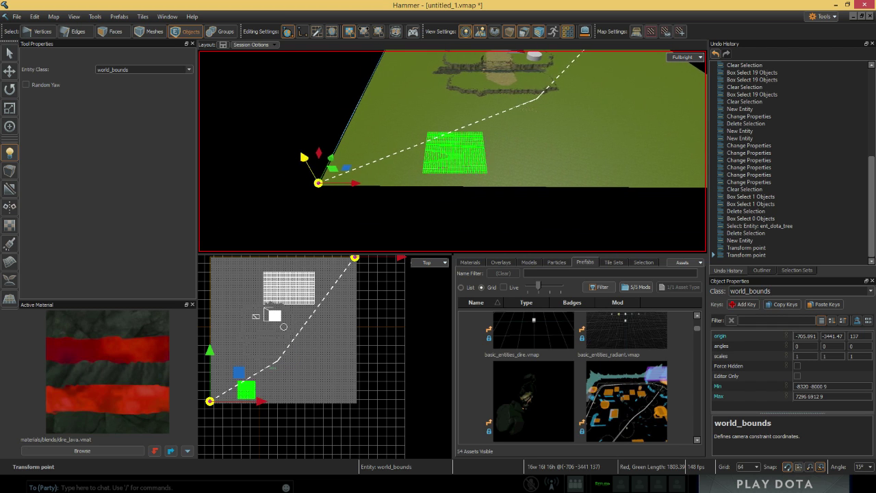
mouse_move(452, 150)
right_down()
mouse_move(464, 167)
mouse_move(513, 179)
mouse_move(469, 171)
mouse_move(456, 149)
right_up()
key(a)
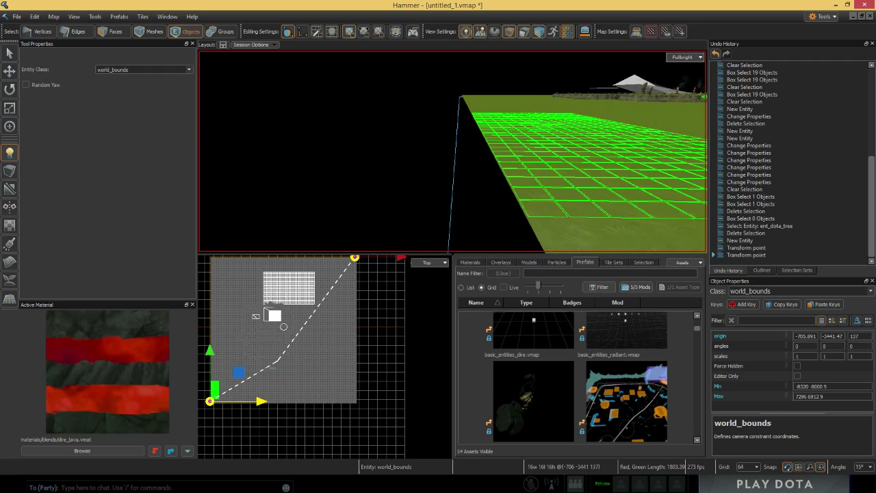
Step: Move the world_bounds minimum point inward along the ground's edge to about (-7232, -8000, 9)
right_drag(408, 130, 369, 147)
key(d)
key(w)
key(s)
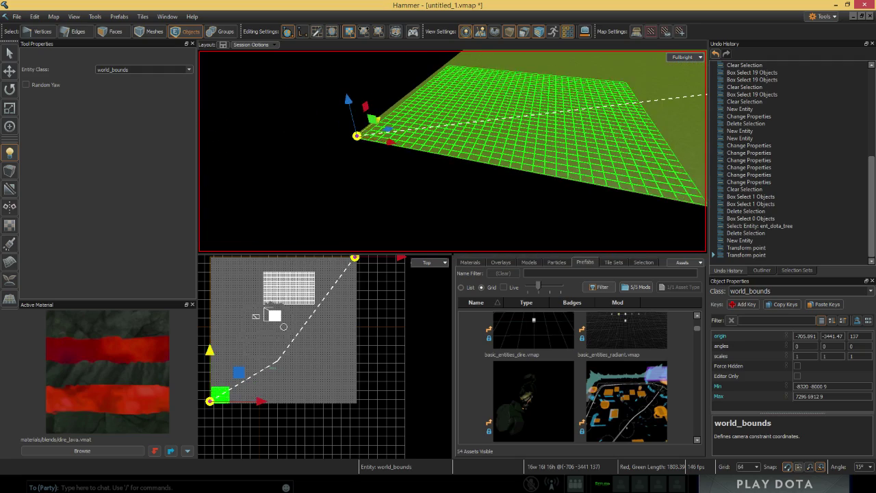
drag(357, 135, 448, 153)
key(w)
right_drag(447, 153, 466, 243)
key(s)
mouse_move(431, 233)
mouse_down()
mouse_move(389, 237)
mouse_move(421, 231)
mouse_up()
key(s)
Step: Move the world_bounds maximum point at the opposite corner inward to about X 5696, Y 8256
right_drag(486, 228, 554, 178)
drag(575, 110, 562, 108)
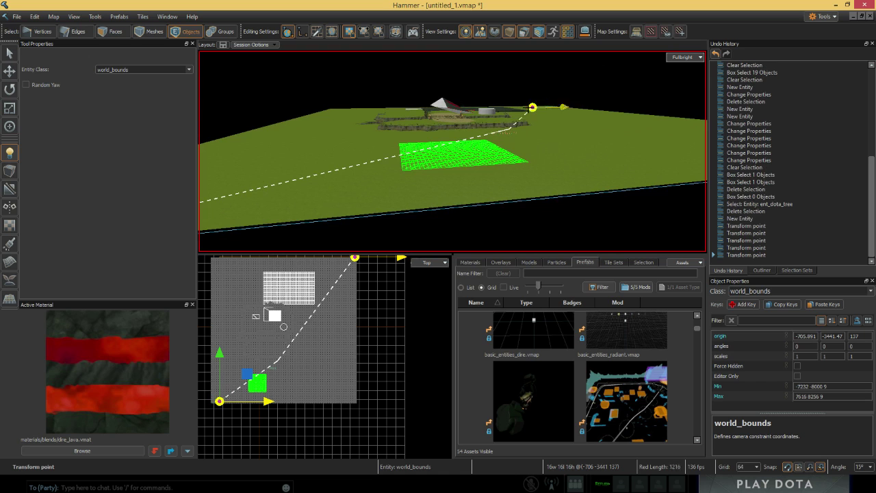
right_drag(423, 198, 460, 224)
key(s)
key(w)
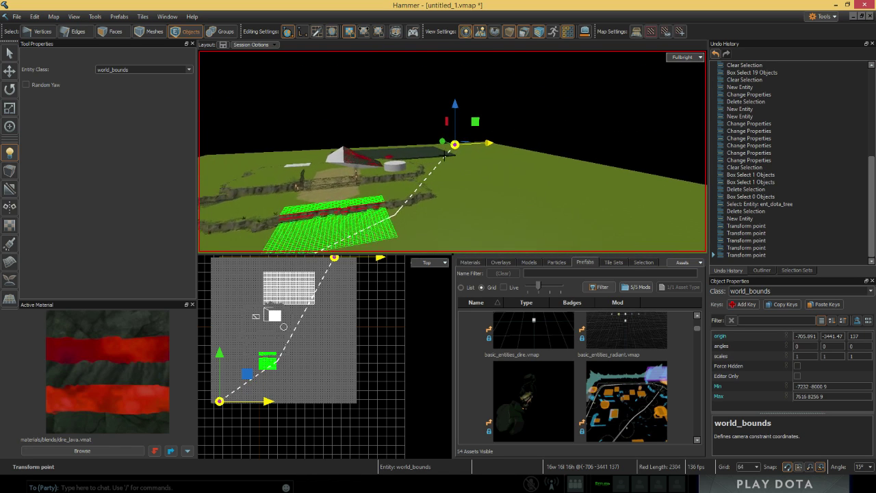
Step: Raise the world_bounds maximum point to a height of about 1472 and lower the minimum point to height 0
drag(454, 104, 455, 85)
right_drag(446, 170, 322, 174)
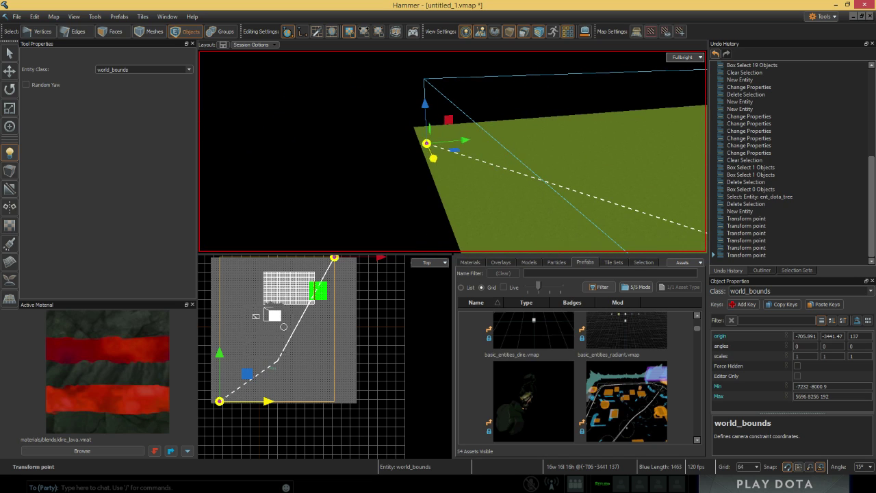
drag(427, 143, 427, 146)
mouse_move(534, 176)
right_down()
mouse_move(637, 176)
mouse_move(647, 169)
mouse_move(648, 186)
mouse_move(527, 195)
mouse_move(538, 176)
right_up()
key(w)
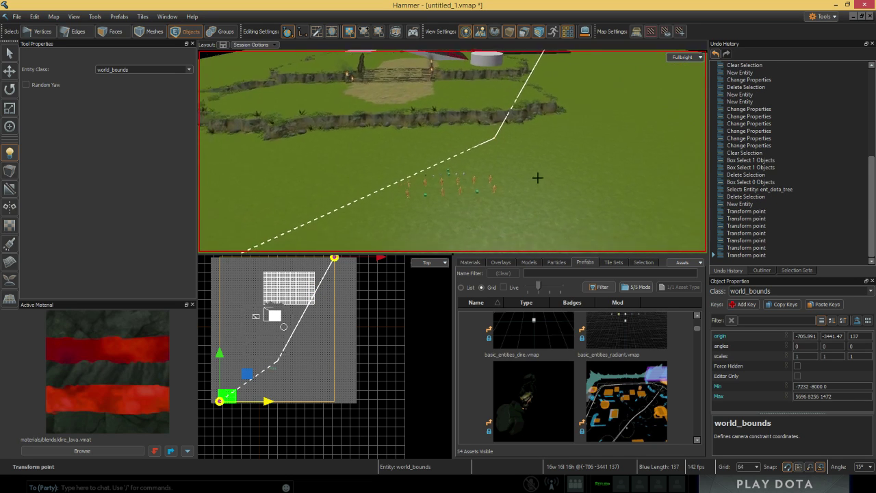
key(s)
Step: Place a dota_minimap_boundary entity on the grass near the minimum corner of the bounds, at about (-6888, -6537, 137)
click(140, 68)
text(dota_m)
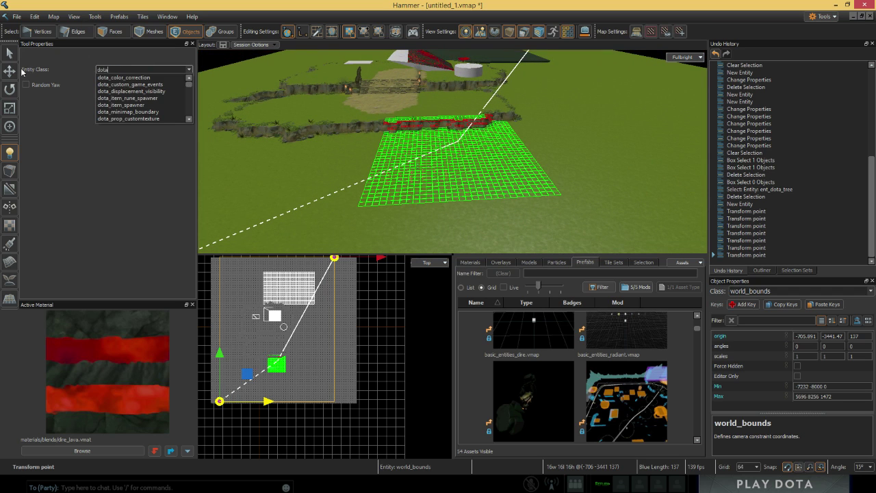
mouse_move(303, 134)
right_down()
mouse_move(229, 130)
mouse_move(228, 122)
mouse_move(294, 151)
mouse_move(295, 161)
mouse_move(299, 147)
right_up()
key(s)
click(394, 148)
key(w)
right_drag(454, 153, 445, 155)
Step: Switch to the Translate tool and set the dota_minimap_boundary entity's Z origin to 0
key(t)
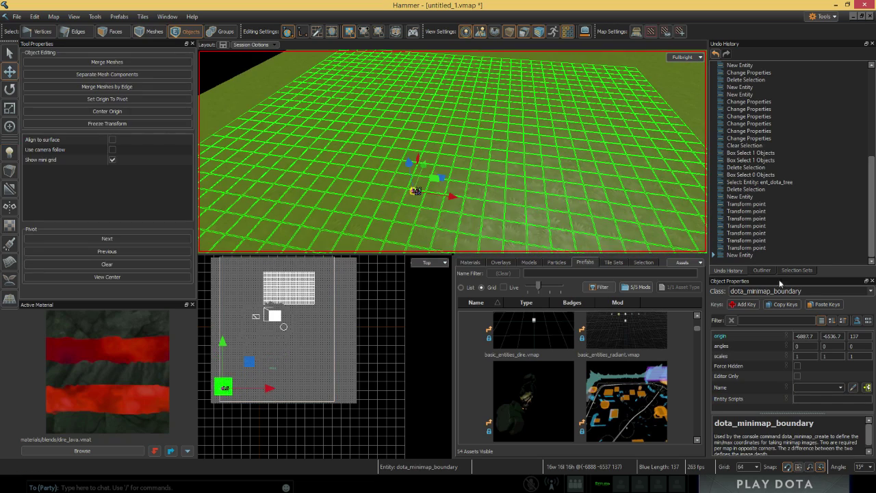
double_click(854, 336)
text(0)
key(Return)
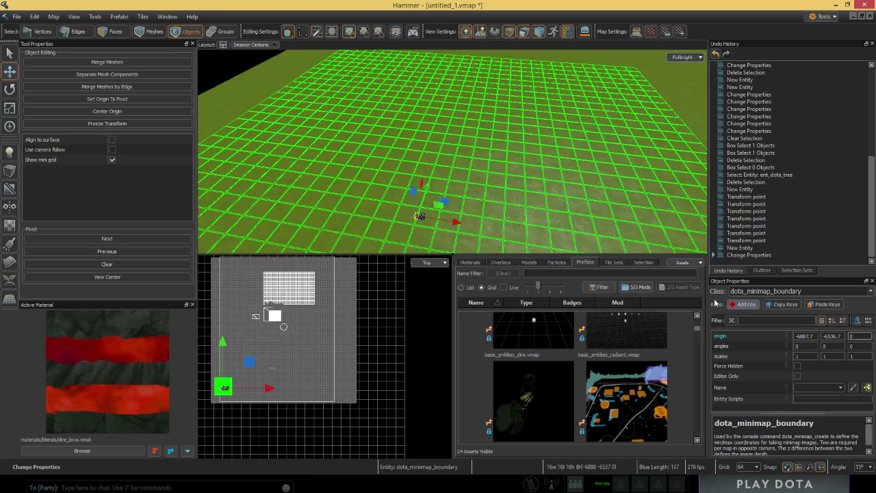
Step: Clone the dota_minimap_boundary entity to the opposite corner of the bounds and lower the copy to about (5158, 6604, 730)
right_drag(548, 178, 495, 183)
key(s)
key(d)
key(s)
right_drag(391, 157, 318, 162)
key(s)
key(d)
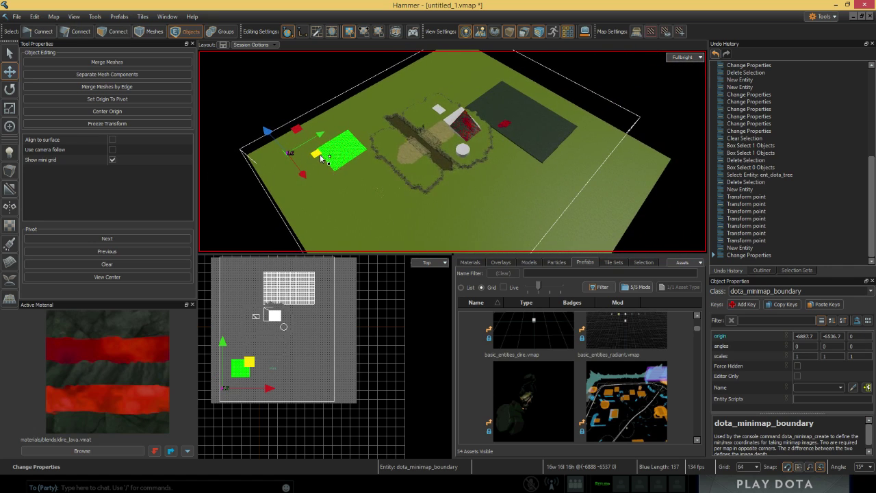
mouse_move(299, 155)
shift+mouse_down()
mouse_move(587, 148)
mouse_move(618, 127)
shift+mouse_up()
right_drag(618, 128, 502, 110)
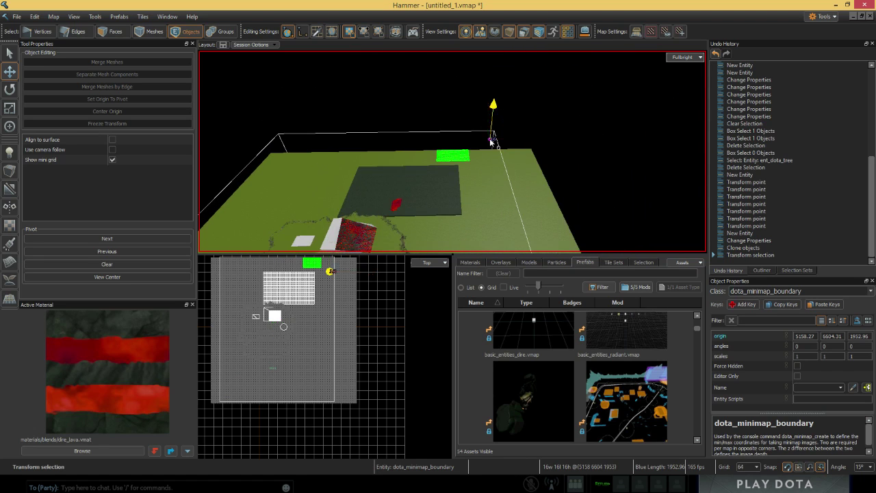
drag(501, 106, 495, 135)
right_drag(494, 135, 450, 131)
drag(452, 103, 359, 158)
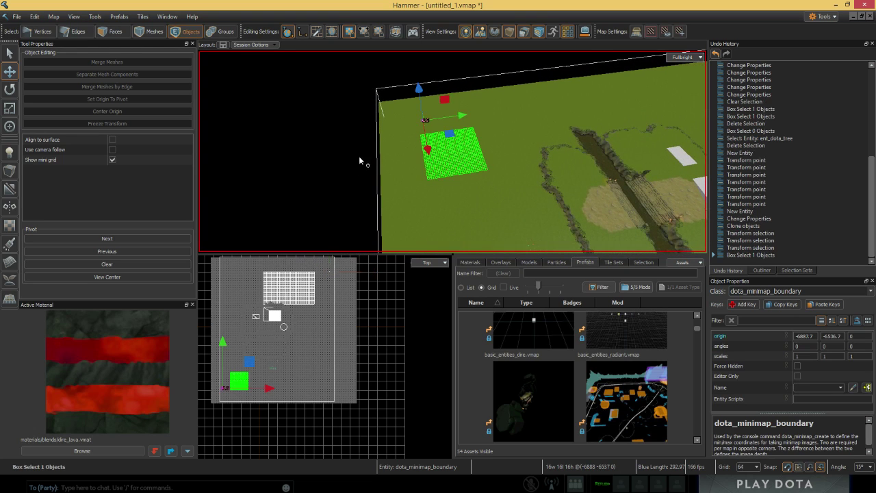
Step: Inspect the dota_minimap_boundary entity at the far corner of the bounds, and clear the selection
click(472, 89)
drag(383, 100, 472, 133)
right_drag(472, 133, 557, 100)
drag(474, 135, 557, 98)
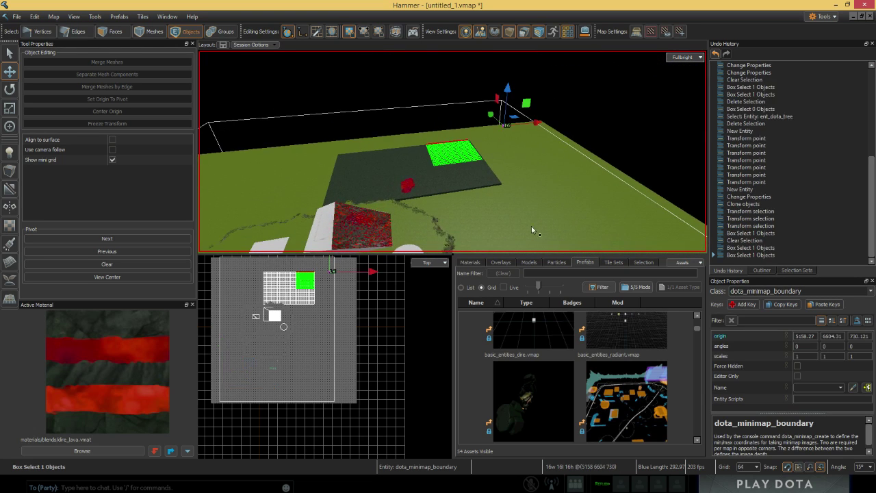
click(531, 226)
mouse_move(531, 225)
right_down()
mouse_move(438, 236)
mouse_move(404, 216)
mouse_move(514, 229)
mouse_move(538, 222)
right_up()
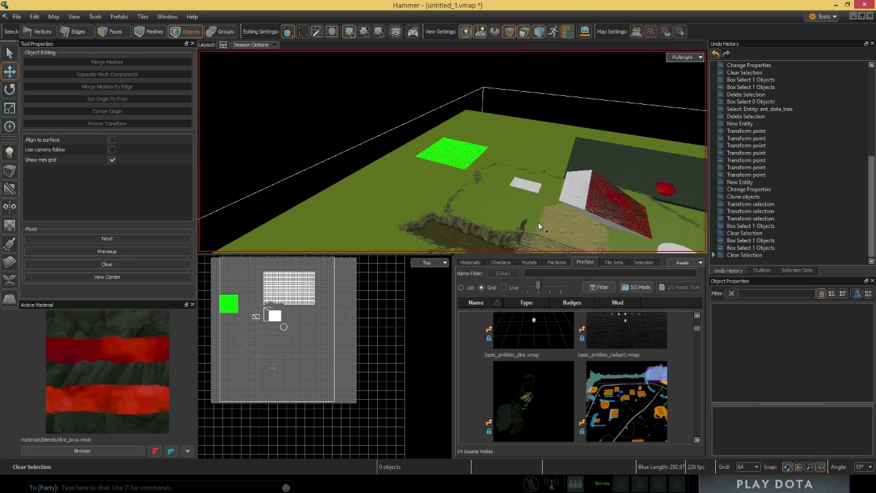
Step: Enable Create minimap on load in the map build settings, accept the overwrite warning, and close the settings without building
key(F9)
click(354, 316)
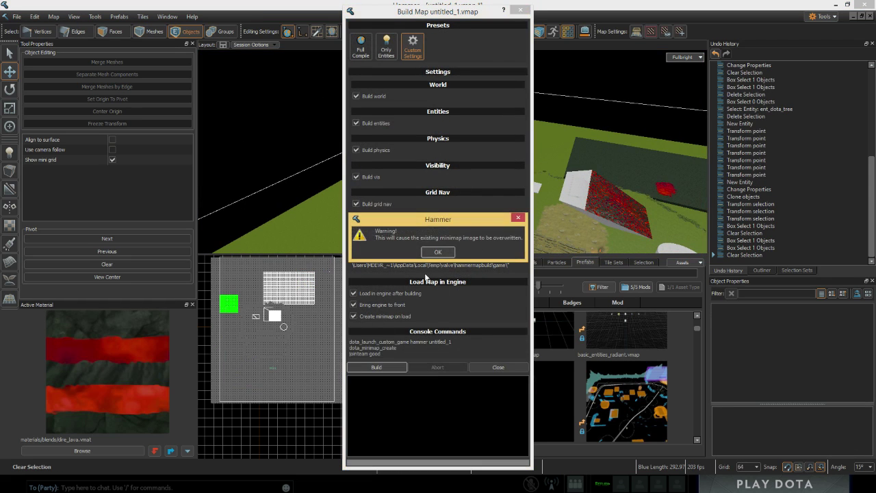
click(438, 253)
click(484, 368)
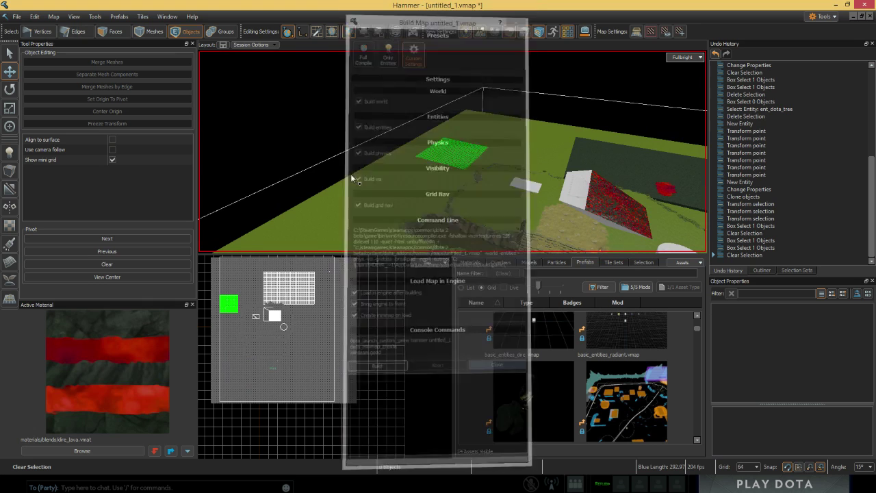
Step: Look over the bounded map and browse the entity classes available for the Entity Tool
right_drag(351, 174, 551, 150)
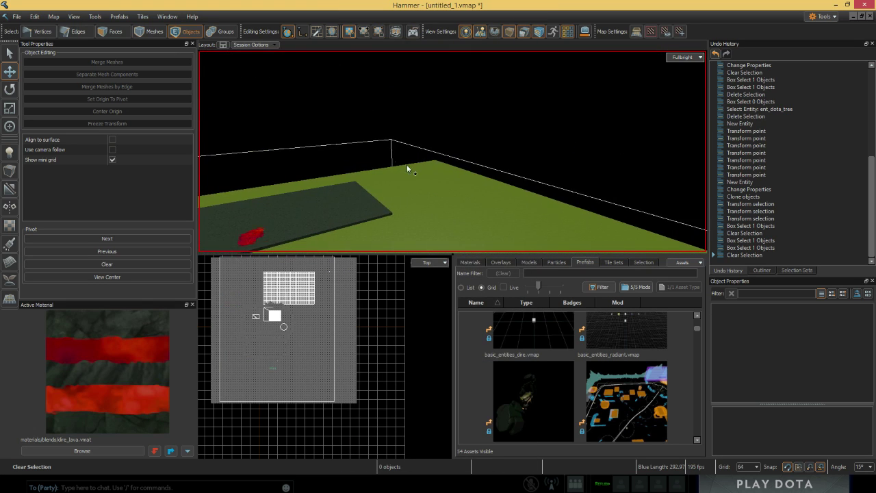
right_drag(406, 164, 341, 213)
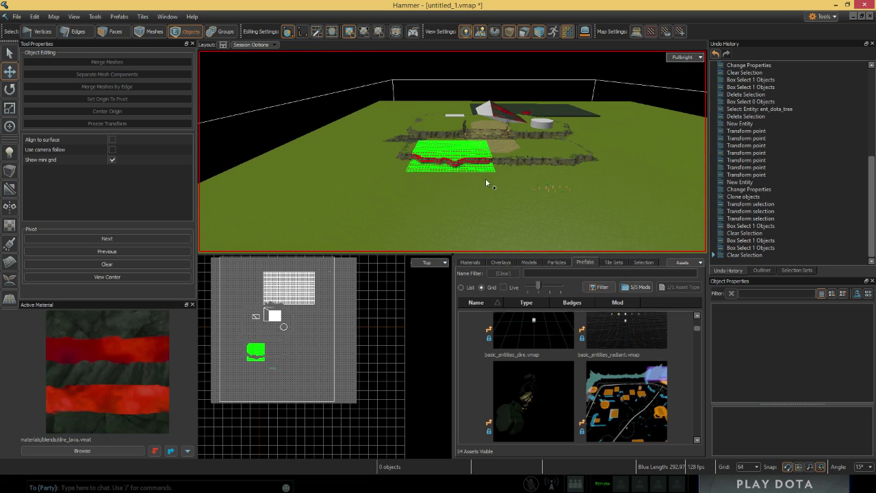
right_drag(458, 175, 401, 164)
key(shift+e)
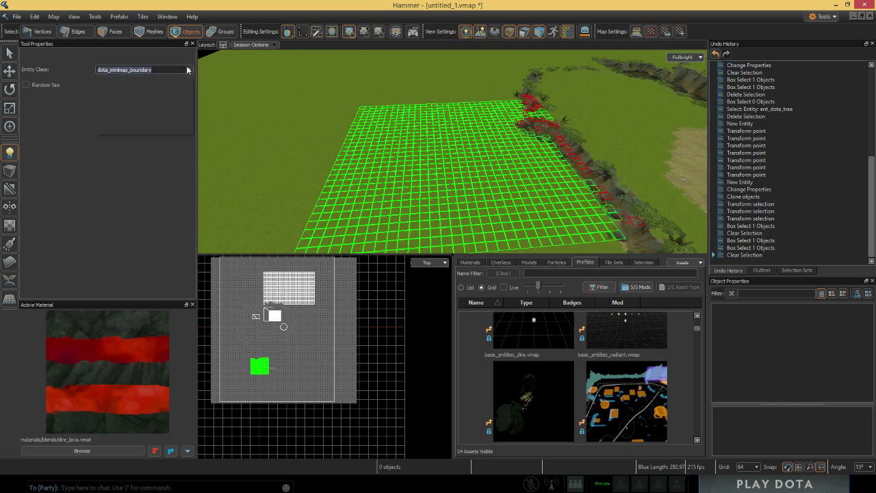
click(186, 67)
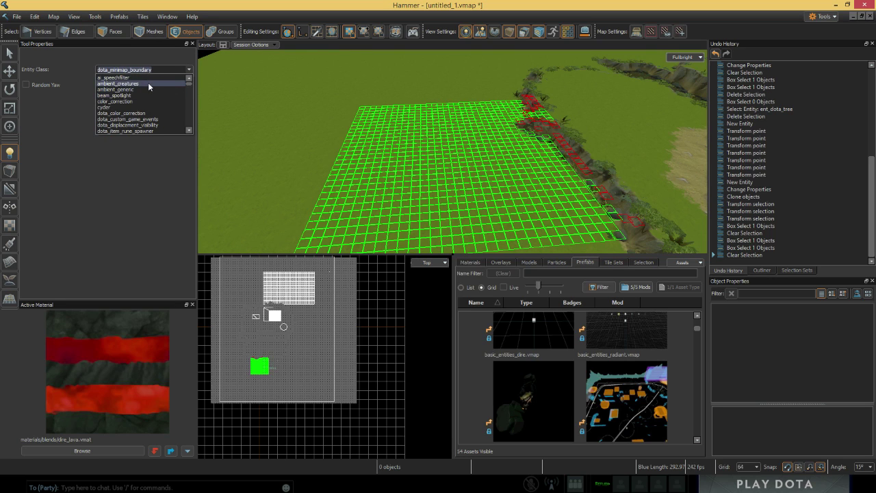
scroll(138, 103, down, 2)
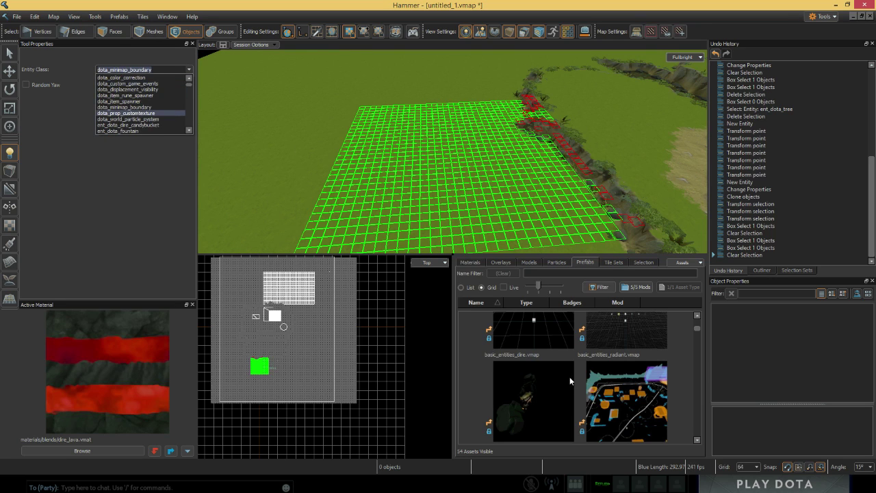
scroll(133, 112, down, 1)
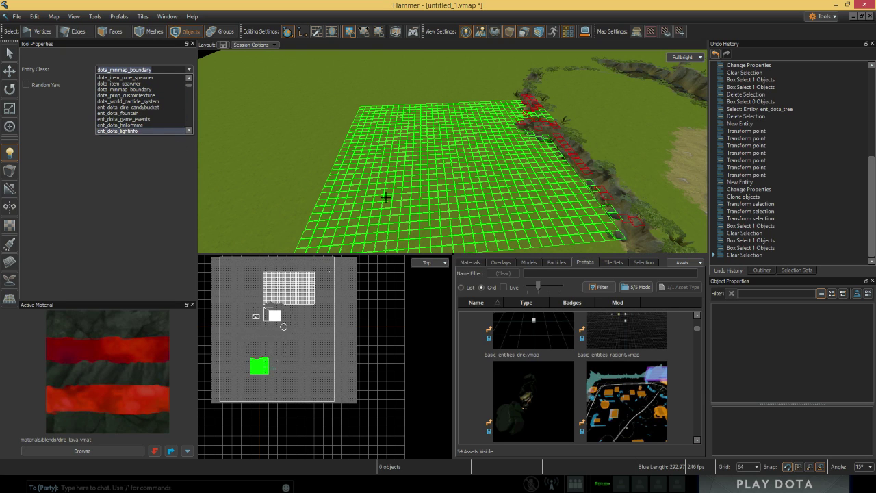
Step: Place the dark_smoke_test.vpcf particle on the grass at about (-2918, -5121, 128) and turn off the grid nav preview
click(557, 262)
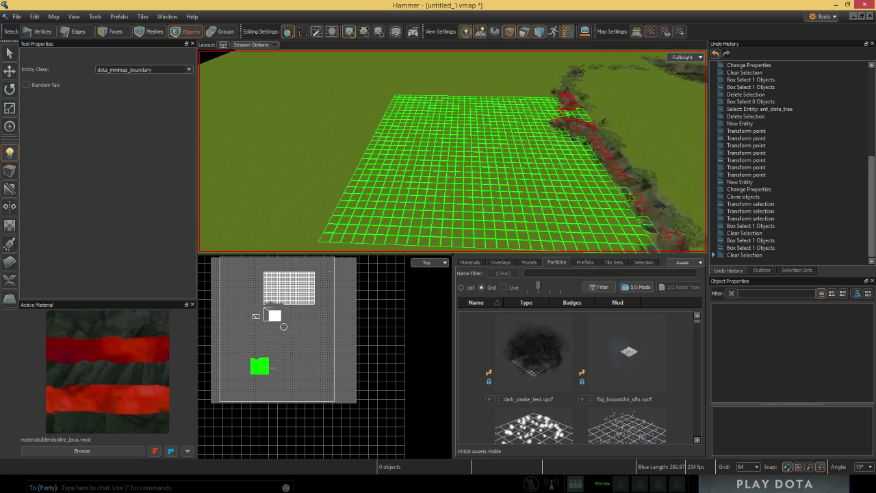
drag(529, 335, 394, 109)
key(f)
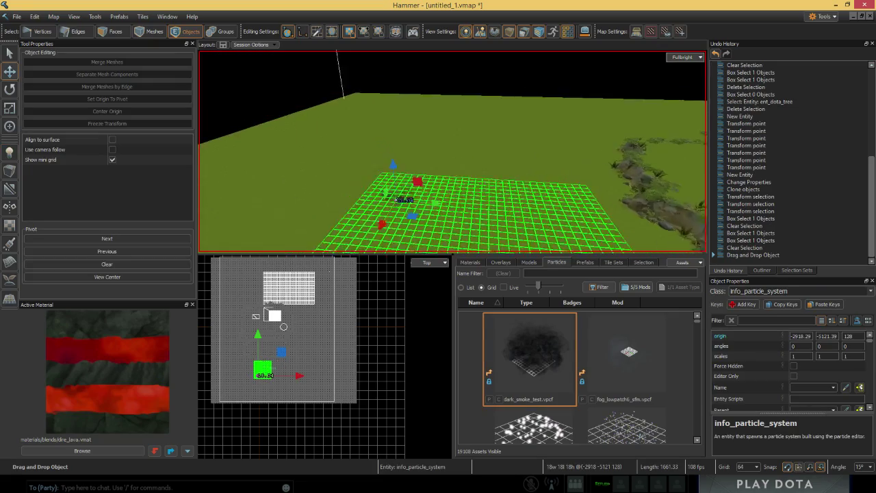
right_drag(451, 143, 472, 146)
key(g)
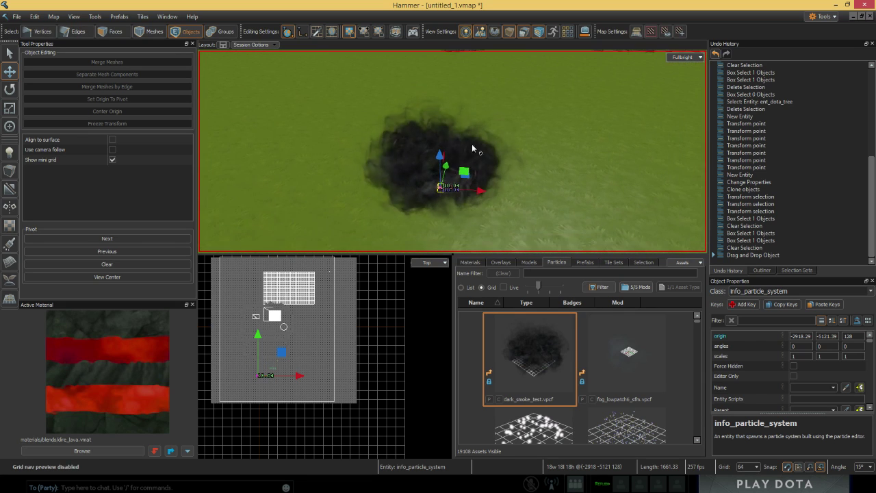
Step: Move the dark smoke particle system up and across the grass to about (-2677, -4763, 283)
drag(440, 155, 601, 139)
right_drag(546, 195, 582, 205)
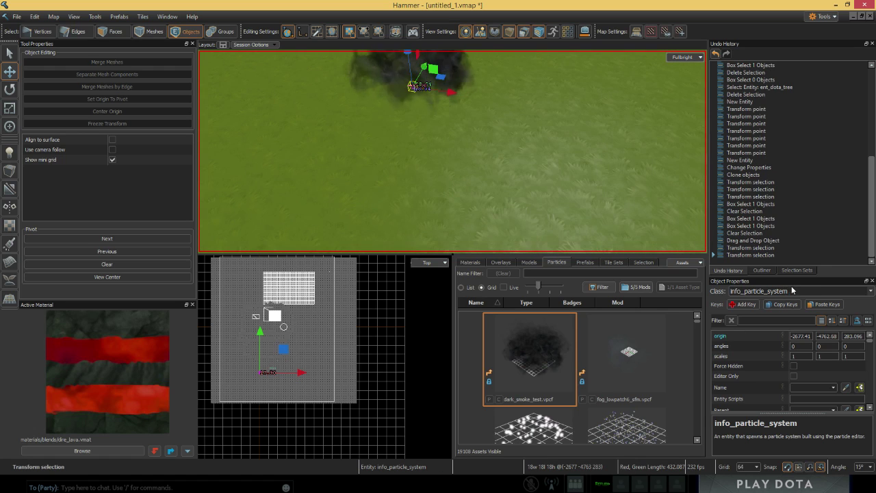
right_drag(481, 164, 480, 128)
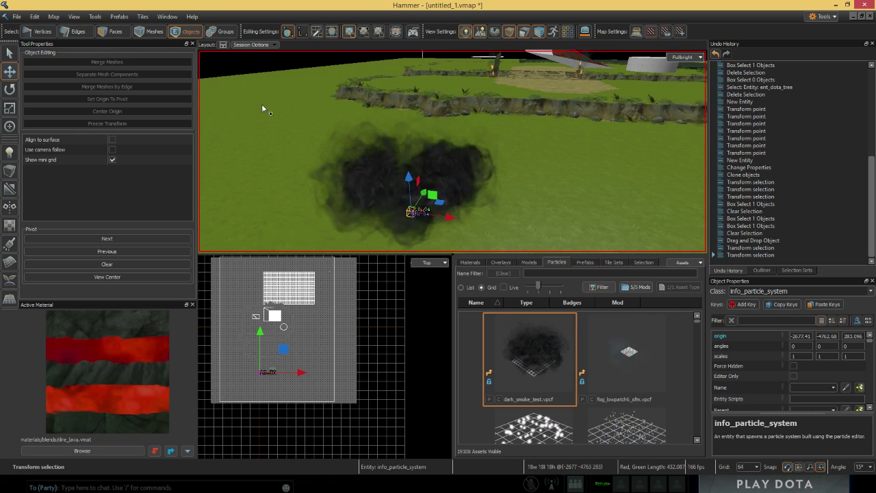
Step: Set the Entity Tool's class to ent_dota_shop, place a shop entity on the grass, and delete it
right_drag(261, 104, 311, 122)
key(s)
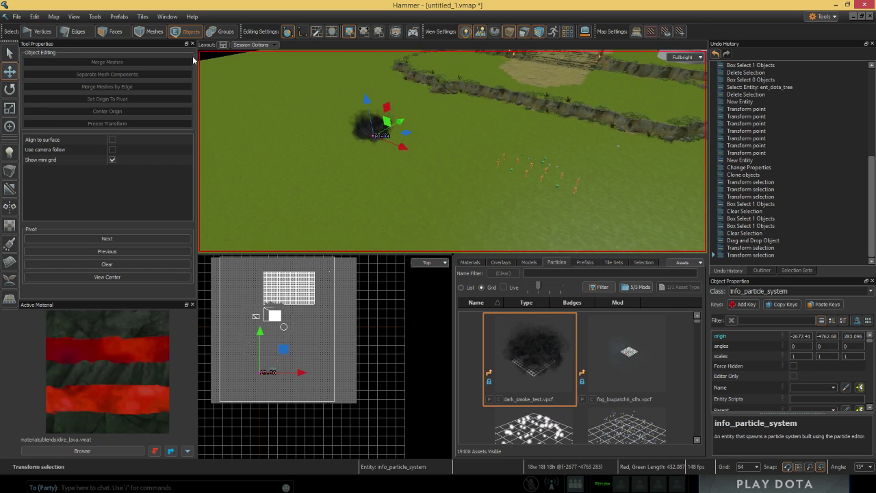
key(shift+e)
click(189, 69)
scroll(179, 99, down, 5)
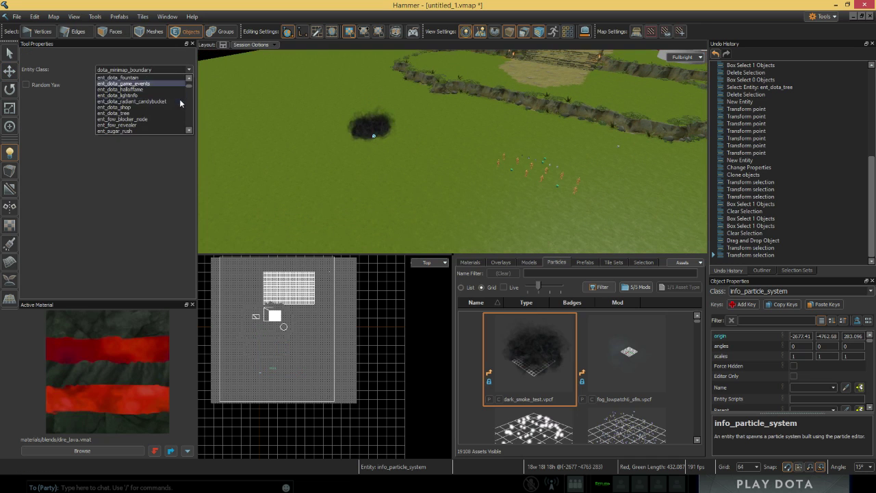
click(150, 107)
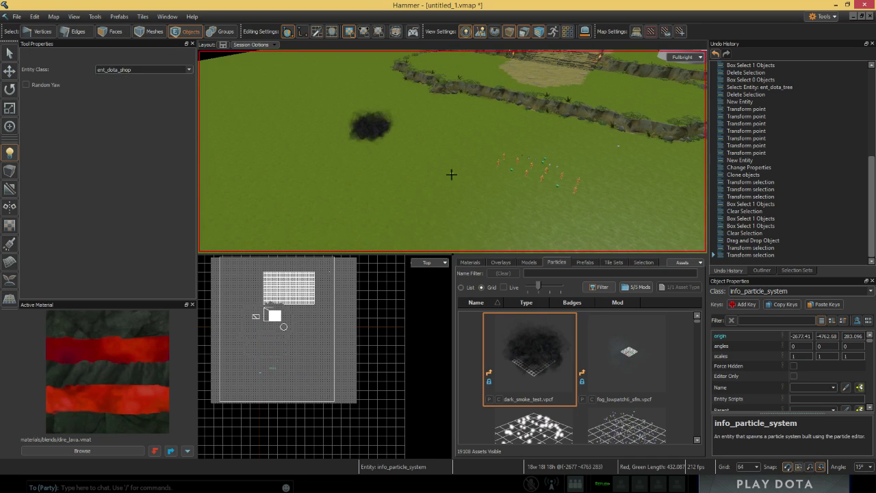
click(452, 173)
key(Delete)
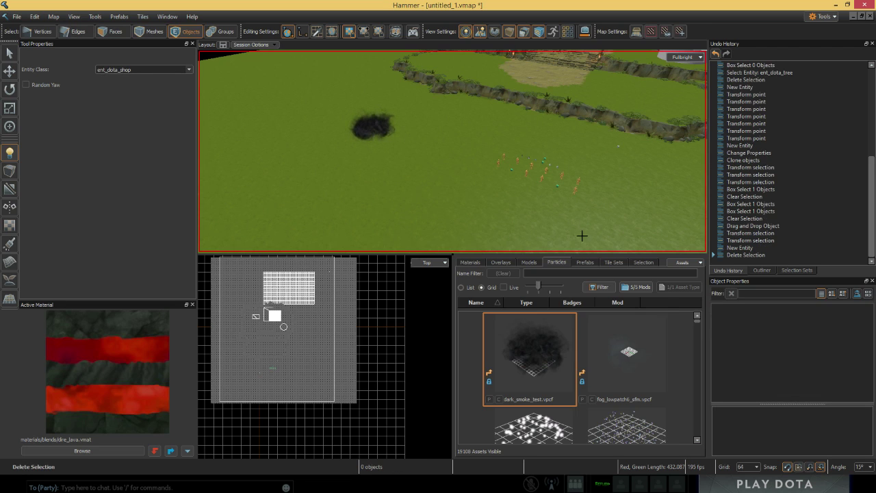
Step: Filter the prefabs by "shop" and browse the available shop prefabs
click(584, 262)
scroll(553, 349, down, 3)
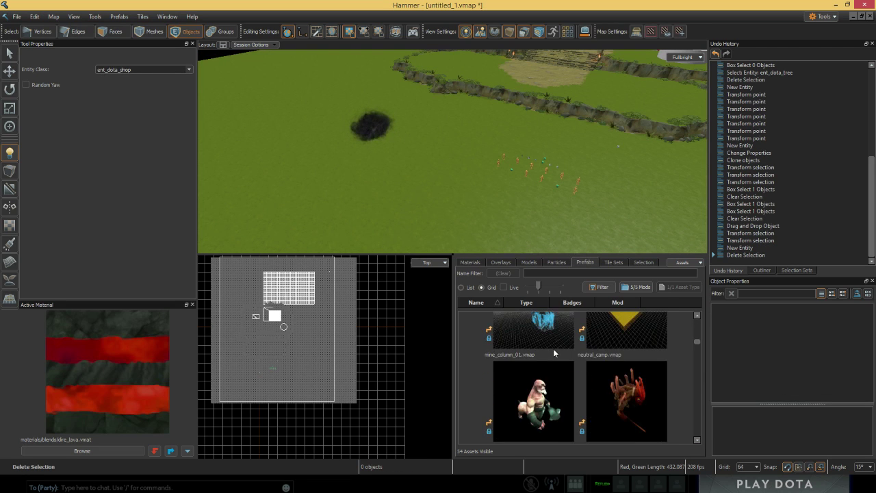
scroll(557, 350, down, 5)
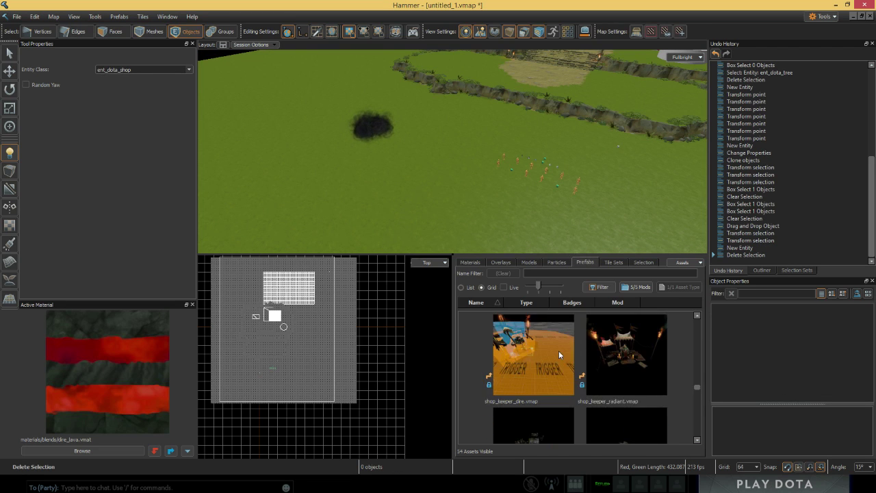
click(589, 273)
text(shop)
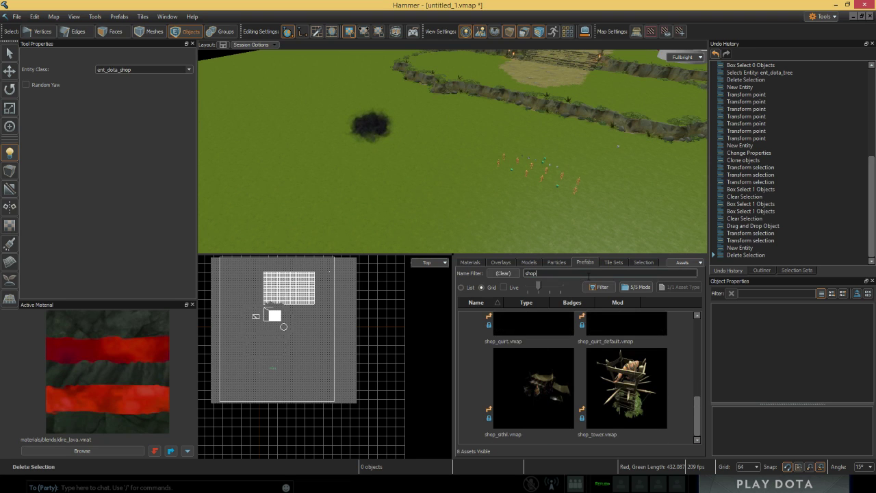
scroll(619, 368, up, 3)
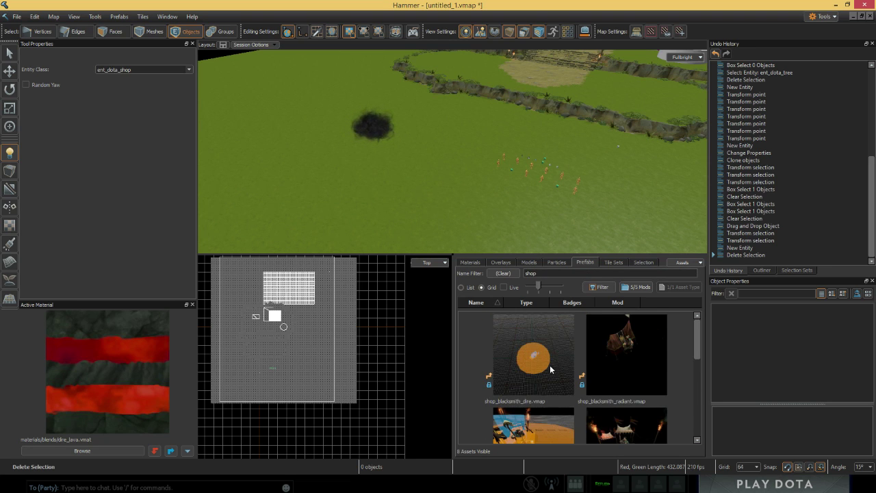
scroll(549, 367, down, 3)
key(z)
key(s)
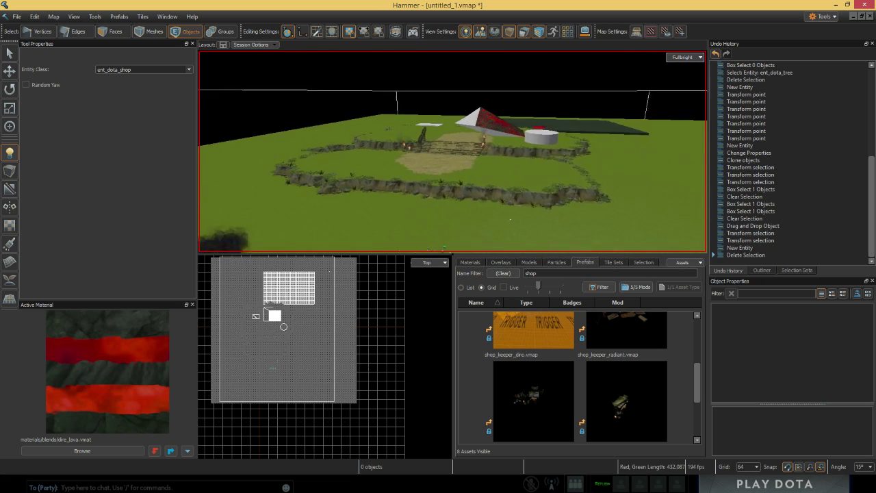
Step: Set the Entity Tool's class to npc_dota_base, ready to place on the open grass near the dark smoke
key(w)
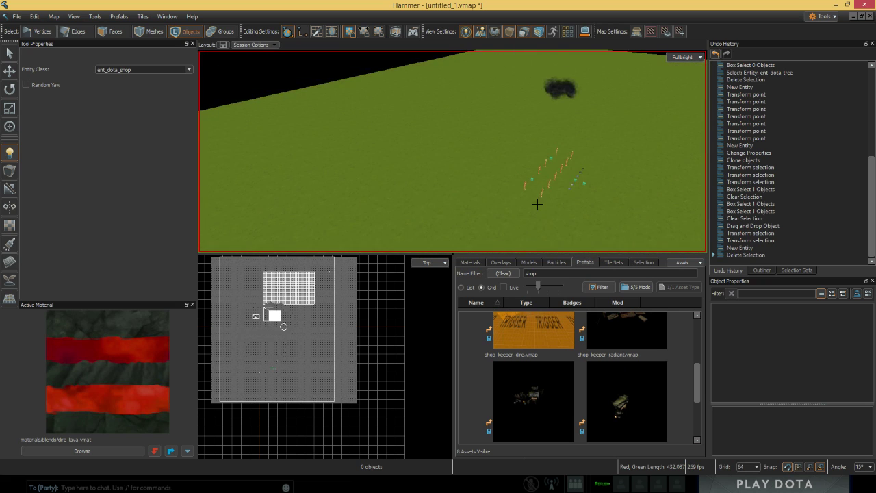
key(w)
key(z)
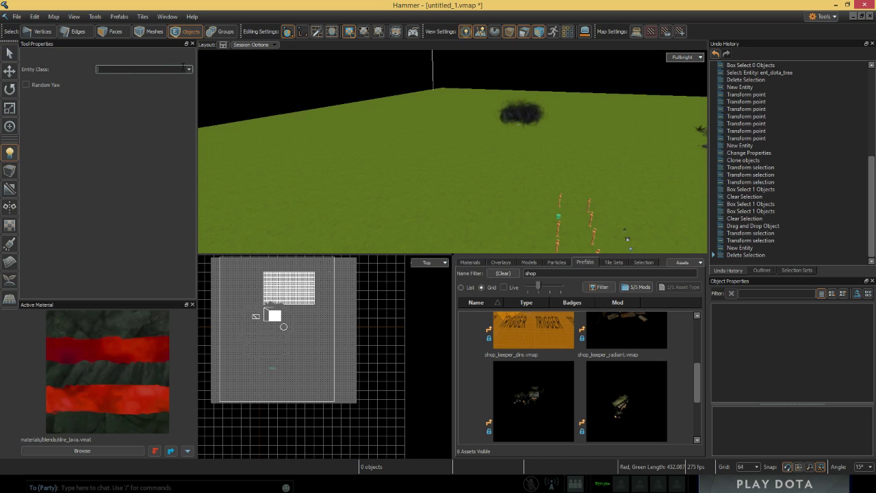
click(168, 69)
scroll(163, 97, up, 8)
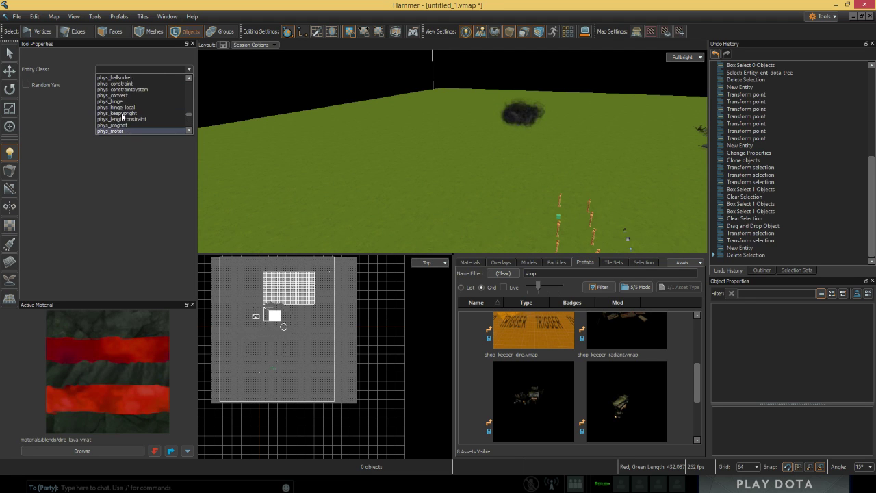
scroll(121, 116, up, 5)
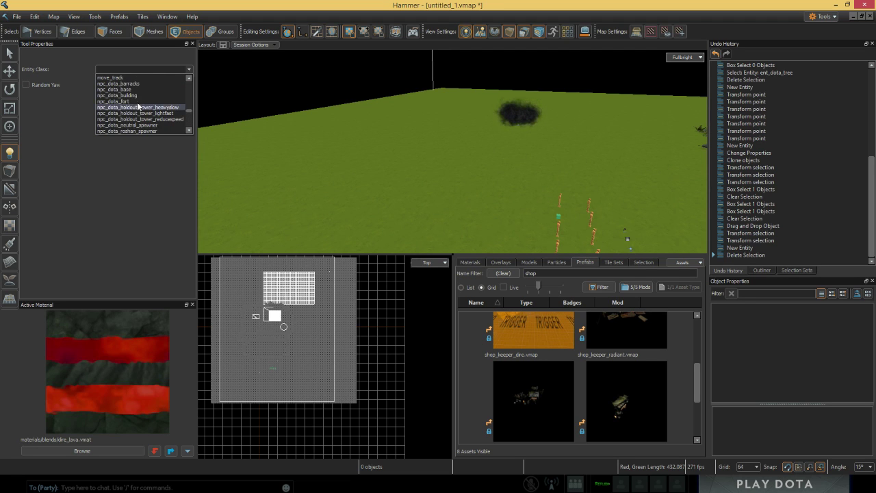
click(130, 89)
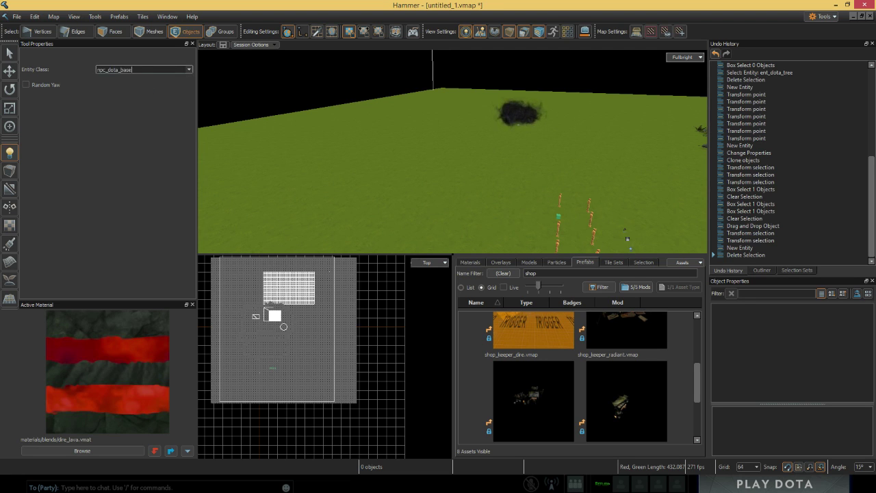
Step: Place three npc_dota_base entities in a row on the grass, at about (-1578, -5842), (-1566, -5709) and (-1488, -5608)
click(339, 127)
key(f)
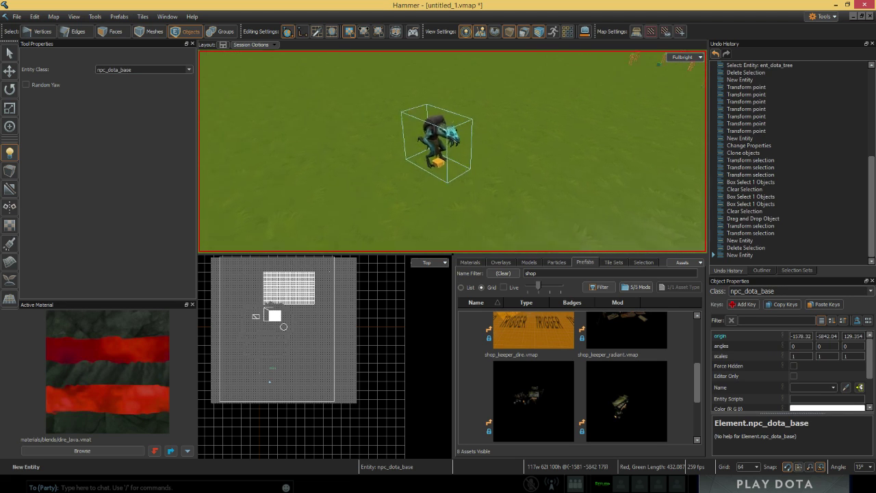
key(d)
click(473, 167)
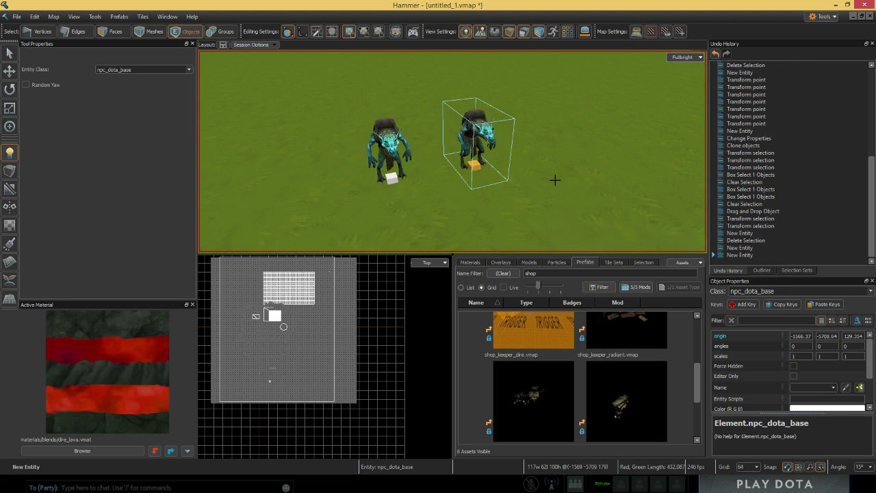
click(534, 176)
key(s)
Step: Try the polar furbolg ursa warrior and npc_dota_neutral_wildkin as the third entity's Unit Name, and inspect the model up close
scroll(757, 384, down, 2)
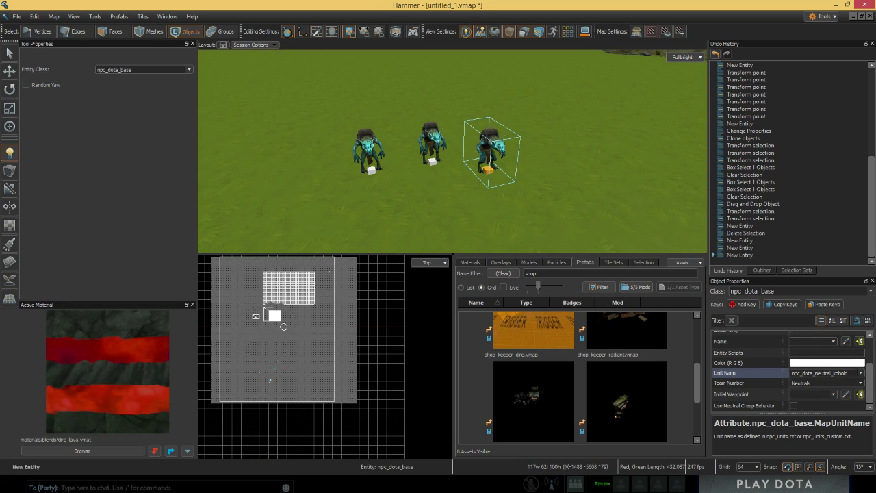
click(862, 373)
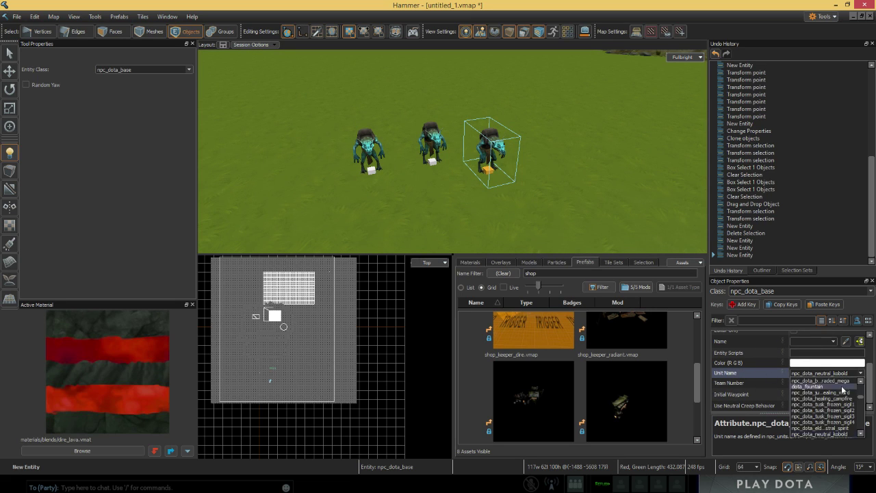
click(826, 404)
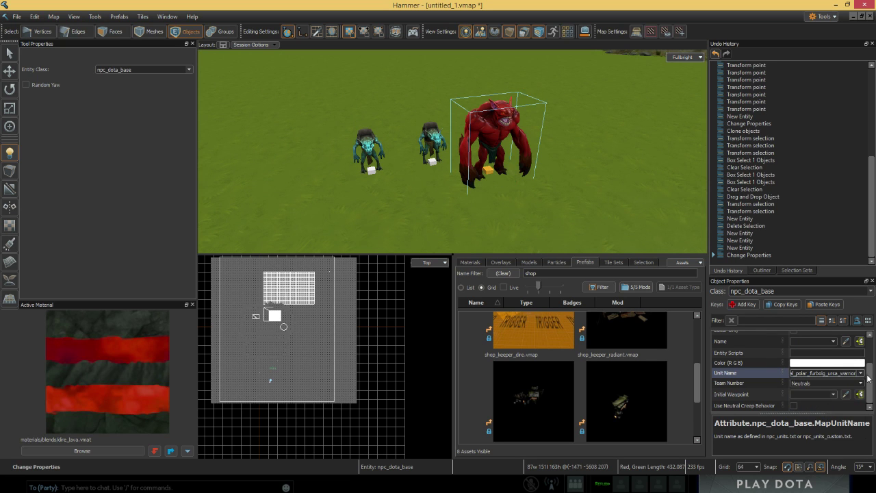
scroll(861, 380, down, 2)
click(821, 393)
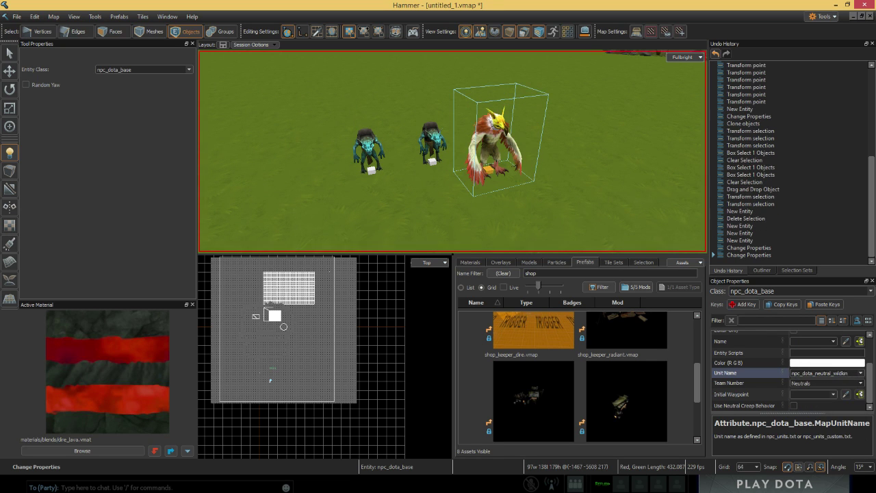
key(a)
key(w)
right_drag(581, 213, 554, 197)
key(s)
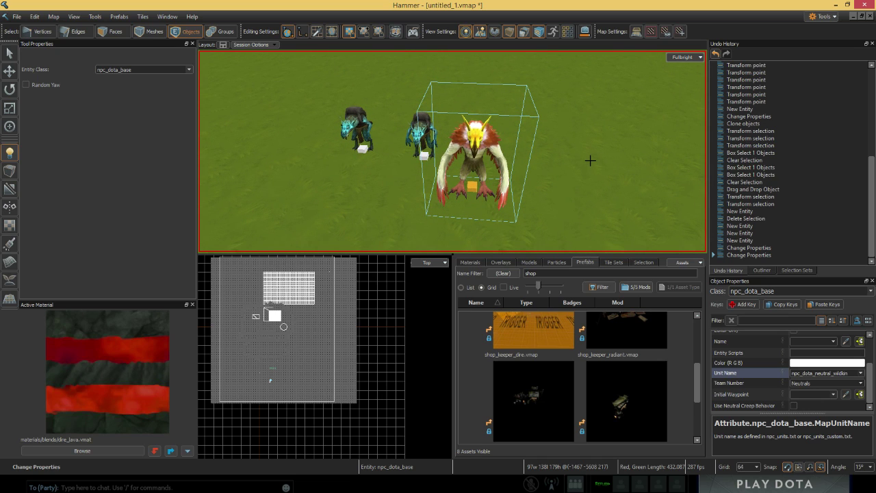
Step: Try another listed unit and npc_dota_units_base as the third entity's Unit Name, and switch to the Selection tool
click(859, 373)
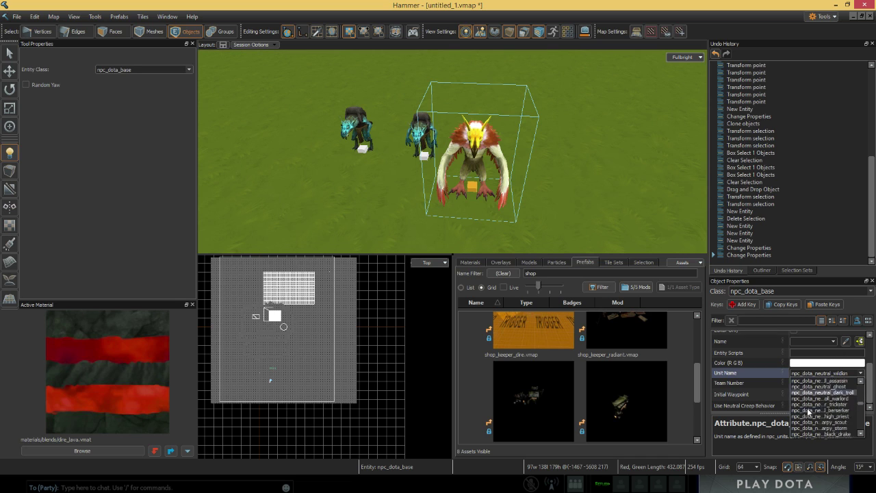
click(814, 410)
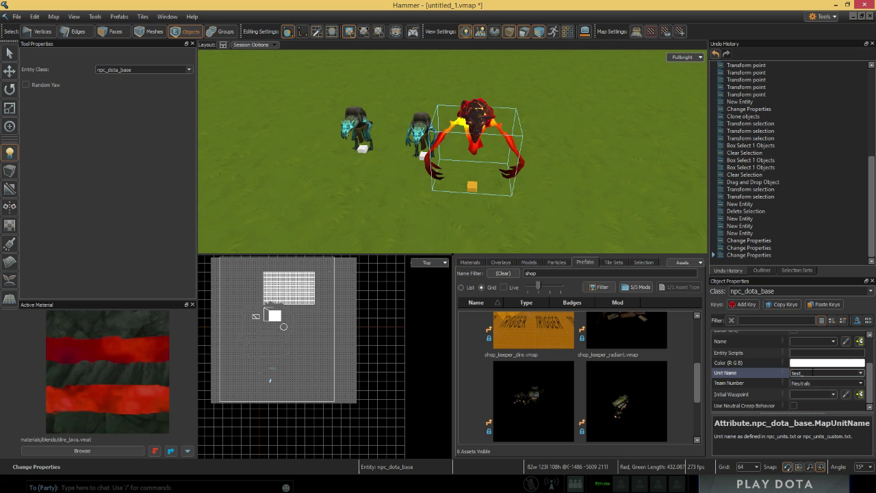
click(861, 373)
click(814, 382)
key(z)
key(shift+s)
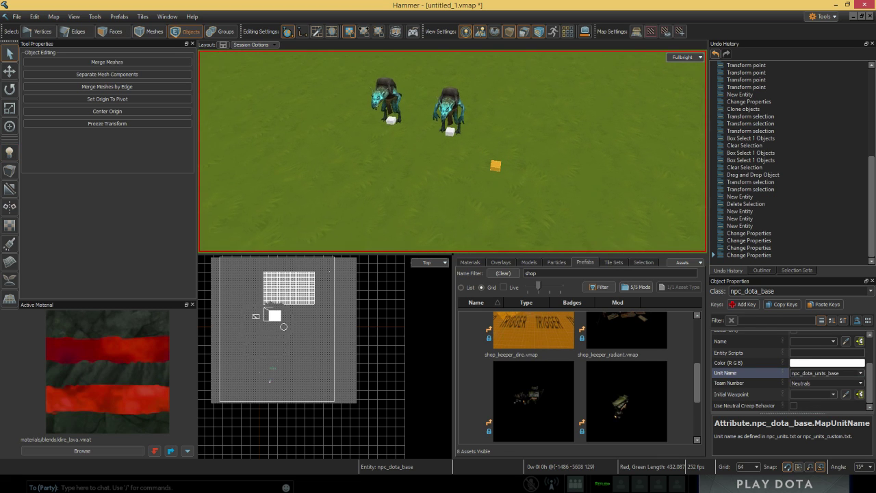
Step: Set the third entity's Unit Name to dota_creep_badguys_ranged and clear the selection
right_drag(590, 182, 616, 205)
click(861, 374)
click(816, 411)
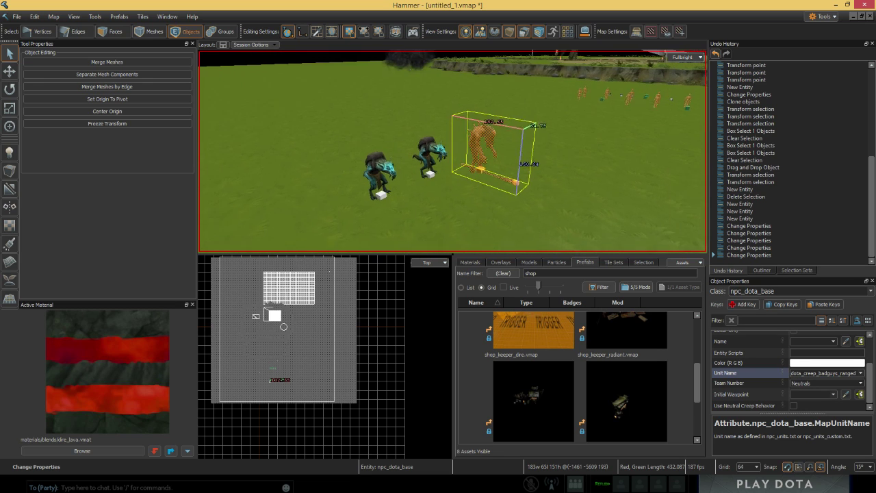
right_drag(473, 178, 469, 175)
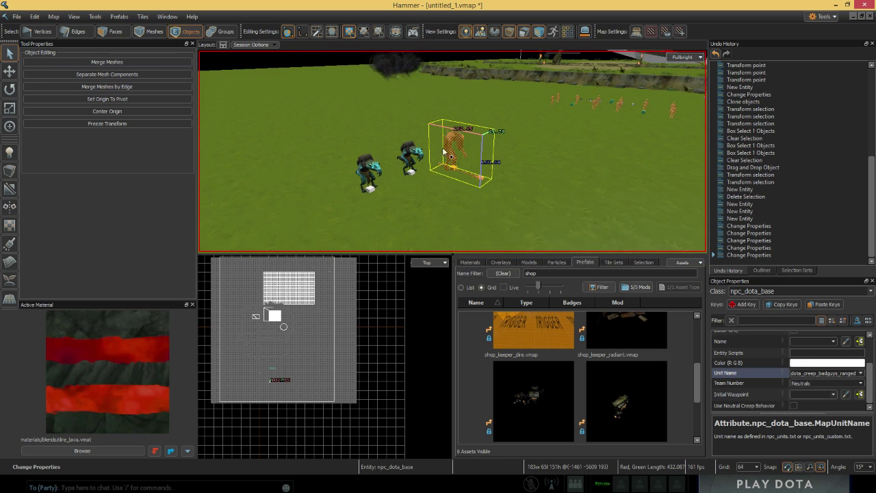
click(448, 154)
drag(461, 199, 514, 136)
click(452, 147)
click(424, 212)
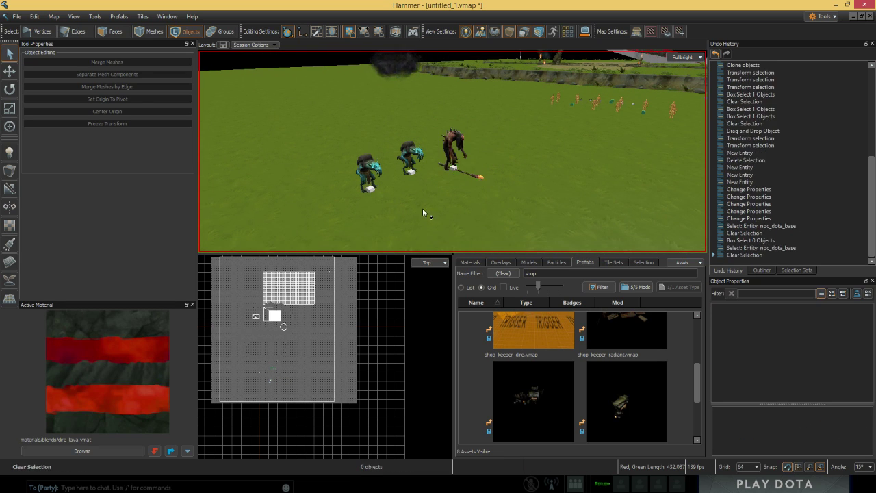
Step: Place an npc_dota_building entity on the grass at about (-1098, -5490, 137), look through its properties, and undo the placement
scroll(253, 148, down, 2)
click(9, 152)
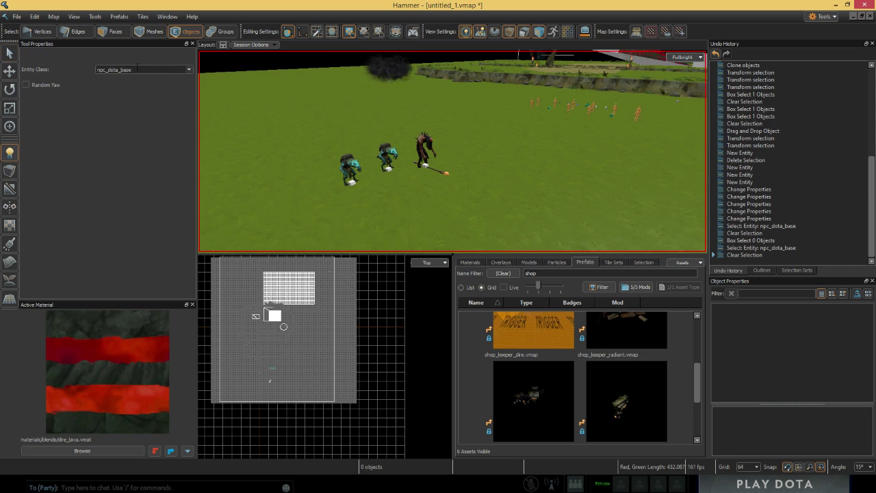
click(188, 70)
click(145, 96)
click(526, 180)
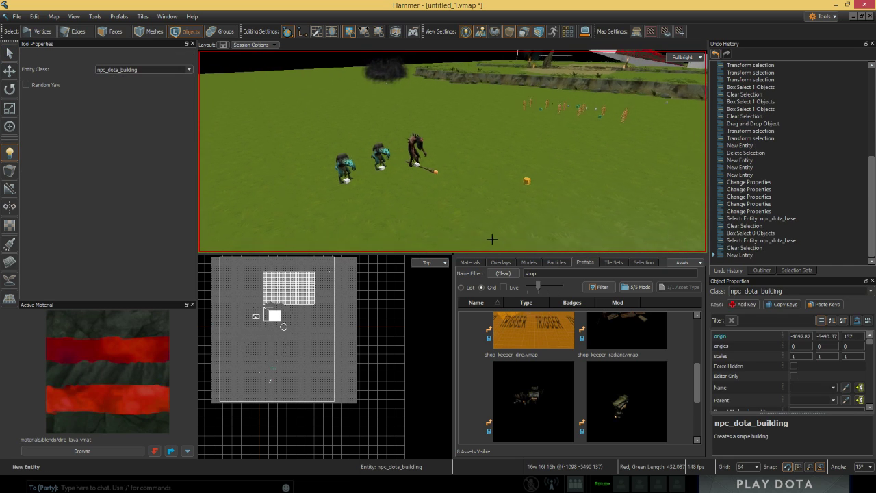
scroll(750, 355, down, 5)
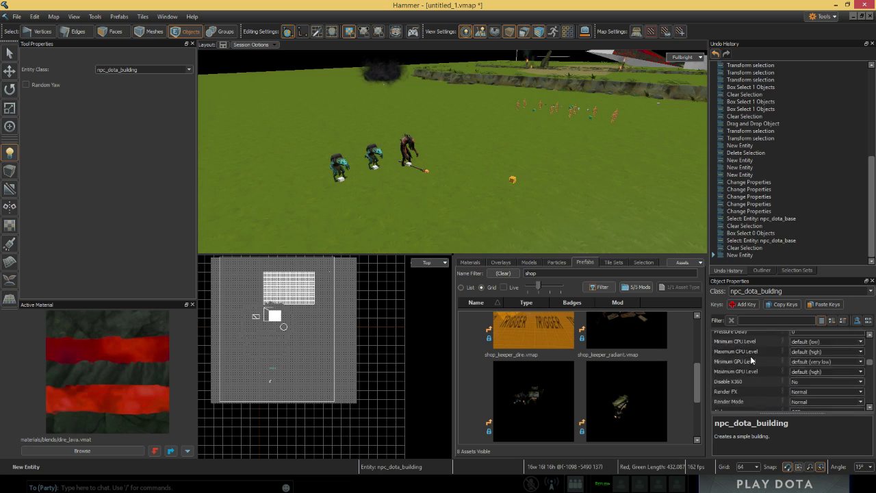
key(ctrl+z)
Step: Set the Entity Tool's class to npc_dota_roshan_spawner and place one on the grass at about (-407, -5691, 137)
click(188, 70)
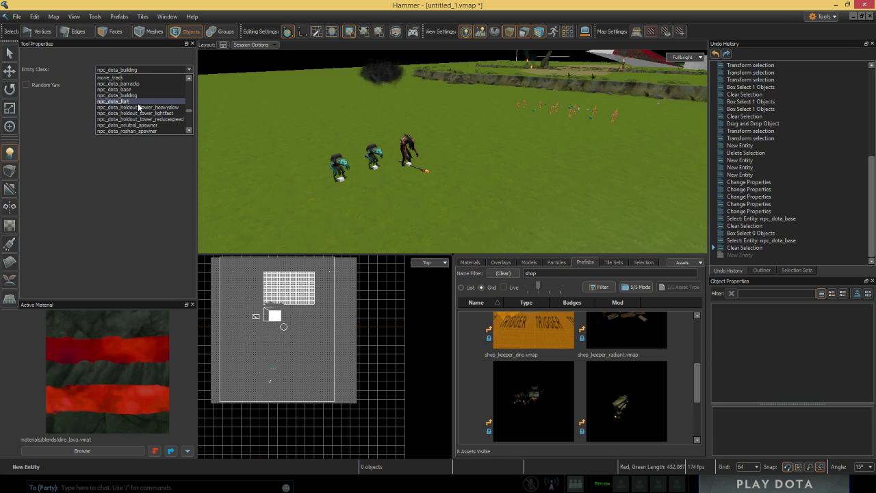
click(138, 104)
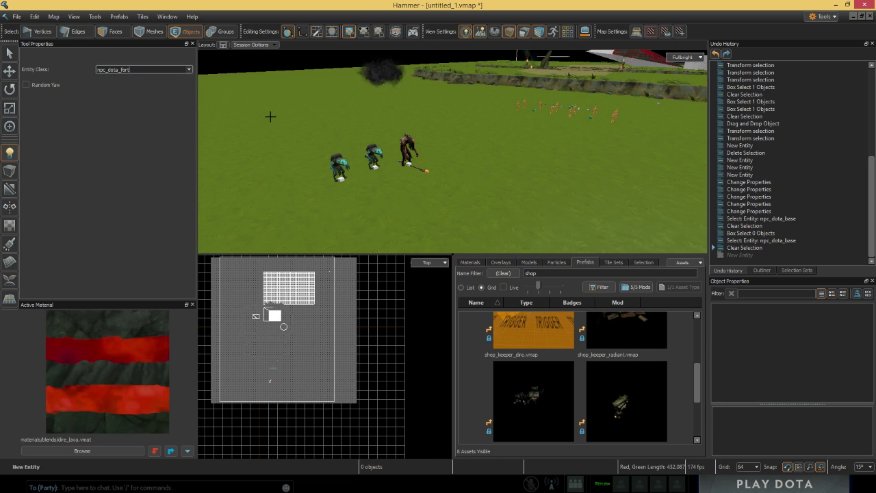
click(188, 69)
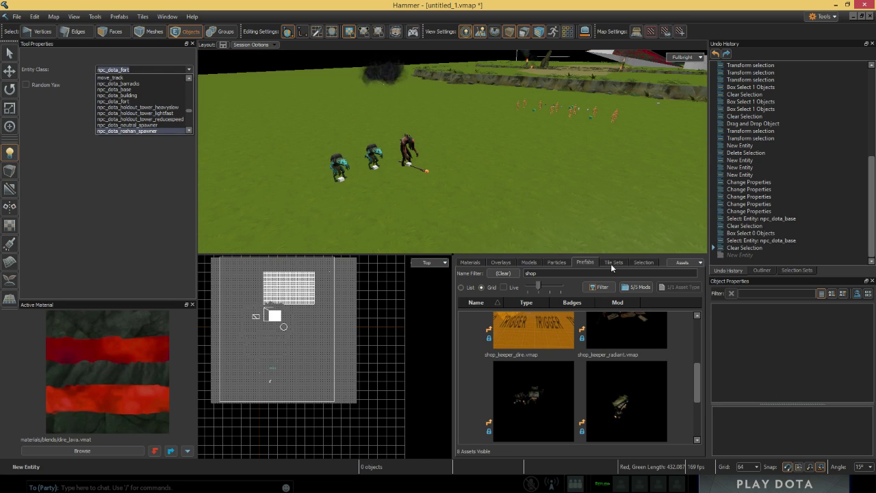
scroll(152, 96, down, 2)
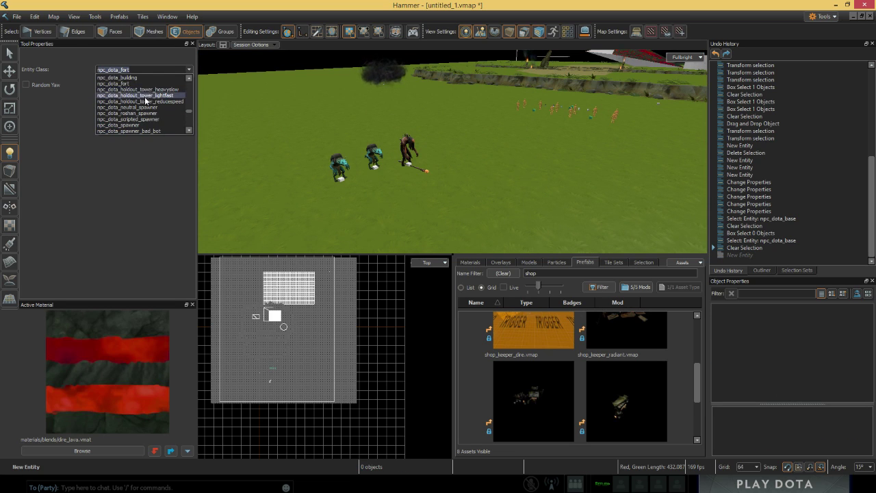
click(130, 95)
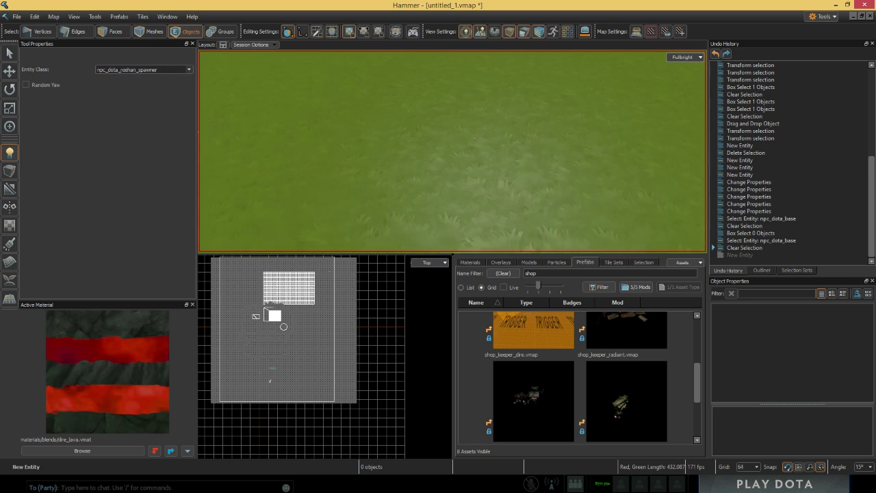
click(536, 178)
right_drag(536, 178, 596, 148)
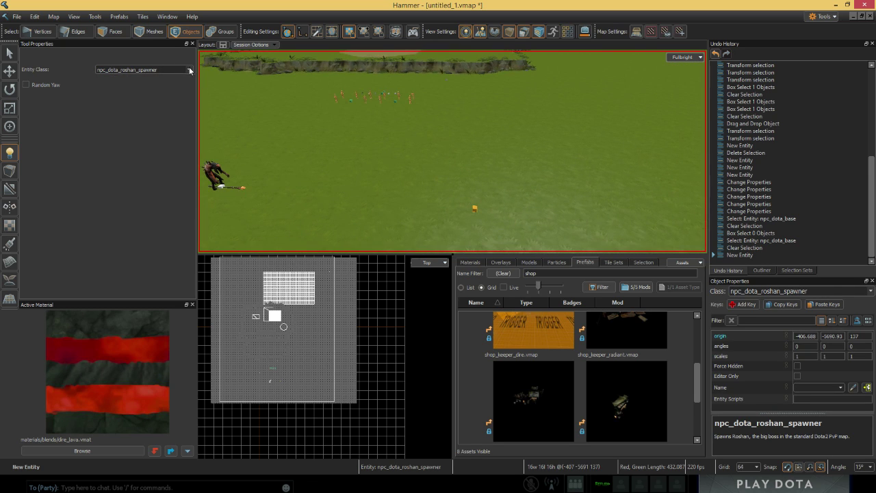
Step: Box-select the Roshan spawner on the grass and delete it
click(190, 69)
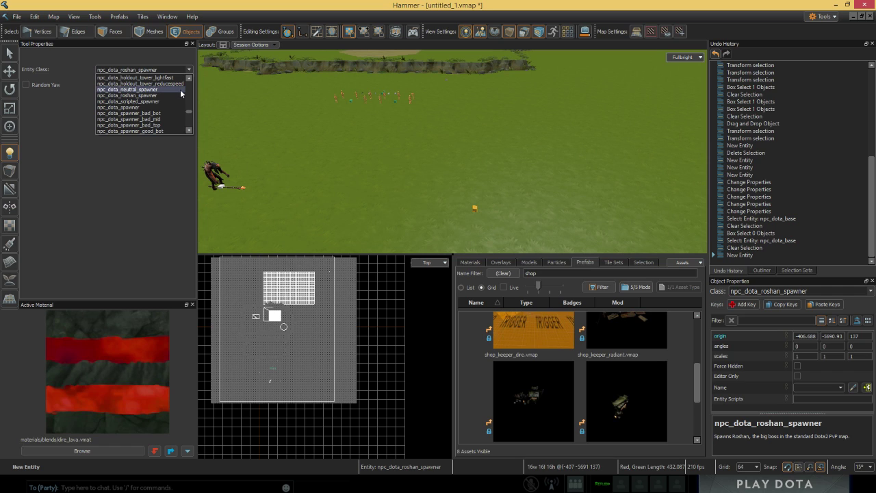
click(27, 57)
click(18, 58)
drag(620, 248, 621, 233)
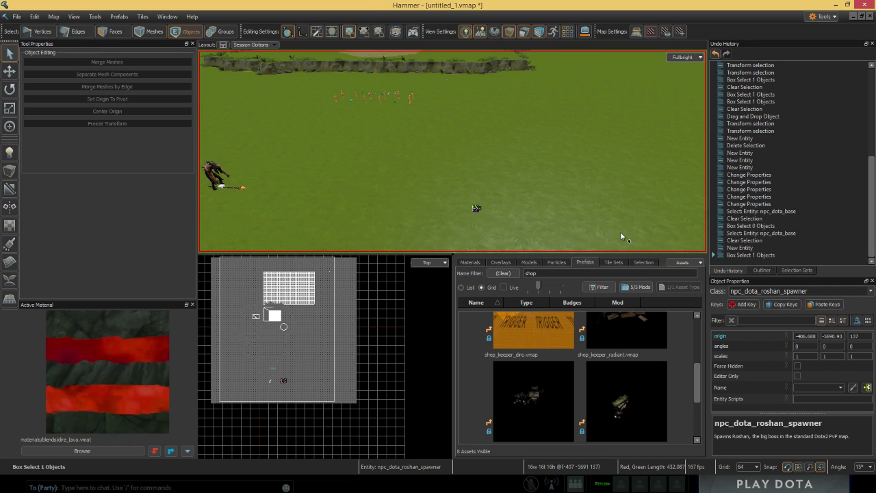
key(Delete)
Step: Activate the Entity Tool and choose ent_fow_revealer as its entity class
key(shift+e)
click(188, 69)
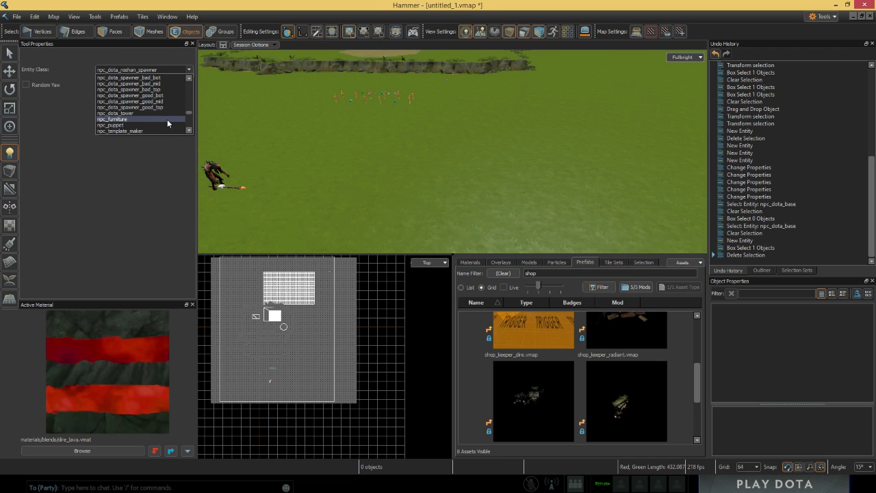
scroll(160, 121, down, 2)
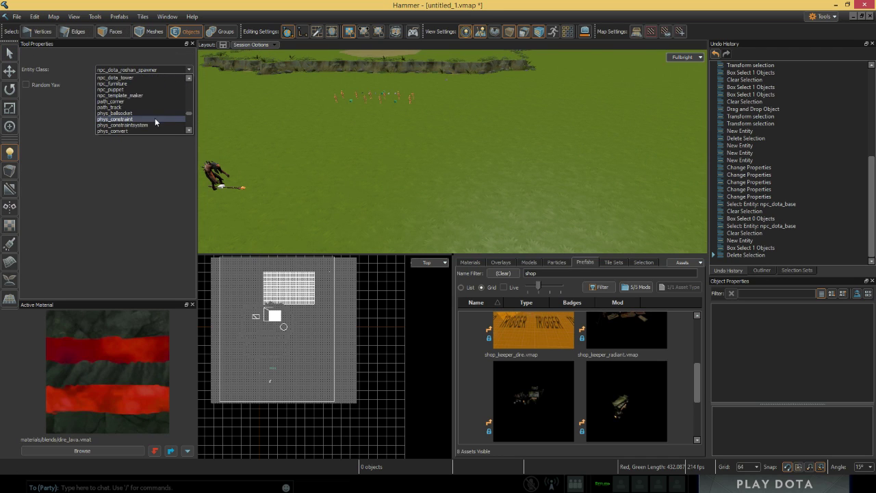
scroll(155, 122, up, 8)
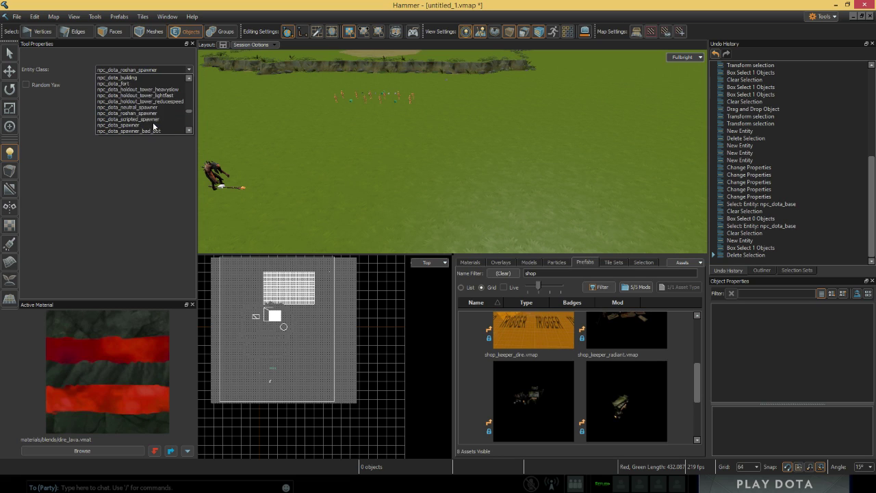
scroll(151, 128, up, 8)
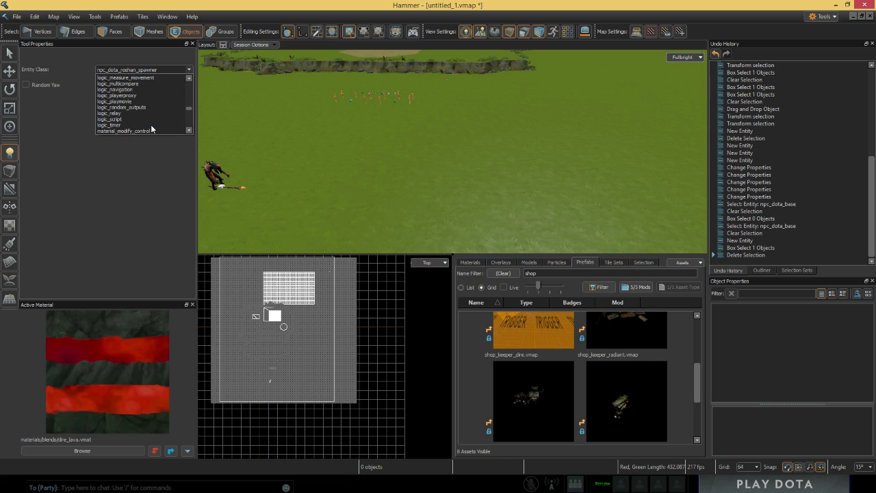
scroll(150, 124, up, 10)
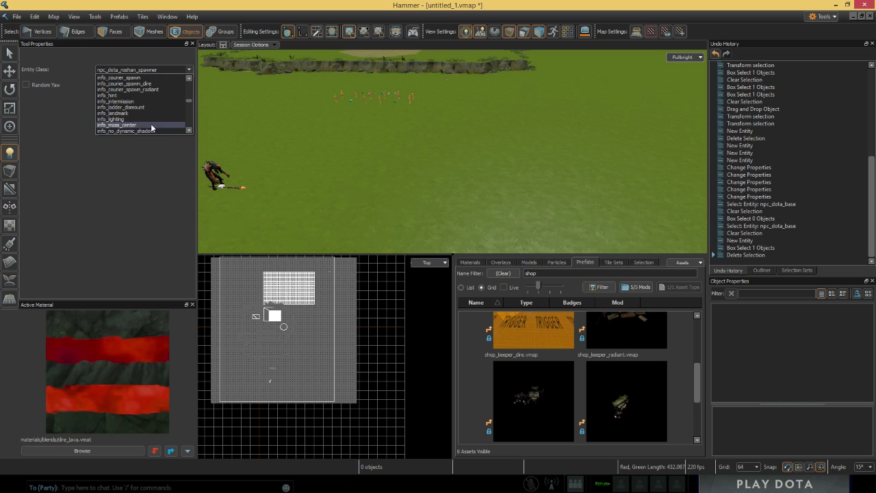
scroll(144, 113, up, 7)
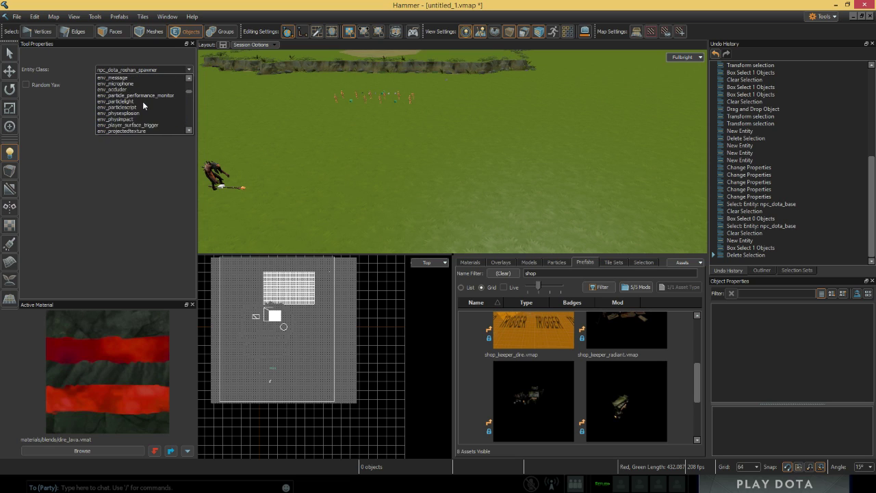
scroll(142, 102, up, 5)
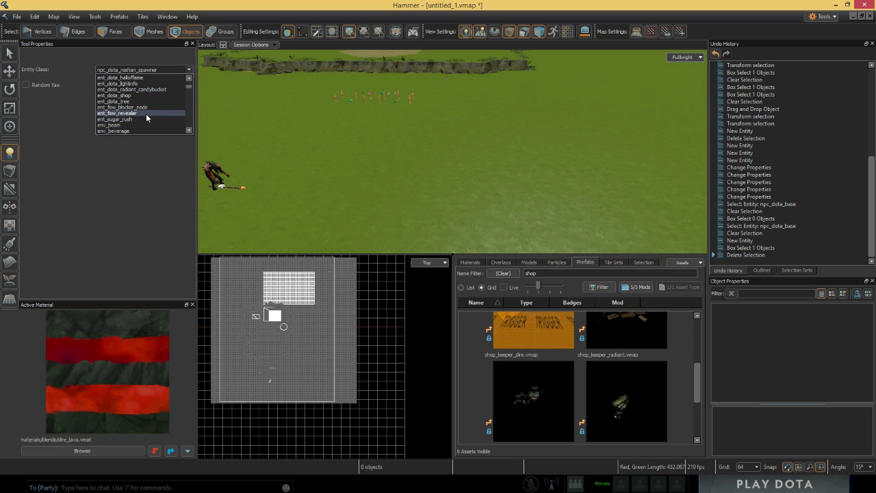
click(144, 113)
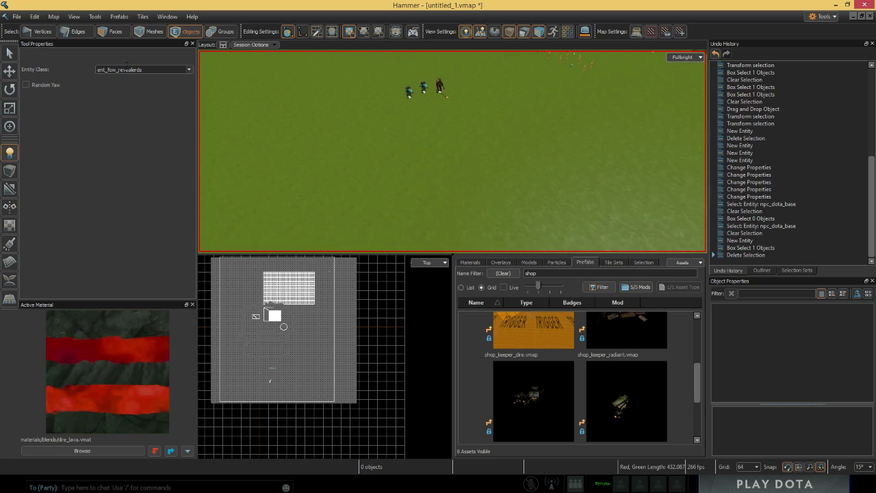
Step: Correct the entity class name to ent_fow_revealer and place one revealer on the open grass
click(166, 71)
click(167, 71)
key(BackSpace)
key(Return)
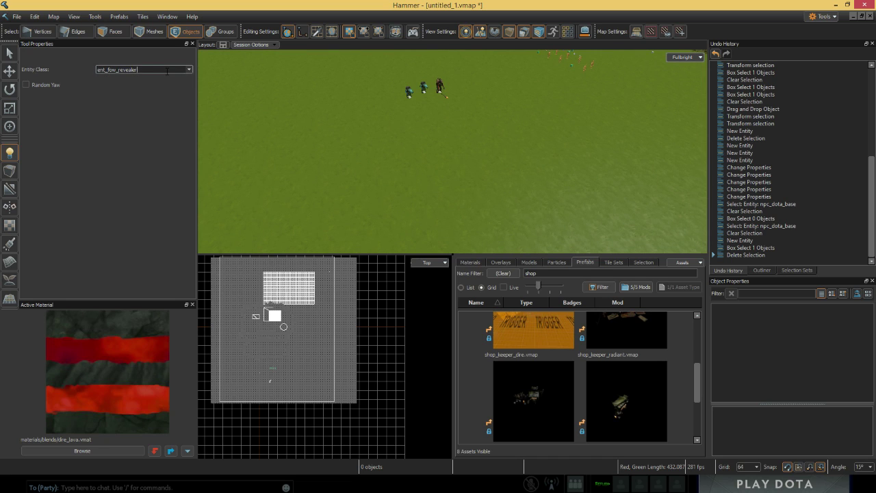
right_drag(332, 134, 332, 133)
right_click(331, 134)
double_click(182, 70)
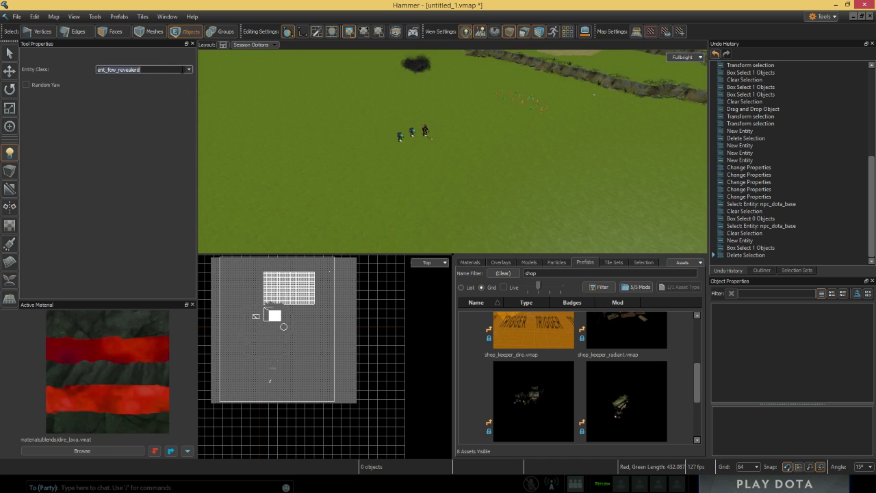
key(BackSpace)
key(Return)
right_drag(418, 155, 418, 155)
click(429, 149)
Step: Move the revealer onto the dirt patch beside the stream and raise it, to about (-2084, -2007, 315)
right_drag(527, 174, 527, 173)
key(t)
drag(473, 183, 648, 130)
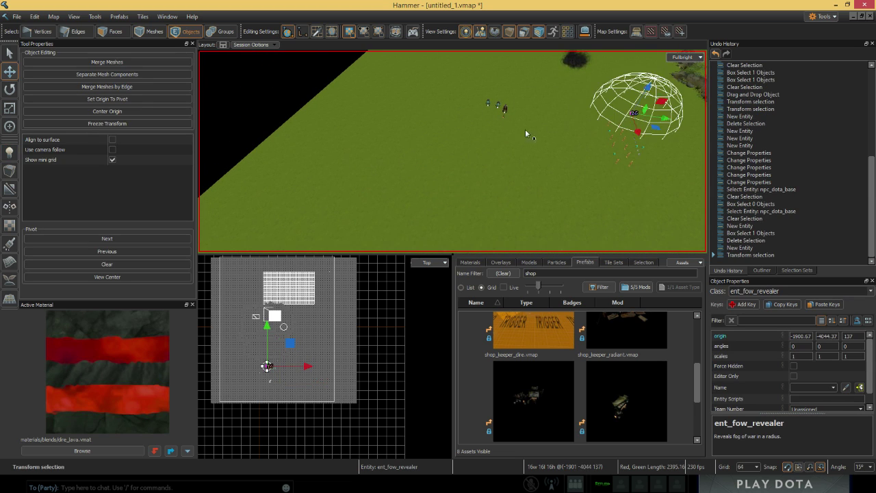
right_drag(526, 130, 497, 134)
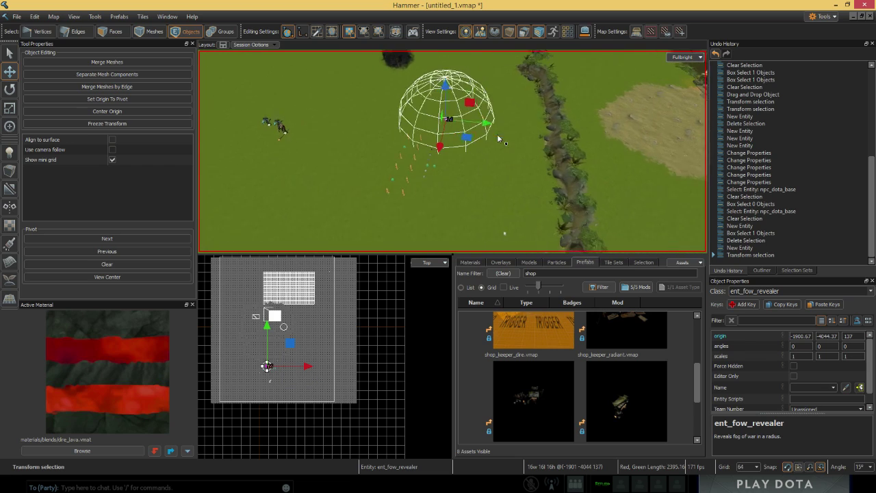
drag(436, 140, 605, 134)
right_drag(527, 139, 527, 140)
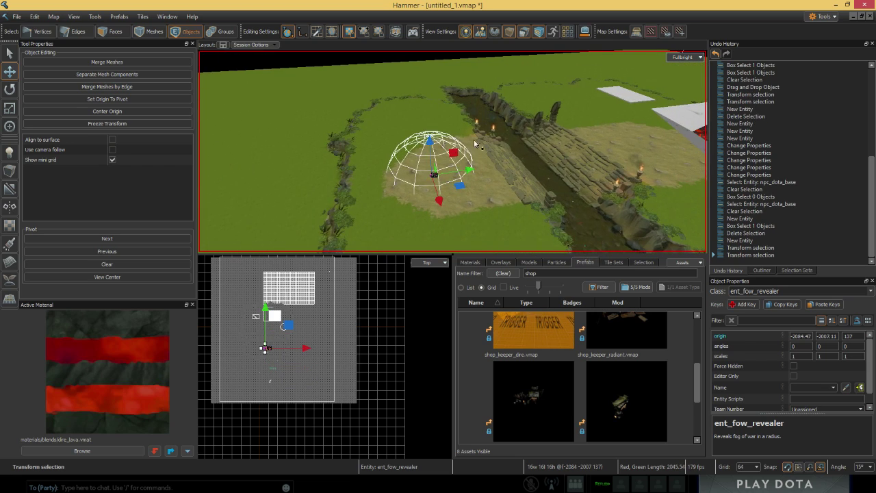
drag(431, 143, 430, 130)
Step: Set the revealer's Vision Range to 1500
right_drag(502, 196, 502, 196)
key(r)
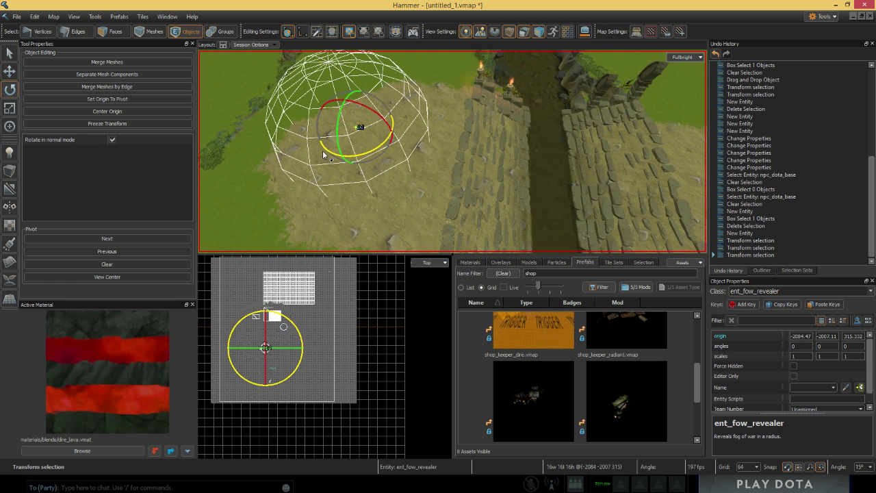
key(e)
key(w)
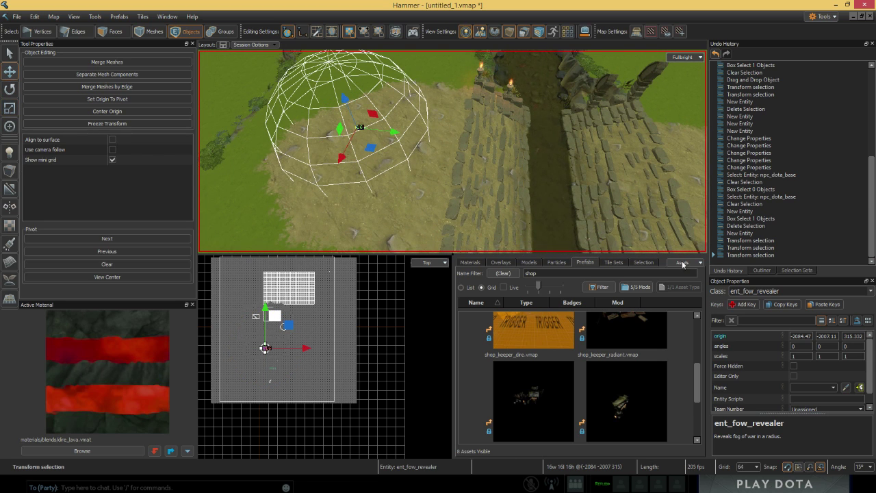
scroll(744, 357, down, 1)
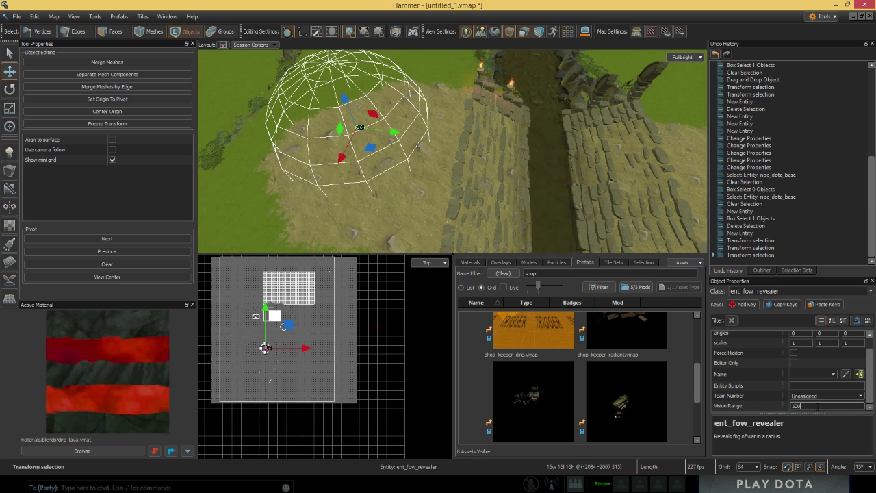
key(Return)
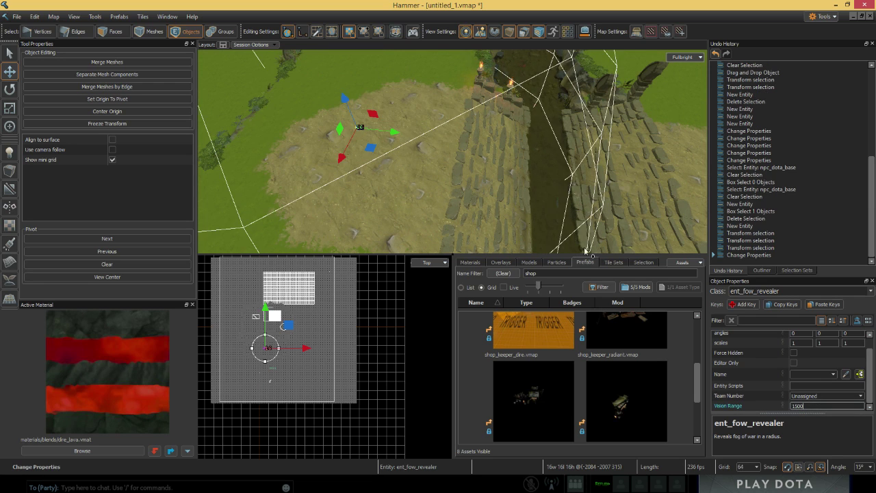
right_drag(442, 162, 441, 163)
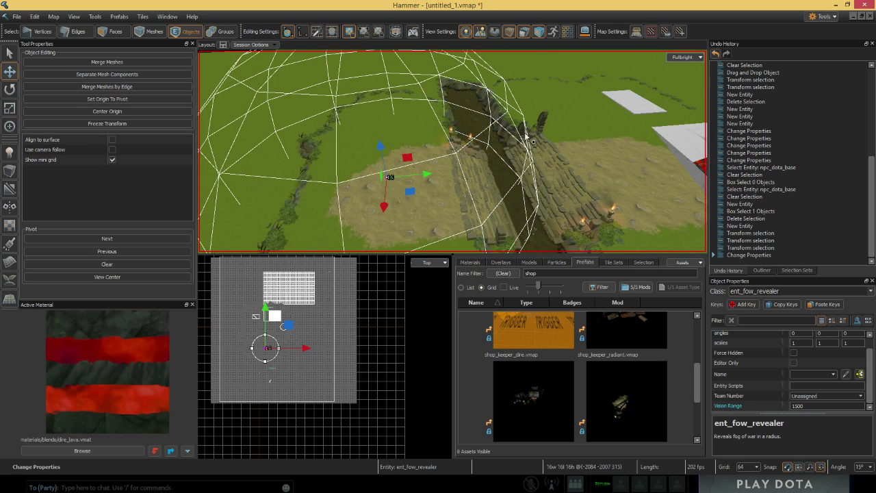
right_drag(526, 137, 506, 142)
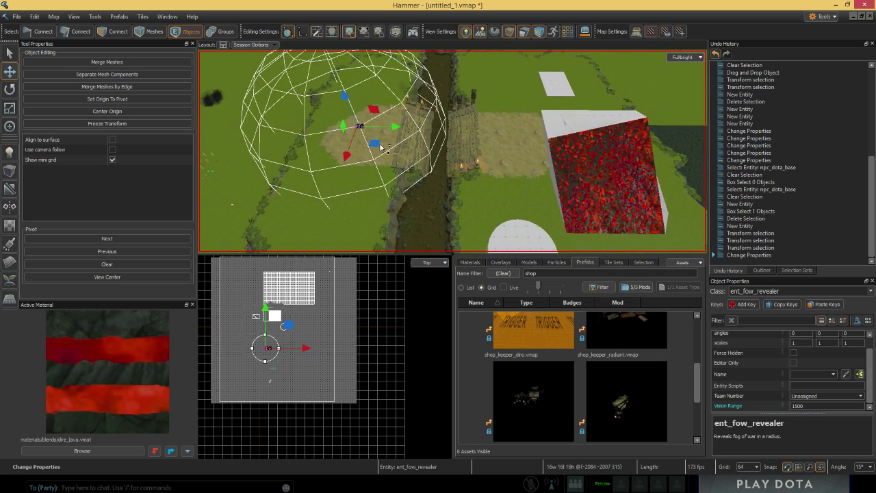
Step: Clone the revealer to the dirt patch on the opposite side of the stream and box-select both revealers
shift+drag(379, 145, 524, 131)
drag(324, 98, 531, 155)
right_drag(440, 228, 623, 218)
Step: Try Custom 1 as the Team Number of both revealers and return it to Unassigned
scroll(757, 355, down, 1)
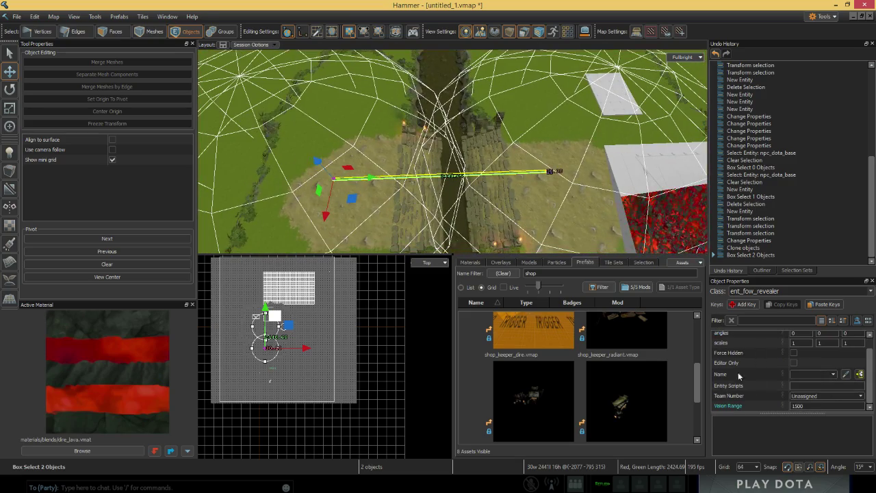
click(857, 396)
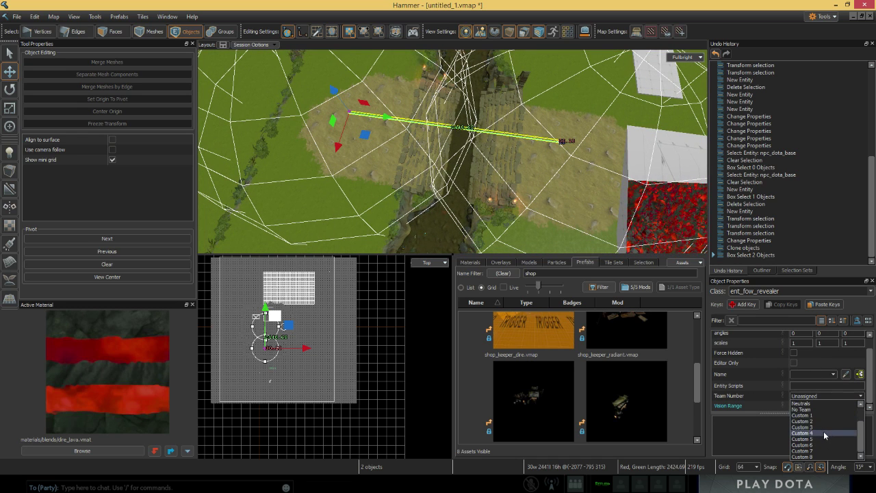
scroll(823, 431, up, 2)
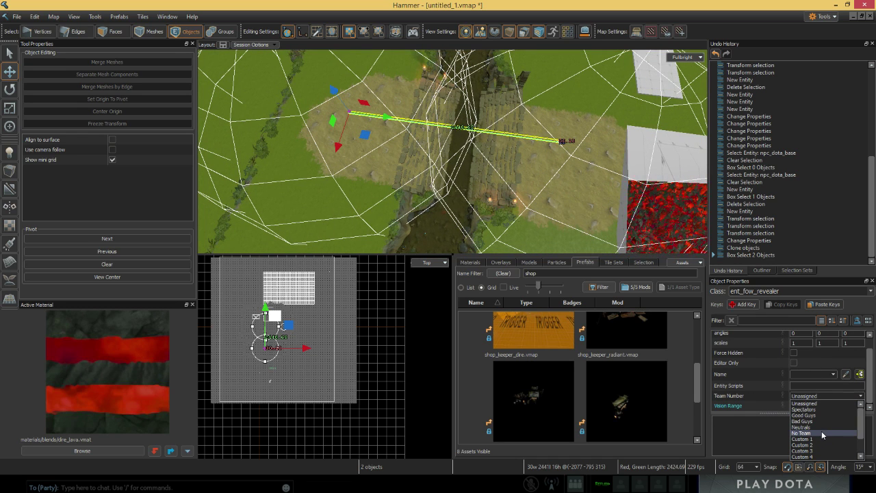
click(809, 438)
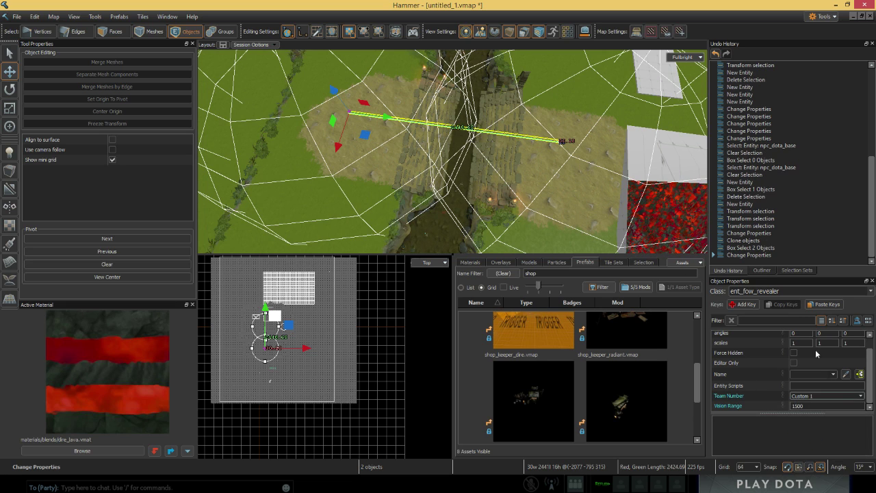
click(860, 396)
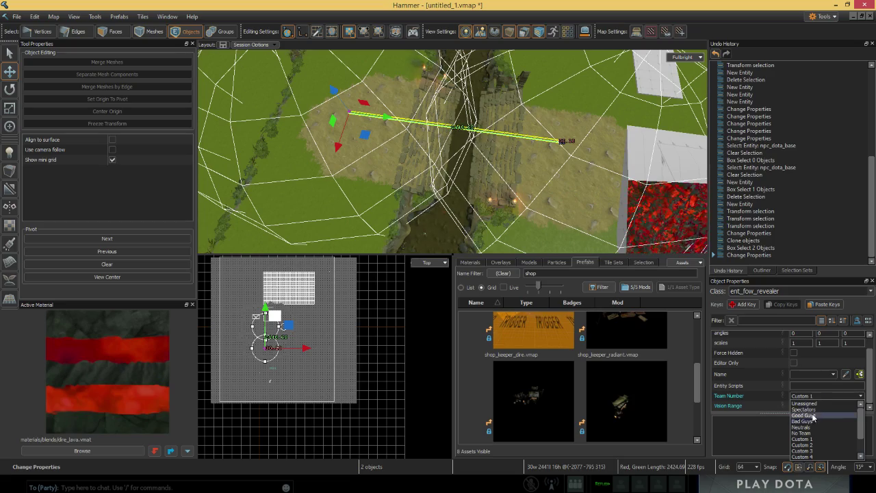
click(820, 402)
Step: Clone the revealer pair along the X axis to either side of the originals, and box-select all six revealers
right_drag(452, 152, 532, 75)
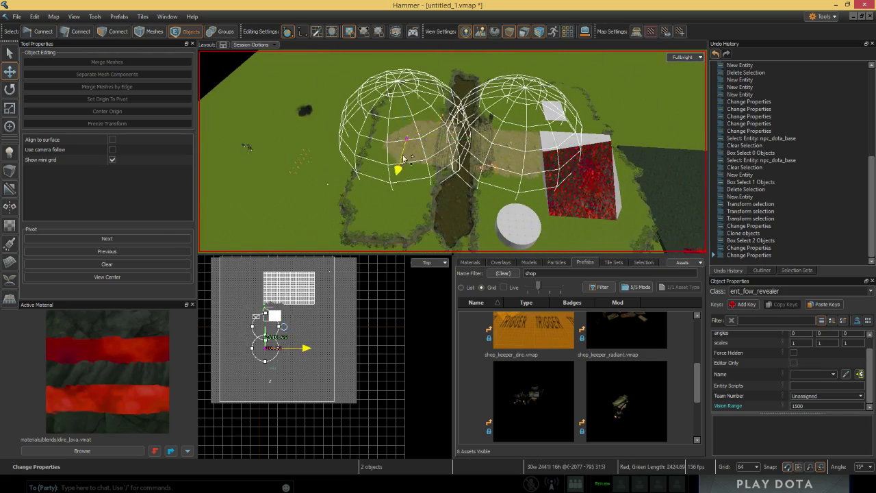
shift+drag(395, 172, 411, 181)
mouse_move(392, 228)
shift+mouse_down()
mouse_move(404, 137)
mouse_move(364, 67)
shift+mouse_up()
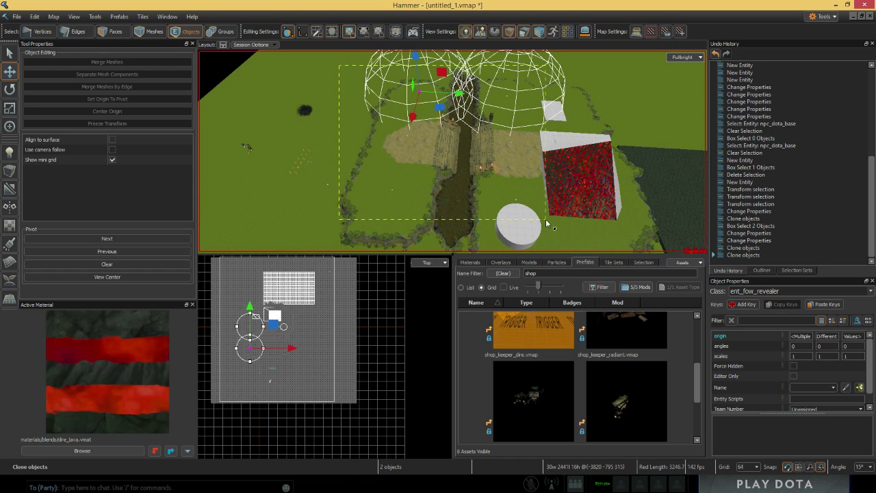
drag(548, 223, 547, 223)
Step: Set the Entity Tool's class to ent_fow_blocker_node and place one on the grass at about (-5084, -5303, 137)
right_drag(457, 128, 339, 114)
key(shift+e)
click(189, 69)
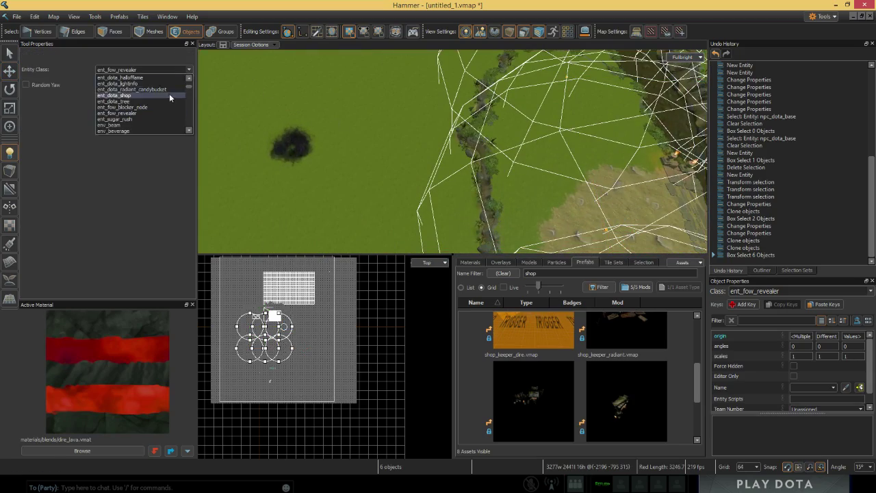
click(146, 104)
mouse_move(386, 134)
right_down()
mouse_move(366, 145)
mouse_move(383, 171)
mouse_move(356, 168)
mouse_move(387, 154)
mouse_move(362, 167)
mouse_move(400, 135)
right_up()
click(400, 134)
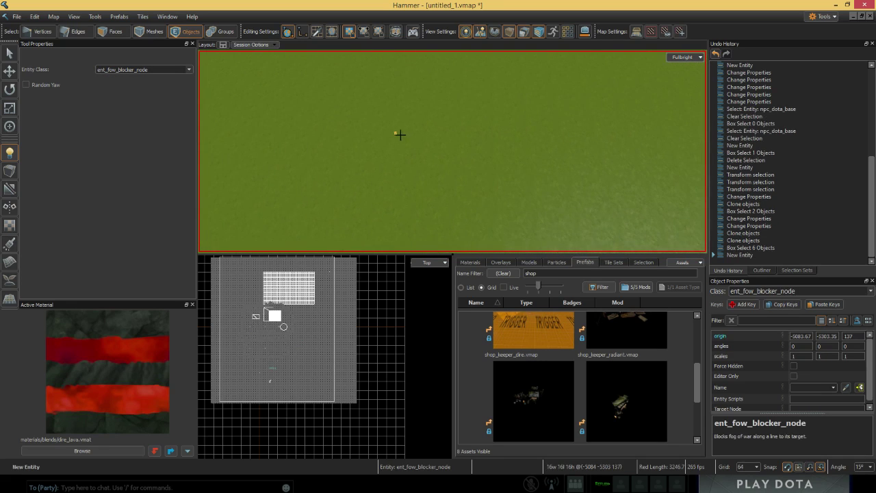
Step: Enable the grid nav preview and move the blocker node to about (-5090, -5220, 137)
click(567, 32)
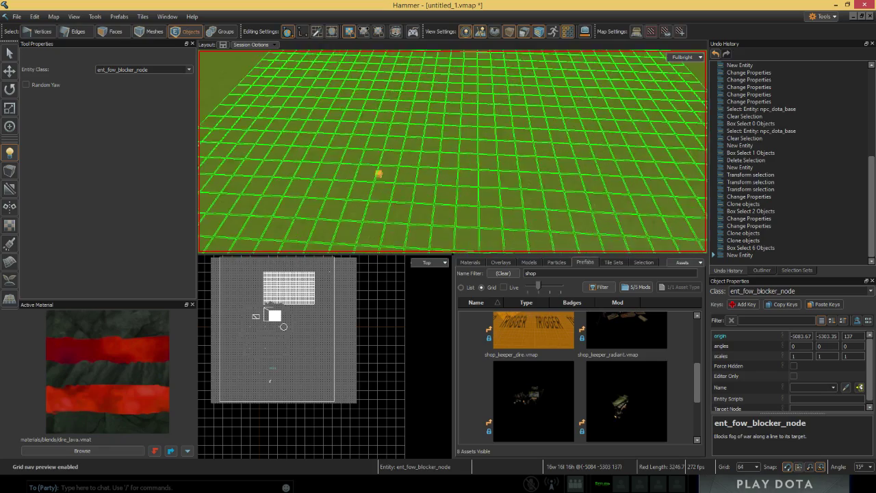
key(w)
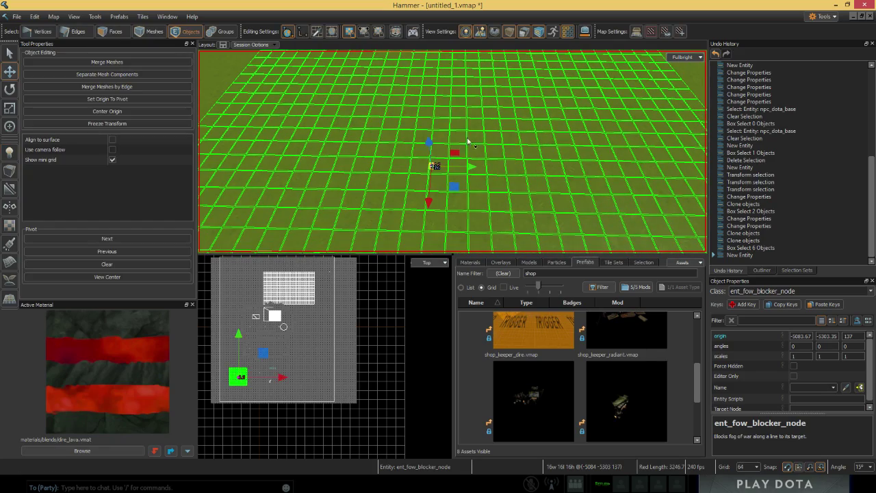
drag(455, 185, 484, 184)
right_drag(484, 184, 455, 190)
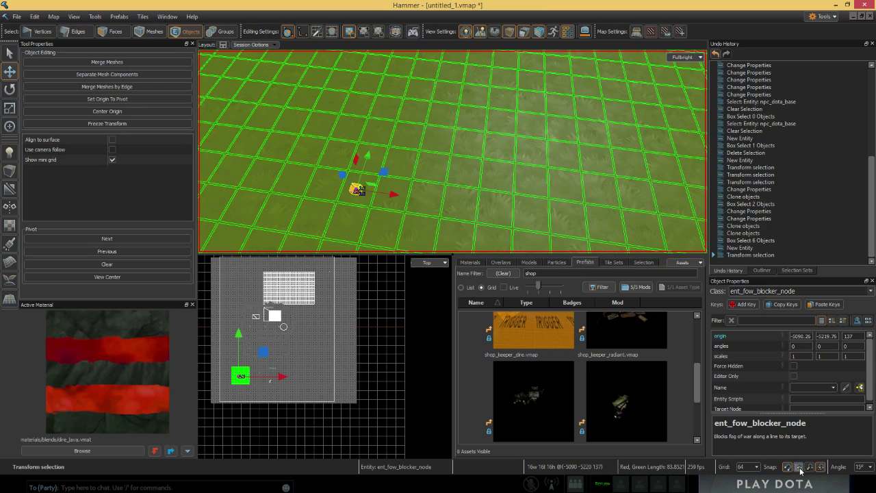
Step: Try cloning the fog blocker node along the Y axis to about (-5090, -5120, 137)
mouse_move(479, 177)
right_down()
mouse_move(454, 167)
mouse_move(390, 167)
mouse_move(463, 177)
right_up()
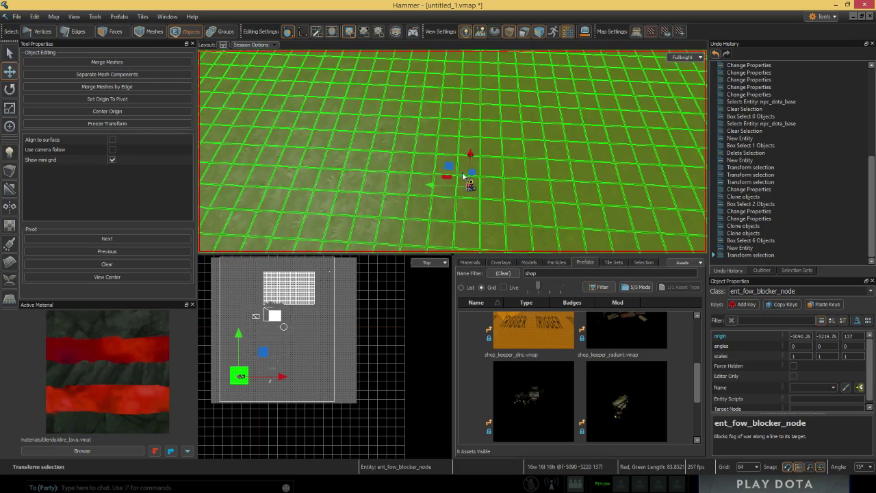
right_drag(435, 224, 437, 193)
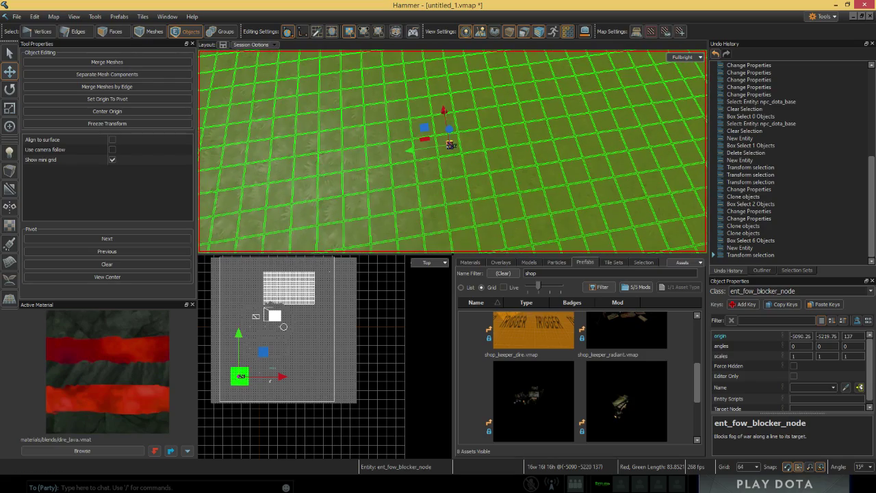
right_click(437, 190)
click(465, 195)
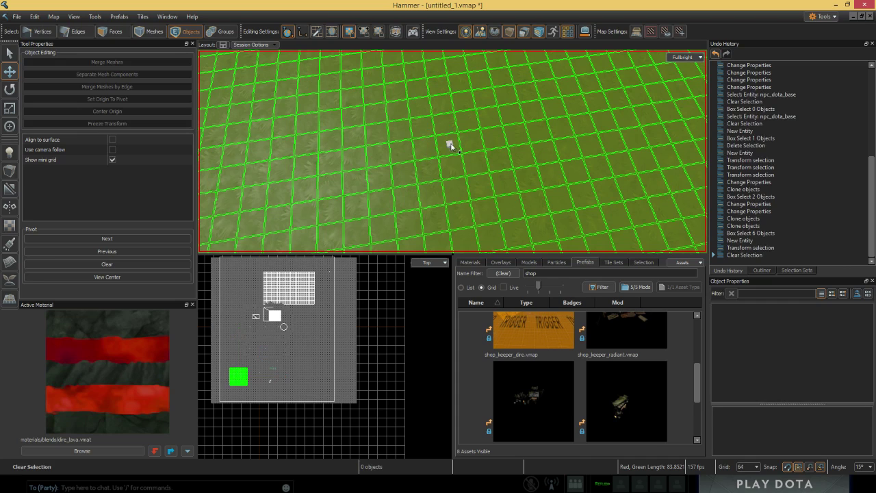
click(451, 146)
shift+drag(427, 145, 420, 154)
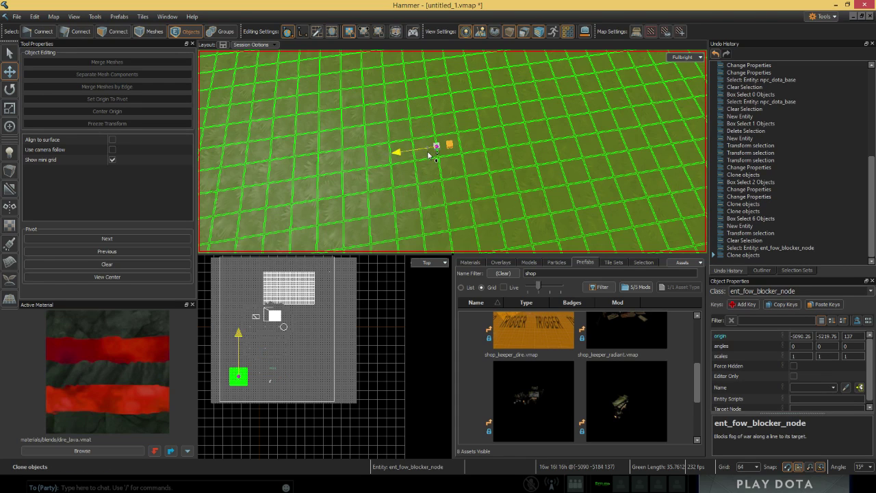
shift+drag(415, 156, 414, 151)
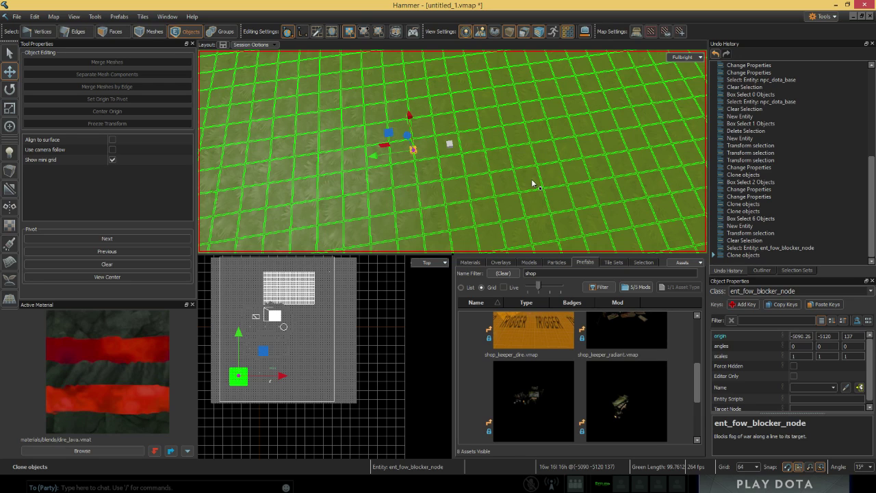
Step: Delete both the cloned and the original fog blocker node
key(Delete)
drag(497, 185, 497, 186)
key(Delete)
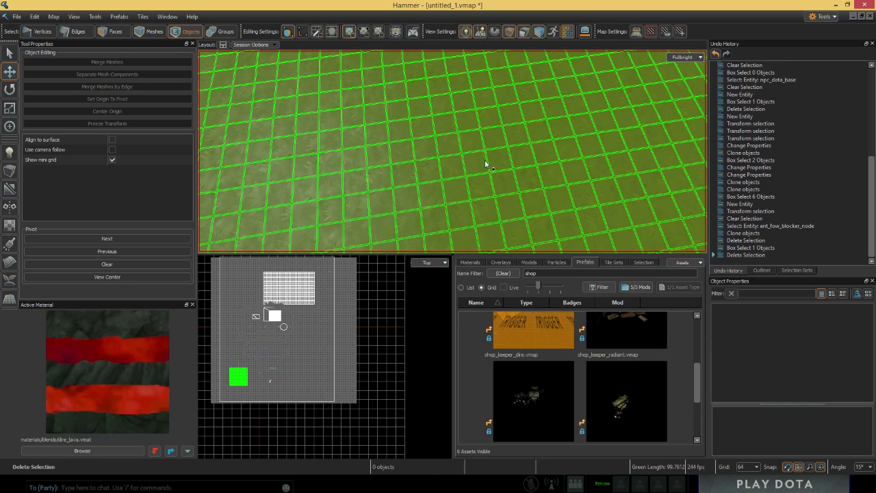
Step: Place a new ent_fow_blocker_node at about (-5150, -5277, 137) and clone it along the Y axis
right_drag(485, 162, 456, 139)
key(shift+e)
click(455, 146)
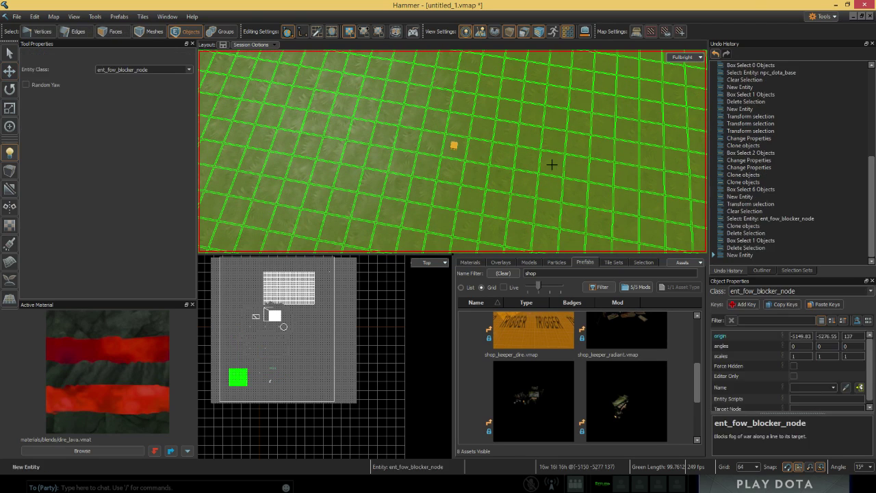
right_drag(554, 162, 495, 148)
key(w)
shift+drag(465, 142, 416, 140)
Step: Set the grid size to 32, align the clone at Y -5216, and delete the node it was cloned from
click(758, 468)
click(475, 145)
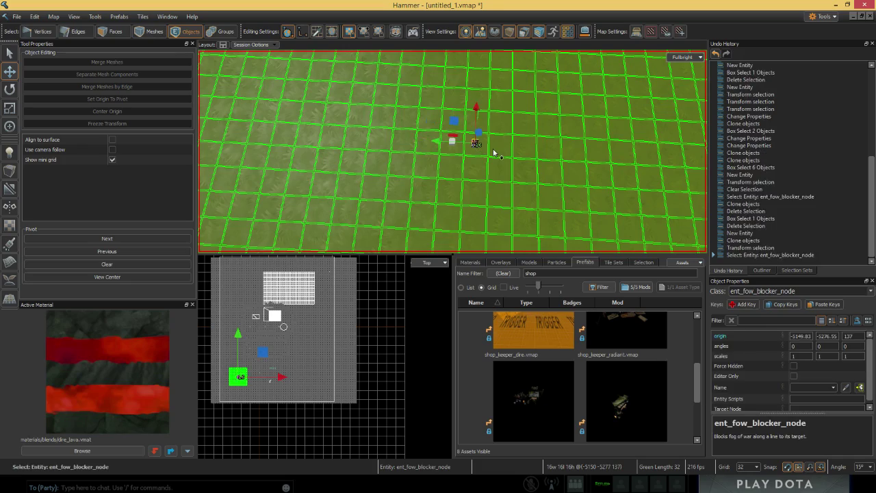
key(Delete)
Step: Clone the remaining node to Y -5280 and repeat clones along the X axis, forming a row of six nodes ending near X -4834
right_drag(495, 155, 472, 155)
drag(482, 113, 596, 183)
right_drag(596, 182, 640, 147)
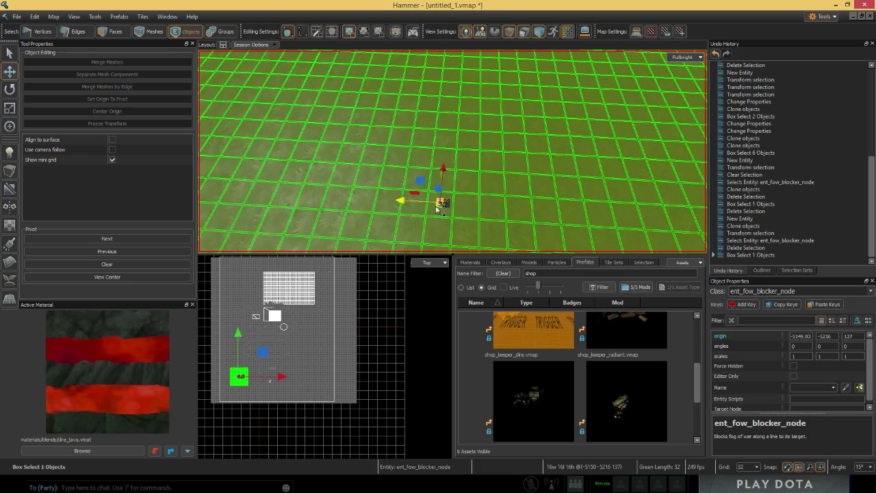
shift+drag(438, 209, 470, 209)
right_drag(470, 209, 498, 196)
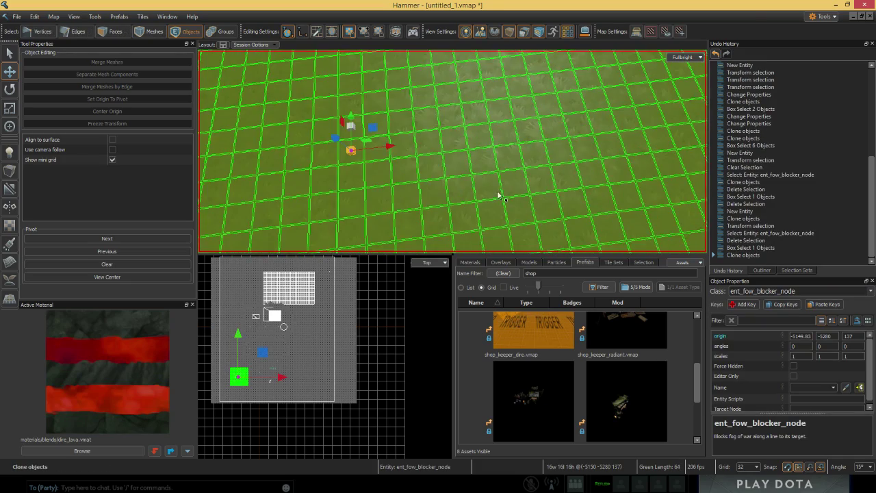
shift+drag(382, 146, 408, 143)
mouse_move(320, 165)
mouse_down()
mouse_move(405, 137)
mouse_move(406, 149)
mouse_move(460, 144)
mouse_up()
right_drag(460, 144, 393, 158)
mouse_move(394, 158)
mouse_down()
mouse_move(444, 124)
mouse_move(419, 127)
mouse_up()
Step: Clone the row's end node at X -4834 repeatedly along the Y axis, forming a perpendicular column of six nodes
click(418, 128)
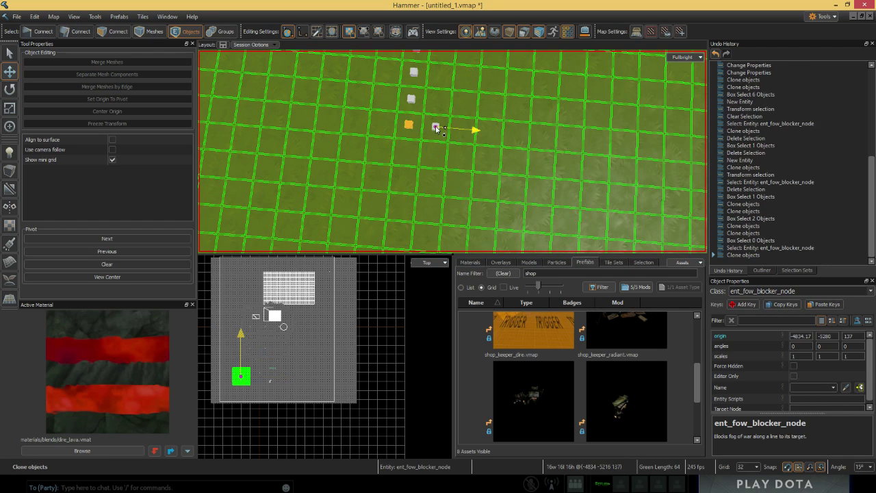
mouse_move(385, 157)
mouse_down()
mouse_move(453, 118)
mouse_move(518, 136)
mouse_up()
right_drag(551, 176, 365, 130)
key(Escape)
Step: Clone the row of six nodes 320 units along the Y axis to the column's far end and delete one overlapping corner node
drag(479, 98, 479, 97)
right_drag(480, 96, 500, 87)
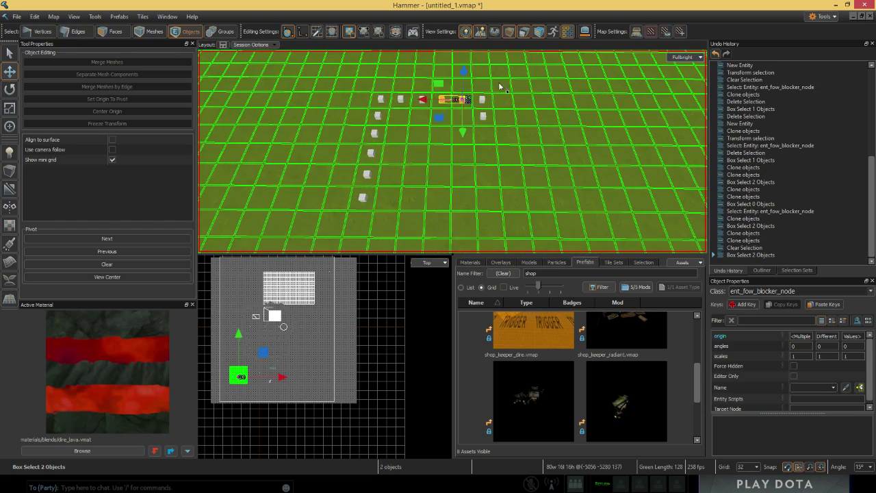
drag(380, 104, 380, 105)
shift+drag(483, 133, 490, 238)
click(363, 197)
key(Delete)
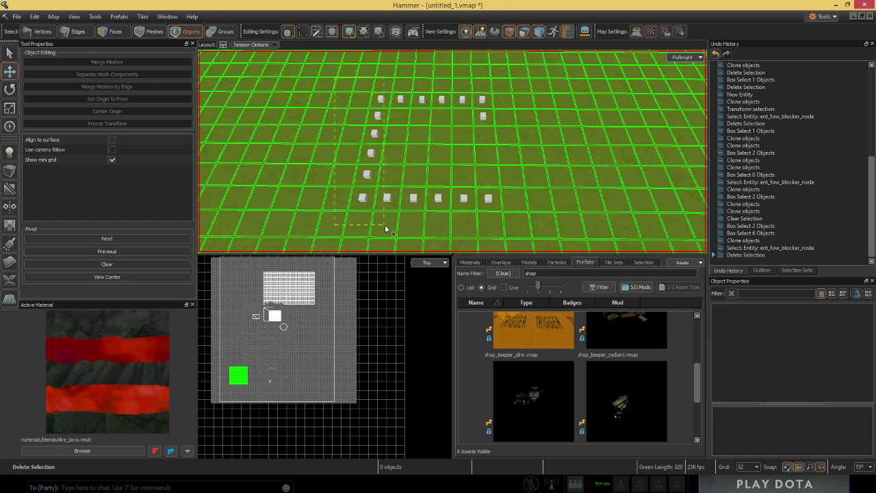
Step: Clone the column of six nodes about 318 units along the X axis to close the square, and delete two overlapping nodes there
drag(384, 224, 385, 226)
shift+drag(346, 97, 449, 98)
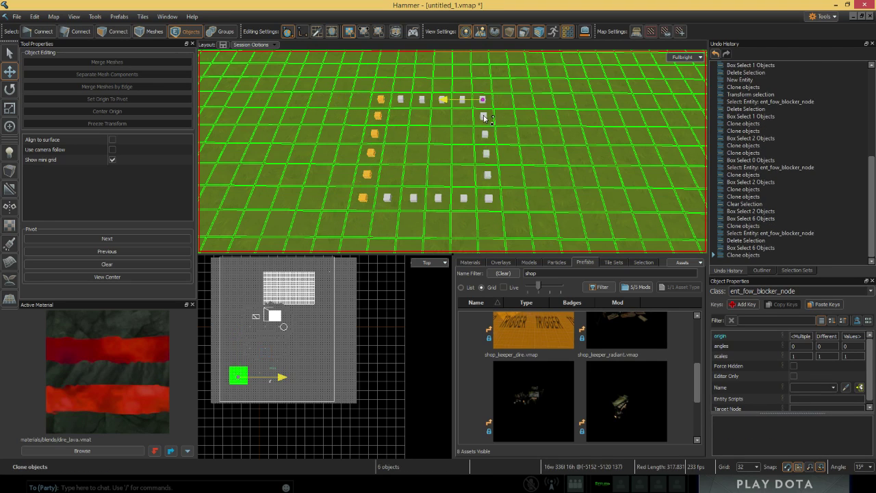
key(Escape)
click(484, 117)
click(484, 102)
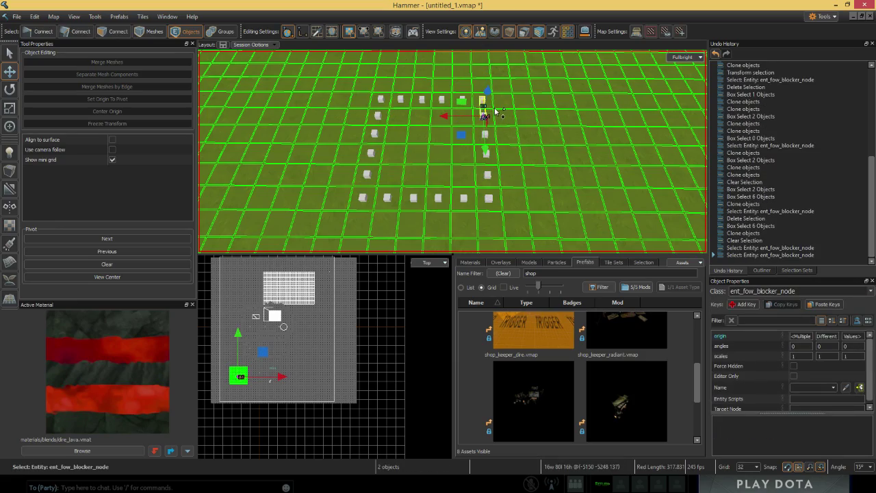
key(Delete)
Step: Box-select the whole square of fog blocker nodes and examine it from several angles
mouse_move(527, 121)
right_down()
mouse_move(506, 121)
mouse_move(524, 126)
right_up()
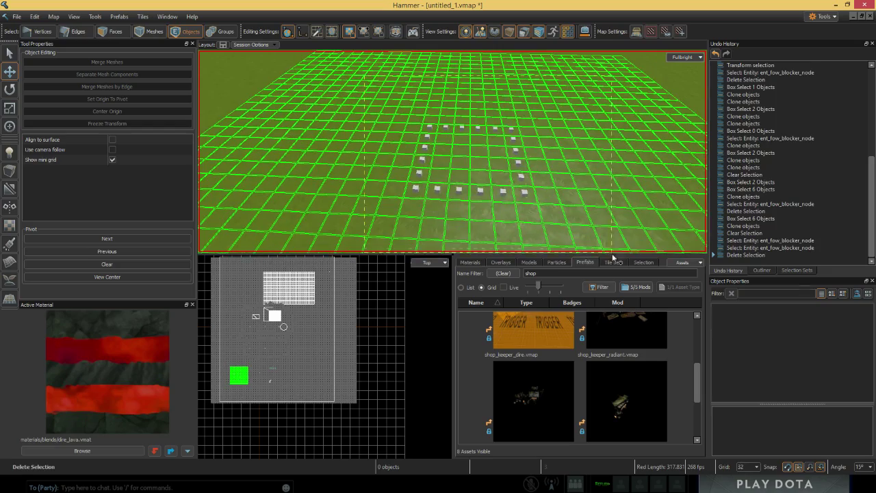
drag(412, 124, 528, 198)
key(Escape)
right_drag(524, 127, 425, 194)
right_drag(482, 106, 452, 147)
drag(391, 65, 587, 165)
click(588, 165)
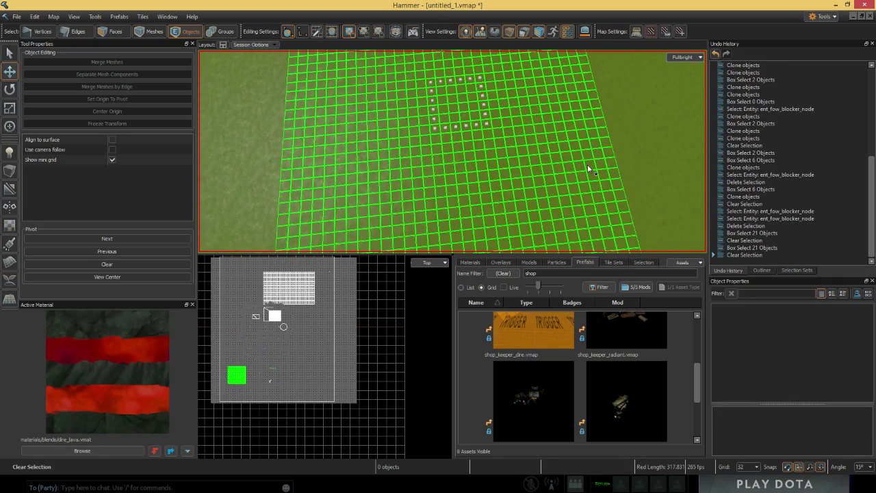
right_drag(588, 165, 552, 164)
Step: Select the near half of the square to check the Target Node property, and reselect all the blocker nodes
drag(381, 160, 605, 225)
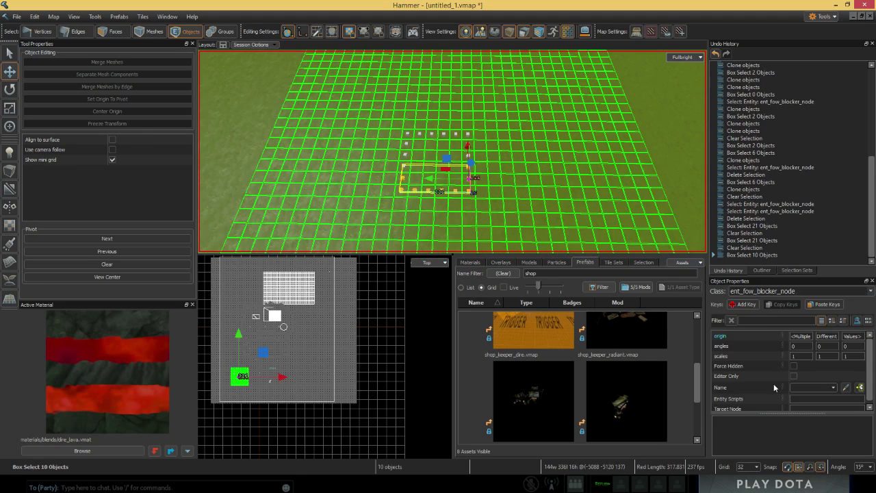
click(752, 408)
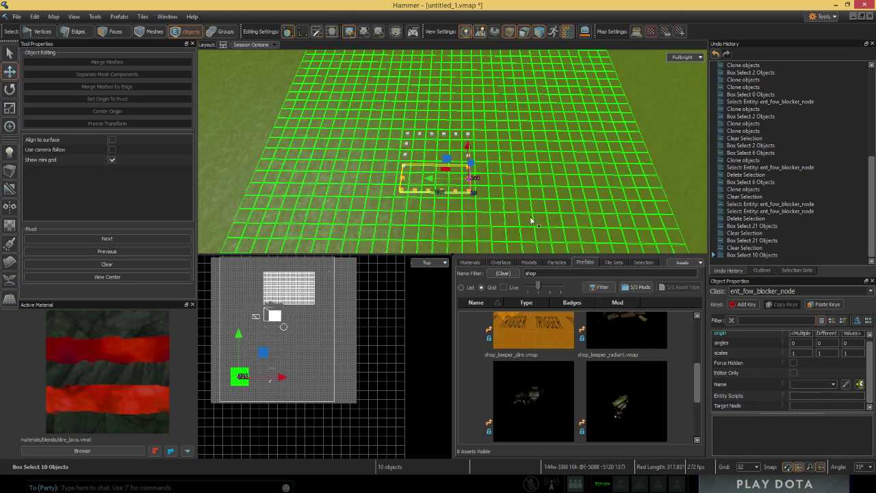
right_click(548, 152)
click(510, 116)
drag(315, 252, 317, 250)
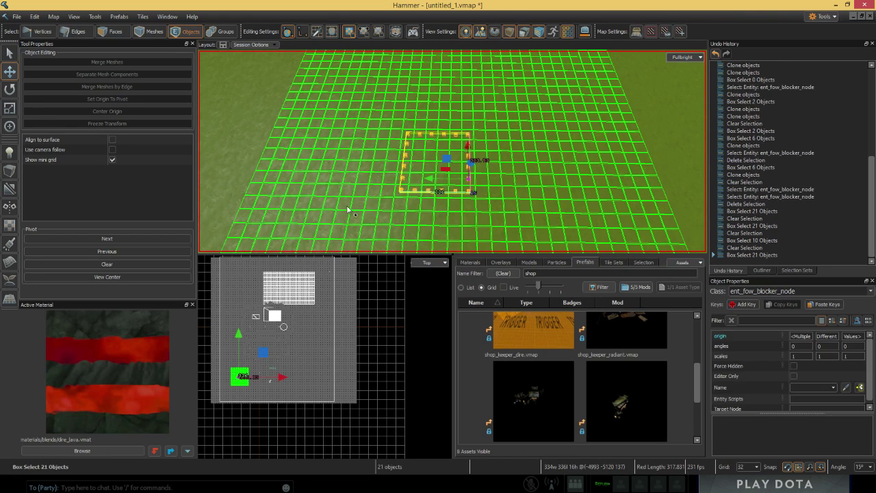
drag(351, 202, 499, 95)
scroll(499, 95, down, 3)
right_drag(499, 95, 564, 99)
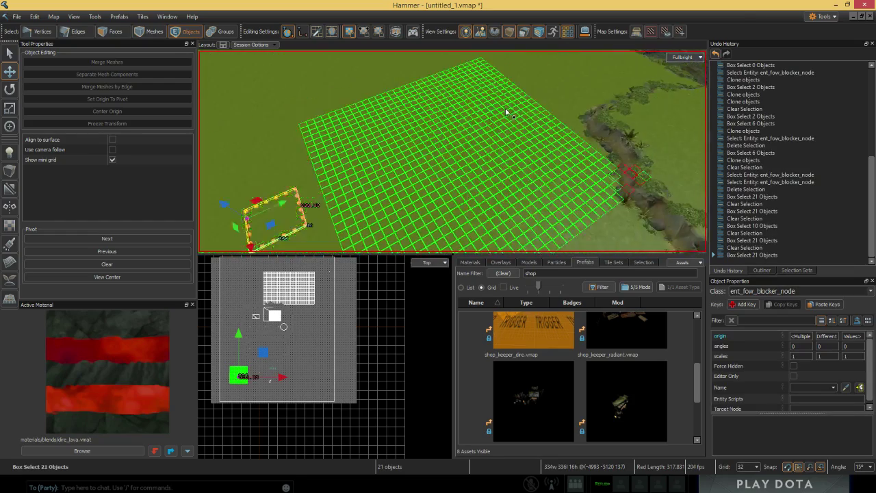
Step: Set the Entity Tool's class to point_simple_obstruction and place one on the ground at about (-3108, -2018, 257)
key(shift+e)
click(159, 70)
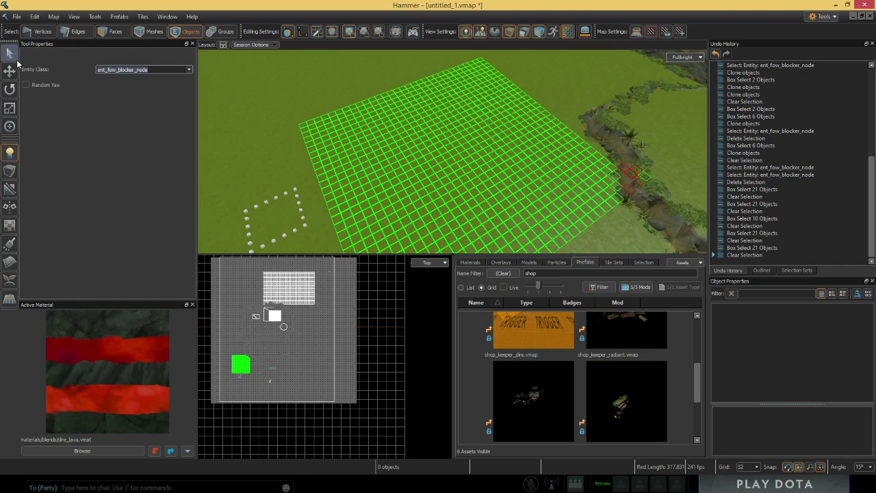
text(point_s)
key(Down)
key(Down)
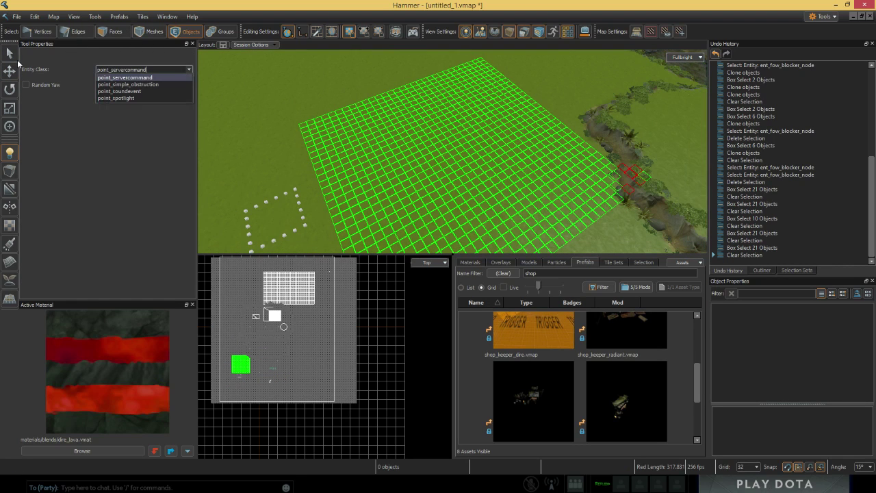
key(Return)
right_drag(432, 140, 451, 151)
key(w)
click(478, 192)
Step: Place seven more point_simple_obstruction entities beside the first, forming two adjacent rows of four
right_drag(355, 212, 493, 170)
key(s)
key(w)
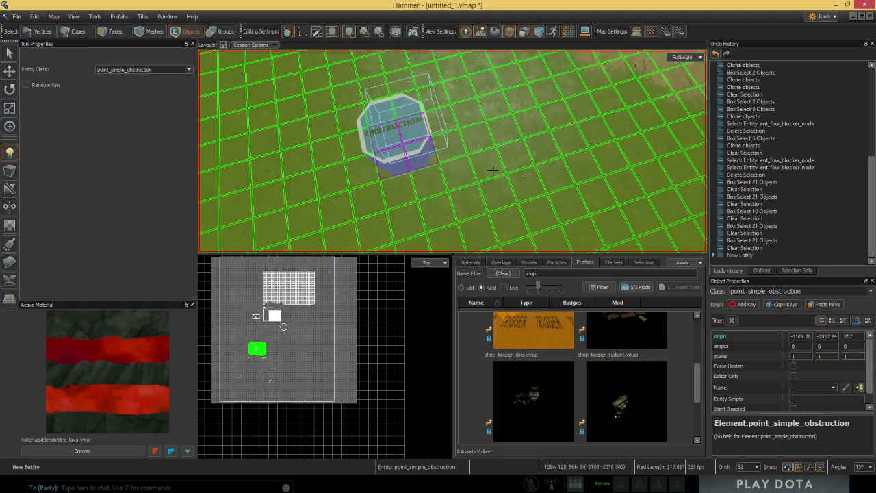
click(464, 124)
click(550, 174)
right_drag(551, 173, 469, 172)
click(470, 138)
click(497, 193)
click(469, 171)
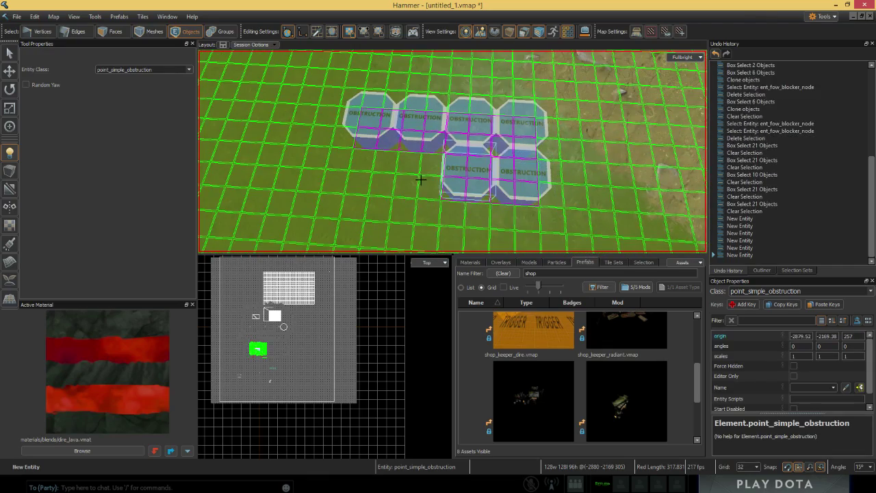
click(416, 179)
click(366, 172)
right_drag(365, 172, 527, 136)
right_drag(605, 179, 675, 195)
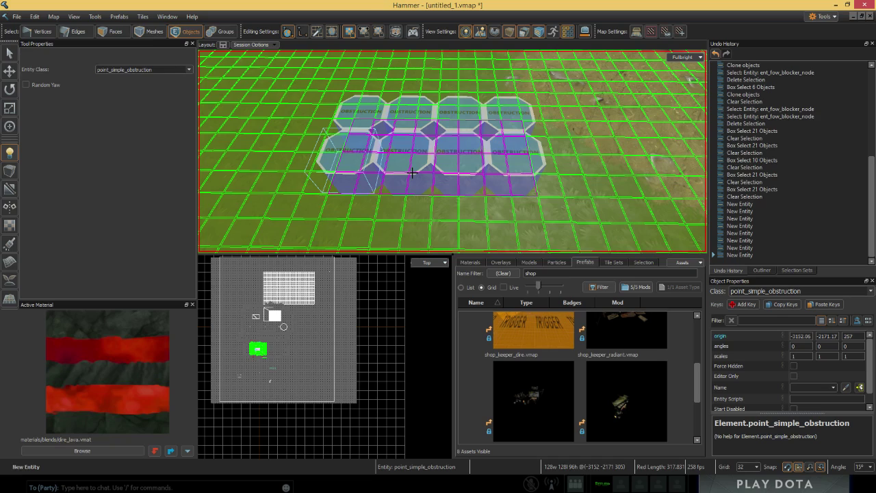
Step: Select the corner obstruction at about (-3152, -2171, 257) and turn off its Block Vision/FoW option
right_drag(412, 172, 500, 176)
click(9, 52)
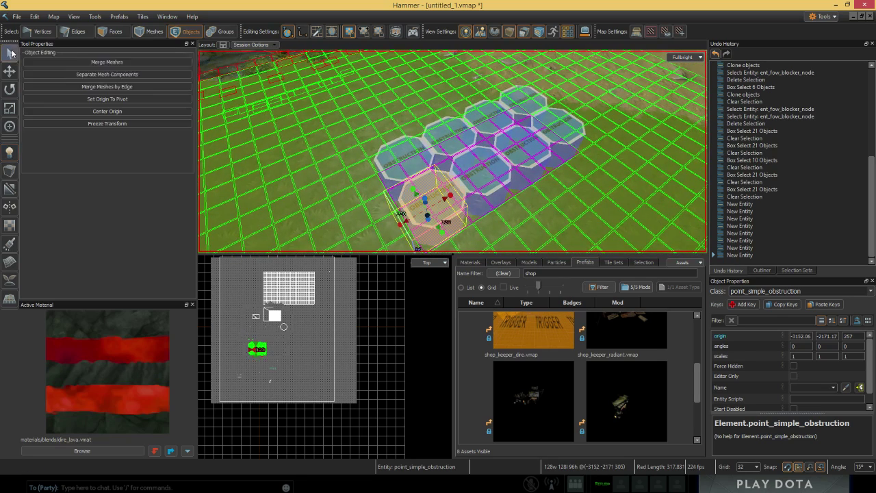
click(470, 240)
right_drag(471, 240, 452, 232)
click(467, 224)
scroll(785, 396, down, 1)
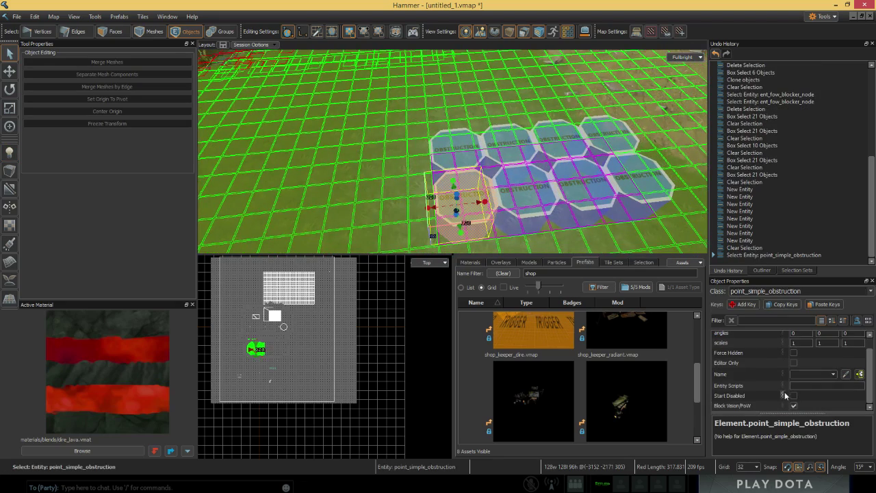
click(793, 406)
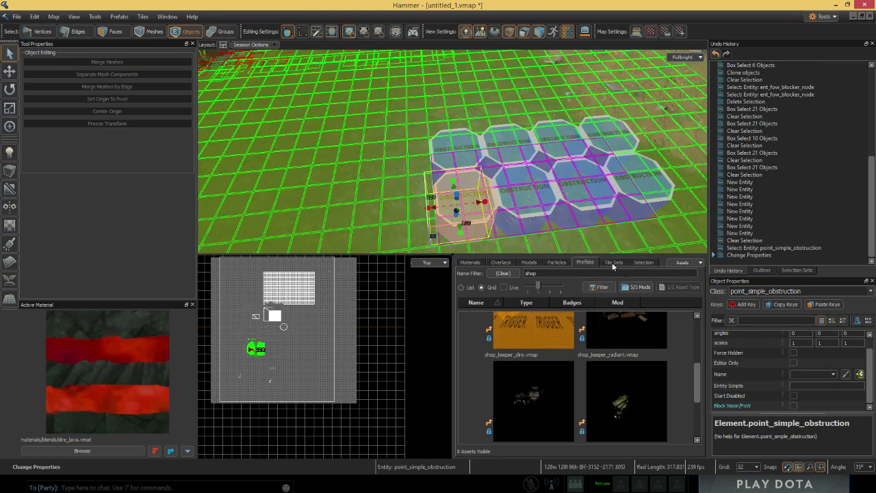
Step: Reselect the corner obstruction and turn on its Start Disabled option
right_drag(445, 185, 393, 141)
click(438, 205)
click(393, 141)
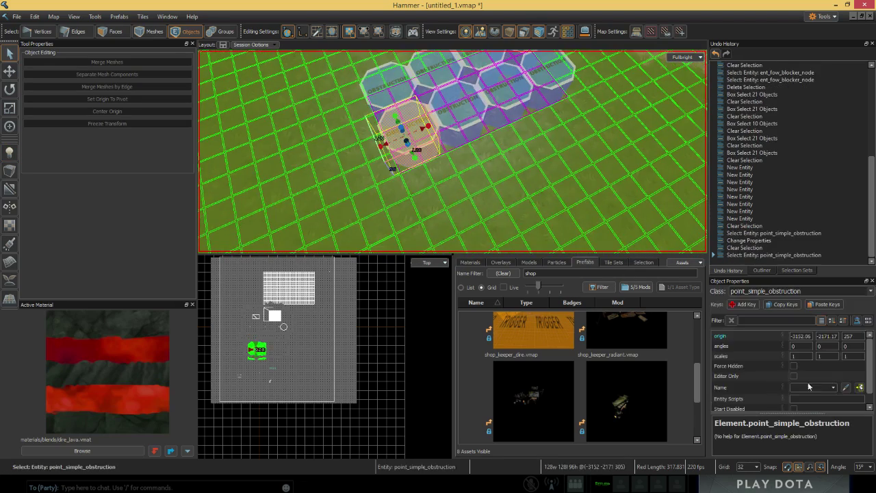
scroll(802, 390, down, 1)
click(793, 405)
Step: Restore the corner obstruction's settings, with Start Disabled off and Block Vision/FoW on
click(514, 218)
right_drag(514, 217, 471, 178)
click(471, 178)
click(794, 405)
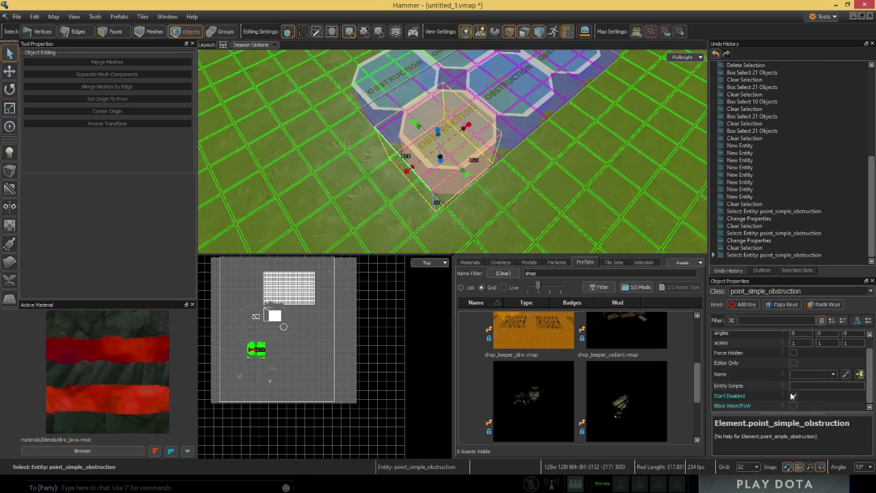
click(794, 405)
click(516, 194)
Step: Box-select the obstruction block and its front row, and review the corner obstruction's Start Disabled and Block Vision/FoW options
right_drag(517, 194, 548, 172)
drag(458, 138, 296, 222)
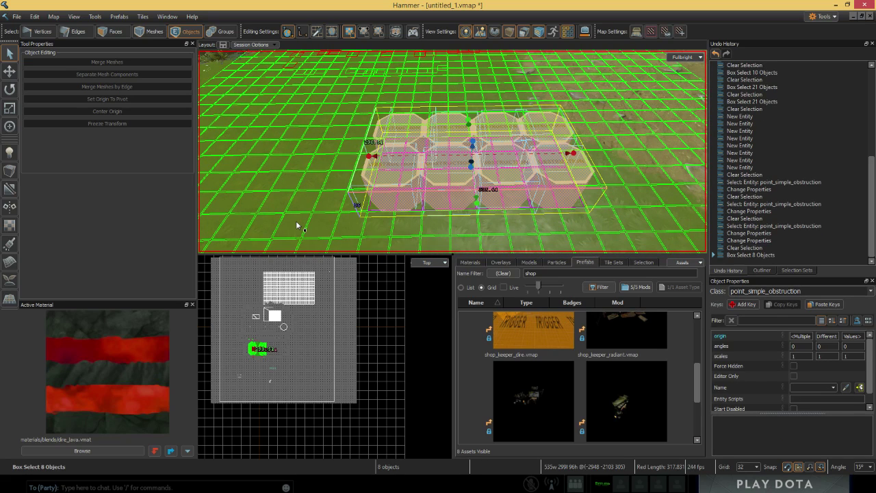
drag(305, 167, 572, 188)
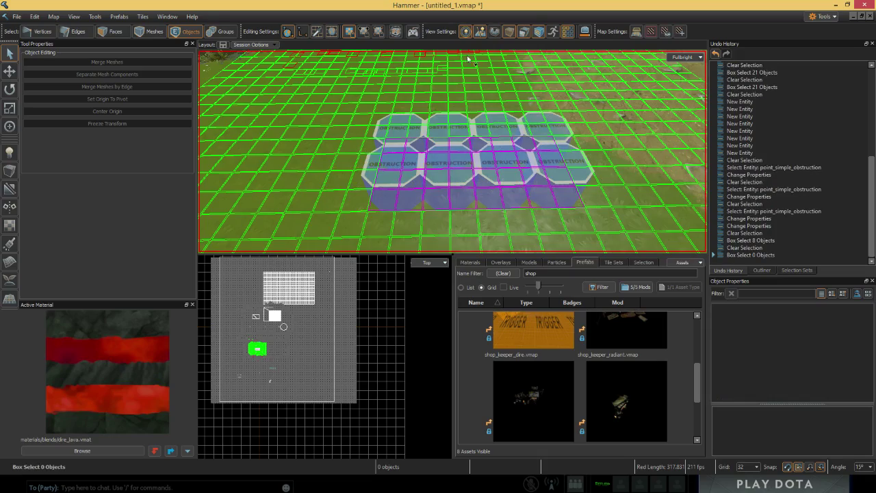
right_drag(583, 73, 570, 97)
drag(568, 100, 298, 171)
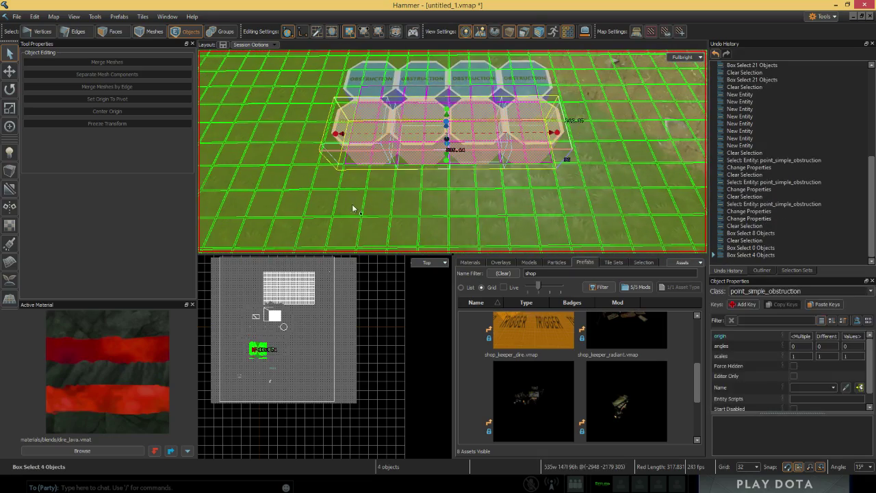
click(361, 134)
scroll(739, 346, down, 1)
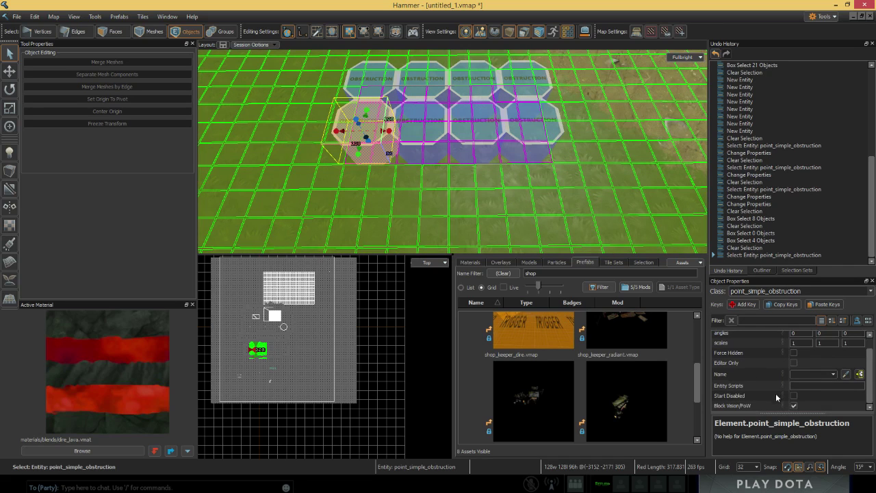
Step: Toggle the corner obstruction's Block Vision/FoW option off and back on, and box-select the front row of obstructions
click(794, 406)
click(794, 405)
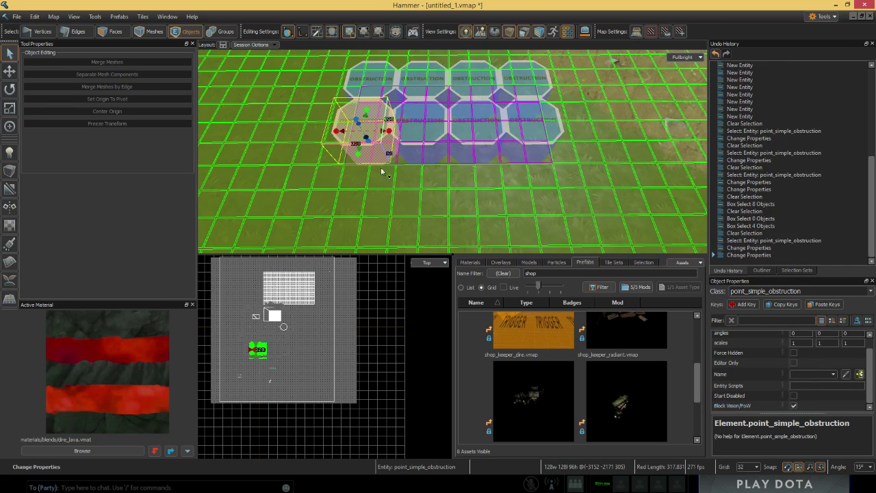
drag(245, 69, 622, 201)
click(634, 205)
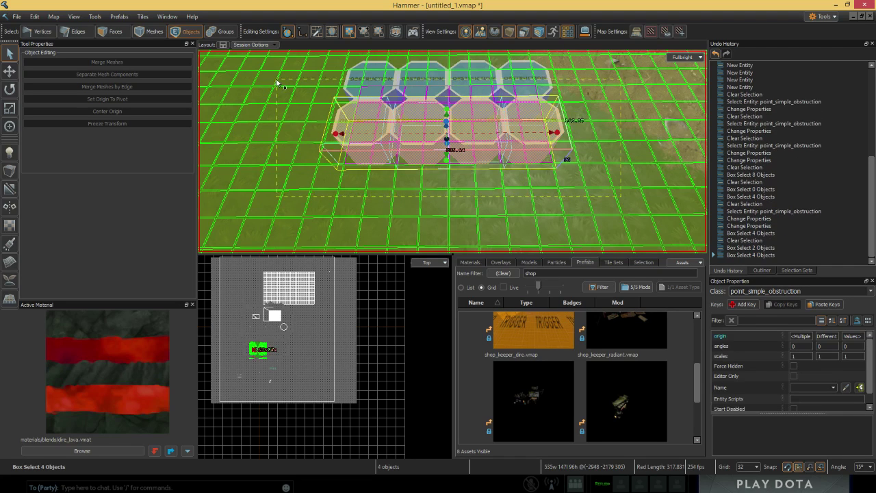
click(312, 75)
Step: Name the back-row corner obstruction at about (-3108, -2018, 305) "barricade"
click(384, 87)
scroll(774, 380, down, 1)
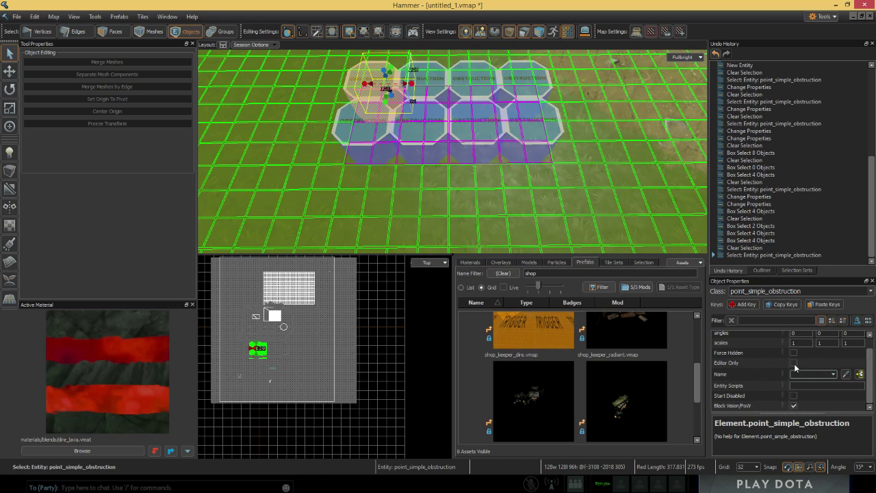
key(Return)
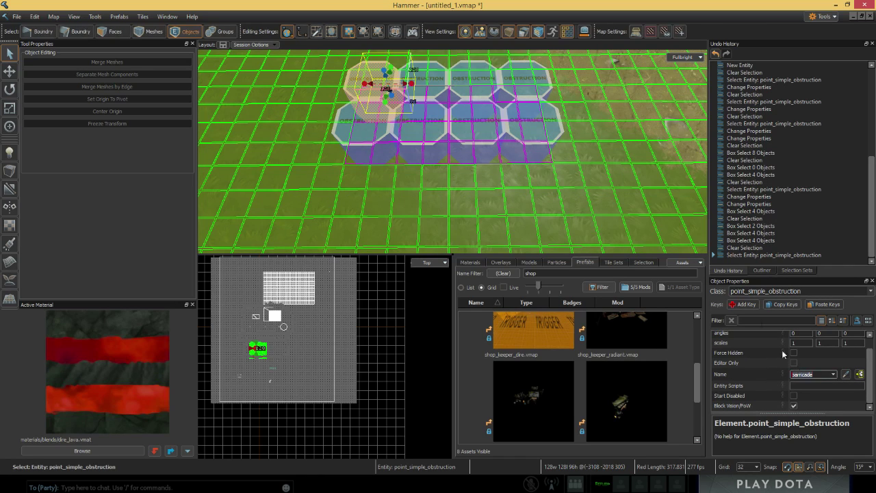
click(596, 156)
Step: Box-select all eight simple obstructions and set their shared name to "barricade"
drag(348, 62, 603, 226)
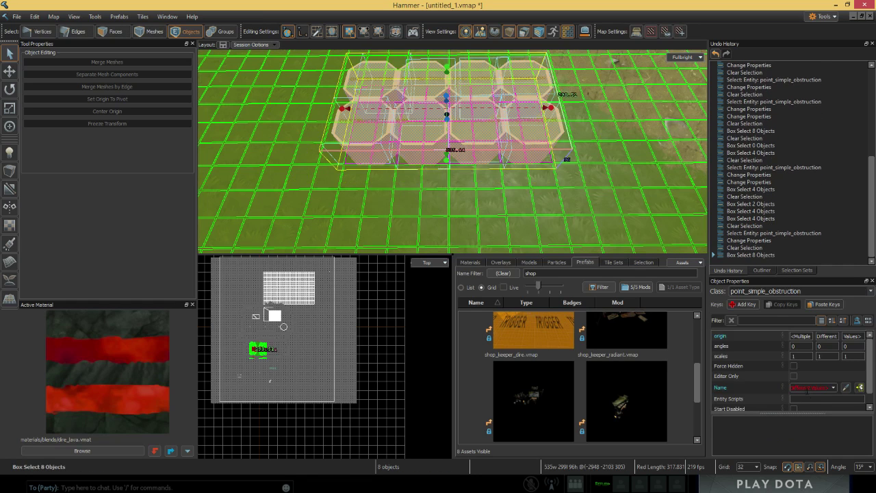
drag(793, 388, 834, 389)
text(barricade)
key(Return)
click(642, 238)
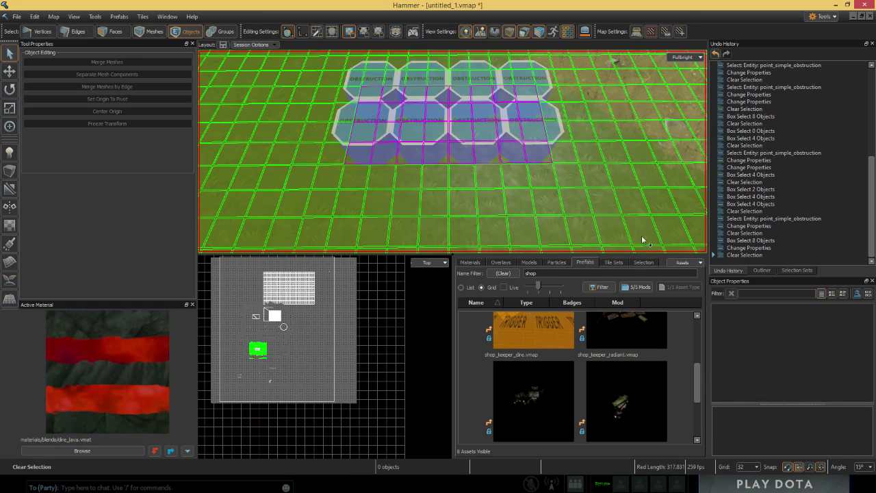
Step: Box-select the obstruction block and its front row repeatedly, examining the shared name and the layout from several angles
key(z)
drag(635, 114, 313, 198)
click(261, 209)
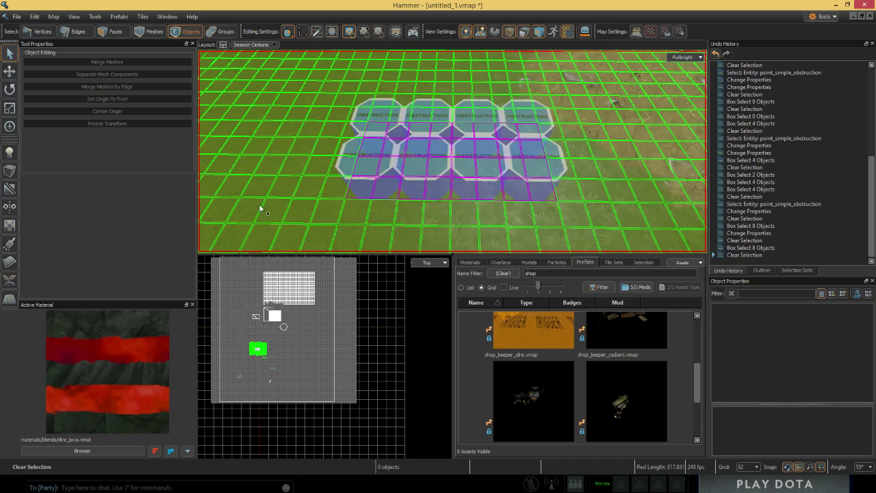
drag(597, 65, 287, 151)
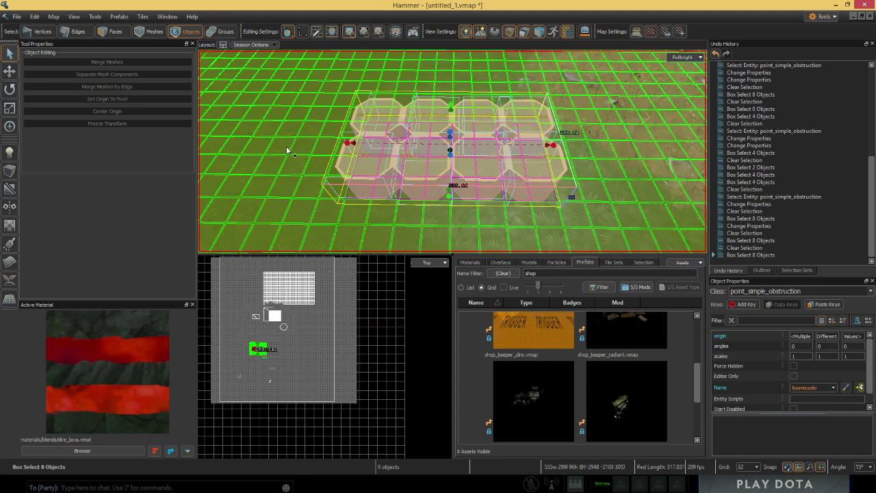
click(237, 152)
drag(301, 208, 299, 210)
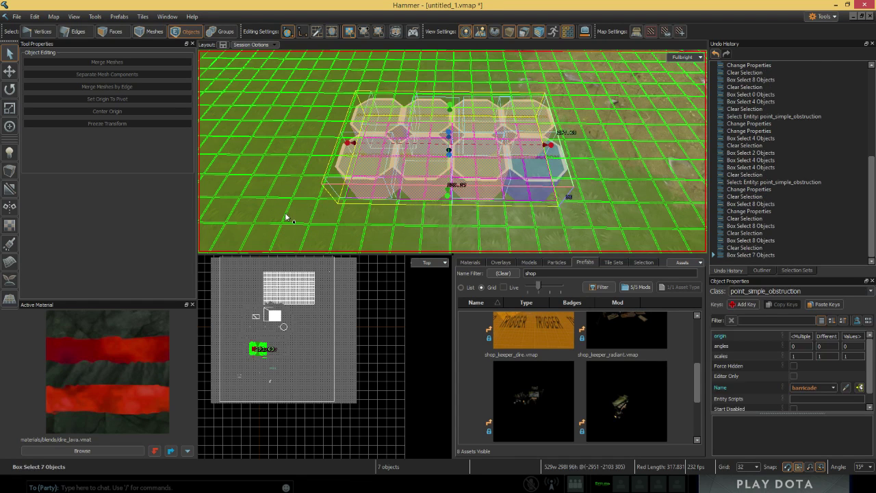
drag(624, 103, 269, 200)
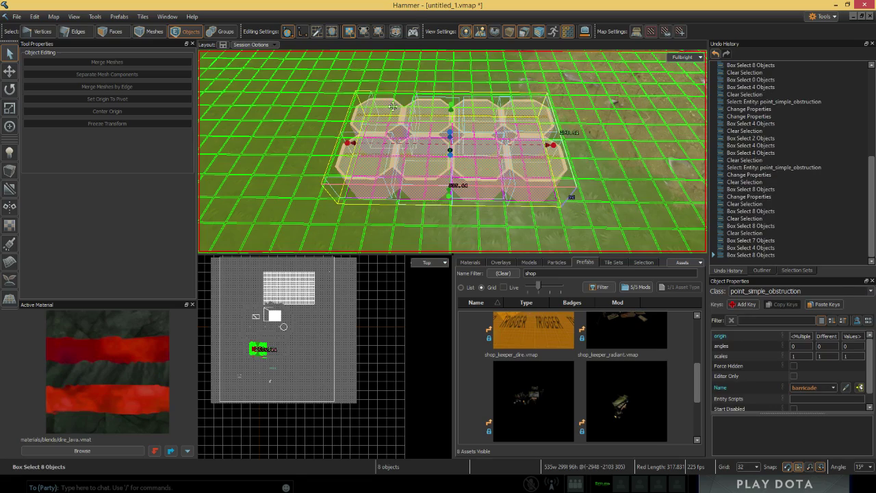
click(304, 125)
scroll(303, 125, up, 2)
drag(676, 192, 379, 141)
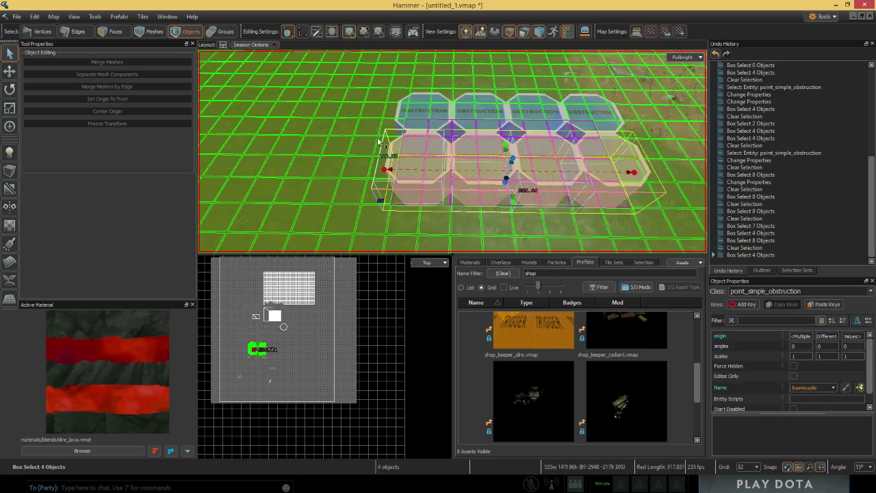
click(379, 141)
right_drag(378, 141, 341, 102)
click(489, 133)
click(577, 151)
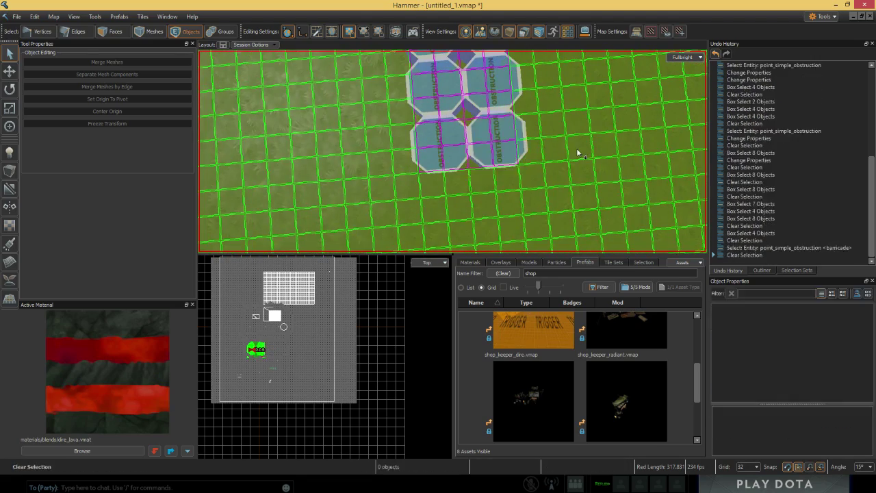
Step: Start the Entity tool, search its classes for light entities, and choose env_deferred_light
right_drag(577, 150, 523, 129)
key(shift+e)
key(ctrl+a)
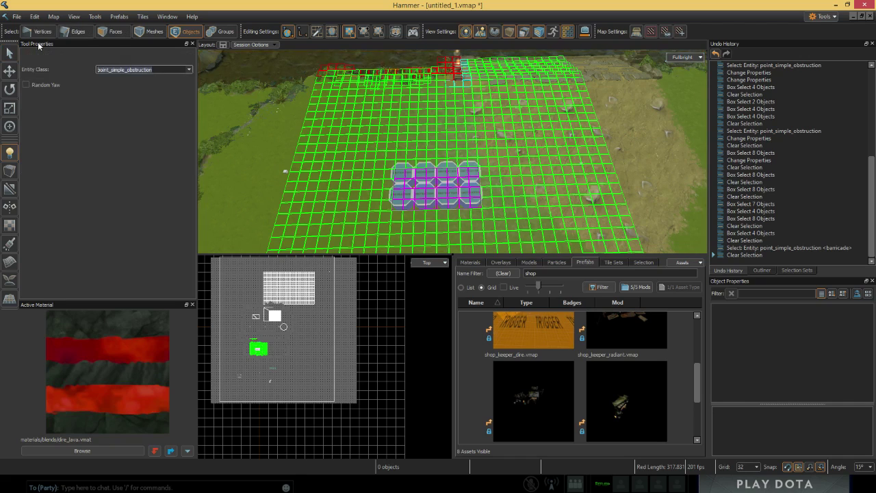
text(ent_def)
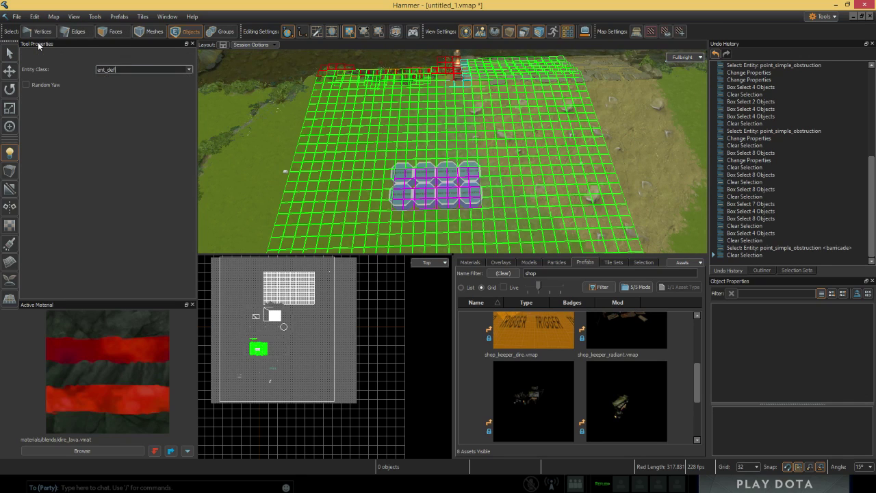
key(ctrl+a)
text(light)
key(Up)
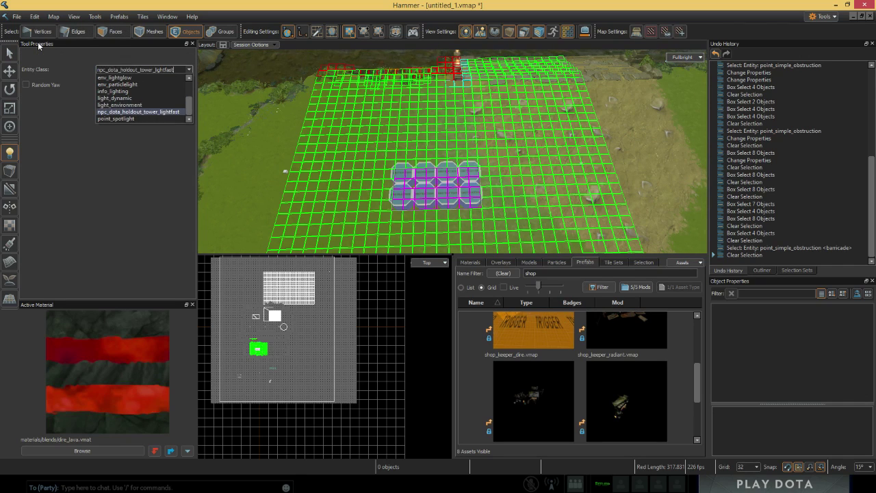
key(Up)
key(Up)
key(Up)
key(Up)
key(Up)
key(Up)
key(Up)
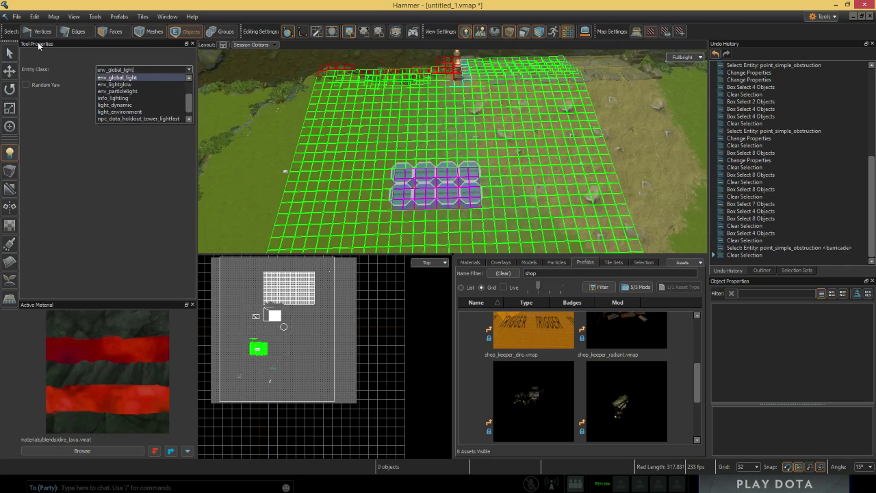
key(Return)
Step: Place a deferred light on the dirt patch beside the obstructions and move it to about (-2144, -1952, 512)
right_drag(435, 77, 508, 121)
key(g)
click(276, 165)
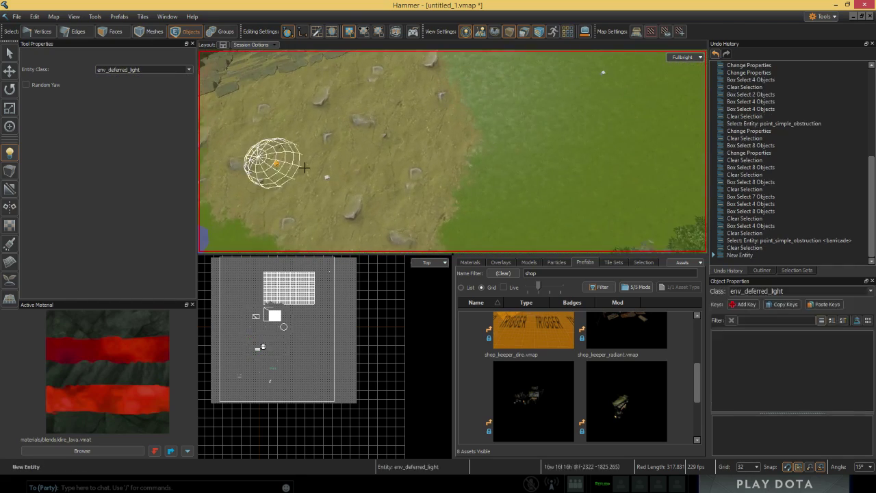
right_drag(303, 168, 264, 159)
key(t)
drag(455, 102, 530, 188)
mouse_move(530, 188)
right_down()
mouse_move(524, 204)
mouse_move(515, 191)
right_up()
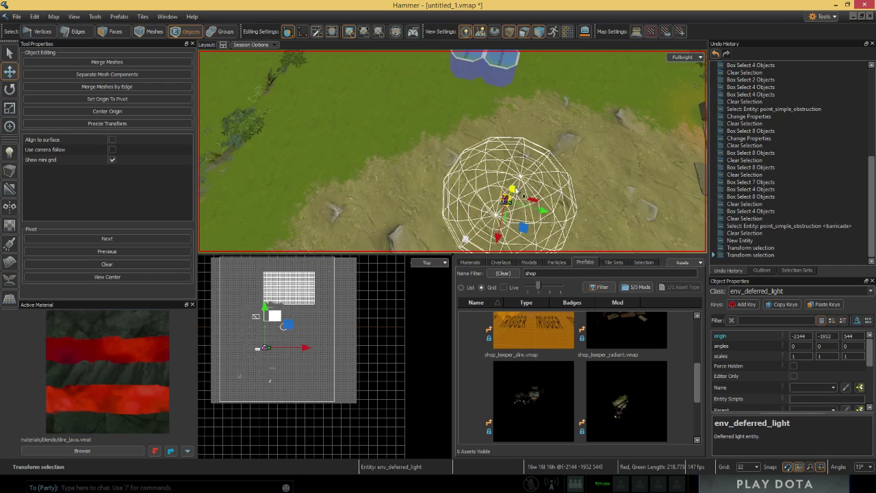
drag(515, 191, 510, 199)
Step: Set the deferred light's colour to a light blue of about RGB 0, 179, 255
right_drag(510, 199, 768, 365)
scroll(763, 376, down, 5)
scroll(765, 378, down, 1)
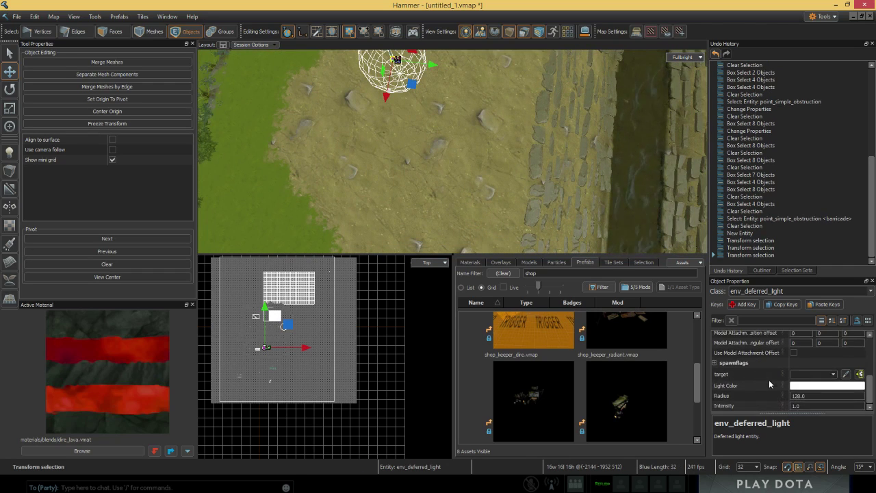
click(827, 385)
click(492, 180)
click(478, 179)
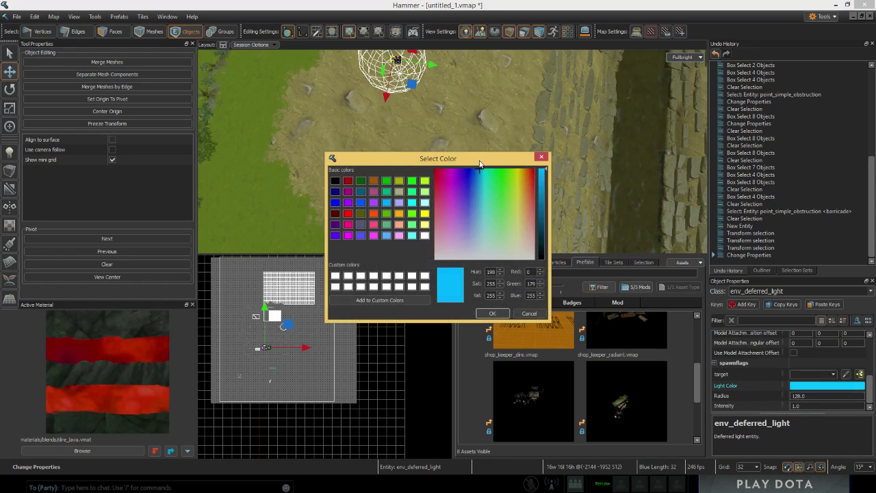
click(492, 313)
Step: Set the deferred light's radius to 300 and its intensity to 50
key(Tab)
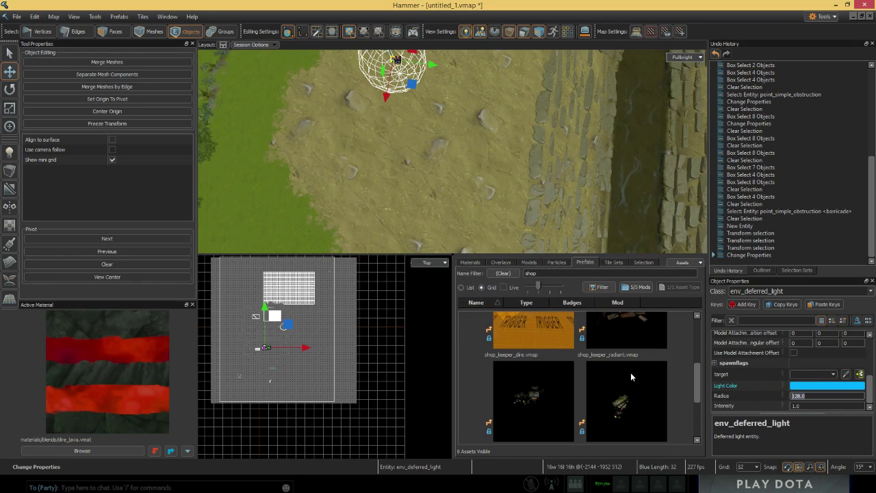
text(300)
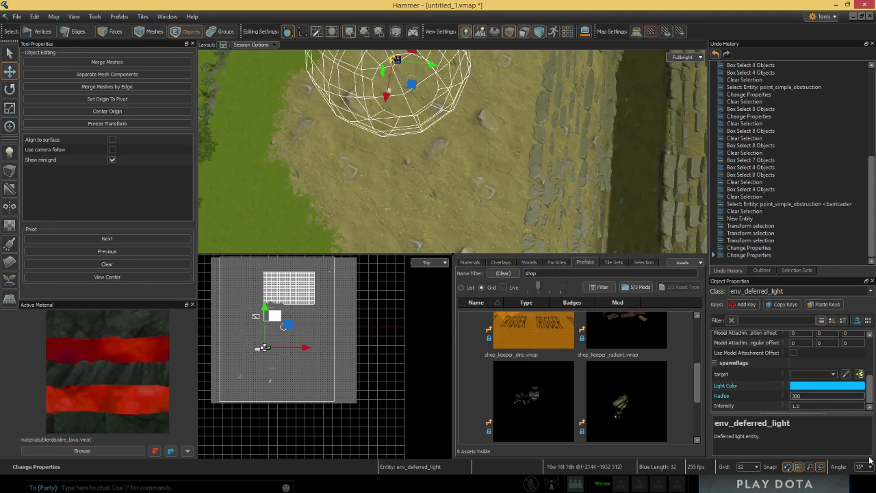
key(Tab)
text(50)
key(Return)
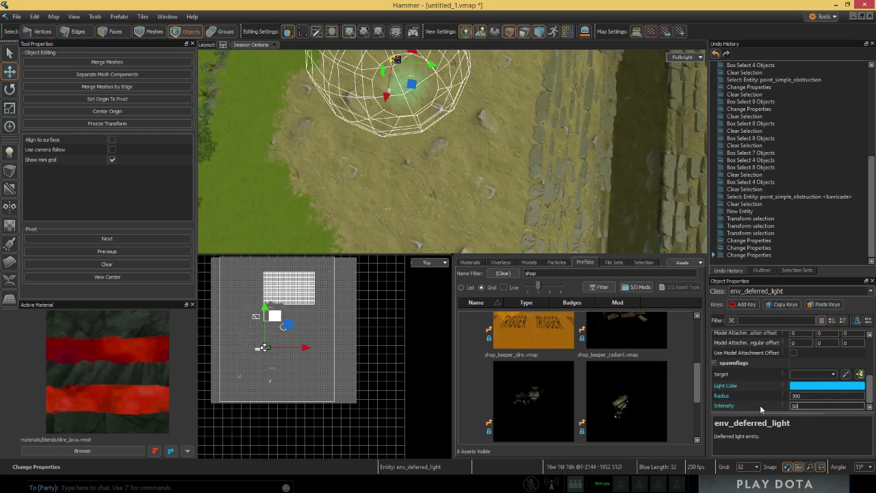
Step: Lower the deferred light by 128 units to a height of 384
right_drag(577, 160, 548, 131)
right_drag(493, 156, 490, 152)
key(w)
drag(413, 148, 416, 171)
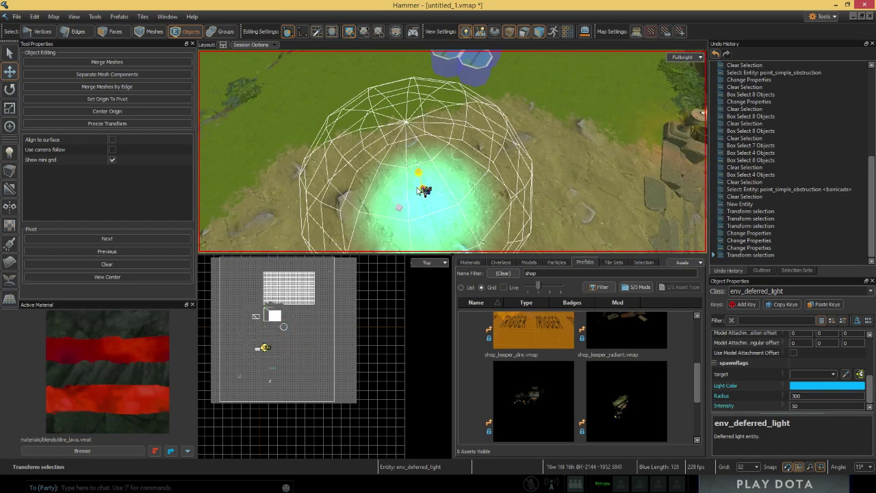
key(w)
Step: Box-select around the lit dirt patch and examine the deferred light's glow on the ground from different angles
right_drag(512, 194, 387, 156)
key(d)
click(14, 55)
right_drag(452, 150, 410, 127)
drag(408, 124, 538, 210)
click(539, 209)
right_drag(539, 209, 537, 201)
drag(537, 201, 527, 183)
mouse_move(527, 184)
right_down()
mouse_move(533, 195)
mouse_move(522, 179)
right_up()
drag(522, 180, 623, 232)
right_drag(623, 232, 626, 236)
right_drag(513, 195, 538, 206)
click(538, 206)
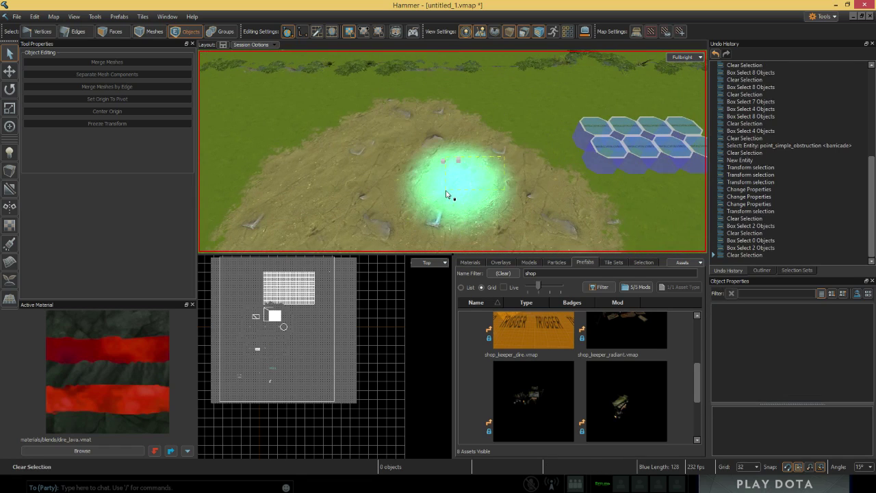
Step: Select the deferred light and review its Light Color, Radius and Intensity properties
drag(446, 191, 449, 193)
click(460, 162)
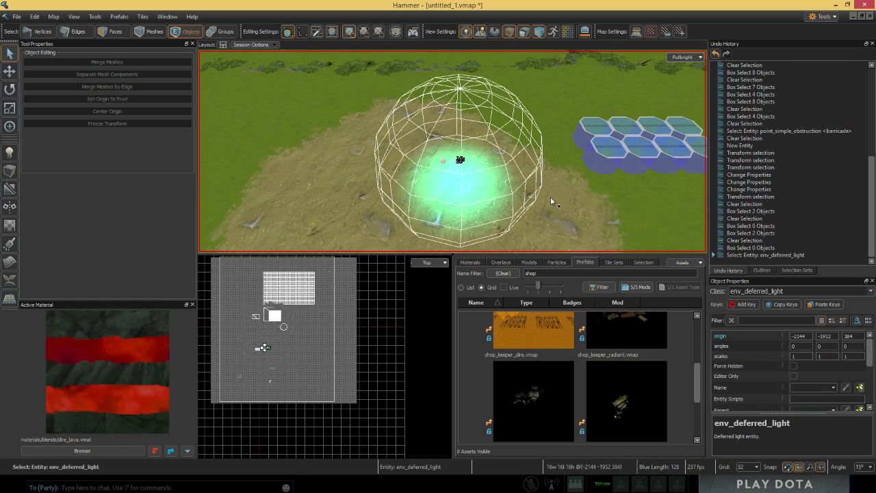
scroll(776, 395, down, 1)
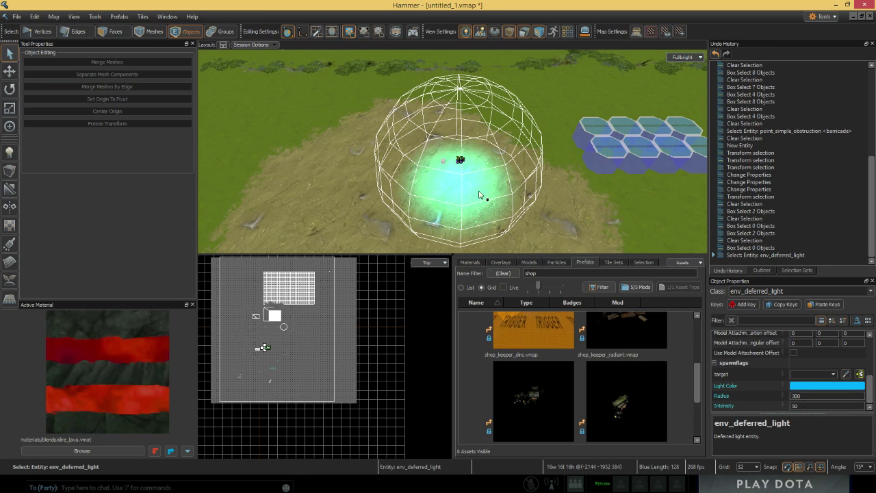
Step: Clone the deferred light twice across the dirt patch, placing the second copy at about (-1632, -1632, 384)
right_drag(535, 196, 503, 203)
key(t)
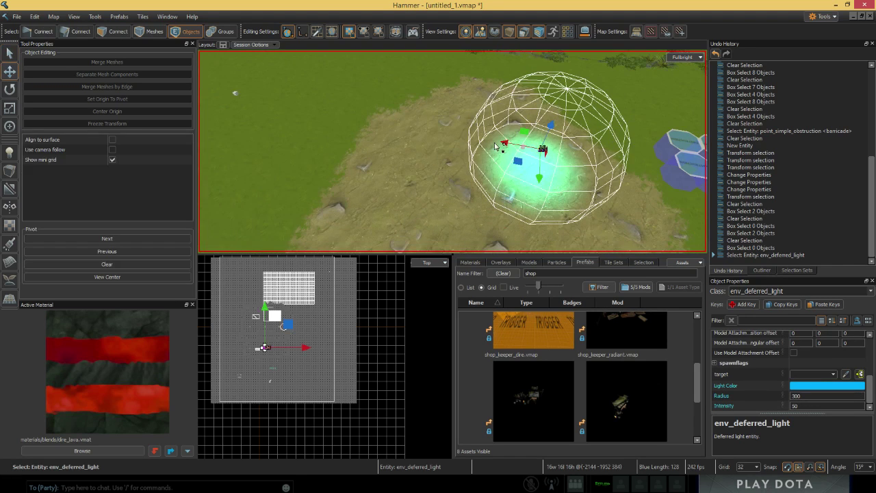
mouse_move(504, 145)
shift+mouse_down()
mouse_move(431, 134)
mouse_move(360, 223)
shift+mouse_up()
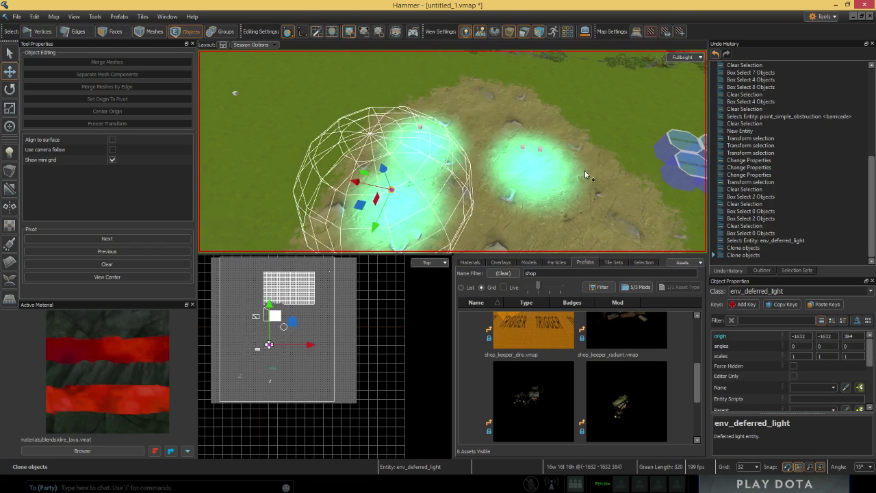
Step: Try a third deferred light clone at about (-2112, -1632, 512), adjust its height, and delete that clone
right_drag(584, 170, 507, 174)
mouse_move(490, 99)
shift+mouse_down()
mouse_move(450, 158)
mouse_move(389, 205)
mouse_move(420, 168)
shift+mouse_up()
right_drag(549, 205, 211, 58)
right_drag(457, 137, 464, 137)
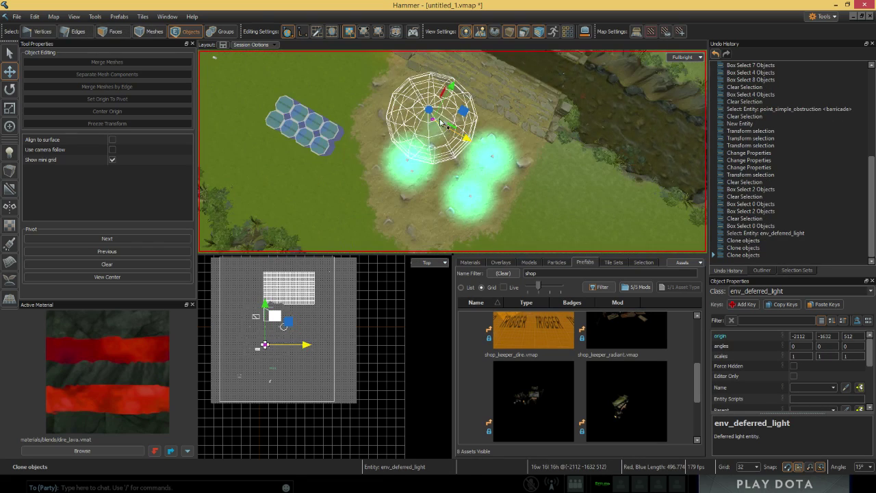
drag(429, 111, 426, 94)
right_drag(426, 94, 555, 149)
key(Delete)
Step: Box-select the area with the deferred lights, clear the selection, and view the lit dirt patch
right_drag(411, 130, 388, 118)
drag(381, 119, 601, 283)
drag(340, 117, 568, 205)
click(605, 171)
right_drag(613, 164, 512, 211)
Step: Browse the Entity tool's class list around the ent_dota entries, leave it, and view the placed NPCs and spawners
key(shift+e)
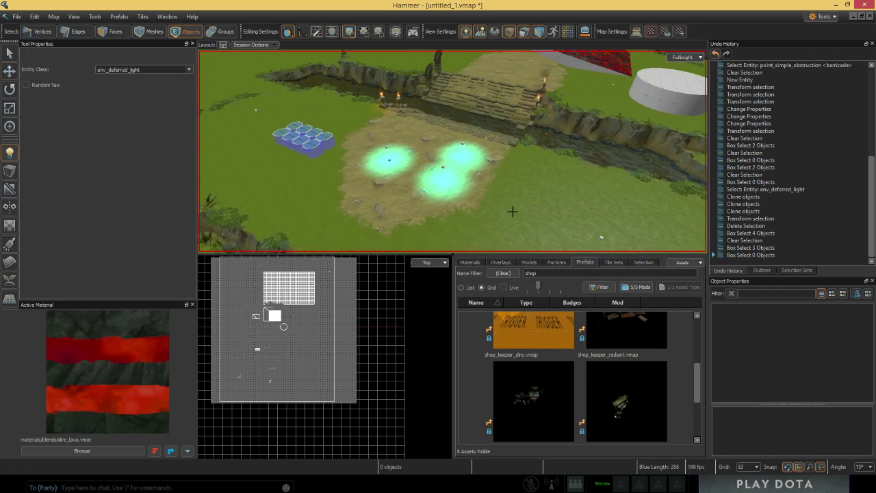
click(186, 69)
scroll(165, 103, down, 3)
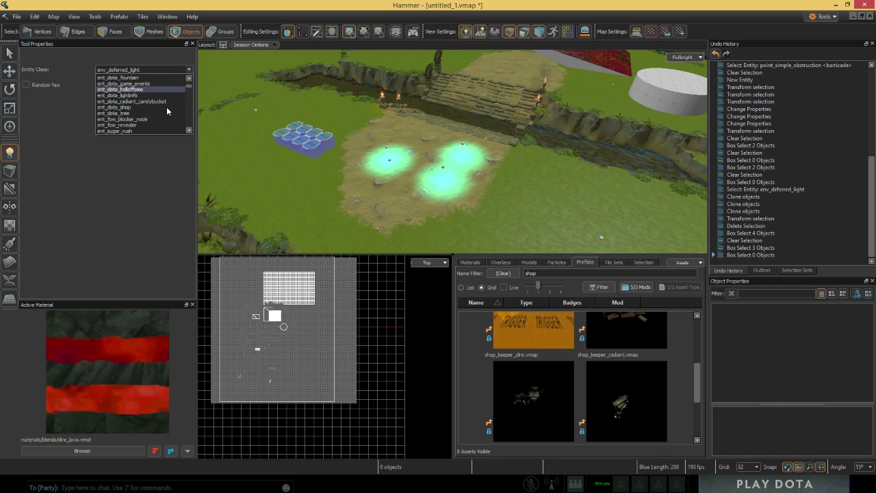
scroll(167, 108, up, 1)
scroll(166, 110, up, 1)
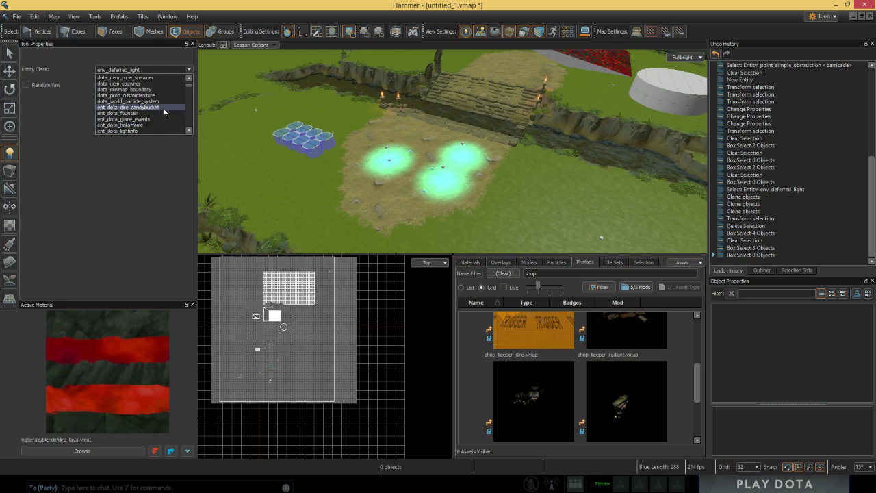
key(Escape)
key(Escape)
right_drag(301, 126, 403, 138)
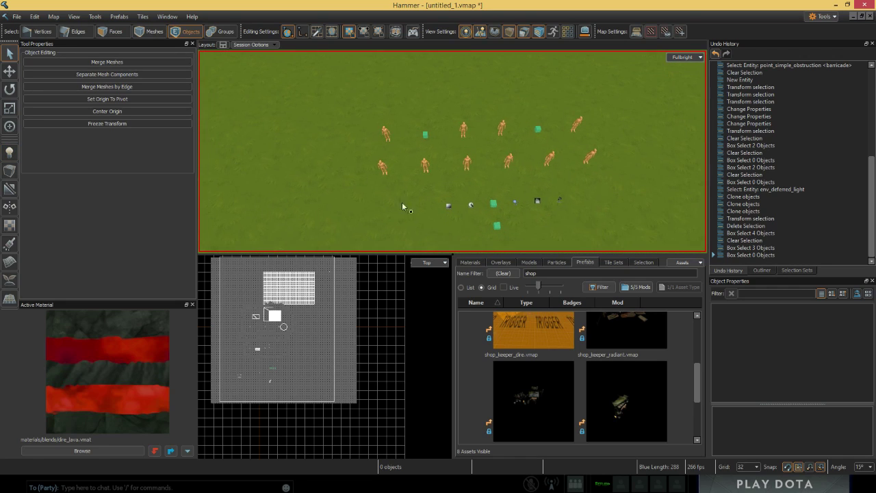
Step: Inspect the properties of the outermost info_player_start_badguys spawn, then clear the selection
click(383, 175)
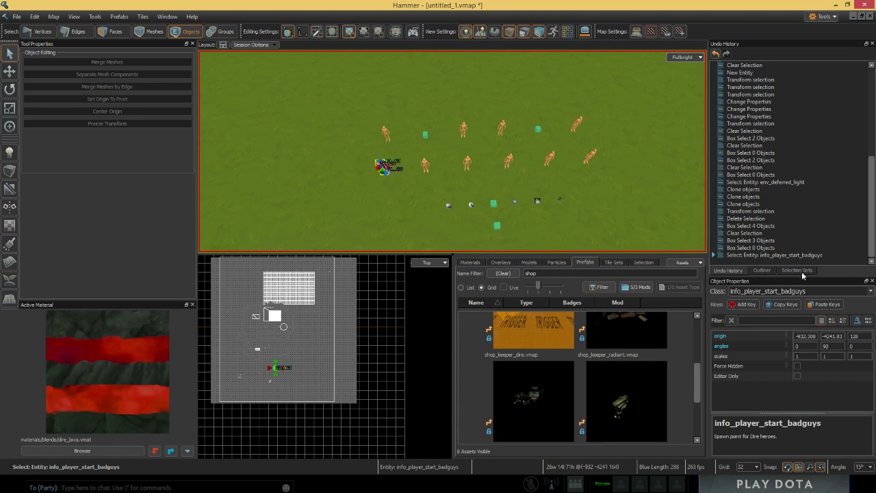
right_drag(445, 199, 440, 179)
key(Escape)
right_click(358, 211)
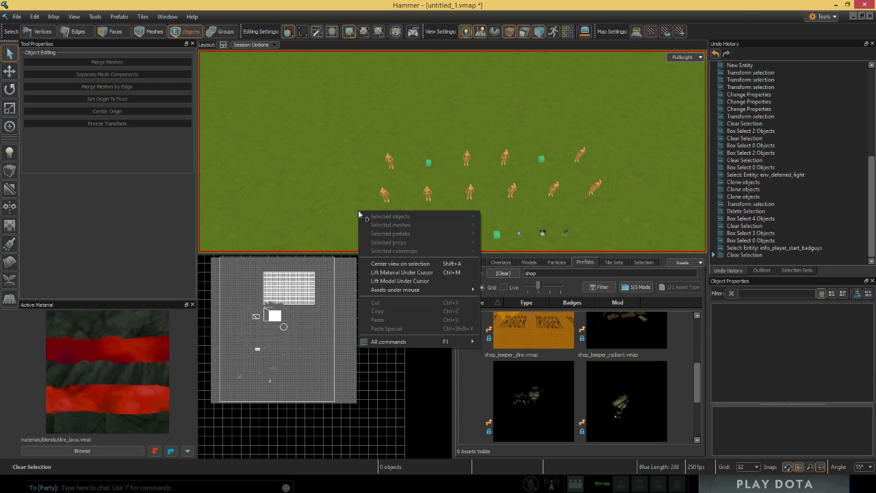
key(Escape)
Step: Place an info_player_start_dota entity on the grass beside the existing hero spawns
key(shift+e)
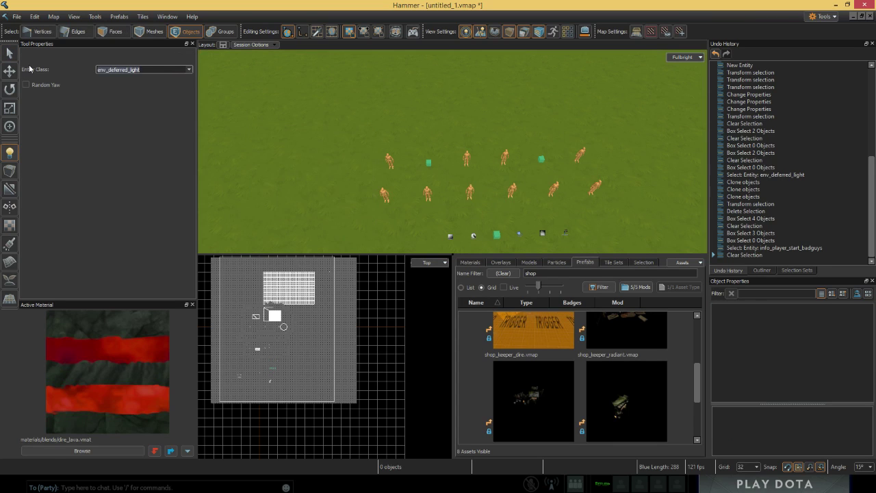
text(info_player)
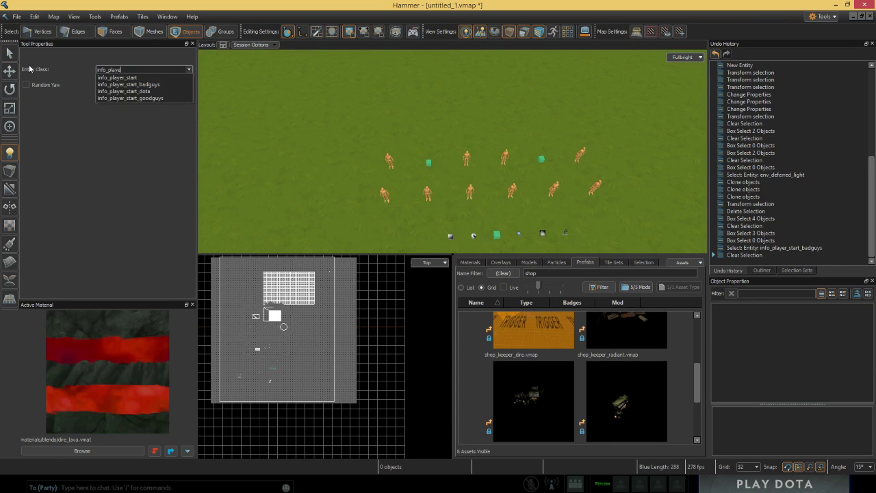
click(144, 92)
click(336, 168)
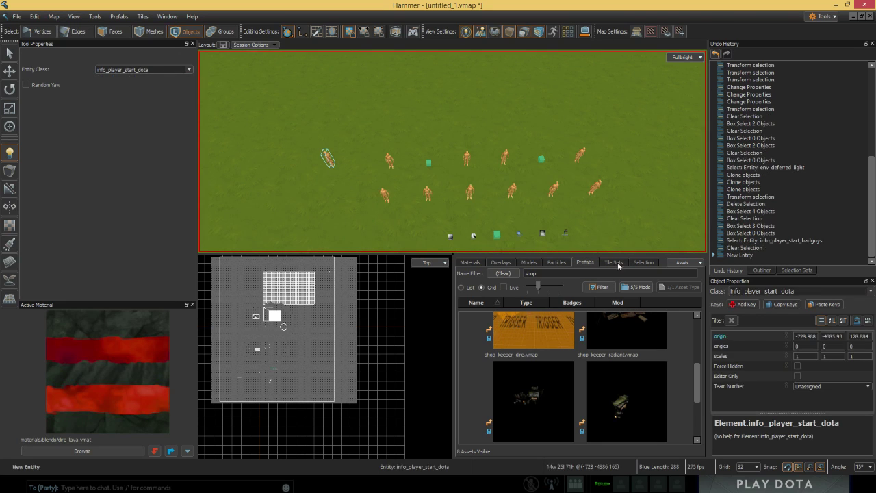
Step: Set the new player start's Team Number to Custom 1 and return to object selection
click(868, 386)
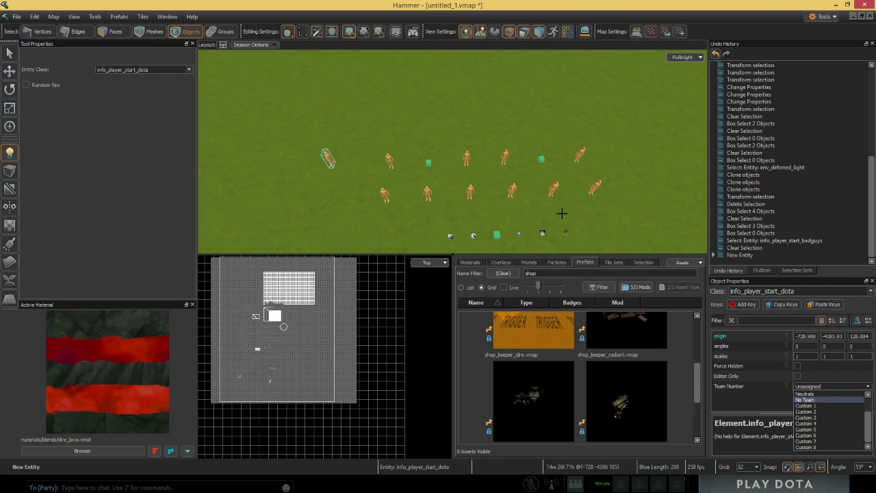
scroll(824, 411, up, 2)
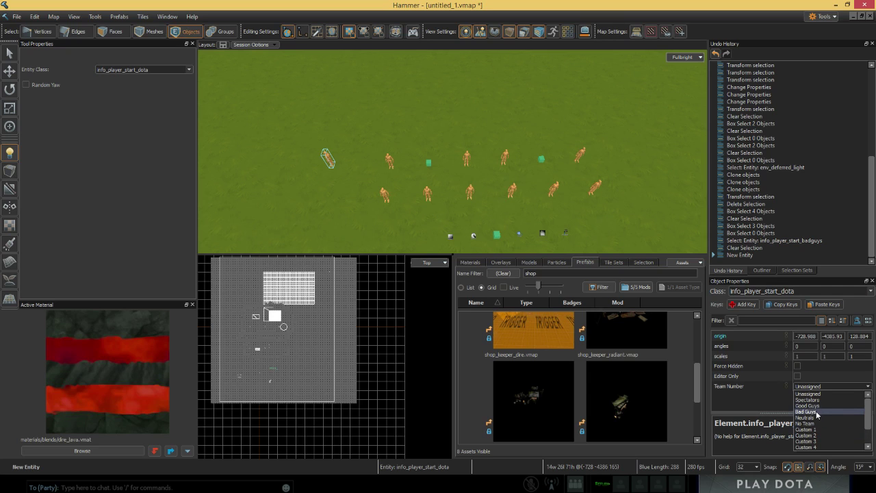
scroll(816, 410, down, 2)
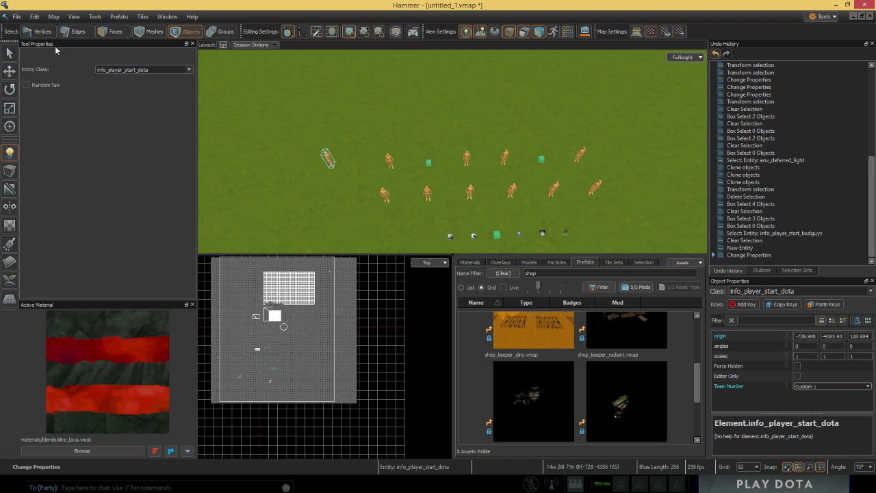
click(9, 53)
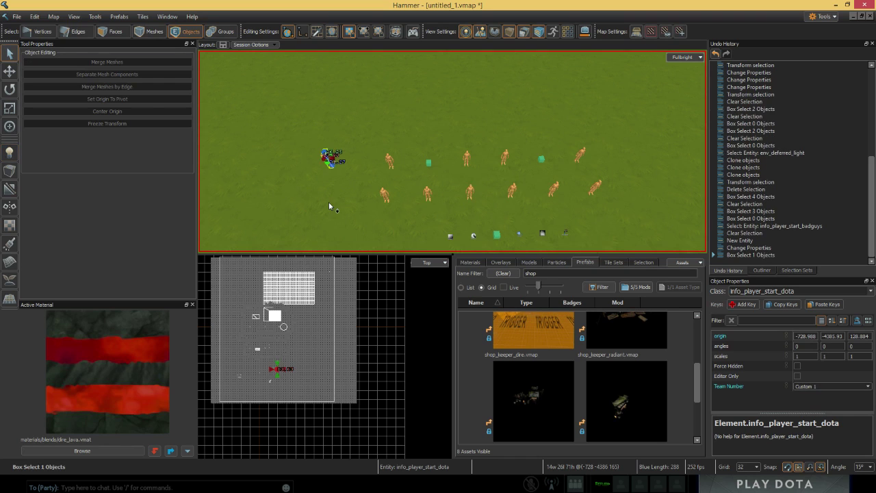
Step: Clone the info_player_start_dota entity twice along the Y axis, placing the copies at Y -4256 and -4096
drag(302, 207, 353, 159)
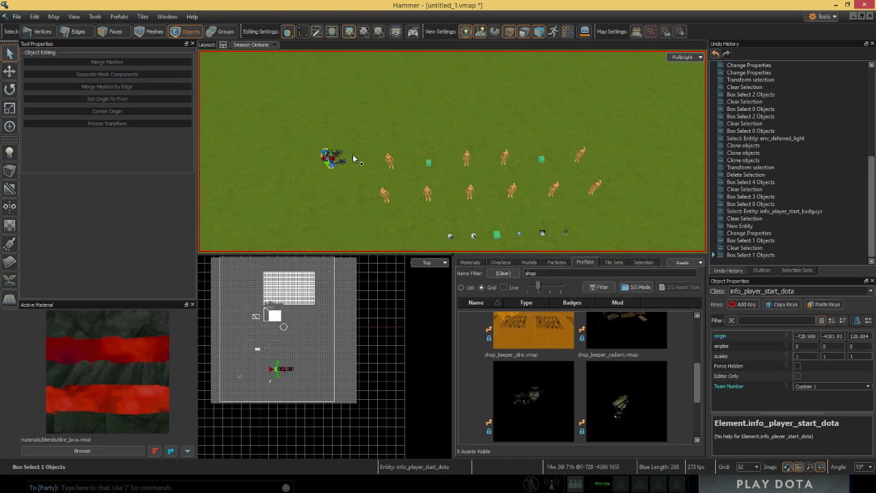
key(w)
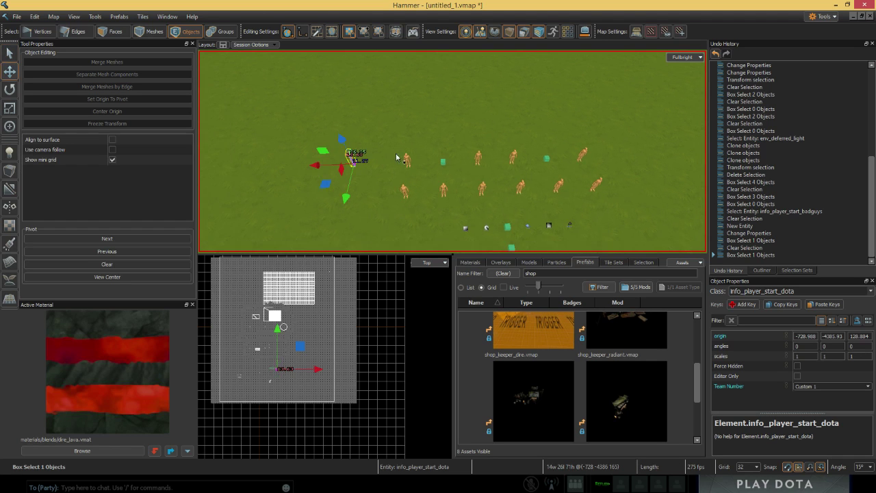
scroll(410, 154, up, 5)
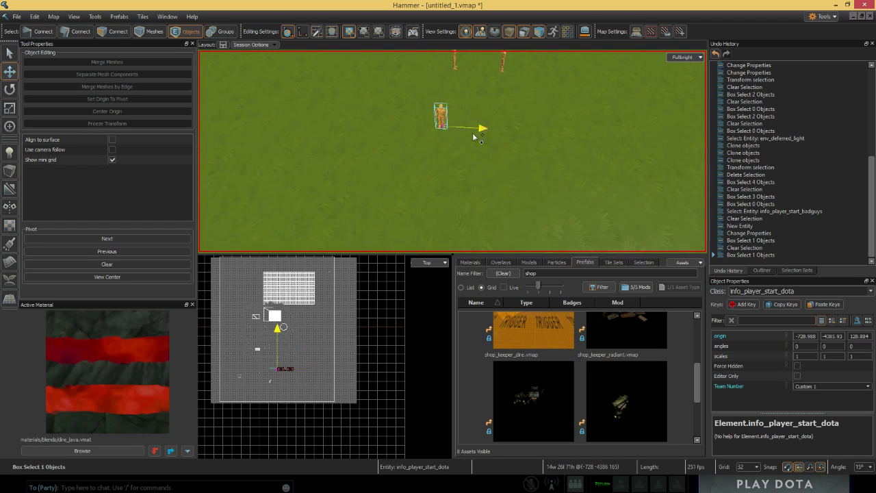
shift+drag(472, 130, 541, 164)
key(d)
shift+drag(416, 136, 483, 145)
key(d)
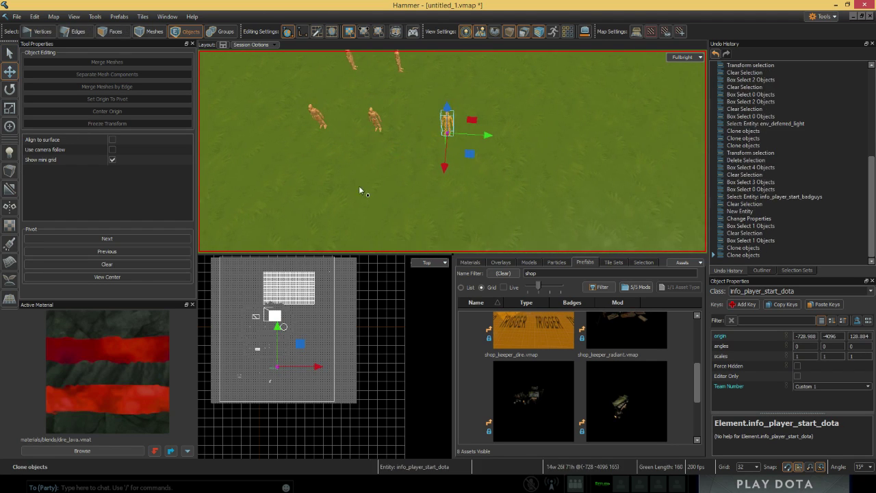
Step: Set the middle info_player_start_dota spawn's Team Number to Custom 2
drag(359, 186, 412, 106)
click(868, 386)
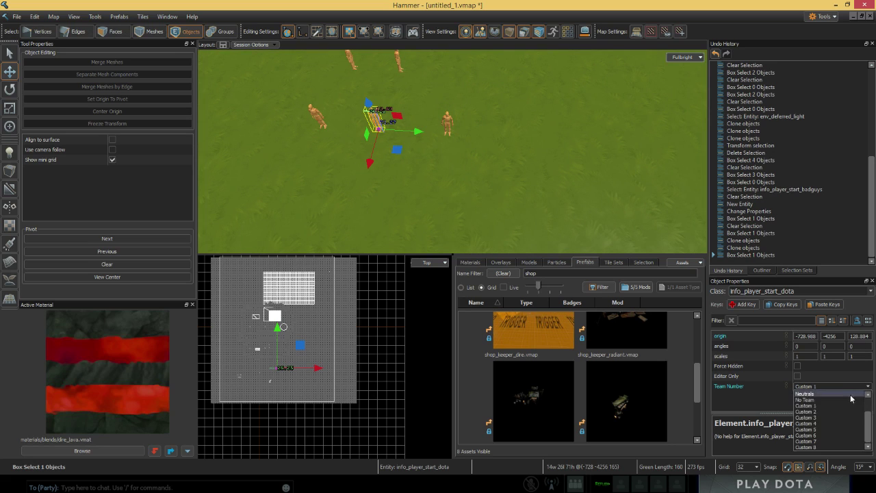
click(824, 411)
click(580, 107)
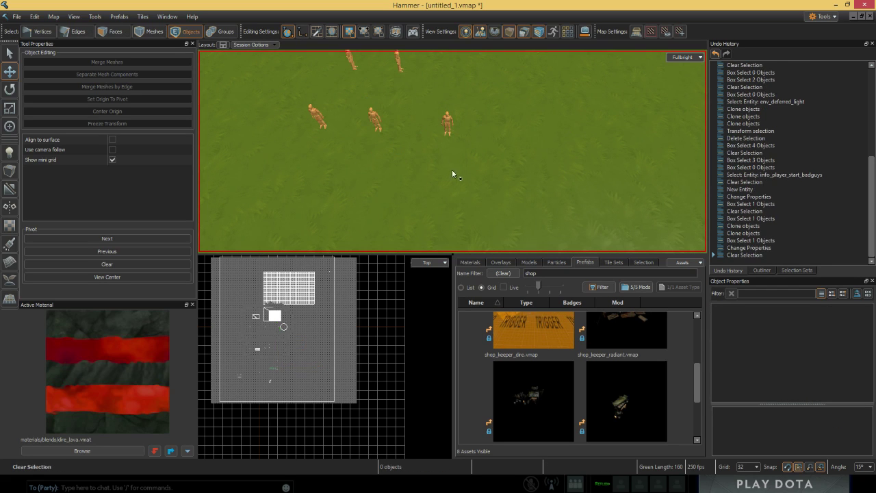
Step: Set the last cloned info_player_start_dota spawn's Team Number to Custom 3
drag(428, 164, 494, 71)
click(868, 386)
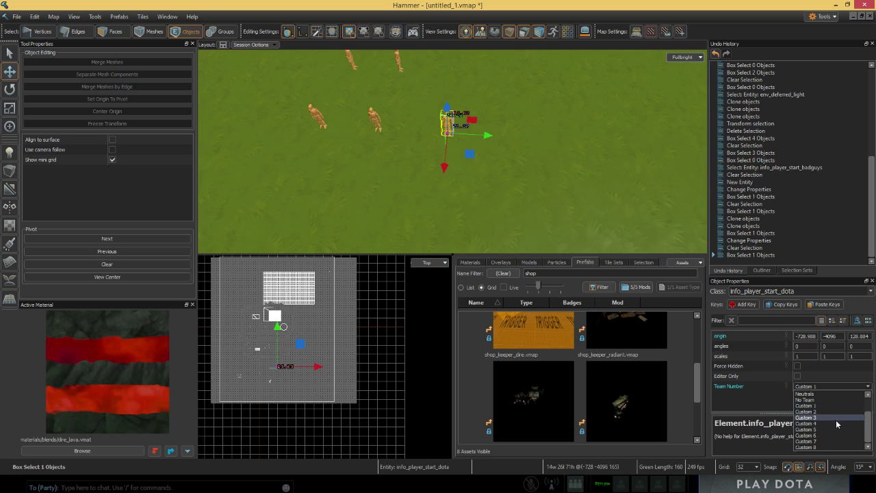
click(836, 423)
click(545, 124)
Step: Examine the existing Dire and Radiant hero spawns by selecting them in groups and individually
right_drag(546, 124, 568, 124)
drag(430, 96, 441, 130)
drag(405, 169, 403, 170)
shift+drag(482, 93, 534, 165)
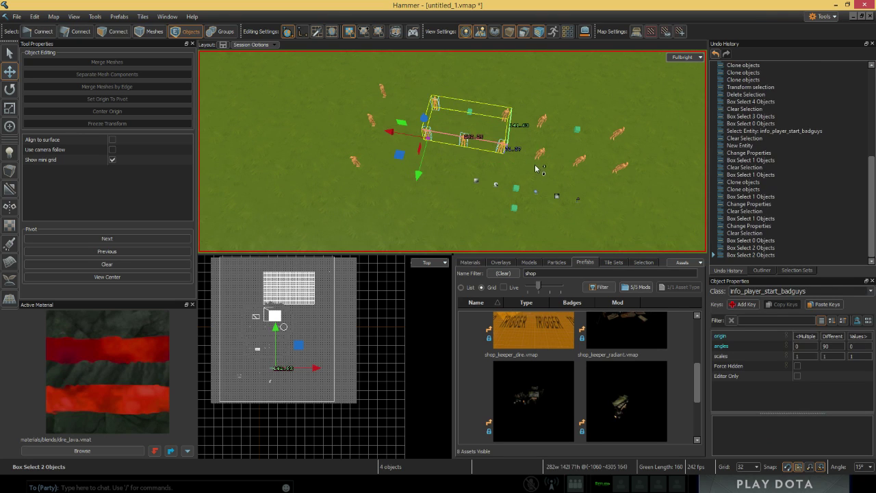
shift+drag(525, 89, 500, 129)
scroll(534, 97, down, 2)
drag(528, 78, 516, 158)
click(544, 113)
click(527, 125)
right_click(563, 93)
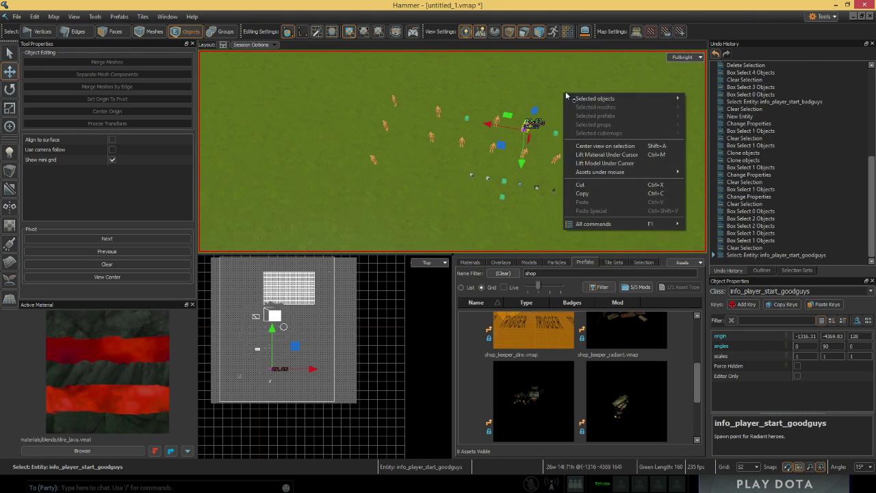
click(477, 87)
Step: Examine the three info_player_start_dota spawns as a group, followed by the info_courier_spawn_dire entity
key(w)
key(a)
drag(427, 89, 486, 248)
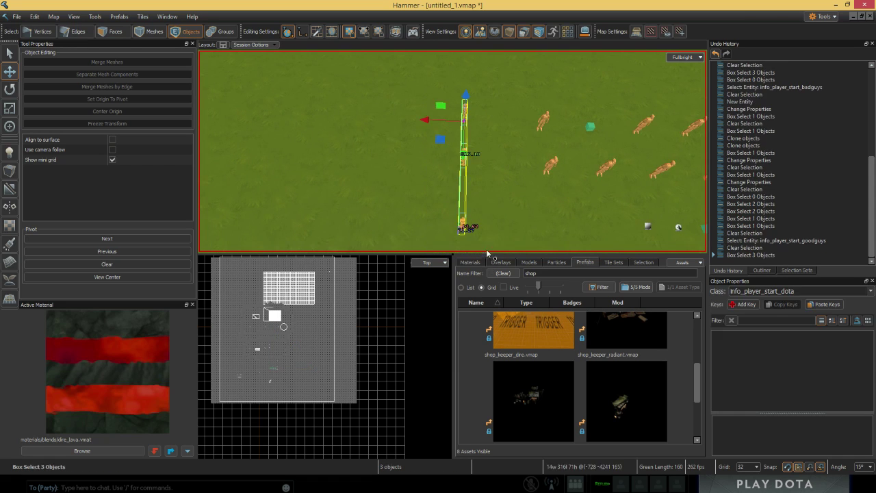
click(492, 212)
key(d)
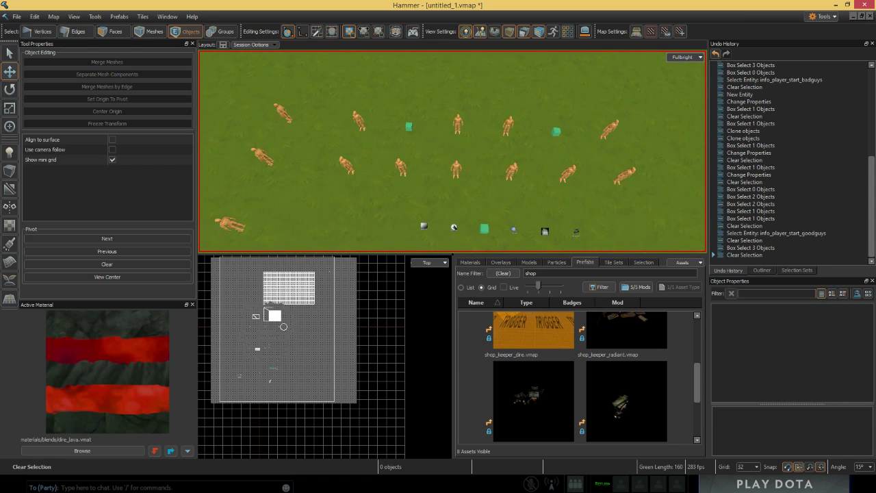
right_drag(491, 212, 497, 198)
key(s)
click(430, 156)
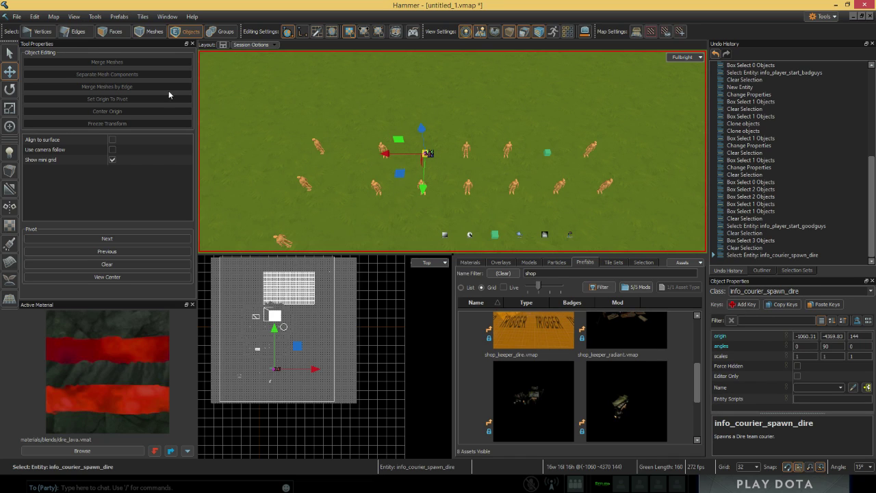
Step: Place an info_courier_spawn entity on the grass behind the spawn rows and set its Team Number to Custom 1
key(shift+e)
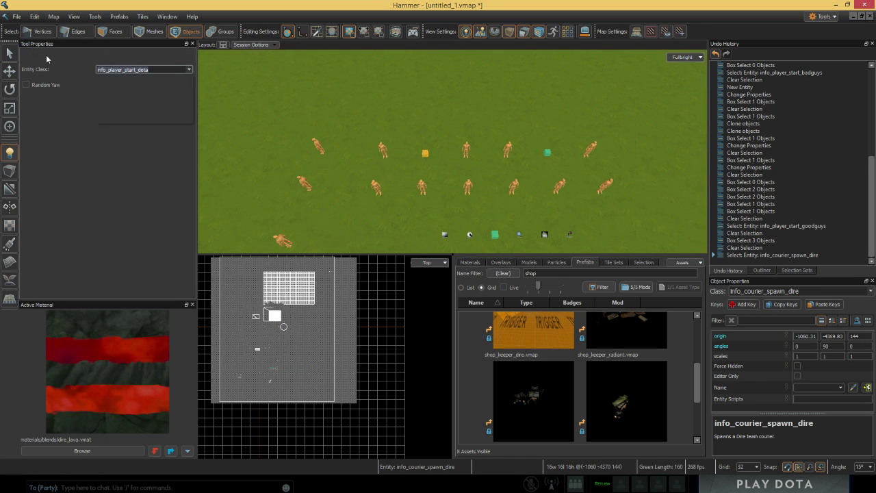
text(info_cour)
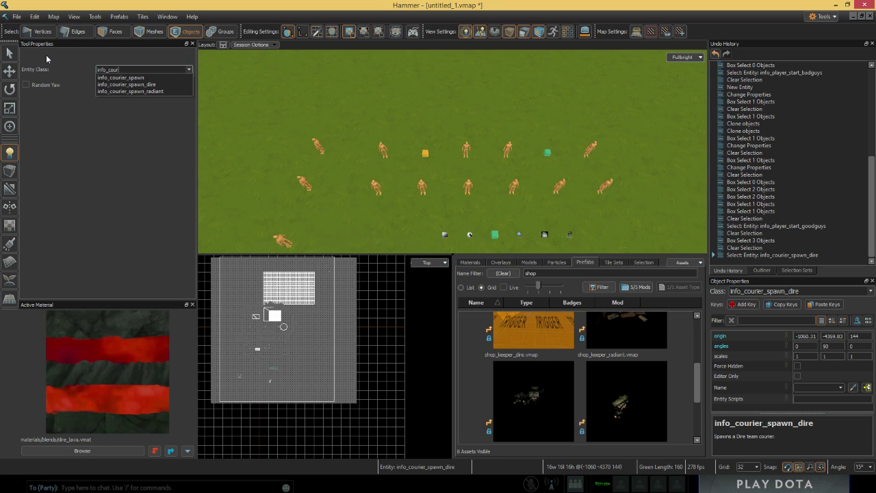
key(Down)
key(Return)
click(362, 101)
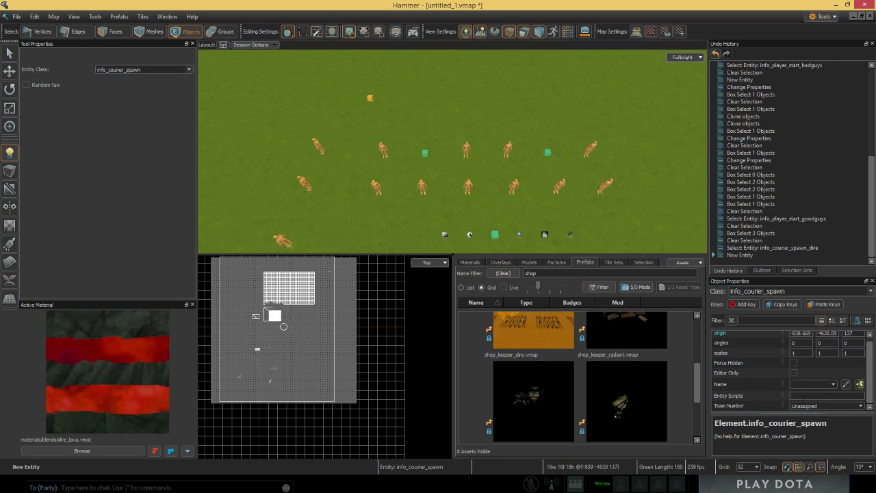
click(860, 406)
click(848, 445)
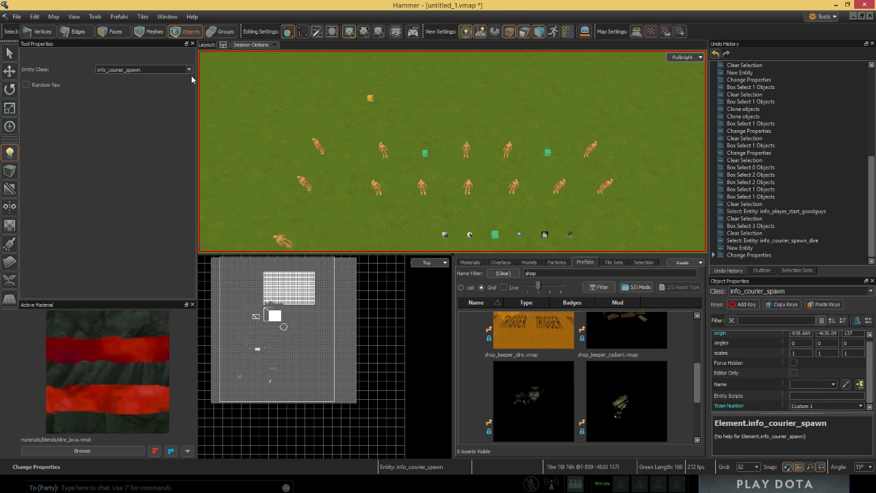
Step: Compare the two existing courier spawns with the new info_courier_spawn by selecting each one
key(shift+s)
click(426, 152)
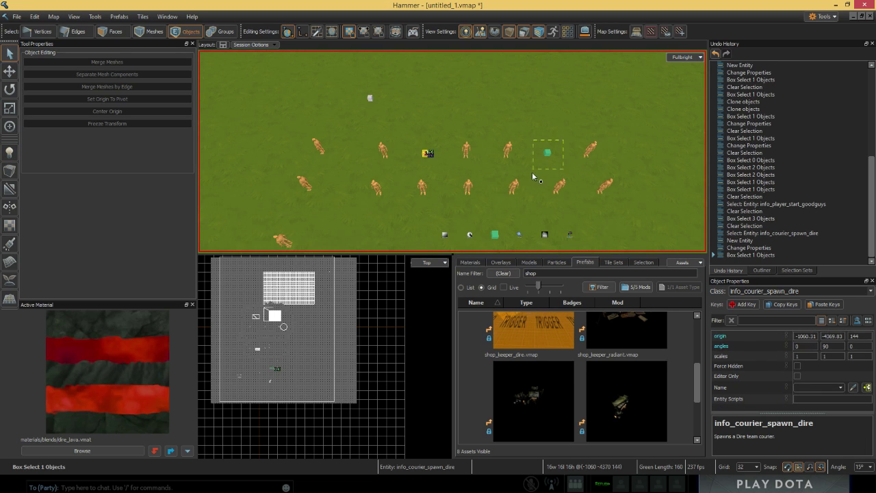
drag(533, 177, 531, 179)
drag(424, 66, 348, 113)
scroll(770, 391, down, 1)
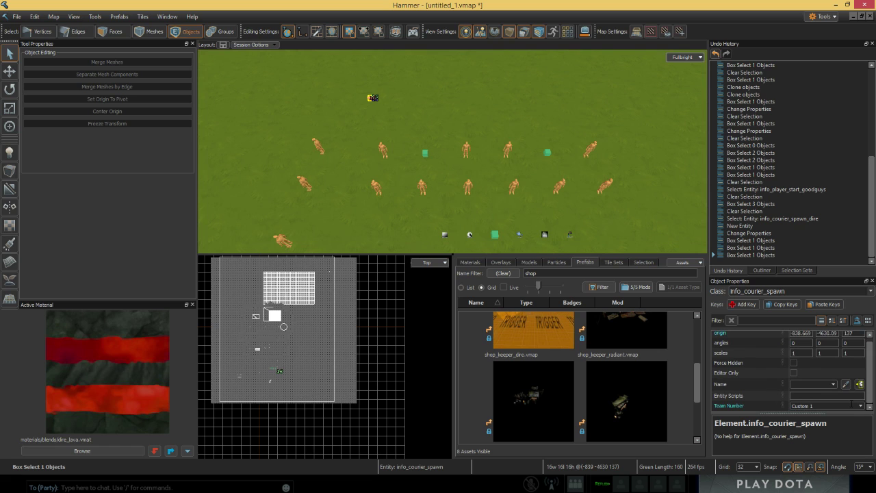
click(501, 88)
Step: Examine the env_tonemap_controller and the neighbouring row of environment control entities in front of the spawns
right_drag(433, 108, 427, 132)
drag(343, 121, 429, 174)
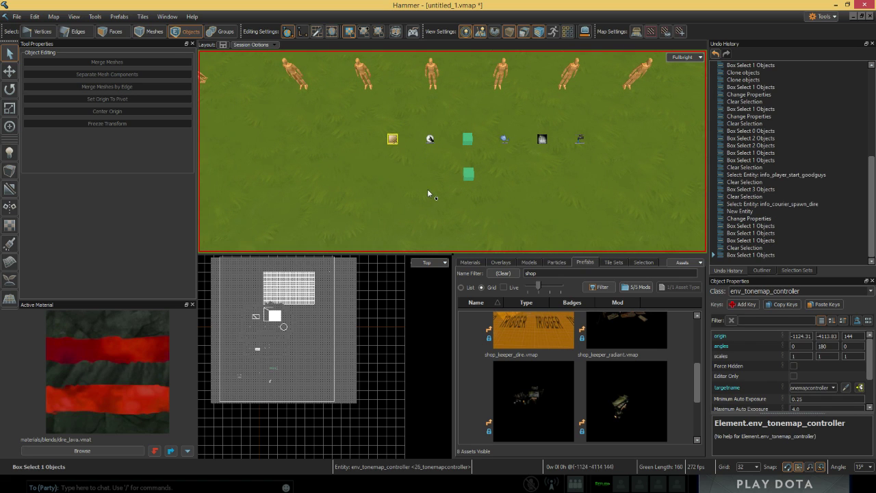
right_drag(574, 196, 587, 197)
drag(270, 178, 271, 179)
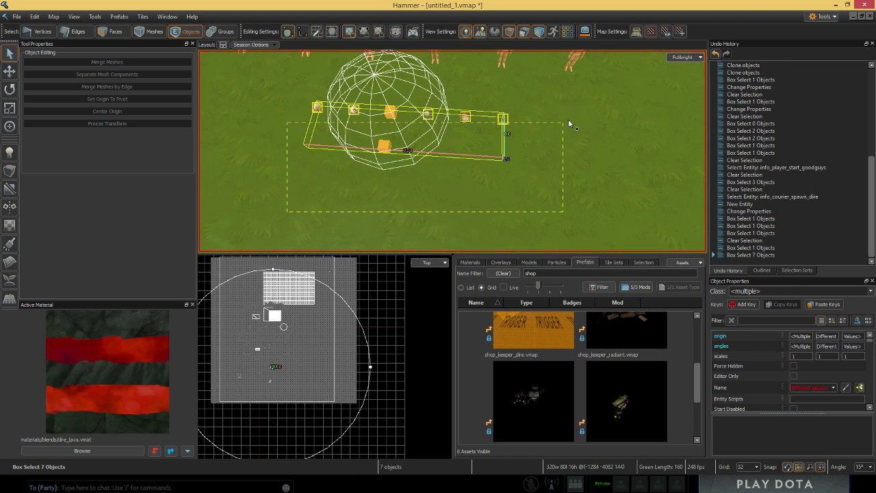
drag(569, 121, 561, 110)
key(Escape)
right_drag(578, 114, 579, 111)
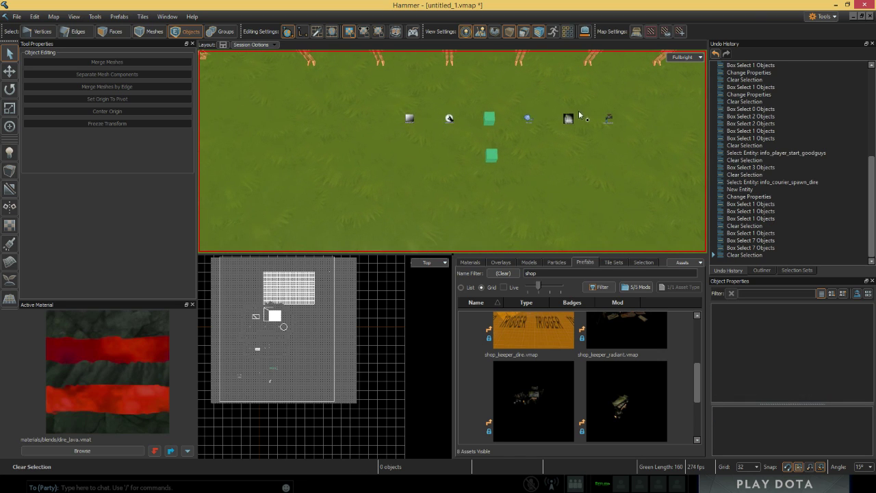
drag(433, 89, 670, 182)
key(Escape)
scroll(666, 175, up, 5)
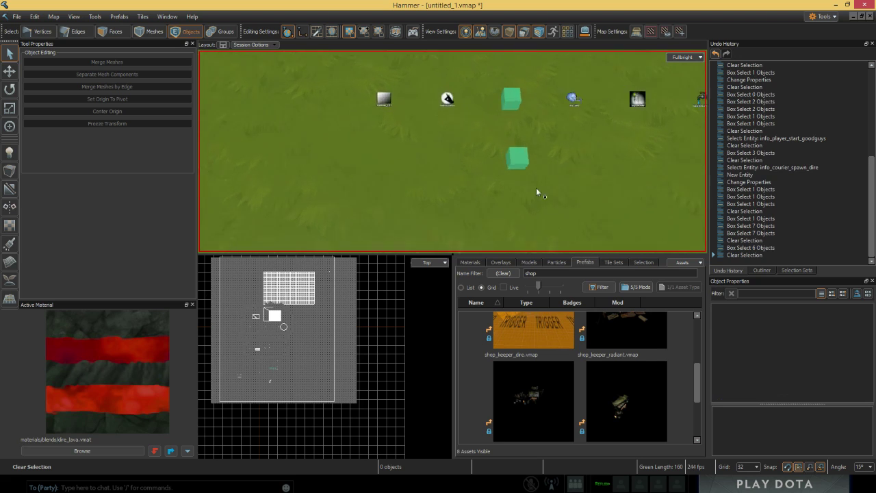
Step: Select the water_lod_control entity and enlarge its properties area to examine the cheap water transition settings
drag(580, 122, 515, 194)
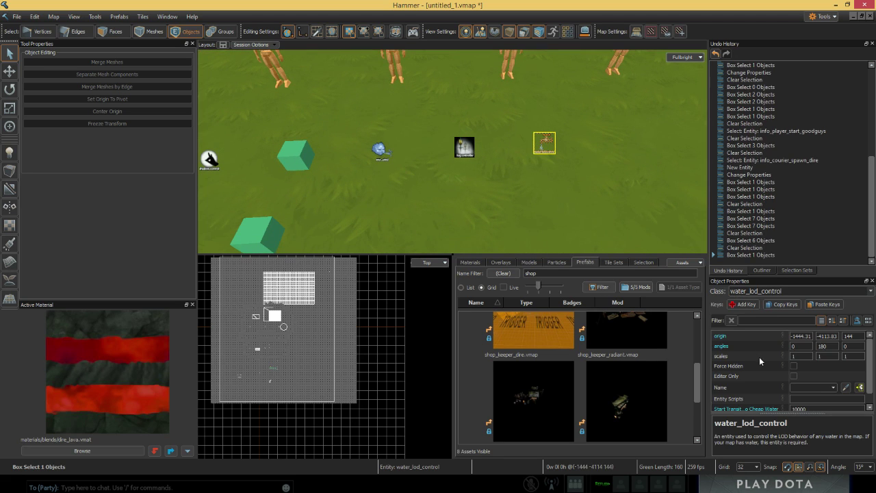
scroll(759, 357, down, 1)
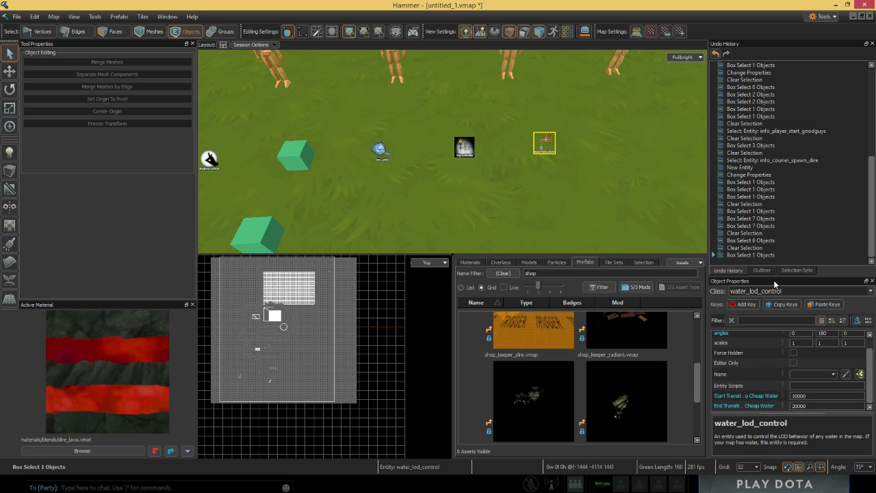
drag(774, 277, 772, 185)
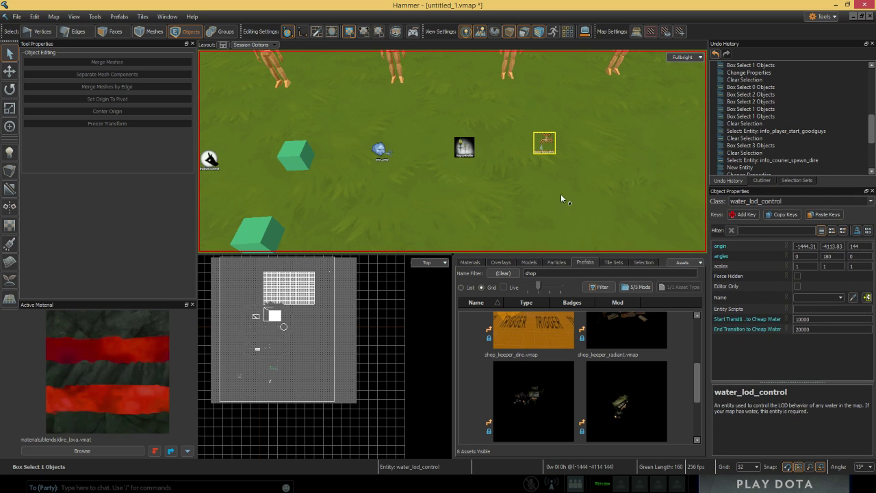
right_drag(561, 194, 626, 224)
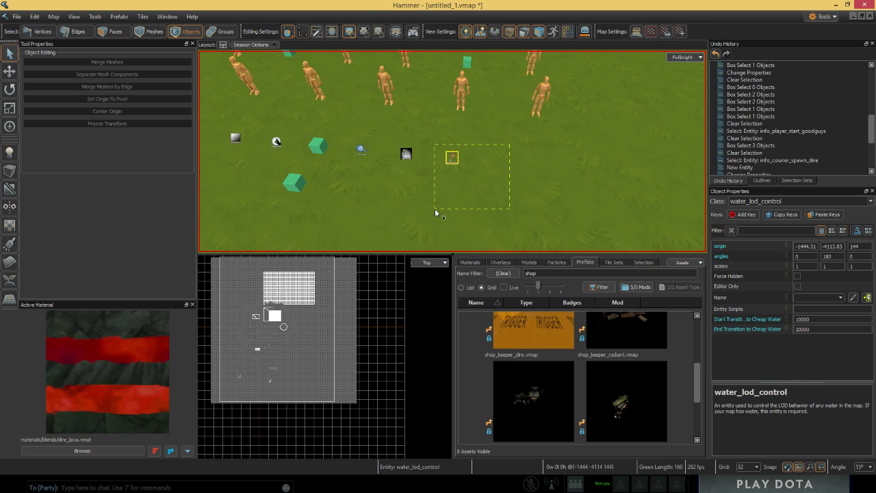
Step: Read the description of the water_lod_control's Start Transition to Cheap Water setting and view the map from far above
drag(435, 208, 435, 209)
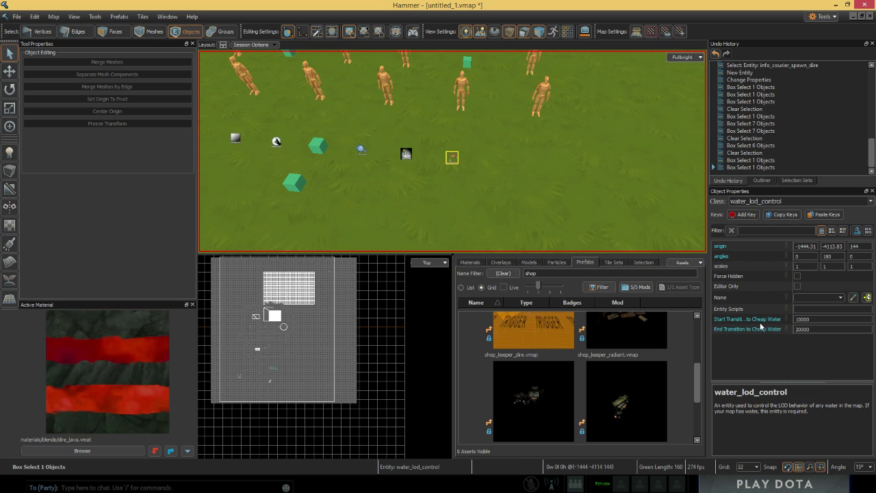
mouse_move(761, 326)
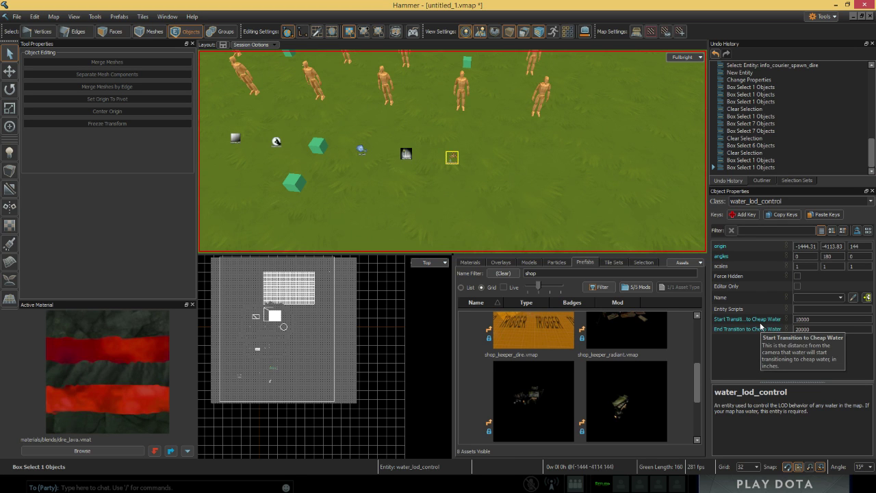
mouse_move(479, 171)
right_down()
mouse_move(417, 130)
mouse_move(462, 167)
right_up()
scroll(462, 166, down, 10)
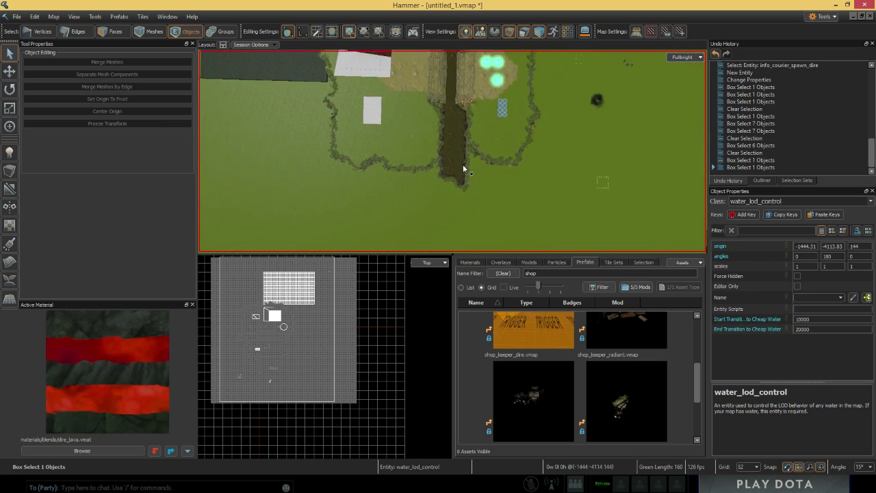
scroll(460, 170, down, 4)
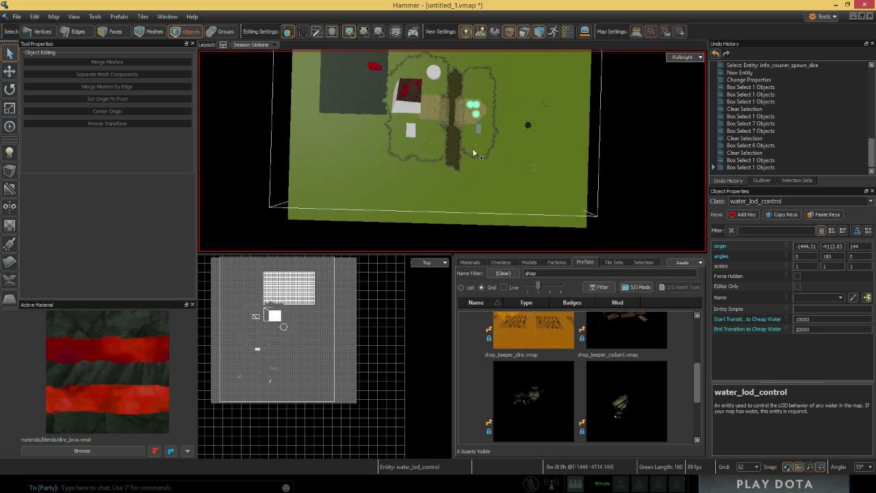
right_drag(470, 136, 480, 166)
Step: Select the env_fog_controller in the environment entity row and examine its fog colour, direction, start, end and density settings
drag(457, 221, 457, 220)
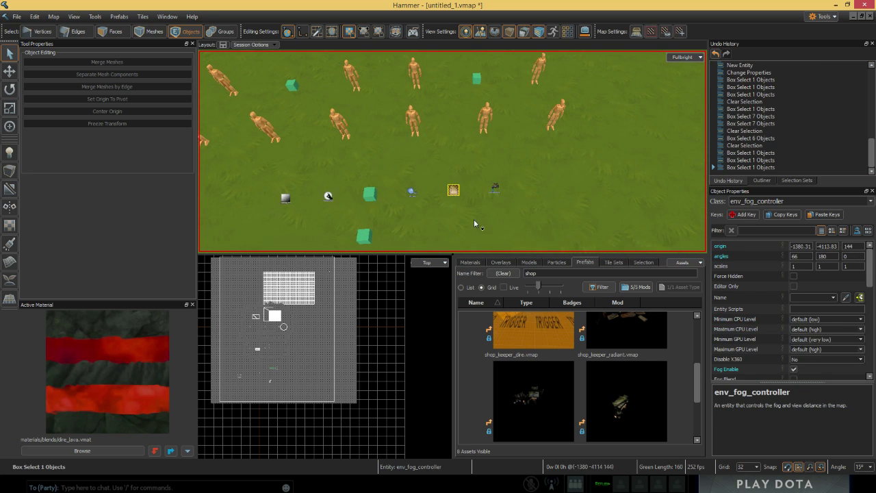
scroll(474, 219, up, 3)
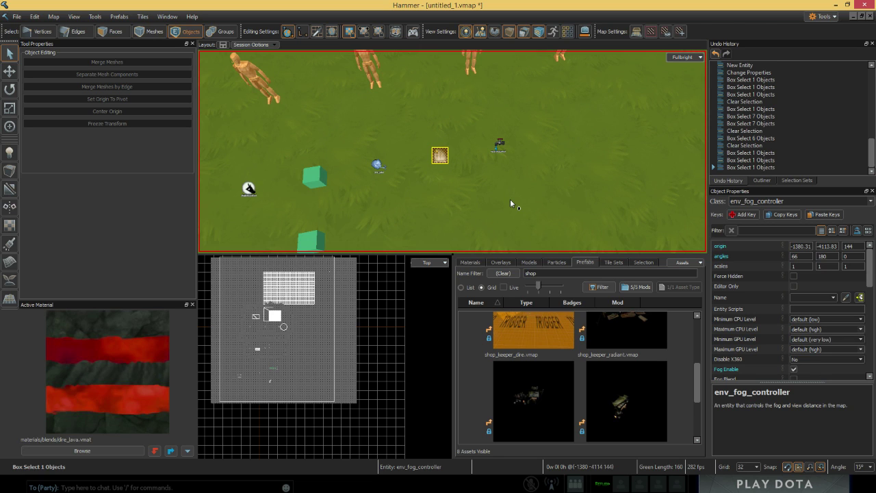
right_drag(510, 203, 699, 198)
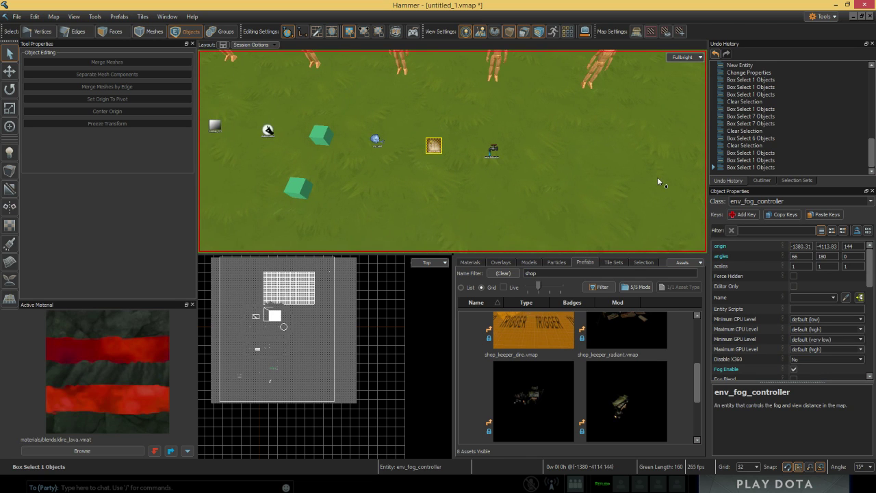
scroll(748, 309, down, 3)
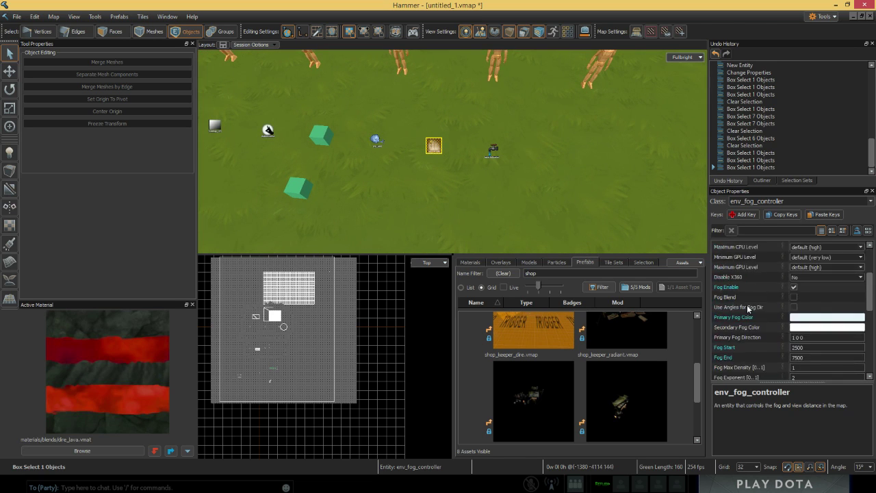
scroll(747, 312, down, 3)
mouse_move(486, 152)
right_down()
mouse_move(523, 154)
mouse_move(486, 152)
right_up()
scroll(747, 285, up, 6)
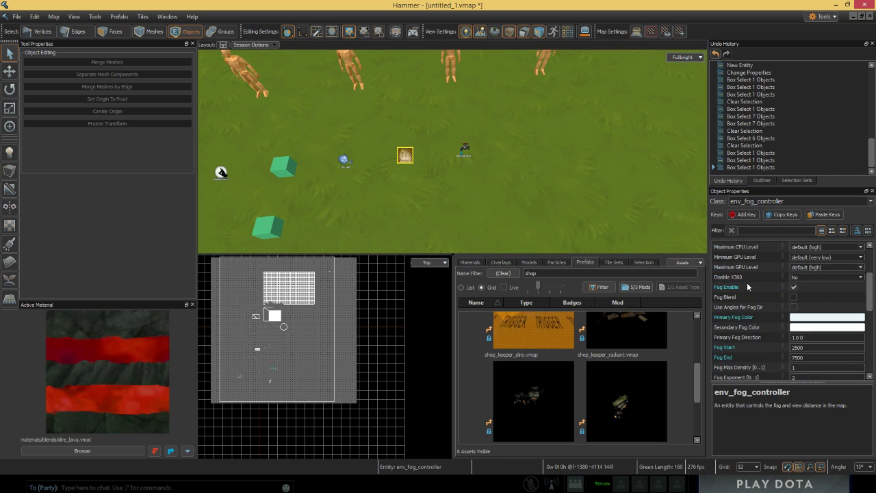
scroll(746, 282, down, 6)
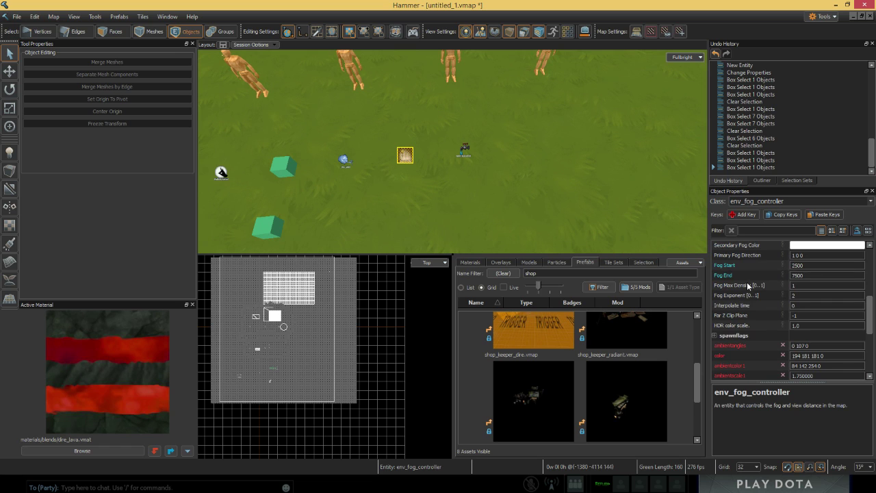
scroll(748, 286, up, 1)
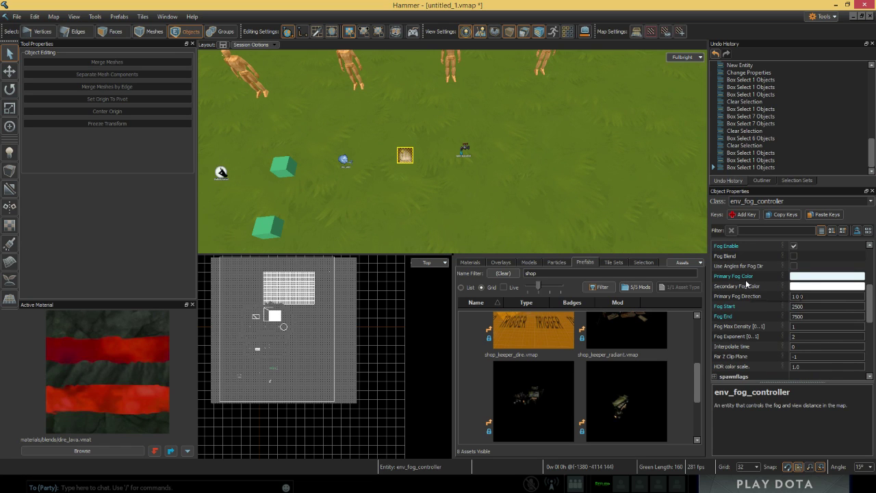
scroll(544, 204, down, 3)
scroll(545, 204, up, 2)
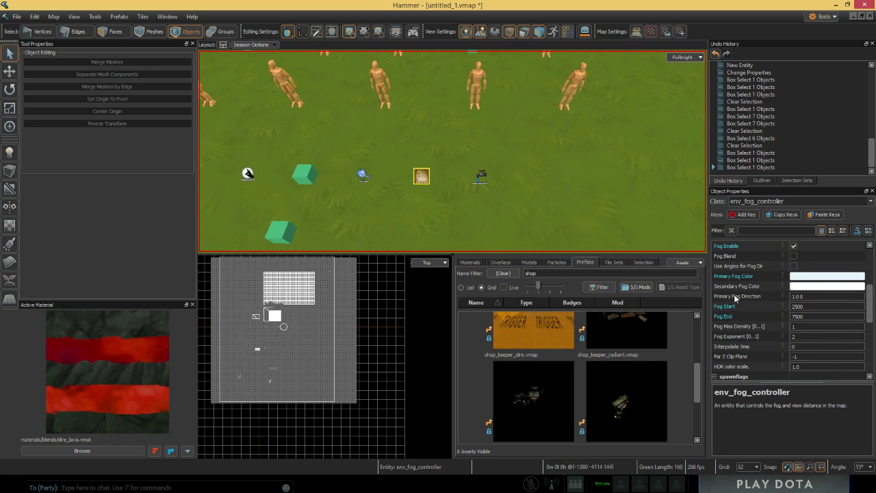
scroll(737, 305, up, 1)
Step: Switch the 3D view from Fullbright to All Lighting and inspect the distance fog across the terrain
right_drag(559, 216, 616, 184)
click(693, 59)
click(545, 171)
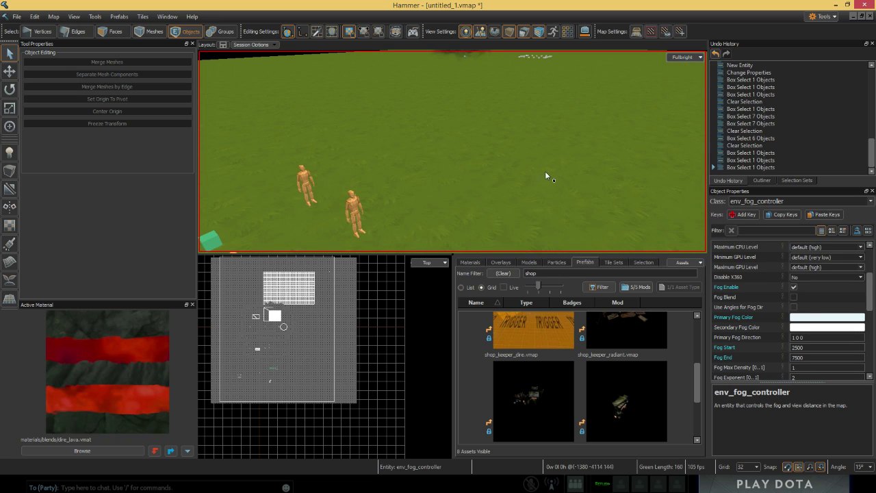
click(682, 57)
click(693, 120)
key(s)
right_drag(453, 151, 637, 150)
key(s)
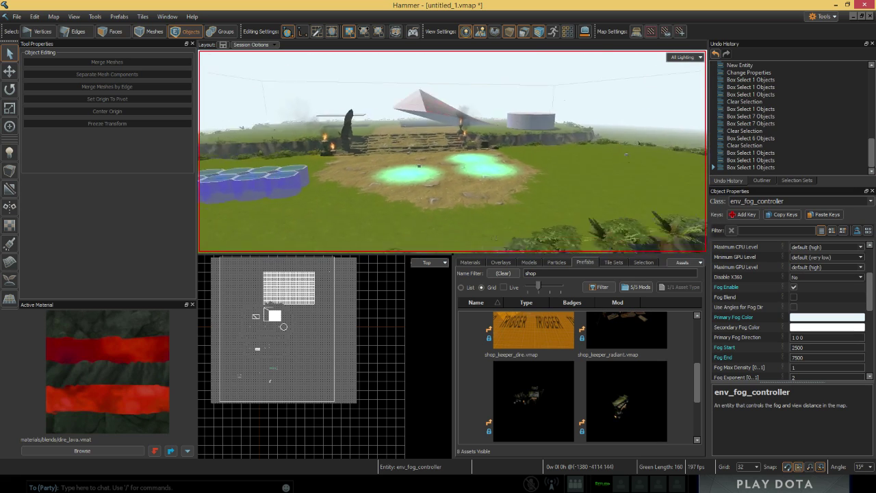
key(w)
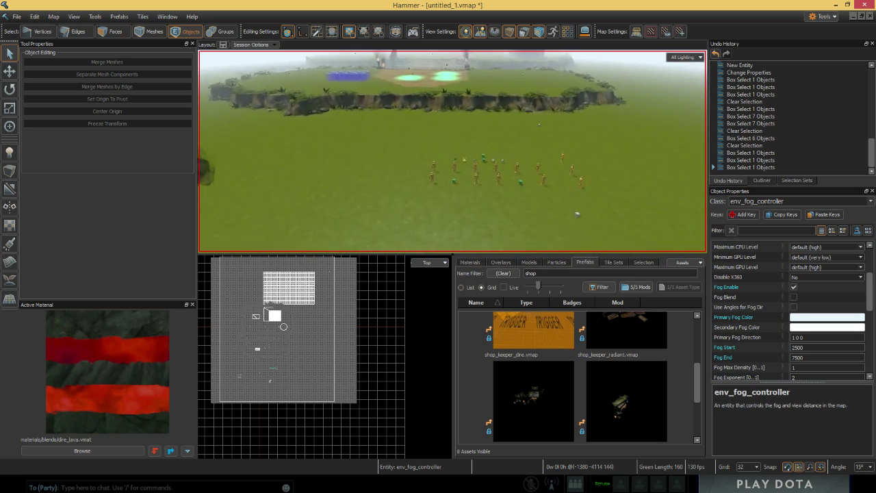
right_drag(605, 123, 499, 147)
Step: Select the ent_dota_lightinfo entity in the row and examine its day and night fog settings
click(608, 174)
key(s)
key(s)
key(w)
right_drag(410, 60, 434, 75)
right_drag(445, 113, 425, 162)
key(w)
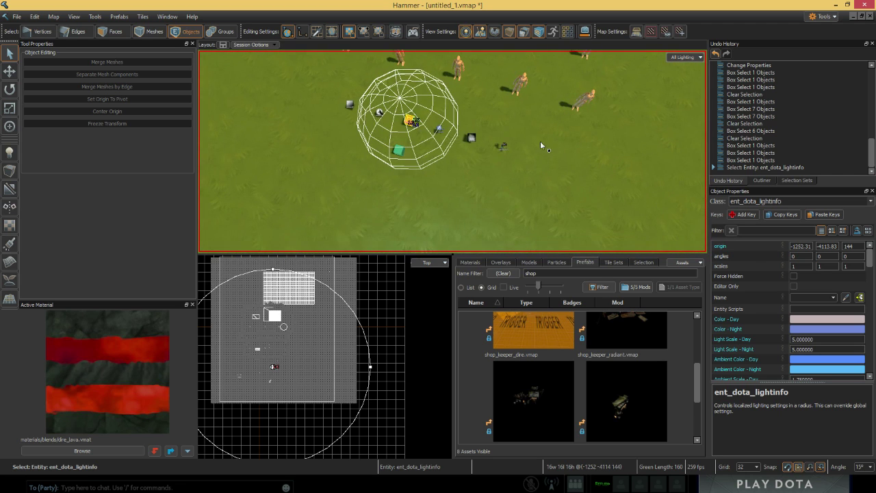
drag(583, 134, 423, 108)
click(459, 134)
scroll(795, 280, down, 5)
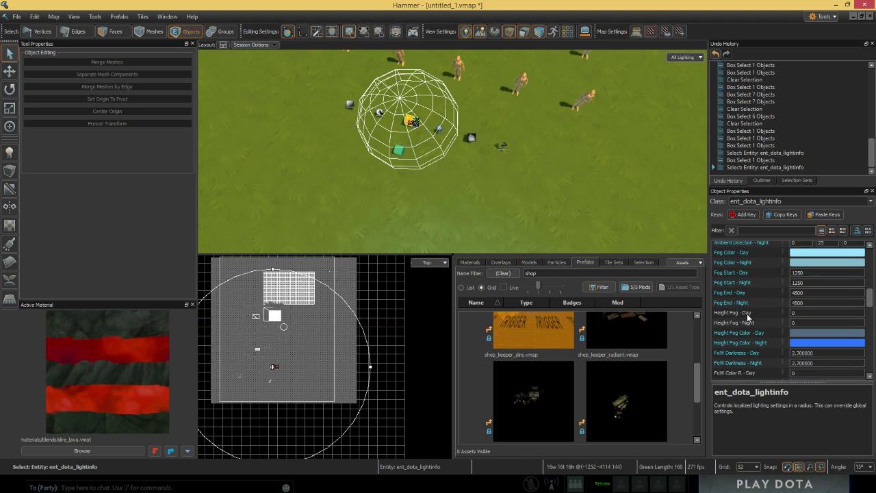
Step: Reselect the env_fog_controller and compare its full list of properties with the light info's fog settings
drag(508, 155, 457, 131)
scroll(744, 301, down, 5)
scroll(744, 301, down, 4)
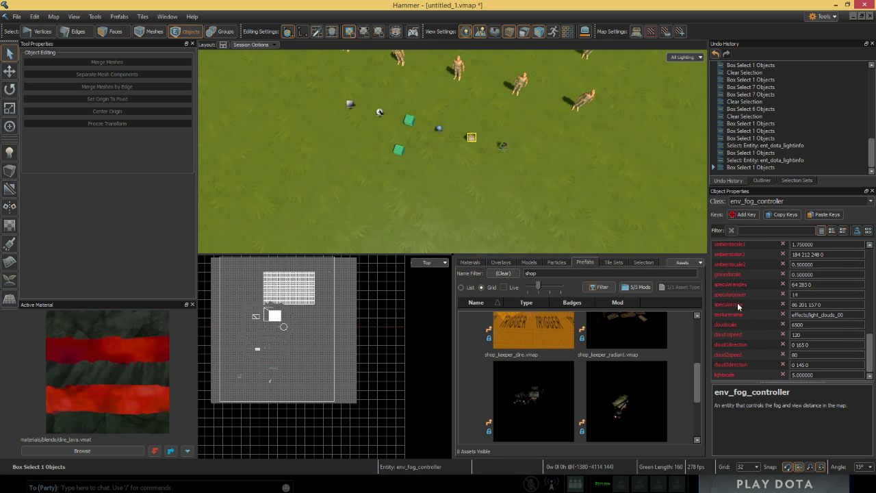
scroll(737, 302, up, 9)
scroll(736, 303, down, 3)
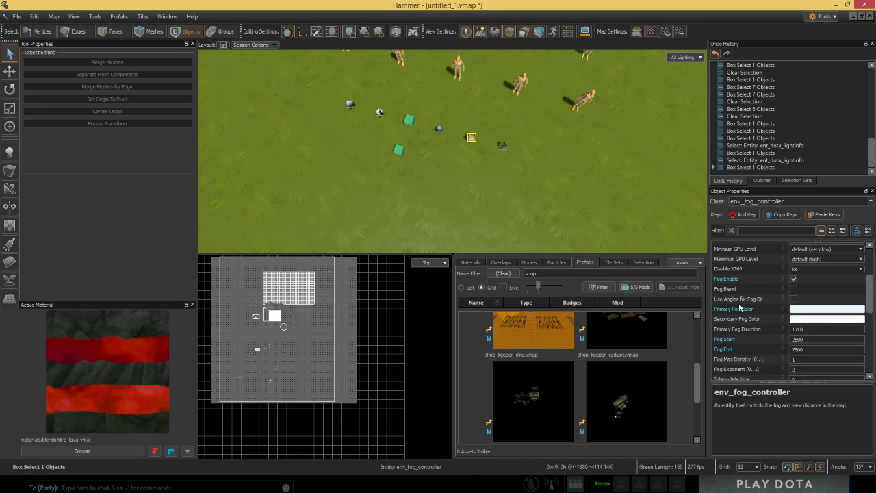
scroll(744, 301, up, 5)
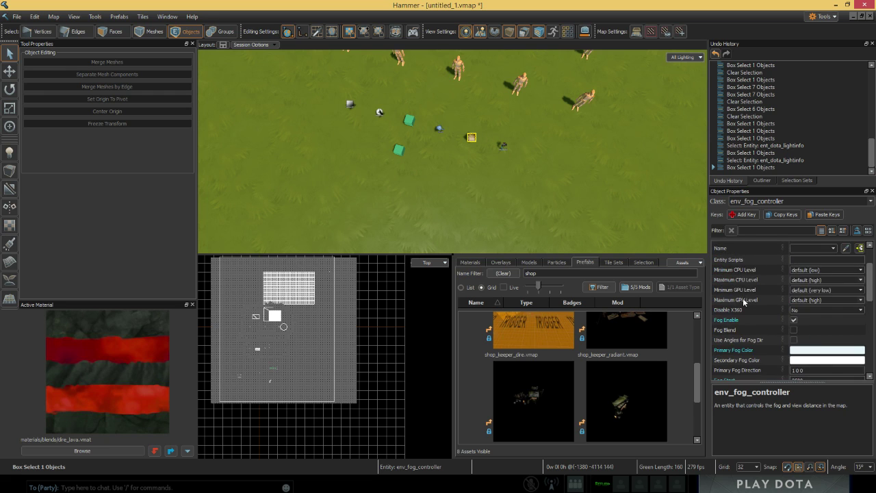
Step: Select the env_wind entity and read the descriptions of its normal speed, gust speed and Radius settings
key(z)
drag(425, 101, 402, 139)
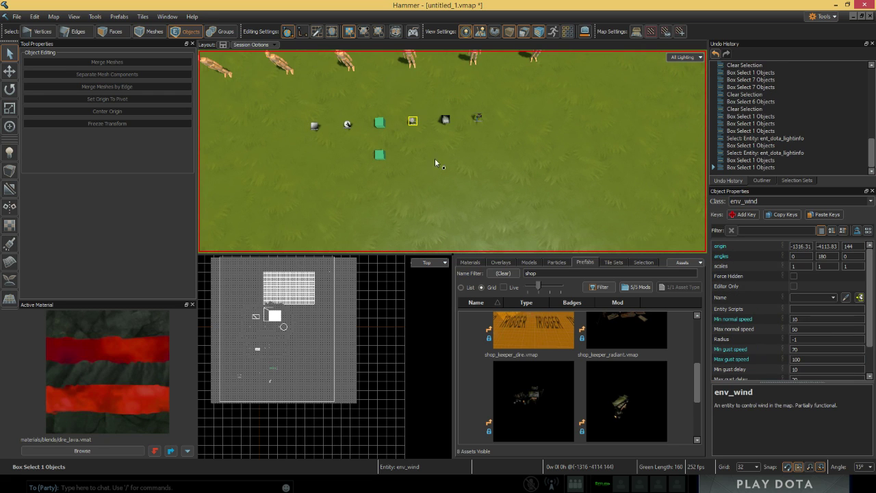
right_drag(588, 241, 548, 216)
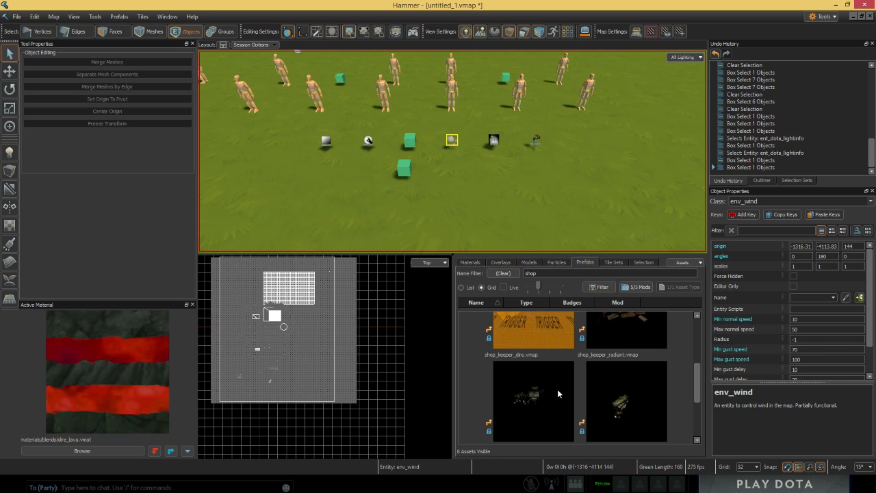
scroll(753, 327, down, 2)
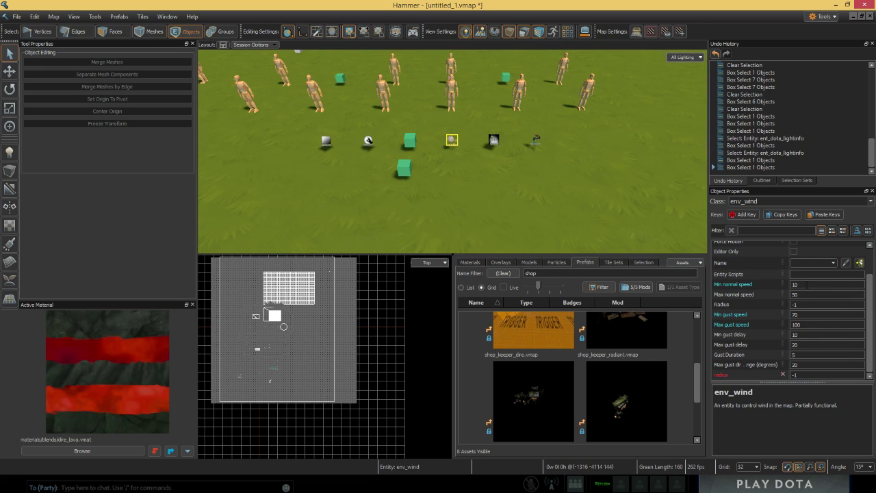
click(750, 294)
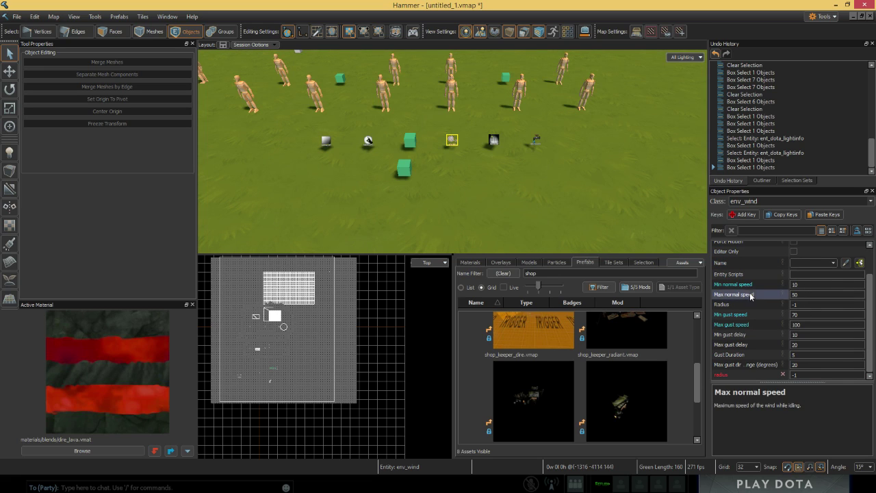
click(751, 284)
click(752, 324)
click(750, 314)
click(749, 304)
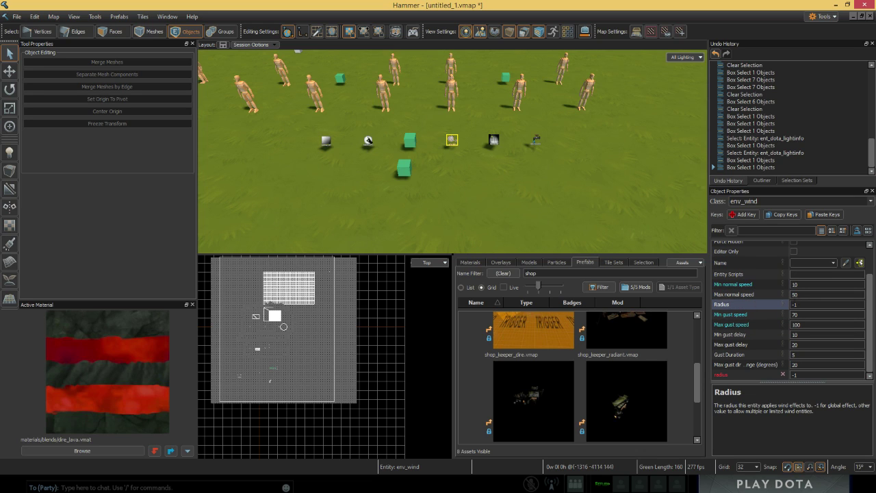
Step: Examine the env_wind's Gust Duration, Max gust delay and maximum gust direction change settings
right_drag(469, 143, 485, 117)
right_drag(510, 149, 632, 153)
right_drag(537, 164, 620, 215)
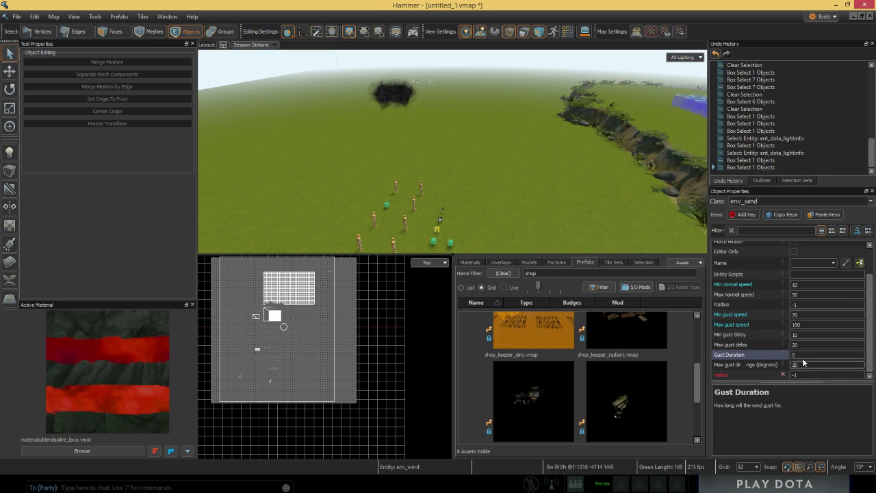
click(743, 364)
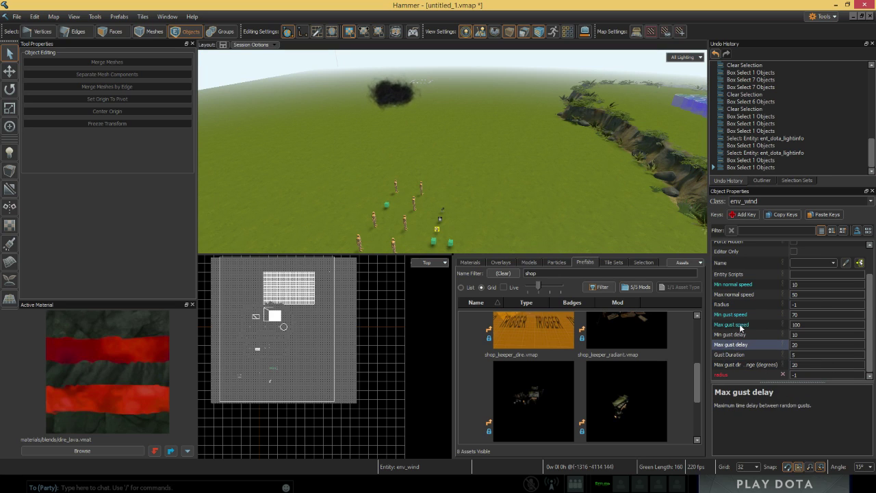
Step: Return to the environment entity row, select the ent_dota_lightinfo to view its radius and settings, and clear the selection
drag(466, 220, 430, 241)
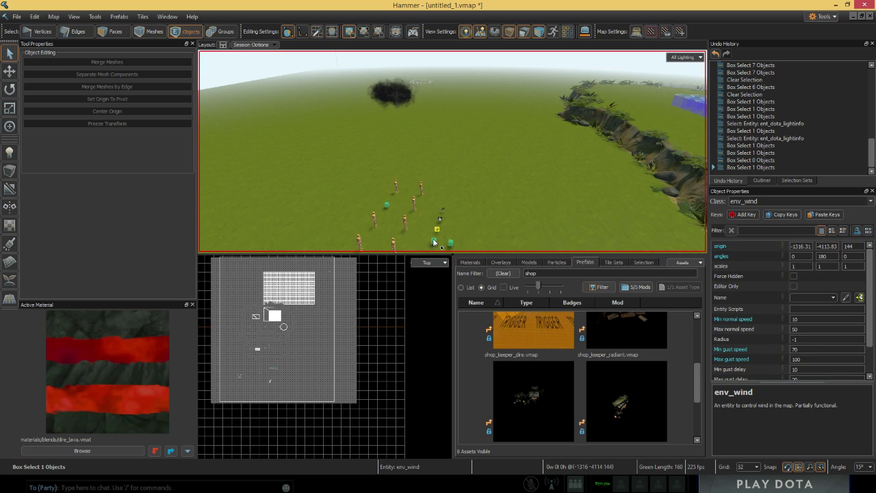
key(f)
mouse_move(481, 185)
right_down()
mouse_move(468, 155)
mouse_move(511, 164)
mouse_move(483, 181)
right_up()
key(w)
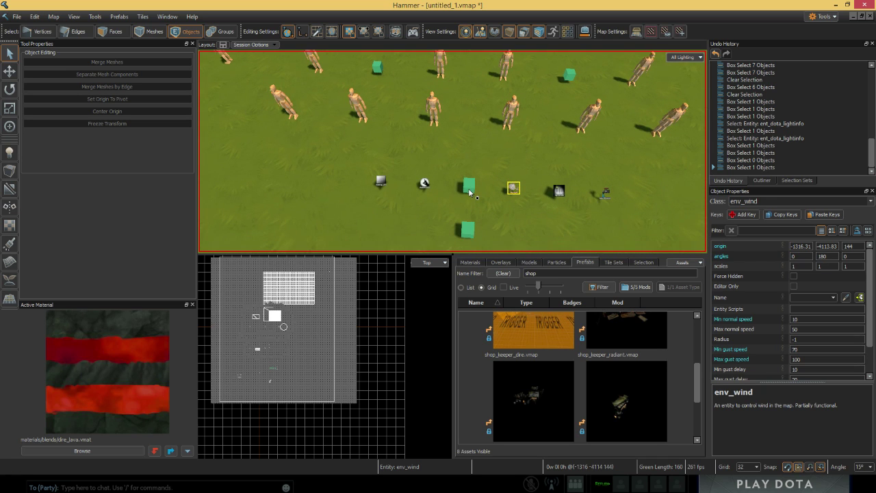
right_drag(521, 171, 602, 201)
click(421, 150)
click(390, 150)
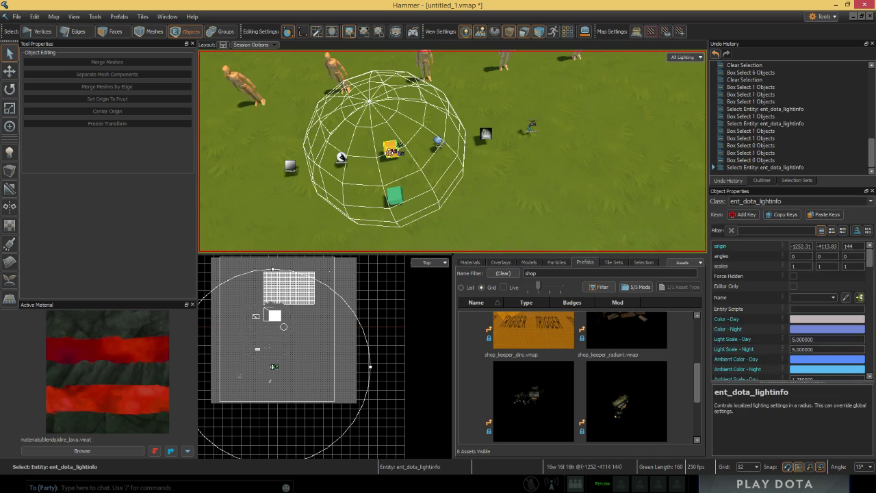
key(Escape)
Step: Select the ent_dota_game_events entity, add a blank output to it and examine the list of game events that can trigger outputs
click(396, 196)
right_drag(433, 158, 726, 272)
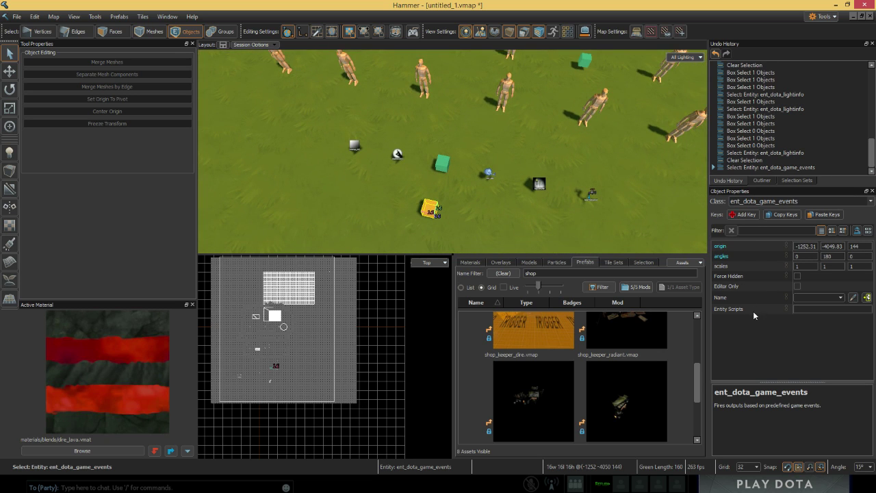
right_drag(487, 195, 487, 226)
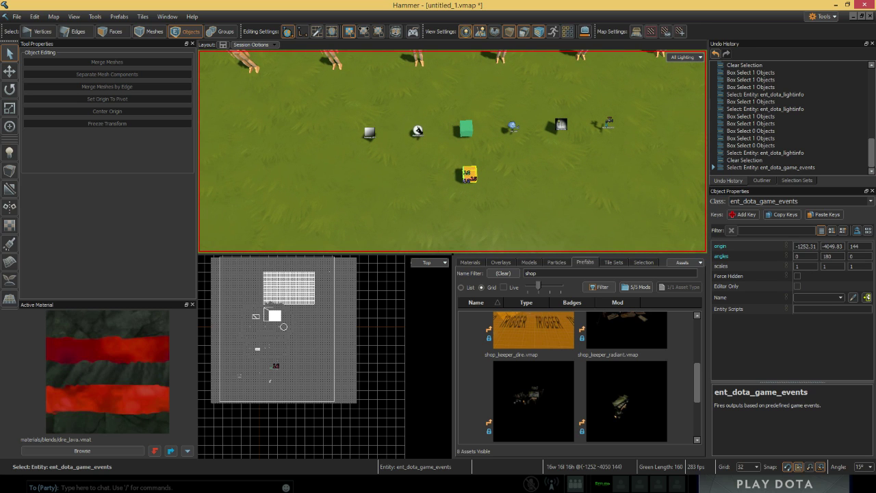
key(alt+Return)
click(311, 121)
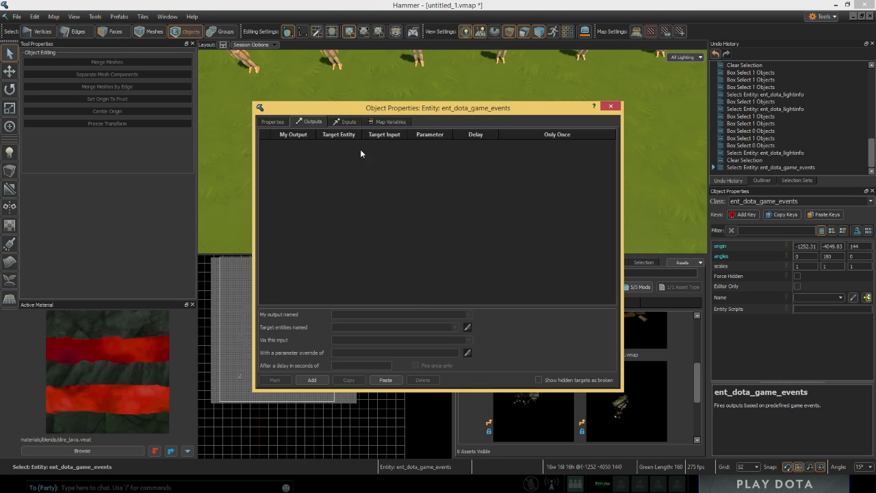
click(313, 380)
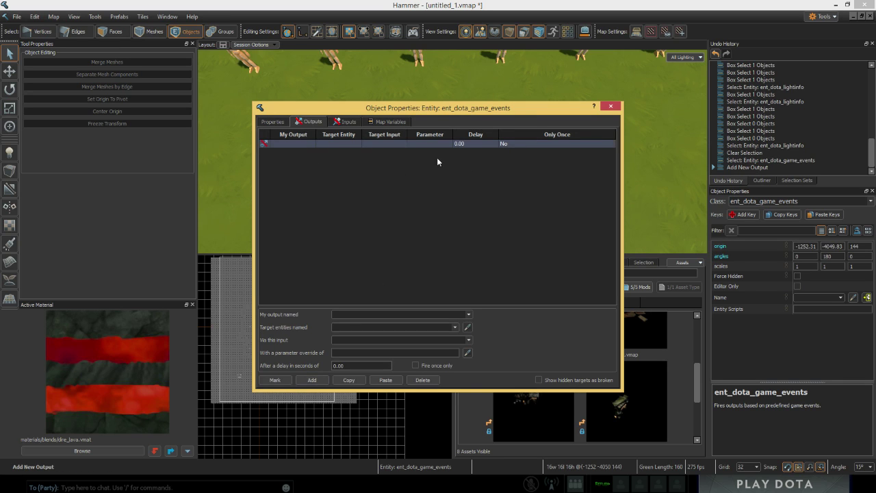
click(409, 314)
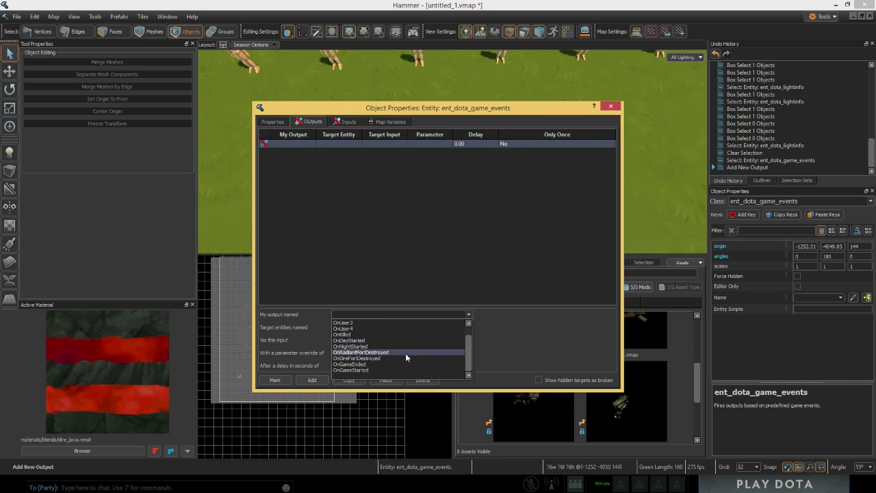
click(453, 297)
click(453, 297)
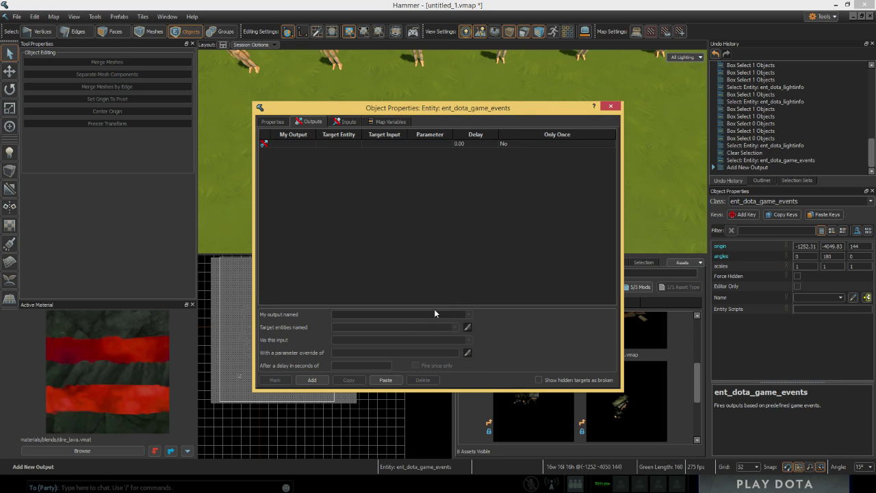
click(370, 145)
click(610, 106)
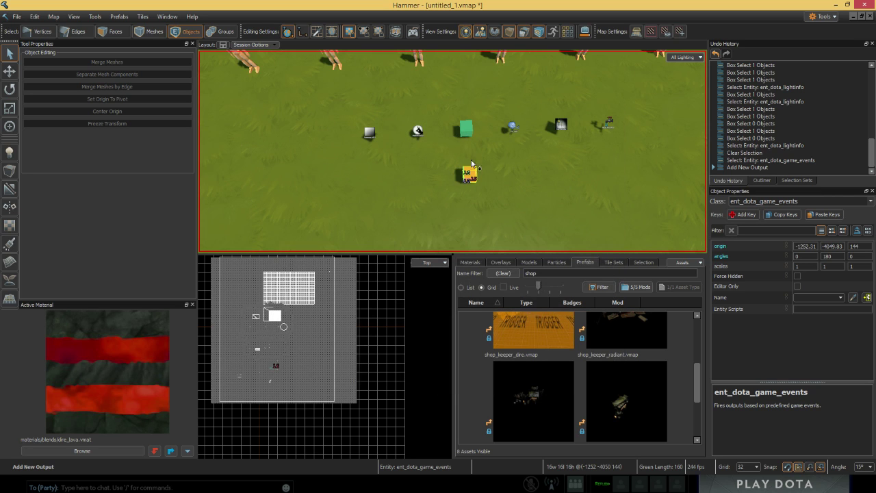
Step: Reopen the outputs of ent_dota_game_events and delete the blank output
key(alt+Return)
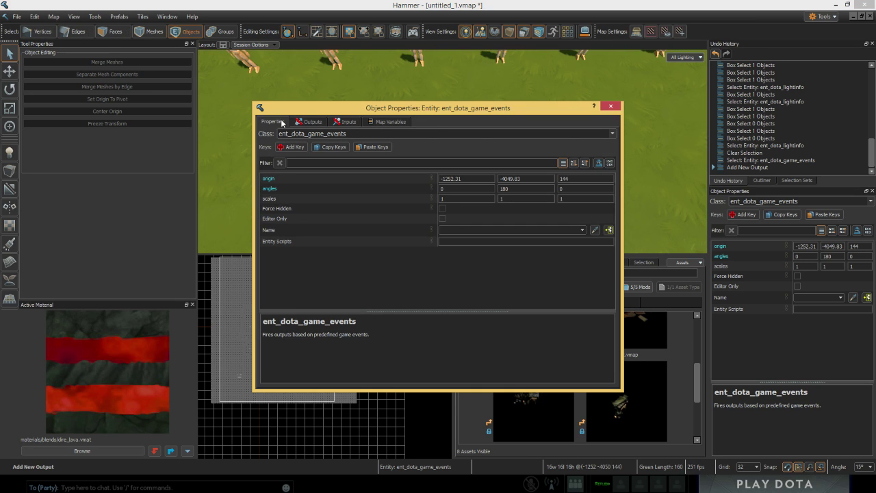
click(309, 122)
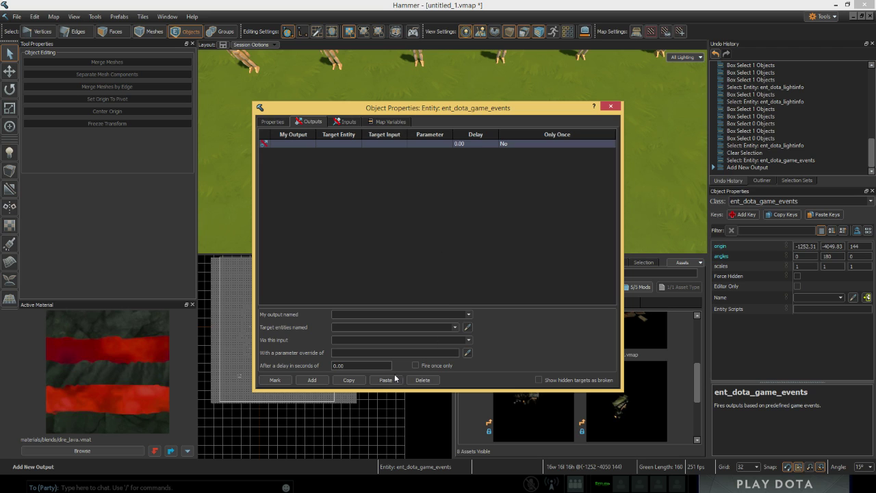
click(423, 380)
click(610, 107)
Step: Select the env_global_light entity and examine its light, ambient, shadow, specular and FOV settings
drag(438, 137, 412, 164)
drag(411, 166, 430, 101)
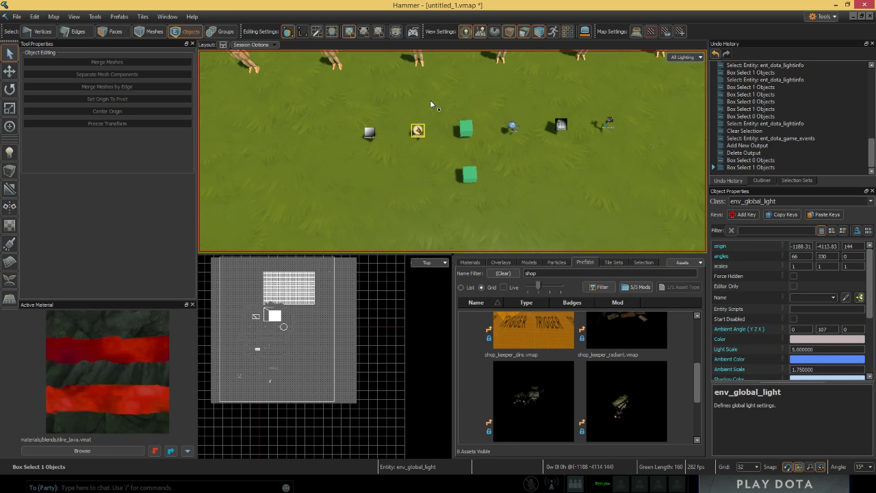
right_drag(430, 99, 369, 72)
key(w)
key(d)
key(s)
key(a)
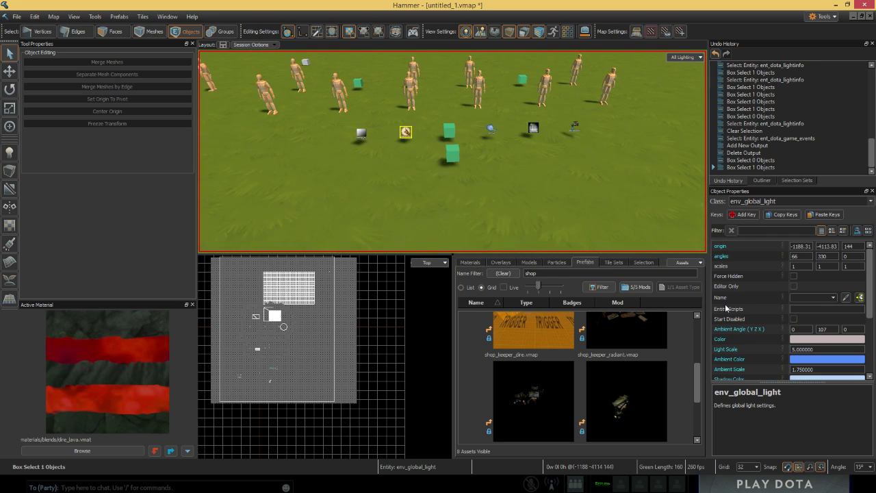
scroll(745, 305, down, 3)
scroll(745, 305, up, 1)
scroll(745, 305, down, 1)
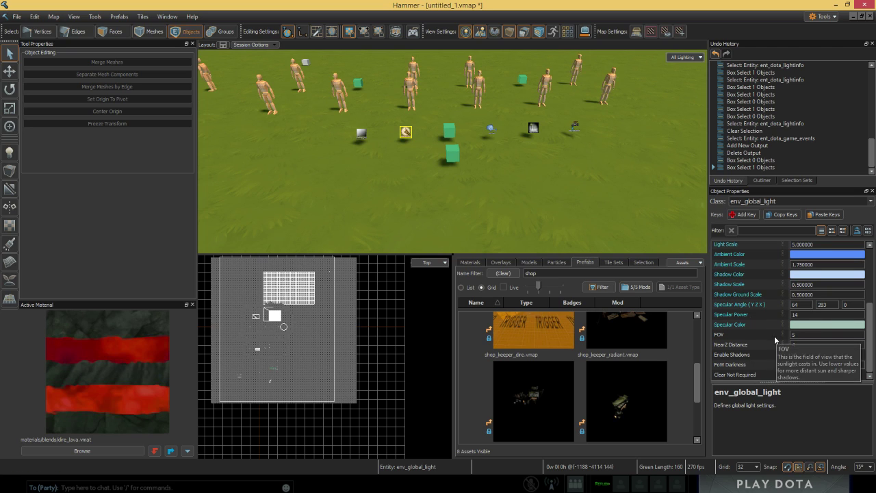
scroll(750, 331, up, 3)
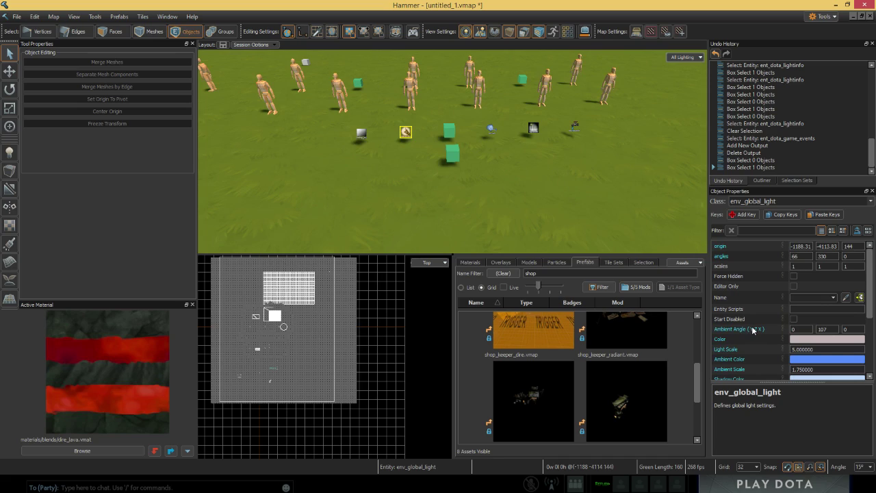
Step: Inspect the river area under the global light and read the description of the env_global_light's Light Scale setting
key(z)
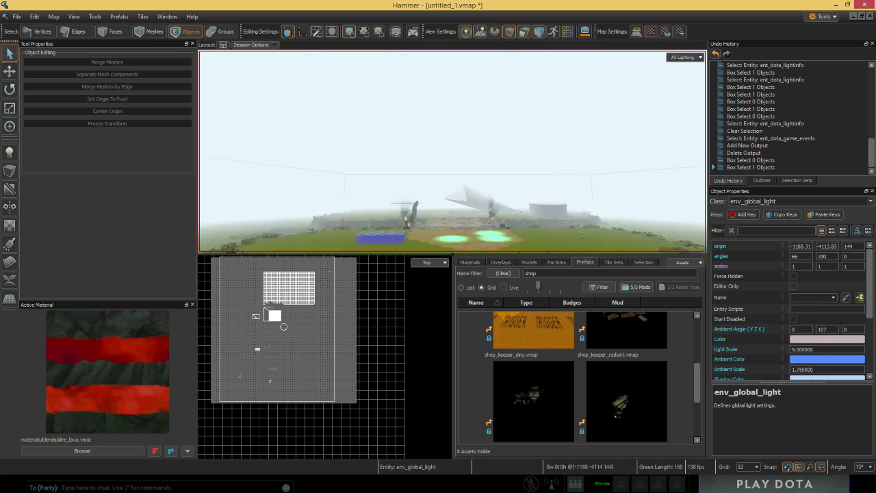
key(w)
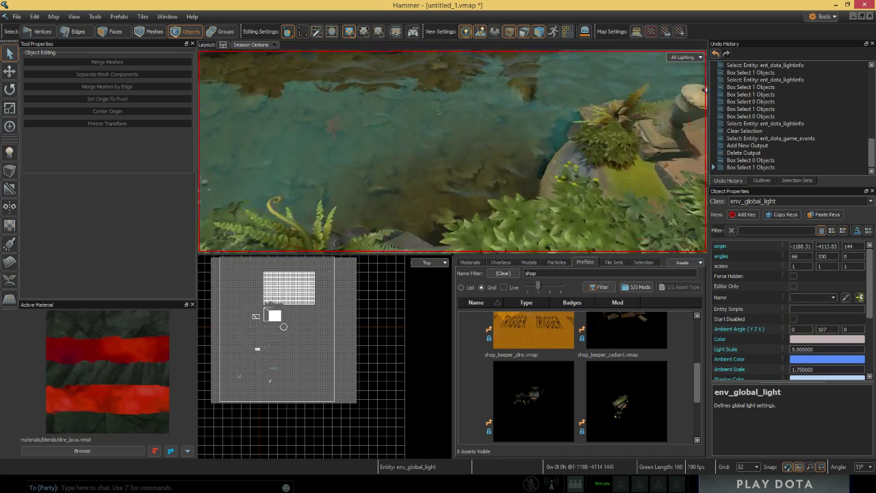
key(z)
scroll(753, 352, down, 1)
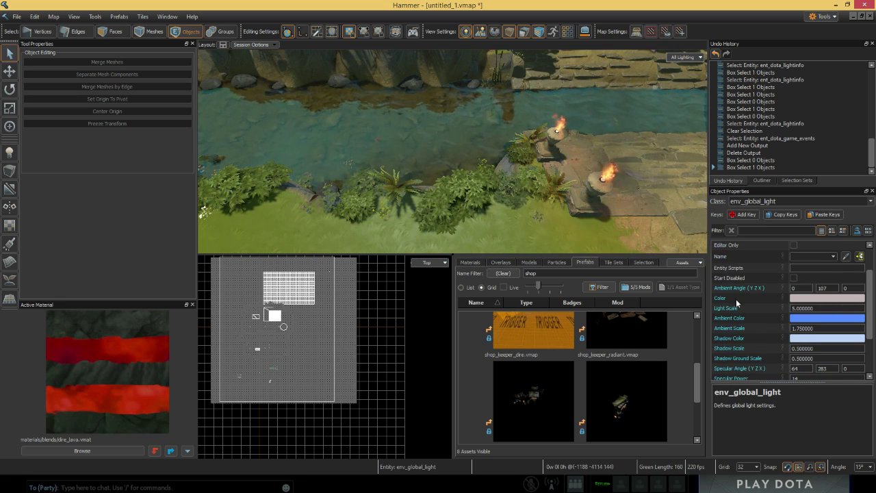
scroll(736, 298, up, 1)
key(z)
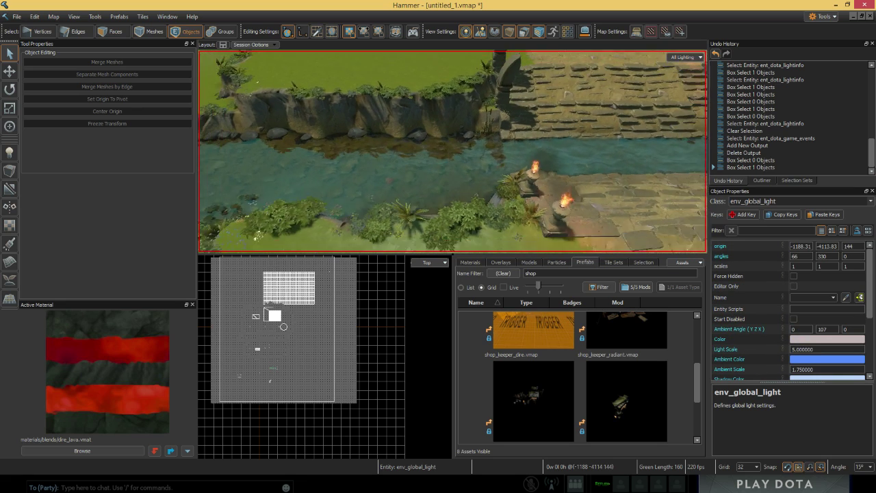
right_click(358, 126)
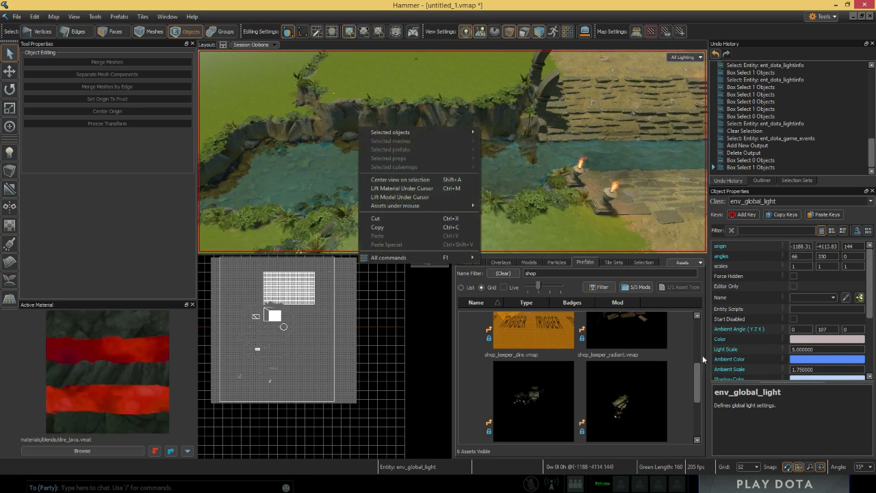
click(734, 322)
click(746, 347)
scroll(741, 344, down, 3)
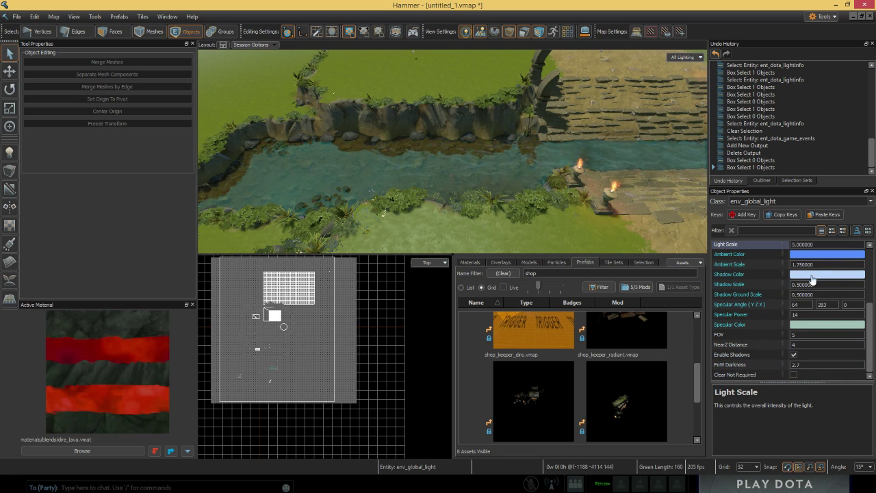
Step: Return to the environment entity row and clear the env_global_light selection
key(z)
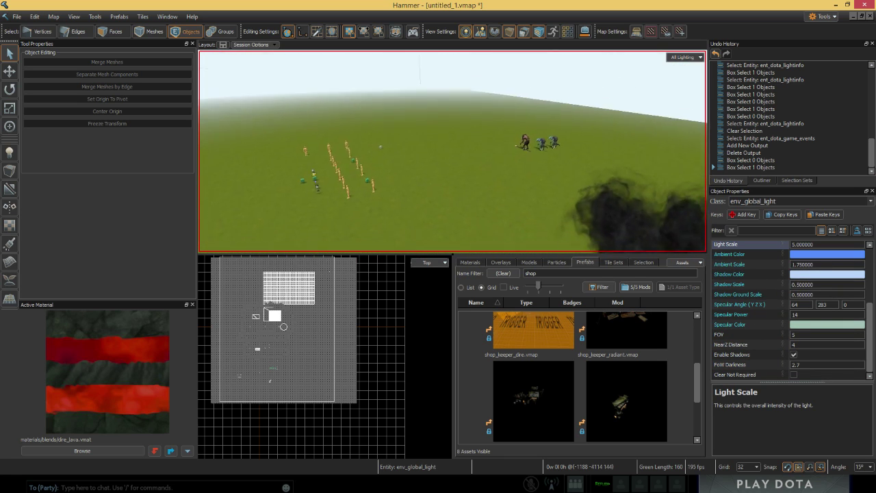
key(w)
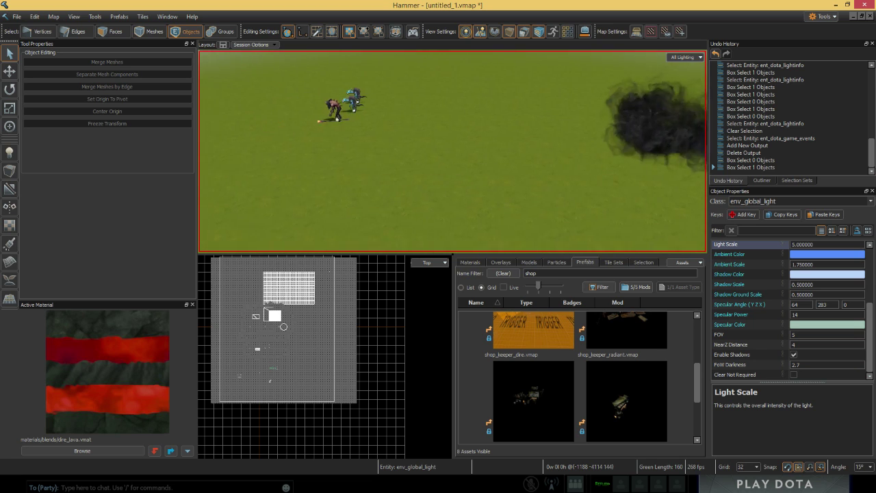
key(w)
key(a)
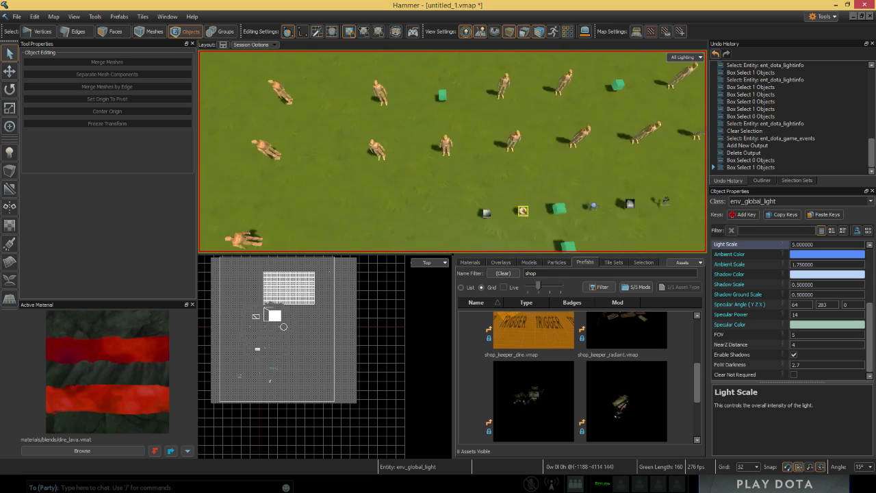
key(z)
drag(434, 192, 525, 228)
click(469, 191)
click(452, 161)
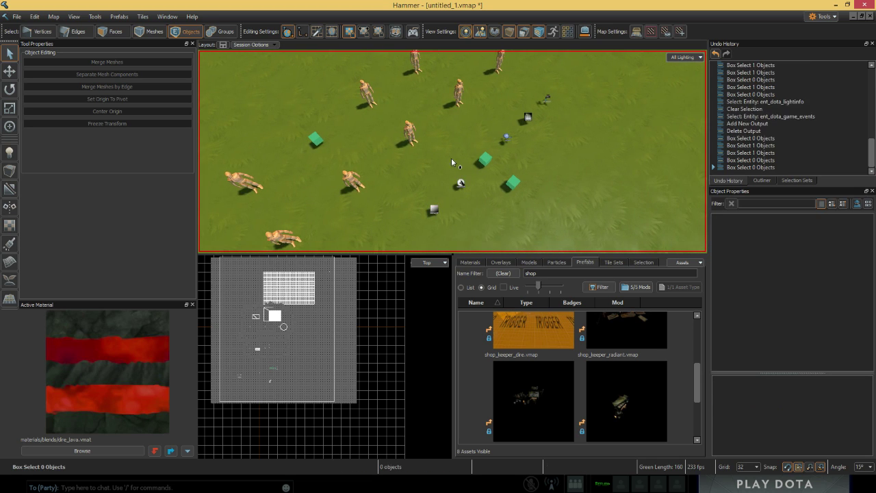
Step: Select the env_tonemap_controller entity and examine its exposure settings, including Minimum Auto Exposure
drag(451, 162, 496, 203)
key(z)
key(d)
key(z)
drag(461, 165, 411, 207)
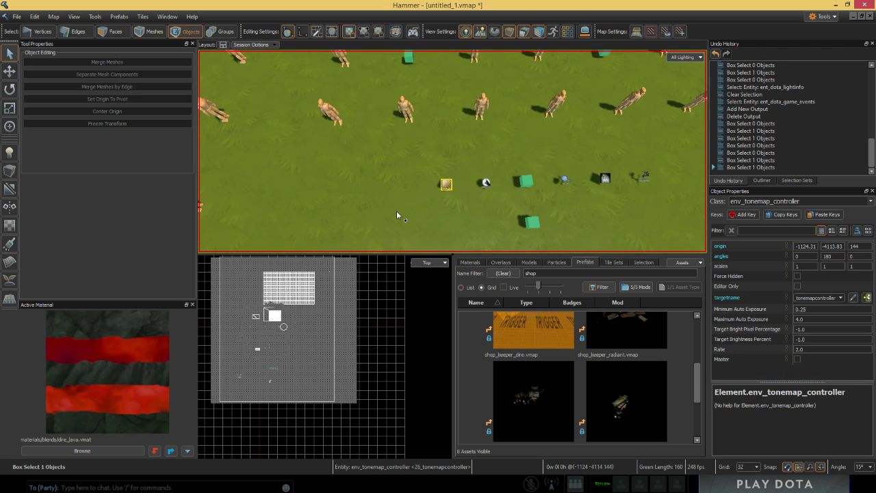
key(z)
key(w)
key(z)
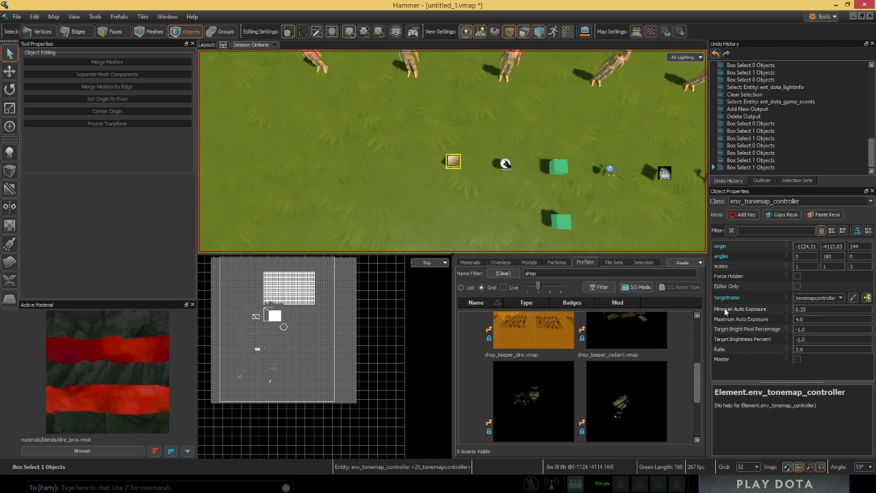
click(726, 310)
Step: Reselect the ent_dota_game_events entity in front of the environment row, and clear the selection
key(z)
key(s)
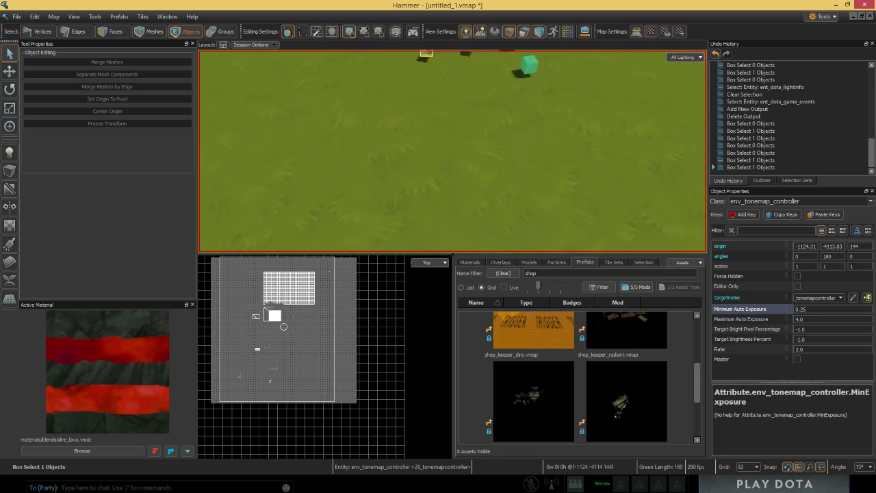
key(z)
key(w)
key(z)
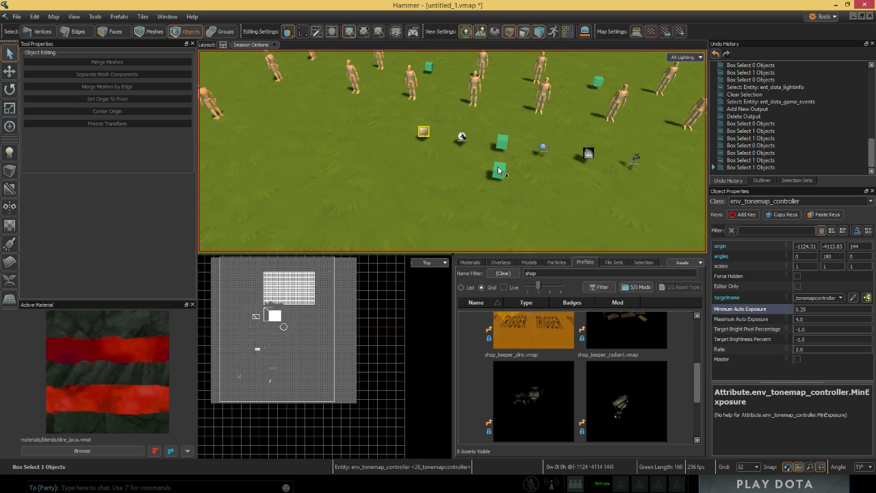
click(497, 172)
click(520, 145)
Step: Select the ent_dota_lightinfo and view its radius and the surrounding fog and lighting from high above the map
key(z)
key(a)
key(z)
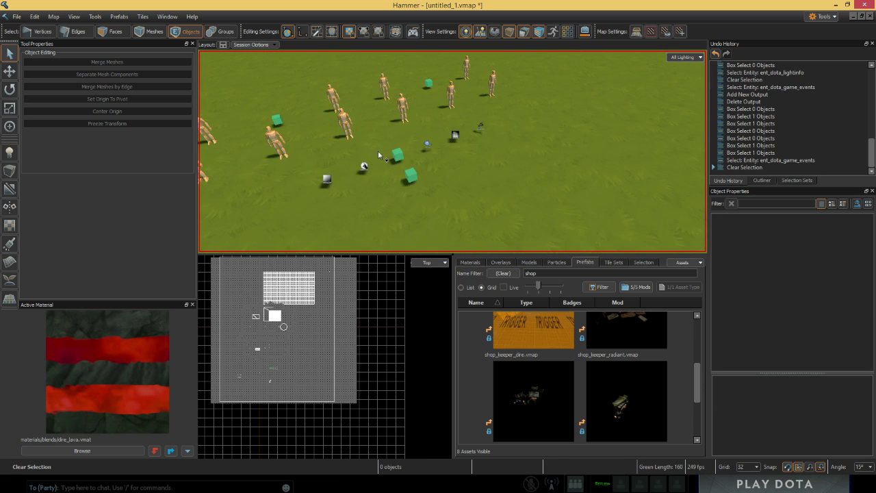
click(397, 159)
key(z)
key(s)
key(z)
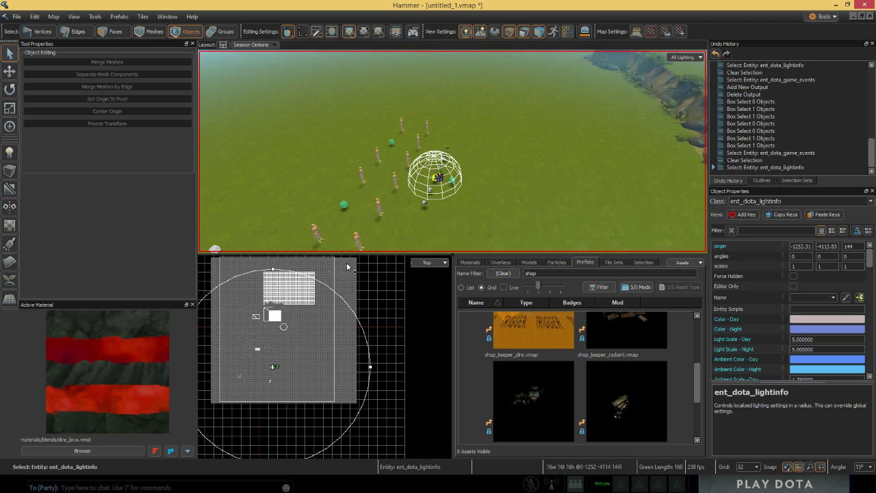
key(z)
key(s)
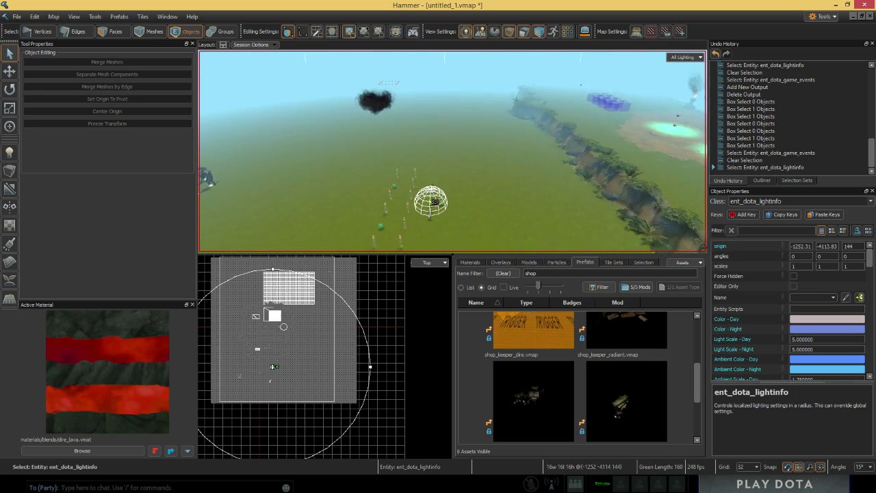
key(s)
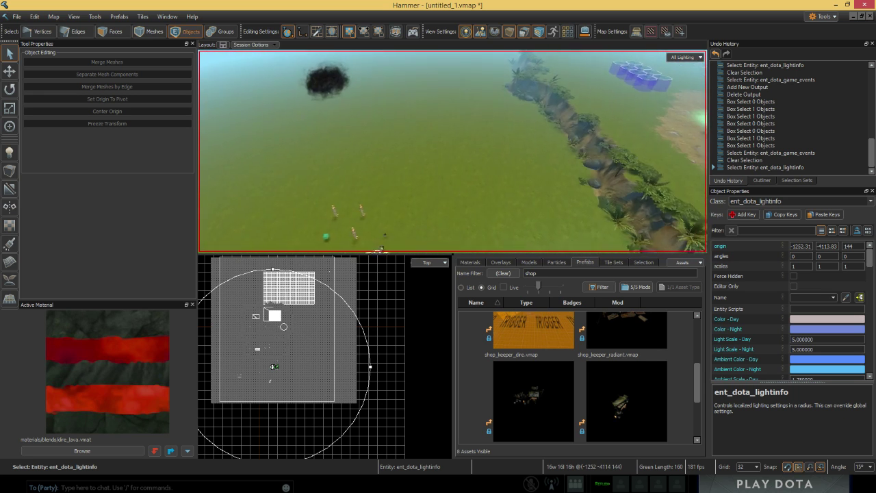
Step: Examine the ent_dota_lightinfo's day and night shadow, specular, light direction and fog settings against the map view
key(z)
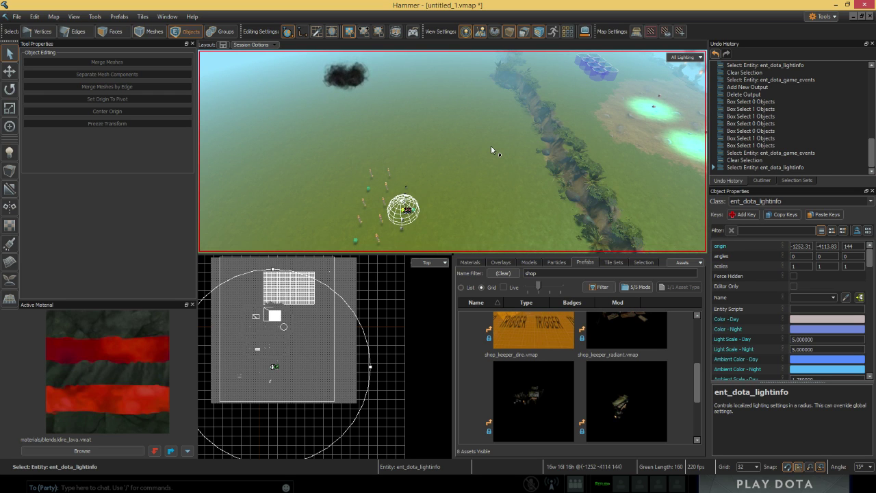
key(d)
right_drag(491, 145, 492, 125)
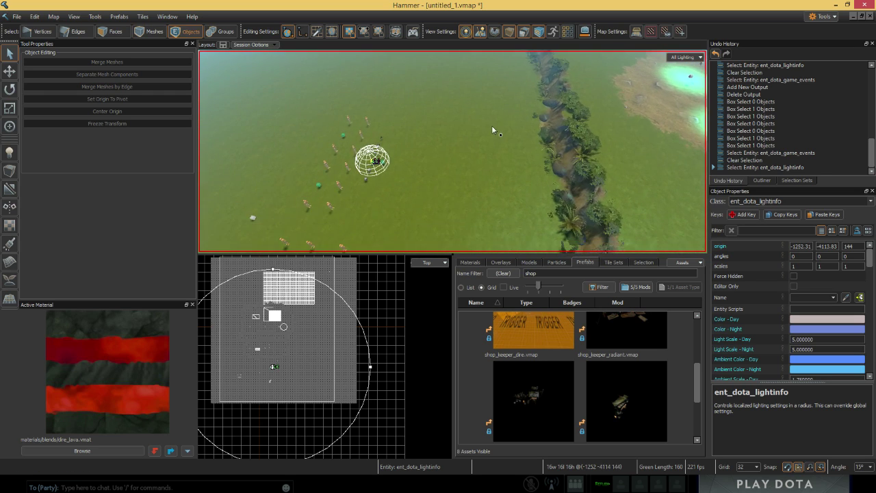
scroll(736, 352, down, 8)
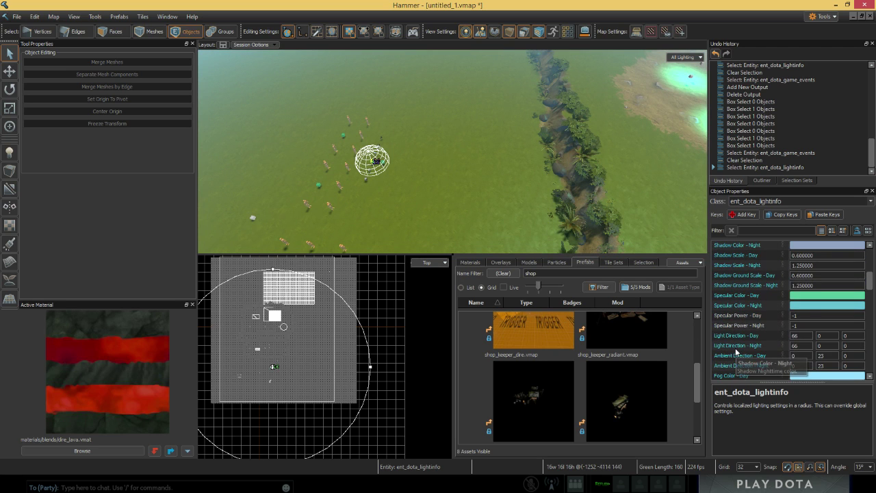
right_drag(524, 185, 514, 142)
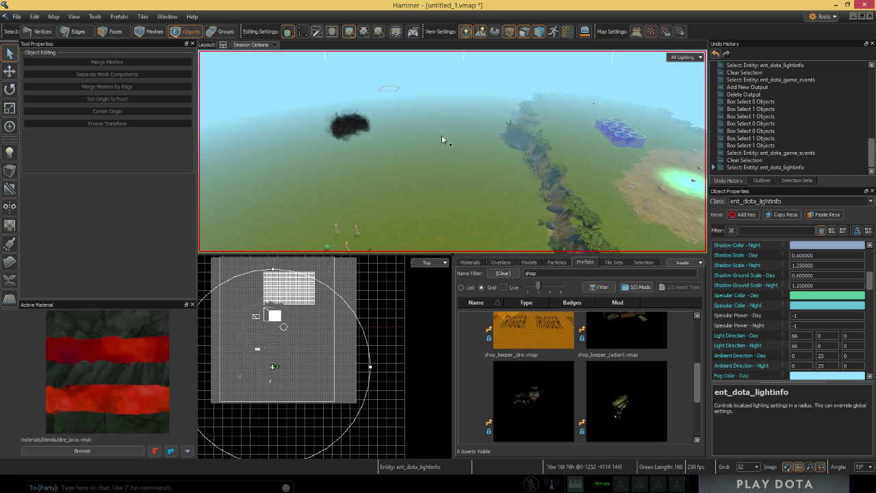
Step: Examine the ent_dota_lightinfo's fog, fog-of-war, skybox, radius, weather and lightning settings alongside the map view
right_drag(442, 135, 471, 126)
right_drag(487, 175, 488, 175)
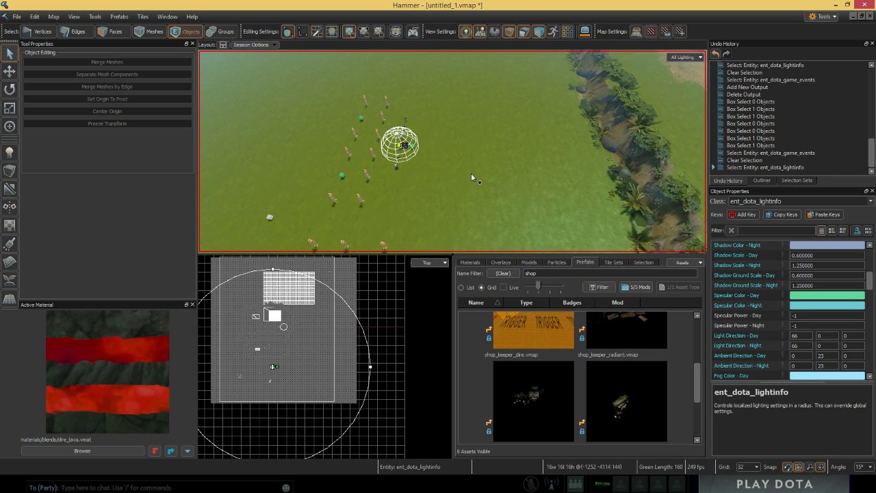
scroll(741, 309, down, 4)
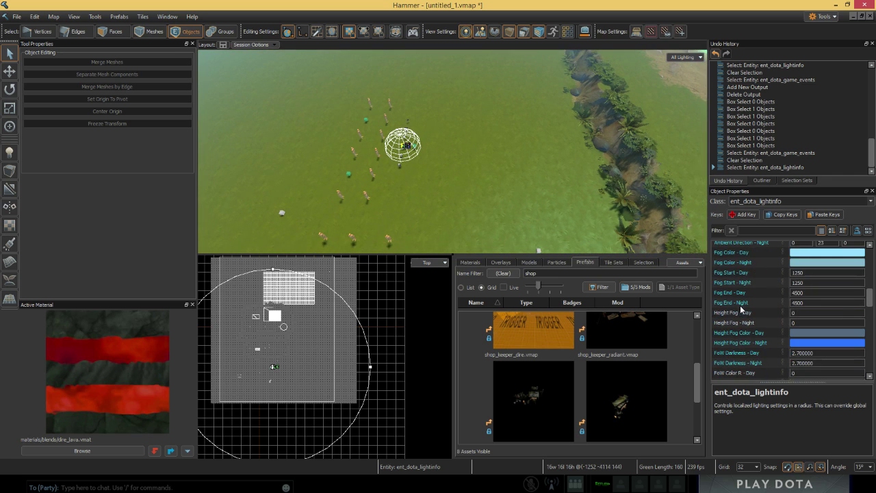
scroll(759, 335, down, 2)
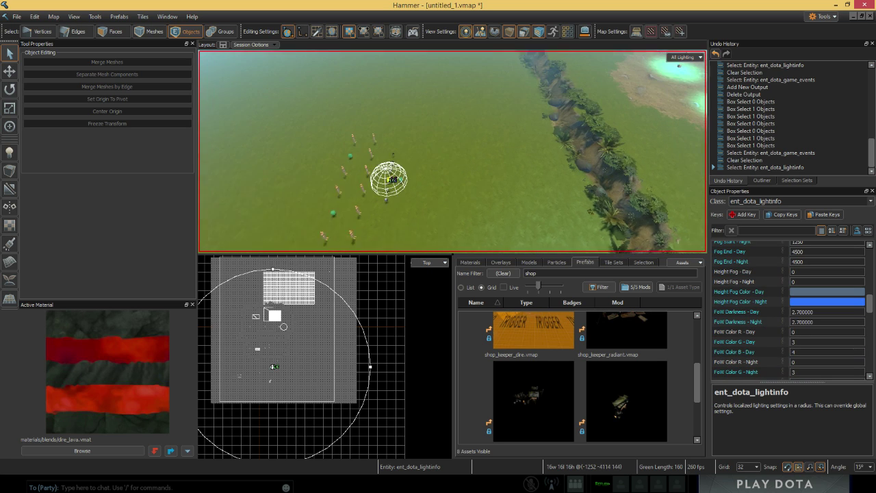
scroll(743, 314, down, 4)
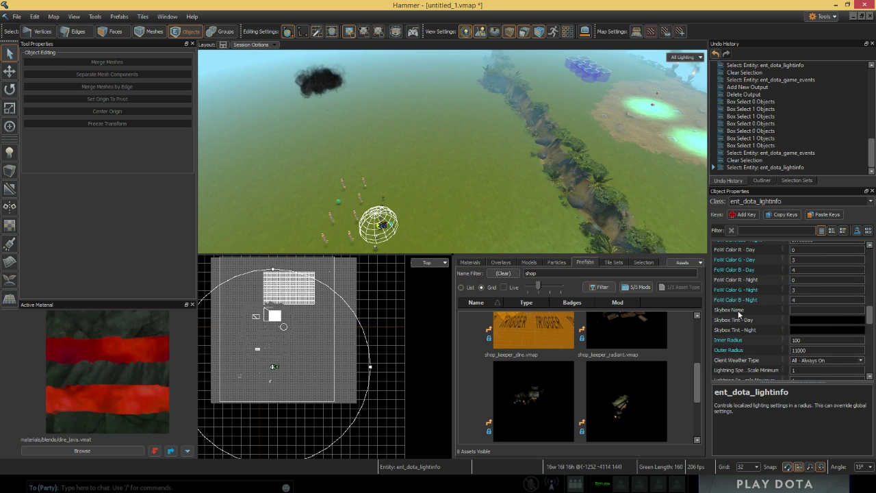
scroll(744, 301, up, 2)
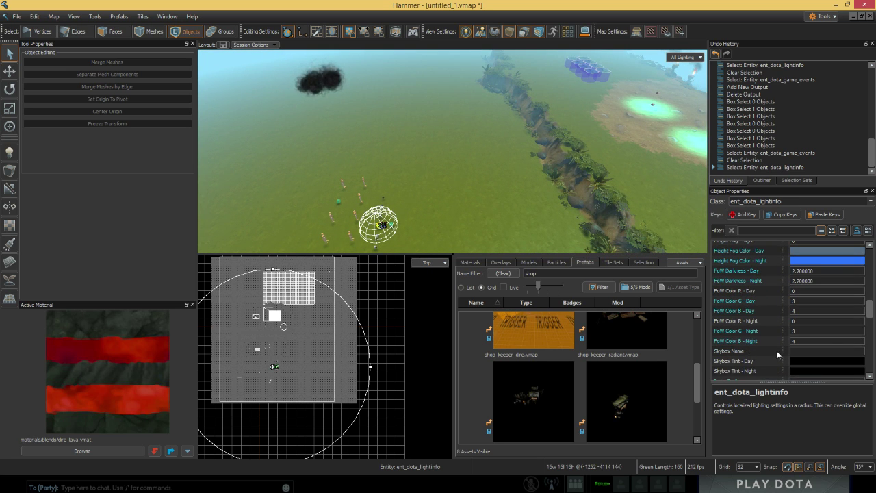
scroll(746, 342, down, 6)
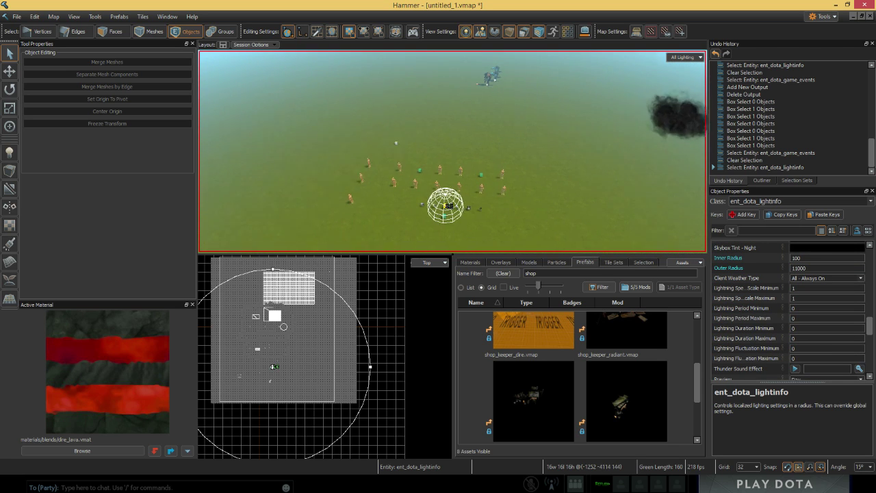
scroll(752, 325, down, 4)
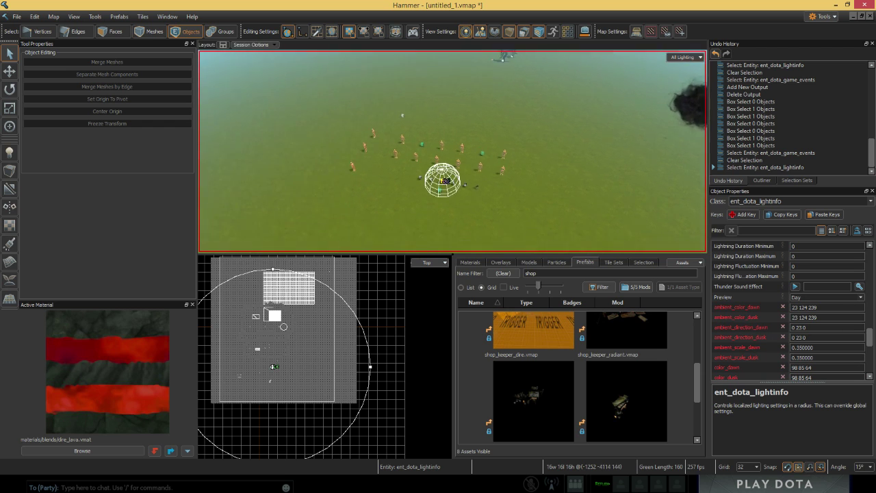
key(z)
scroll(761, 307, down, 8)
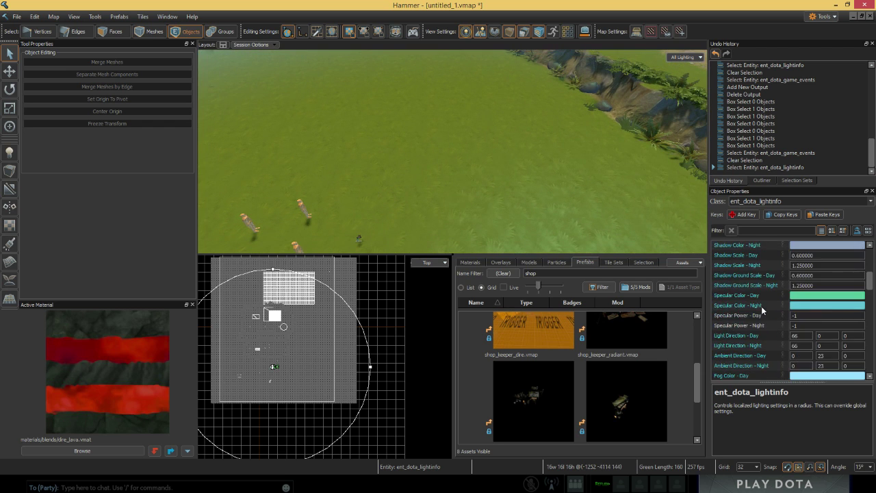
Step: Set the light info's Fog Start - Day and Fog Start - Night to 4000
scroll(761, 306, up, 10)
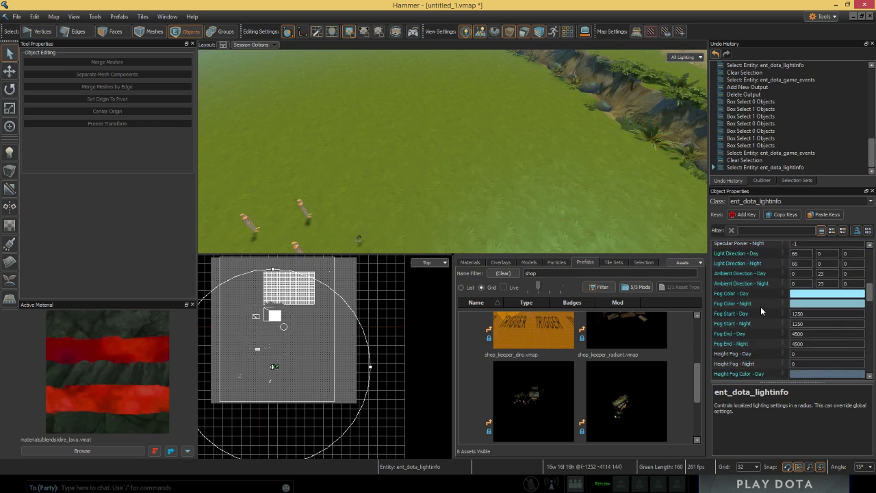
scroll(759, 307, down, 6)
right_drag(445, 137, 430, 92)
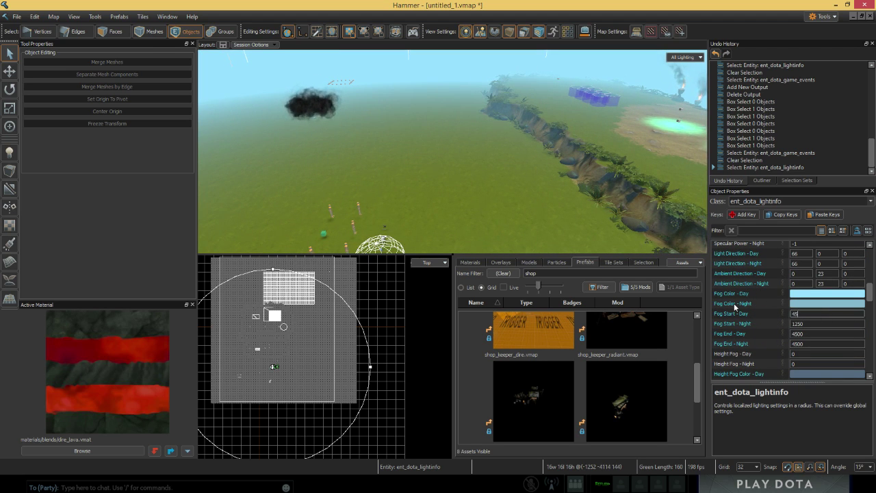
text(000)
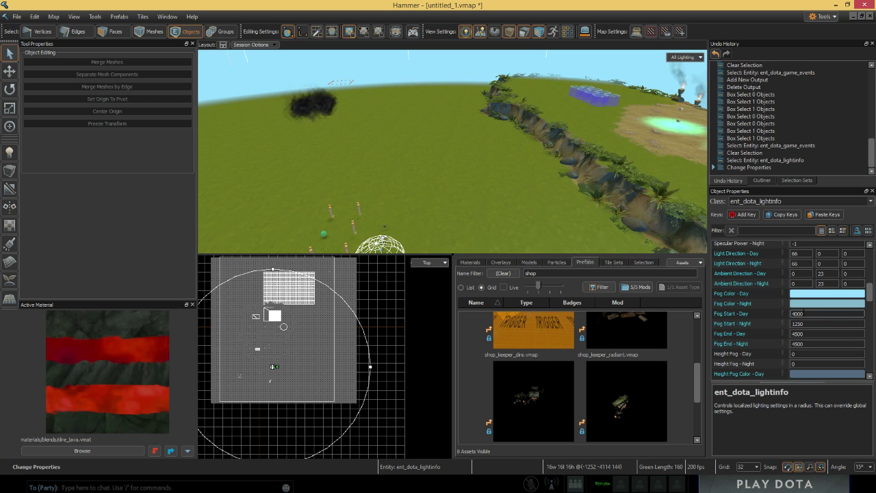
key(Tab)
key(Return)
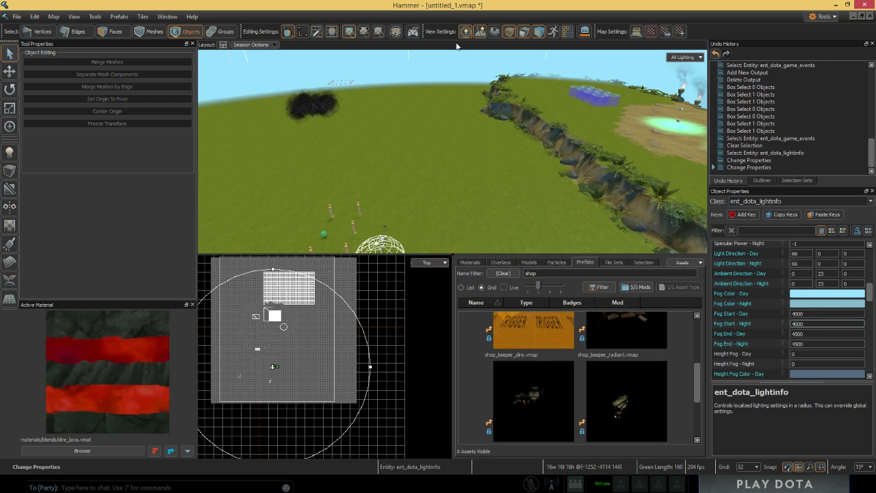
Step: Check the effect of the new fog start distance across the horizon, the cliffs and the ground around the light info
right_drag(455, 130, 521, 112)
click(739, 304)
right_drag(575, 157, 457, 109)
key(w)
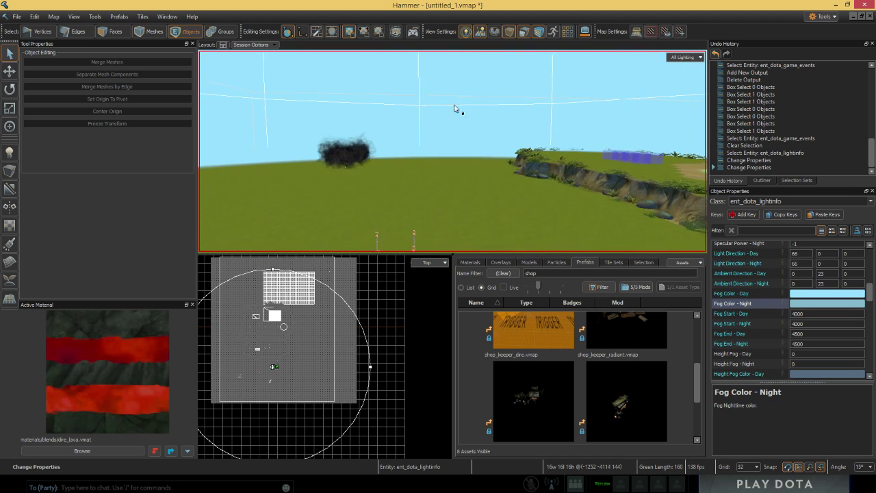
right_drag(504, 177, 533, 199)
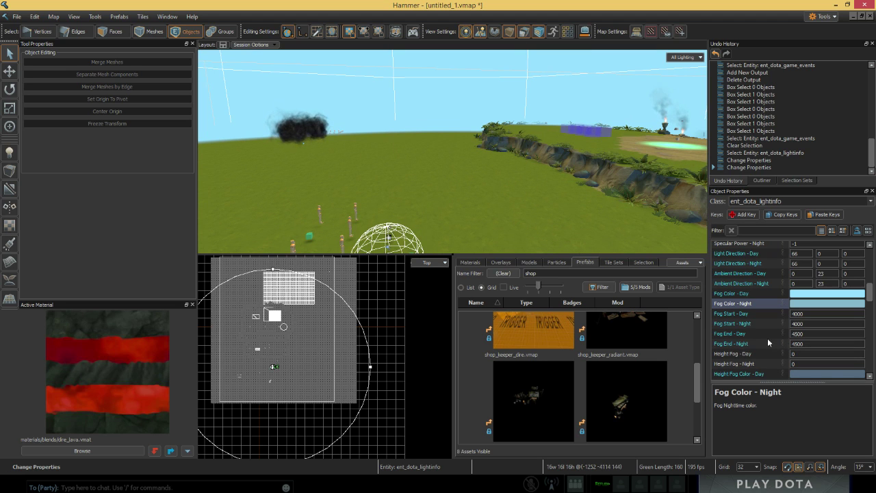
right_drag(464, 146, 465, 171)
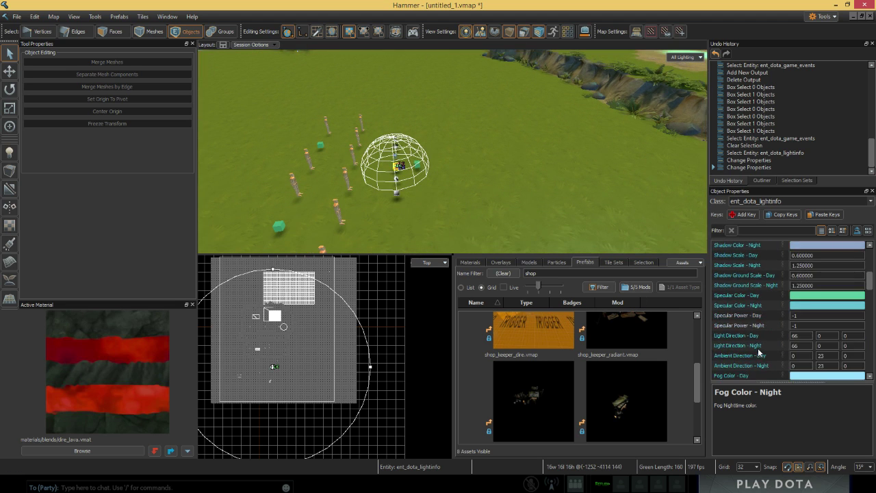
right_drag(594, 192, 594, 199)
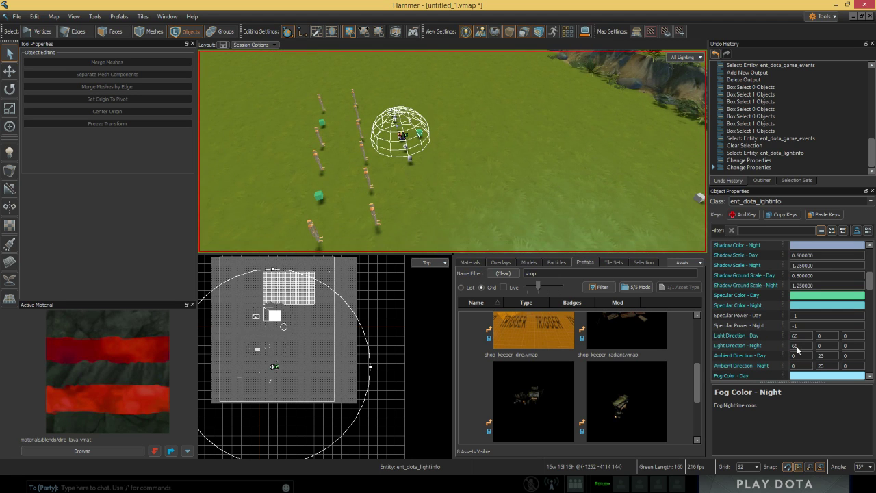
Step: Darken the light info's Color - Day to a dark brownish grey
scroll(763, 339, up, 4)
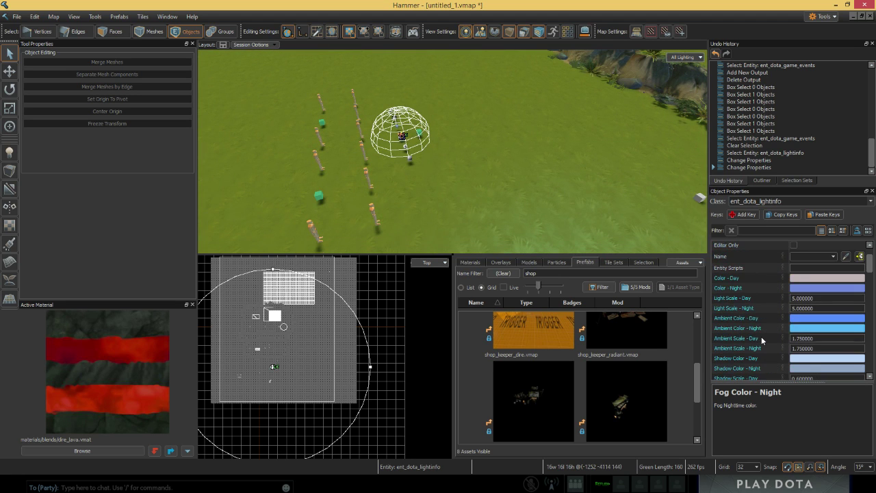
right_drag(672, 250, 633, 205)
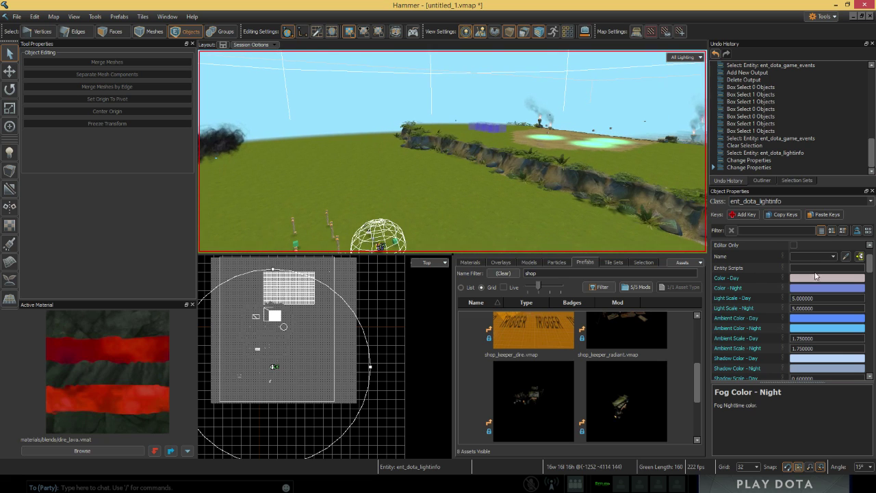
click(814, 280)
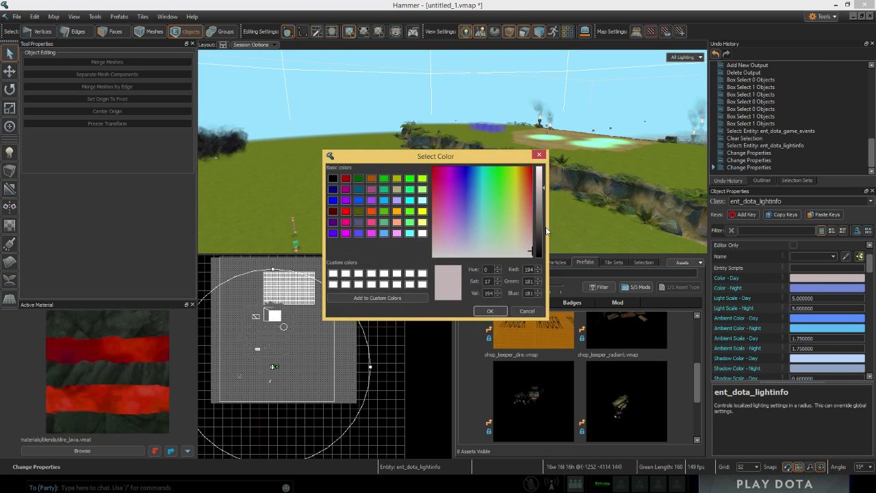
drag(546, 231, 544, 227)
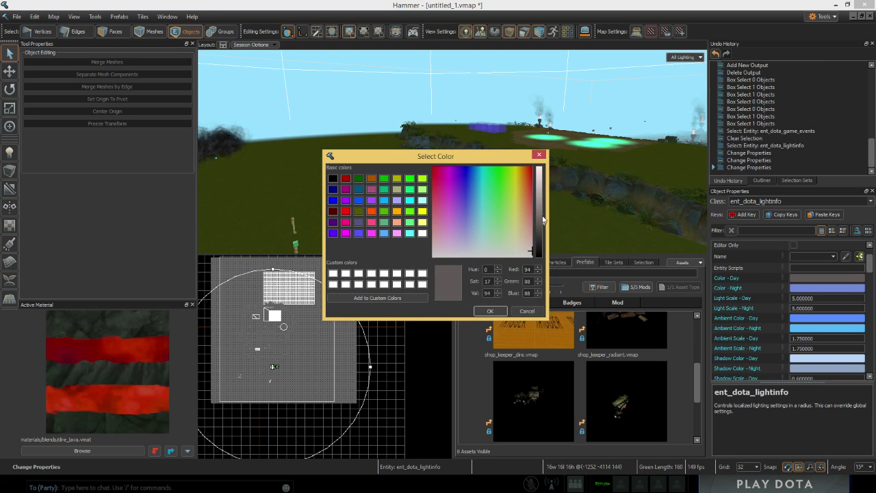
click(490, 311)
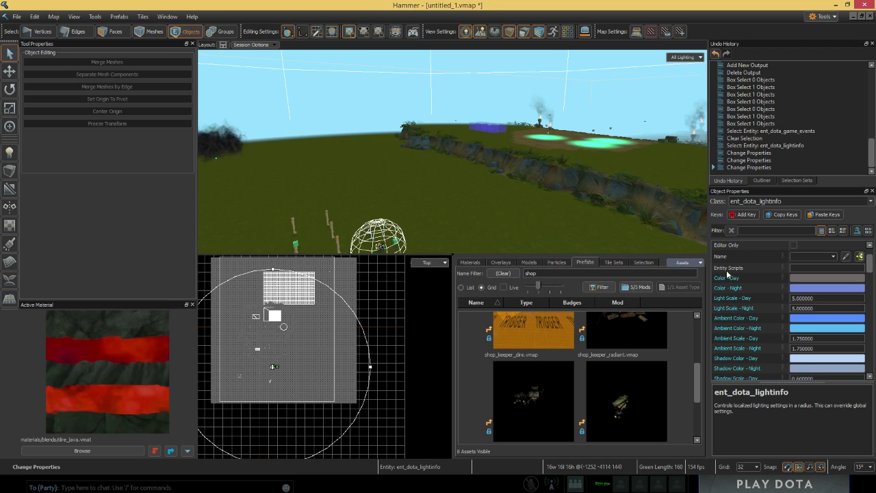
Step: Change the light info's Ambient Color - Day to a pale yellow-green
click(814, 320)
mouse_move(513, 206)
mouse_down()
mouse_move(518, 183)
mouse_move(500, 216)
mouse_up()
mouse_move(520, 179)
mouse_down()
mouse_move(487, 200)
mouse_move(520, 186)
mouse_up()
click(505, 312)
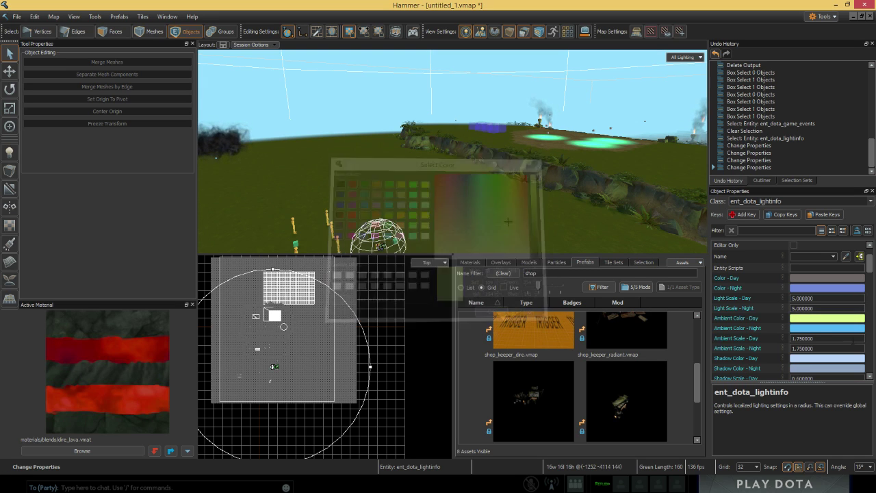
Step: Try other Shadow Color - Day values such as magenta on the light info, and discard the color change
scroll(808, 332, down, 3)
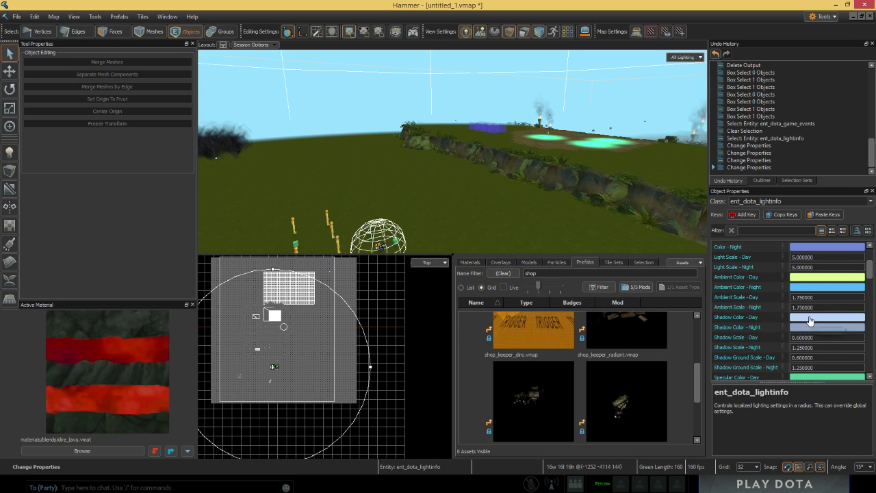
click(810, 320)
drag(493, 227, 449, 169)
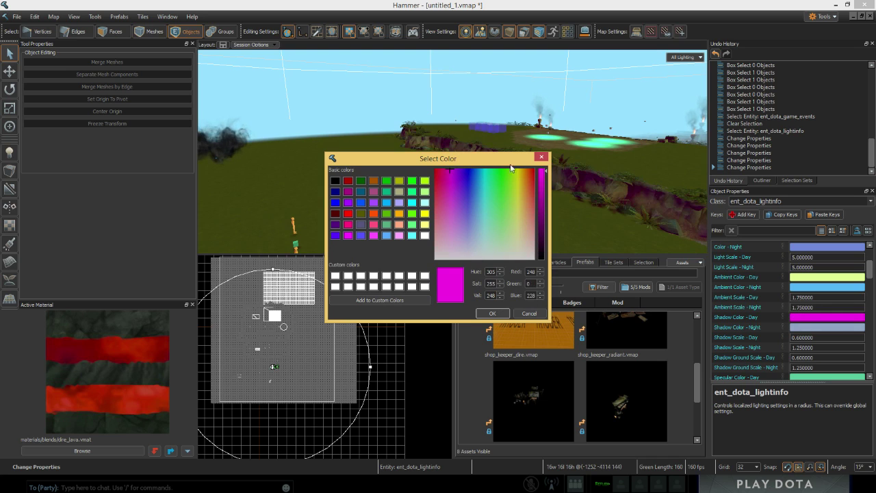
mouse_move(459, 219)
mouse_down()
mouse_move(468, 179)
mouse_move(468, 229)
mouse_up()
click(529, 313)
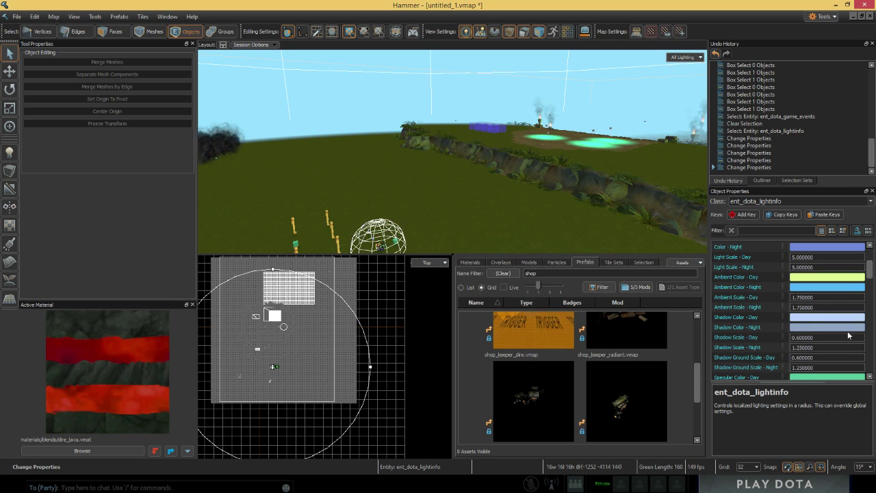
Step: Try a different Specular Color - Day on the light info, and discard the color change
scroll(768, 342, down, 3)
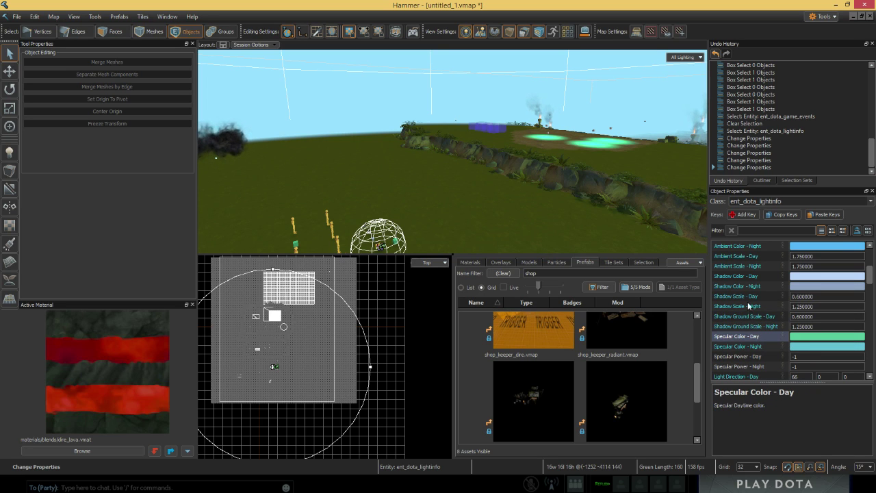
click(808, 336)
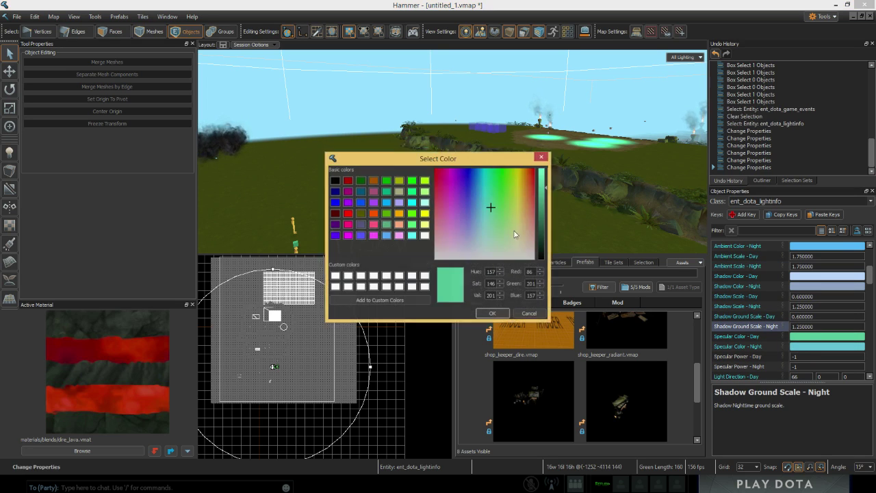
drag(516, 233, 438, 207)
click(528, 314)
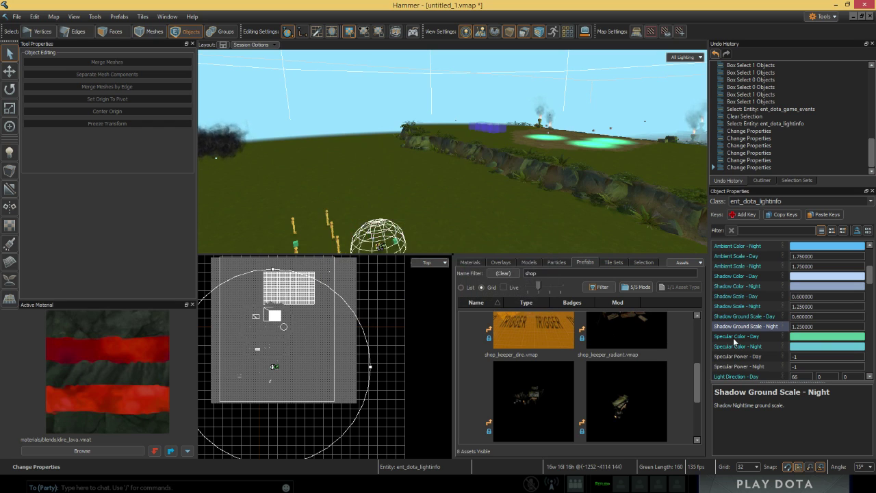
Step: Examine the light info's specular power, light direction, height fog, fog-of-war, skybox and radius settings
right_drag(466, 151, 486, 229)
scroll(741, 348, down, 2)
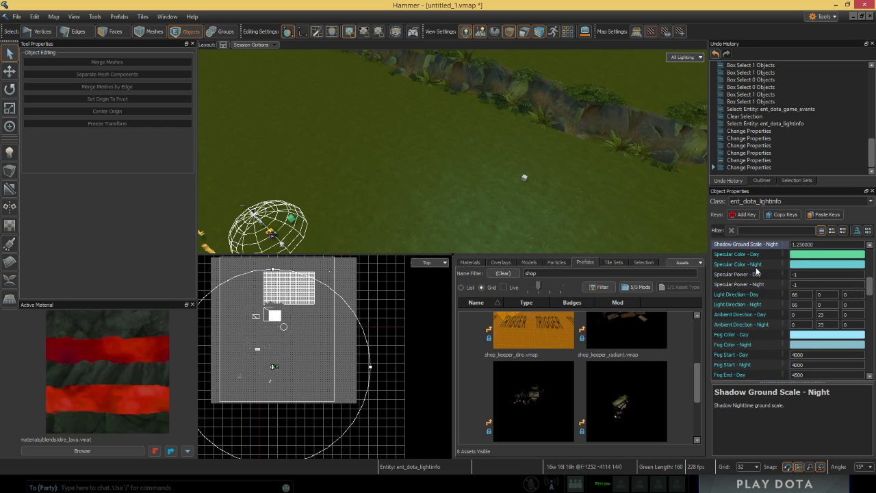
scroll(758, 323, down, 1)
scroll(759, 323, up, 1)
scroll(756, 306, down, 1)
scroll(803, 301, down, 2)
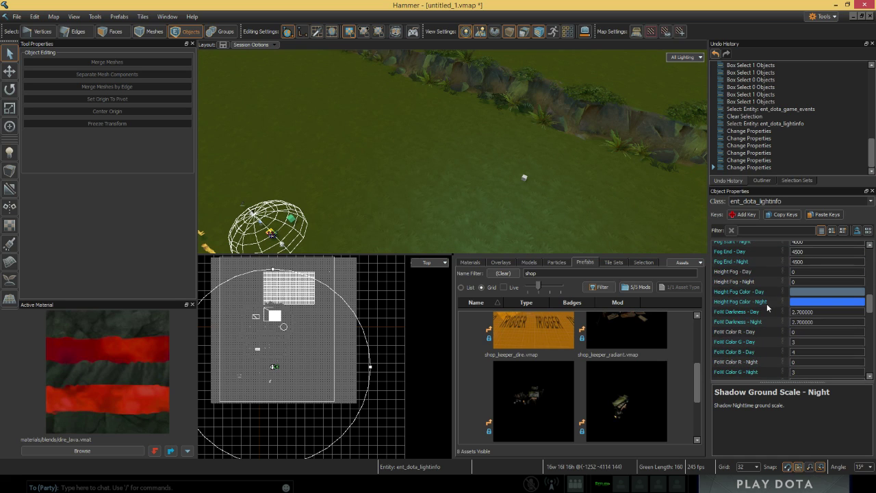
scroll(760, 305, down, 1)
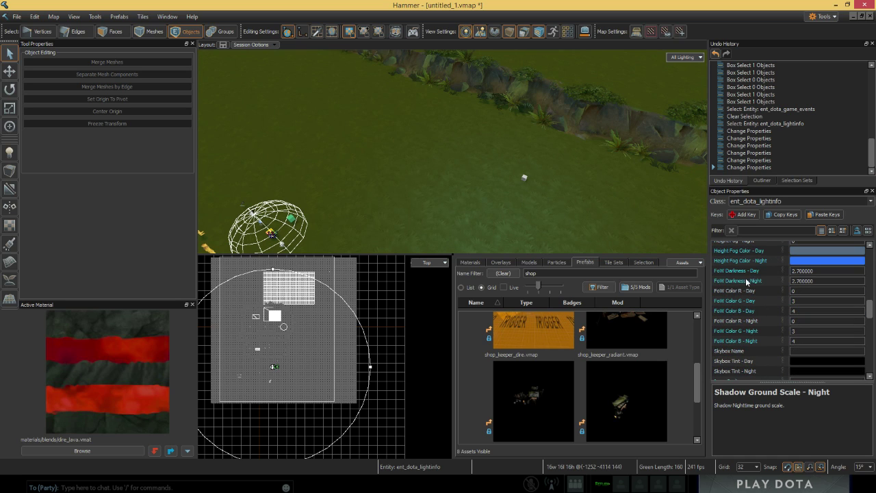
key(z)
scroll(783, 326, down, 2)
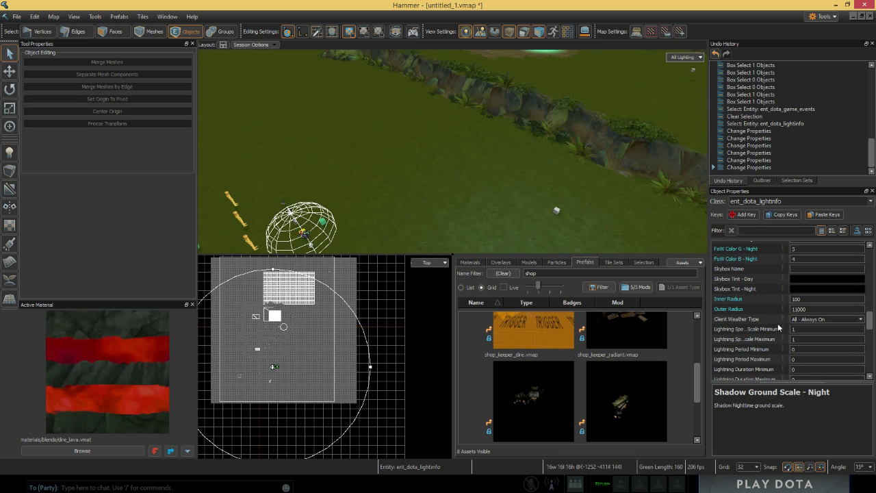
Step: Set the light info's Outer Radius to 5000 and view its area of effect from above the map
key(z)
key(z)
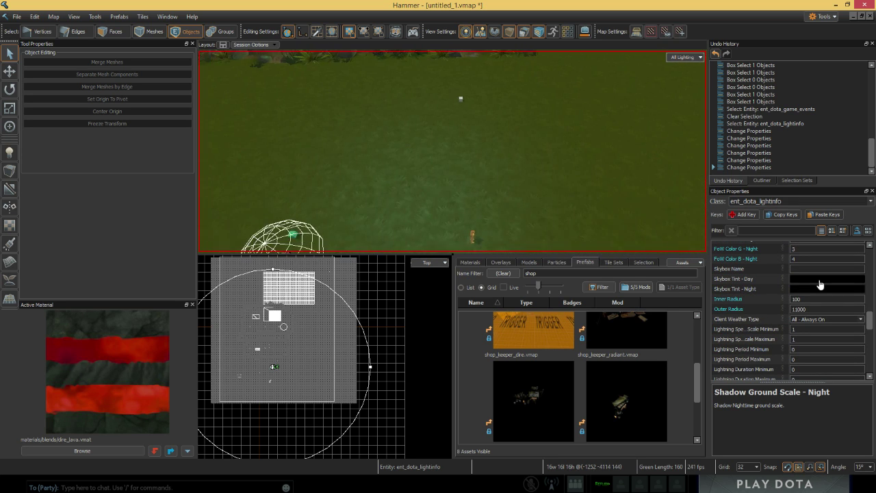
drag(809, 310, 704, 302)
text(5000)
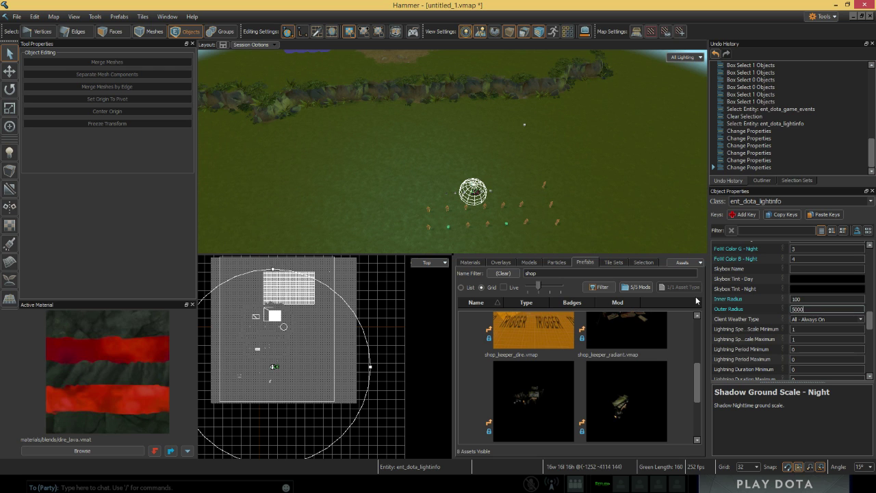
key(Return)
key(z)
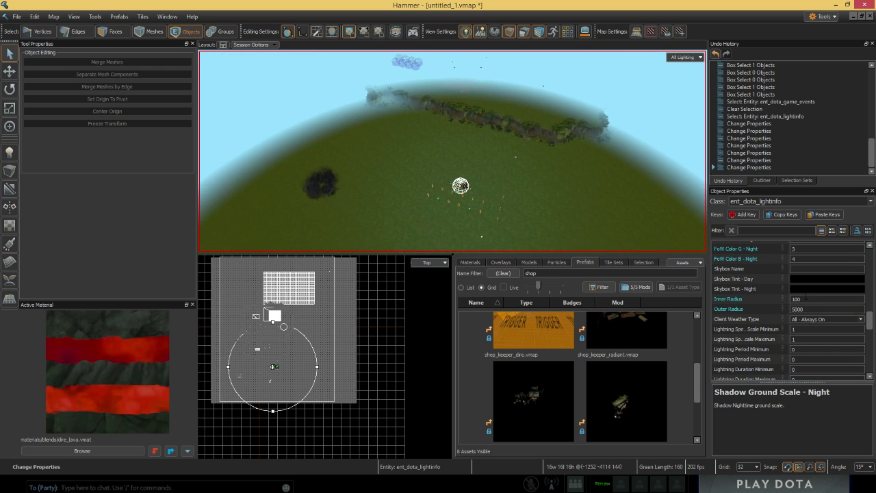
Step: Set the light info's Outer Radius to 2000 and view its reduced area of effect over the terrain
text(z)
text(2000)
key(Return)
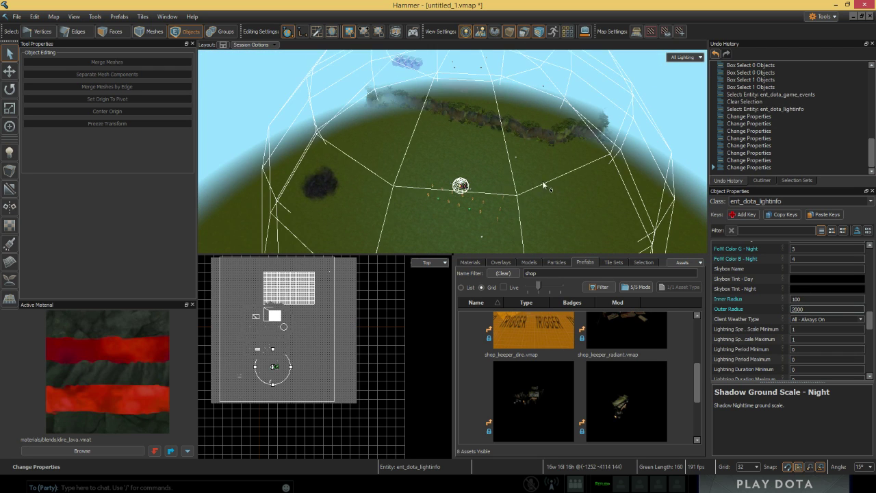
key(z)
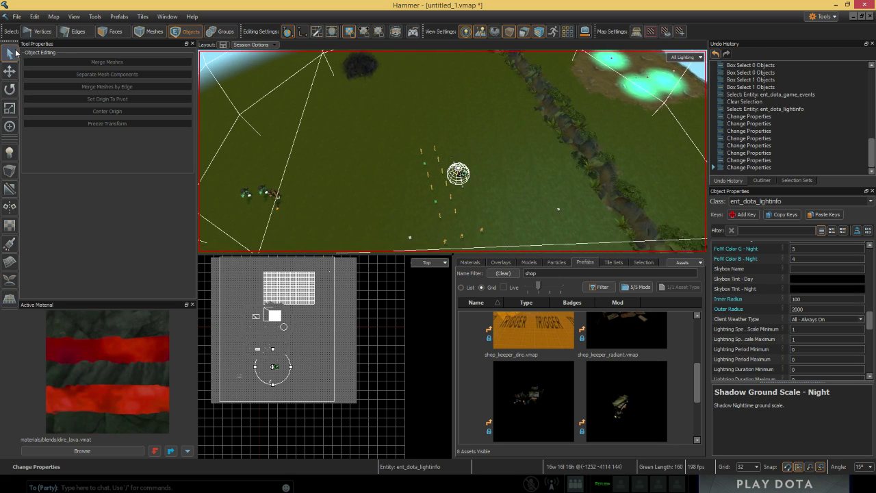
Step: Clone the light info and place the copy about 2436 units away along the X axis
key(w)
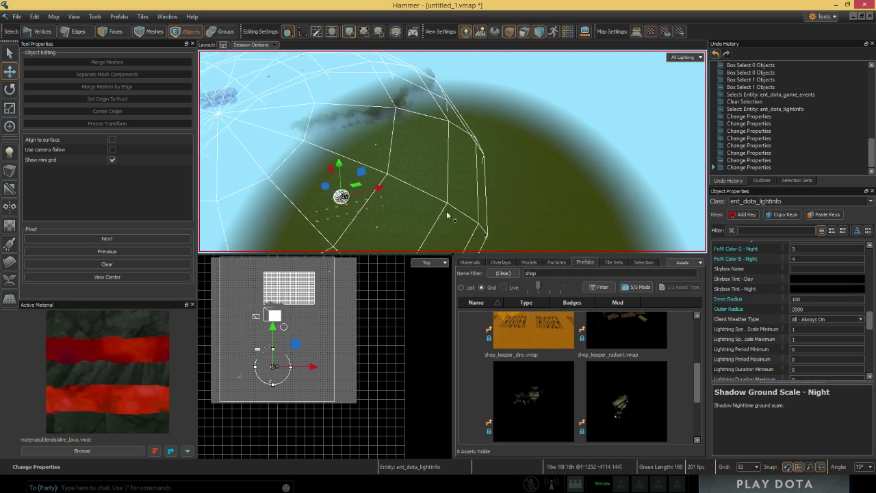
mouse_move(383, 195)
shift+mouse_down()
mouse_move(525, 189)
mouse_move(517, 209)
shift+mouse_up()
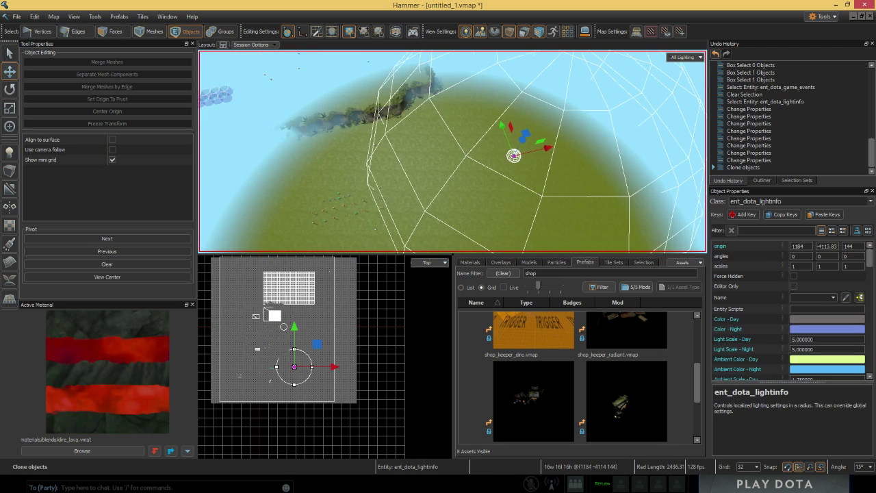
right_drag(517, 206, 391, 156)
Step: Select both light infos together and inspect how their areas of effect overlap
ctrl+click(394, 158)
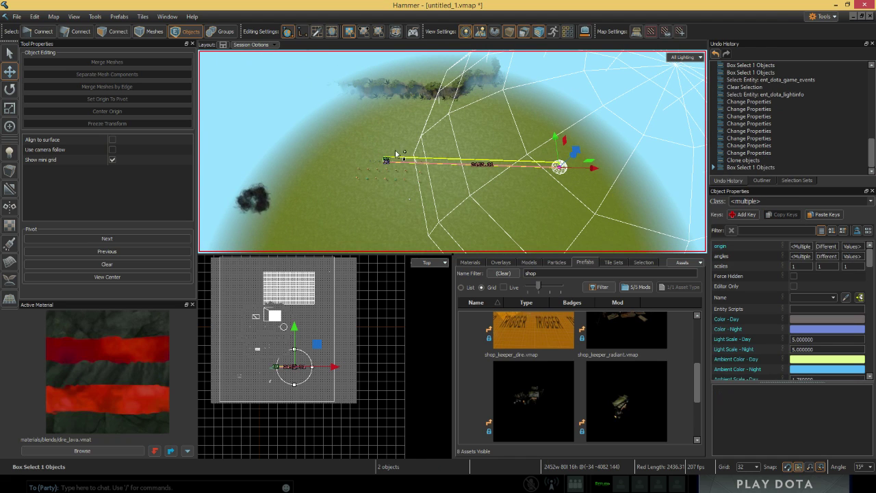
ctrl+drag(396, 151, 379, 168)
right_drag(398, 164, 498, 190)
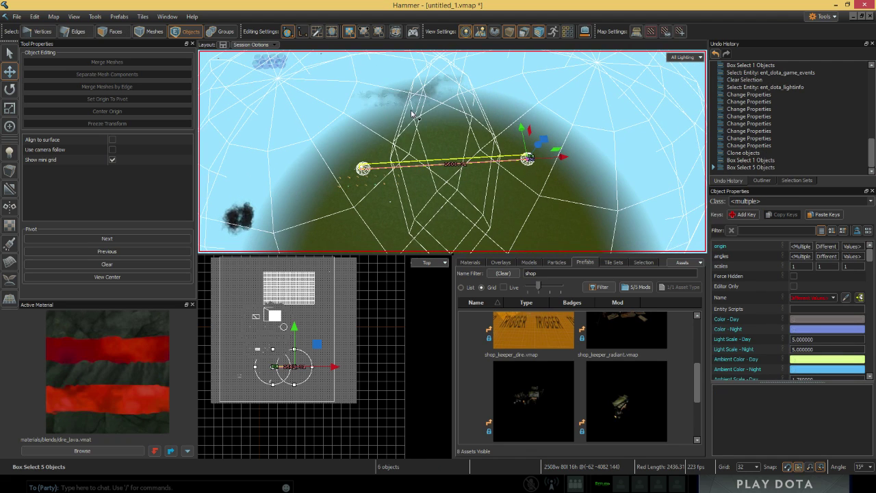
right_drag(444, 132, 424, 171)
right_drag(452, 152, 253, 173)
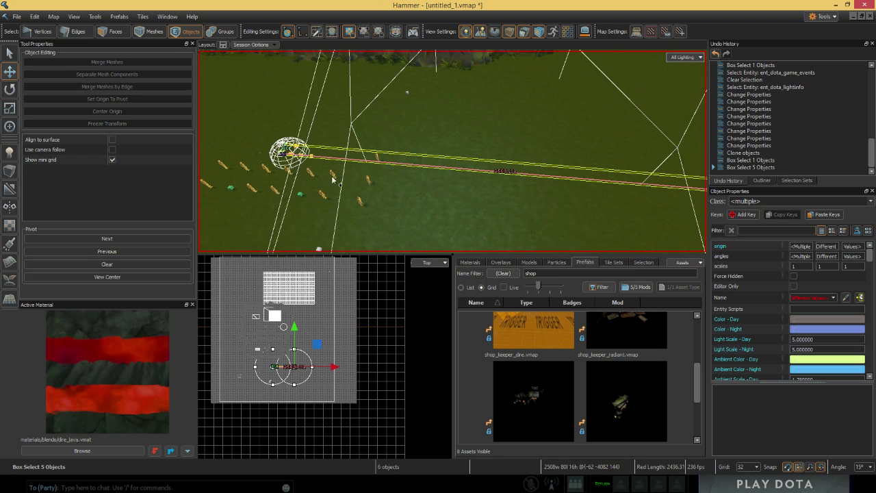
right_drag(332, 179, 476, 144)
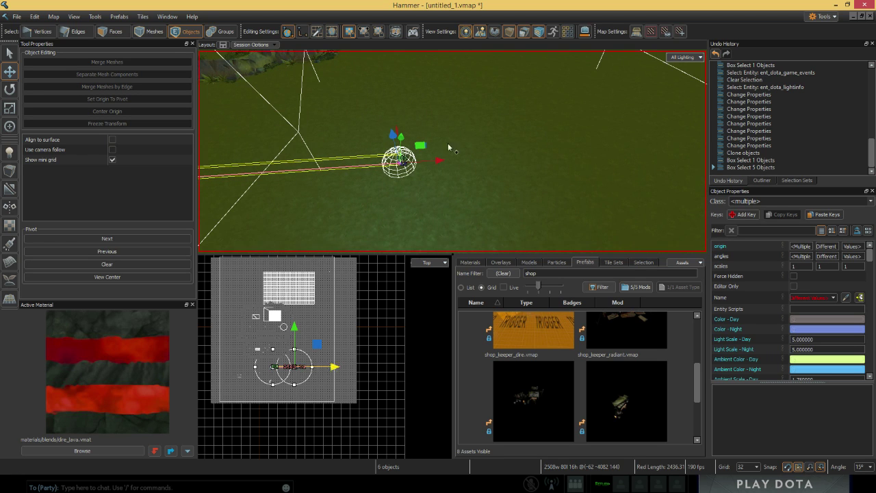
Step: Brighten the cloned light info's Color - Day to a pale pink and clear the selection
drag(446, 121, 374, 198)
scroll(740, 315, down, 2)
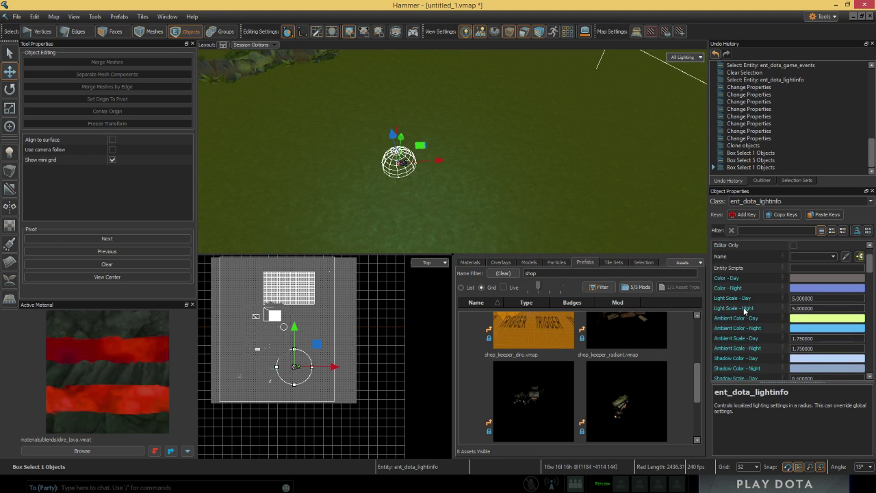
click(803, 282)
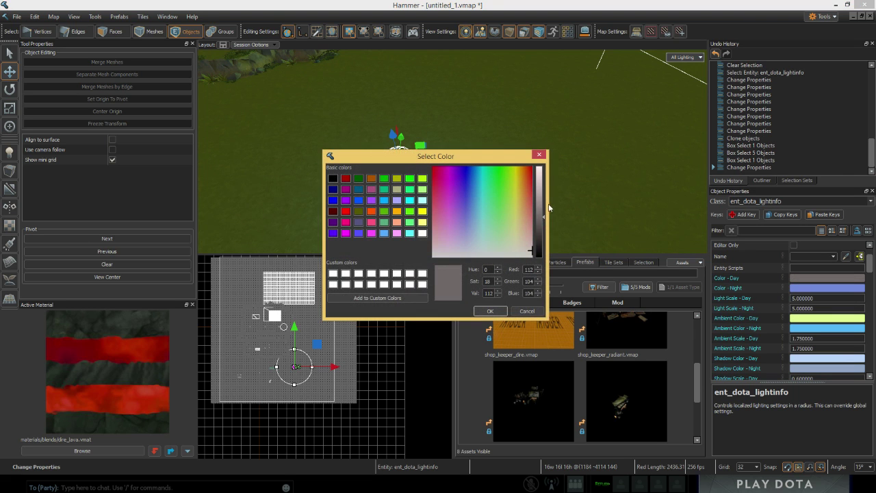
drag(541, 203, 541, 178)
click(490, 310)
key(Escape)
Step: Alternate the selection between the original light info and its clone to compare their daytime lighting on the terrain
key(z)
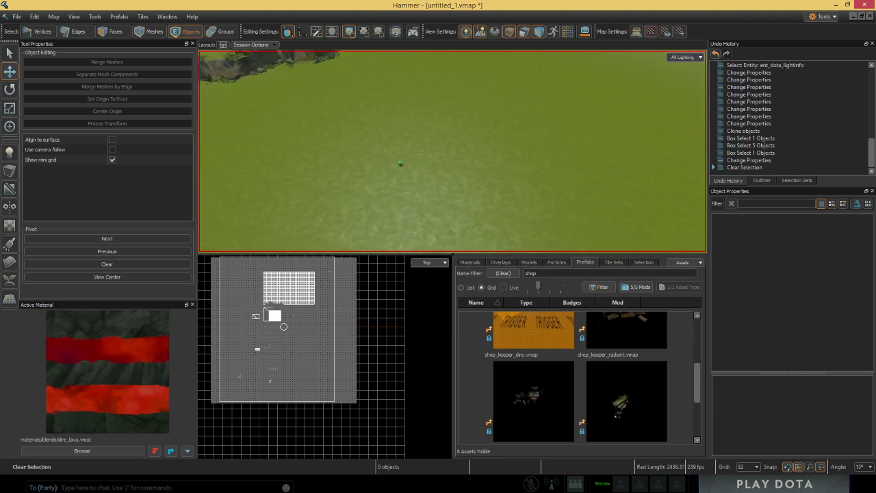
key(z)
drag(382, 124, 354, 162)
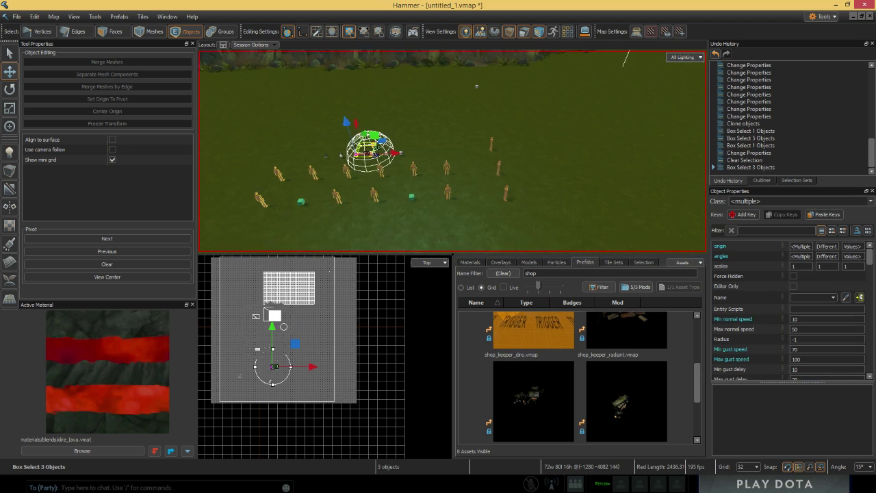
key(z)
key(z)
drag(563, 139, 762, 209)
key(z)
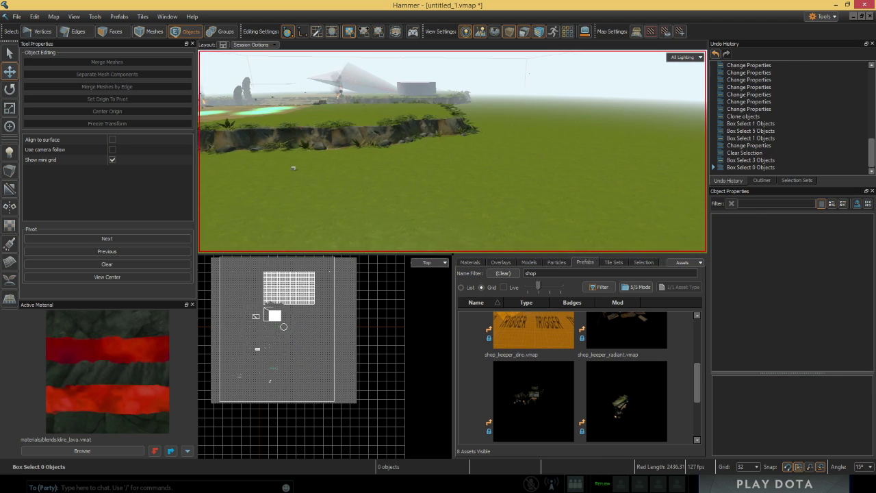
key(z)
drag(574, 164, 489, 201)
key(z)
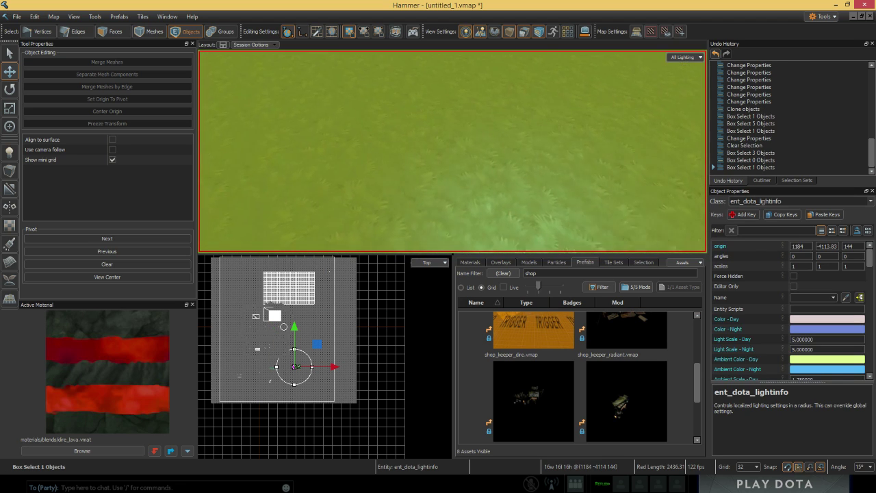
key(z)
drag(399, 144, 507, 178)
key(z)
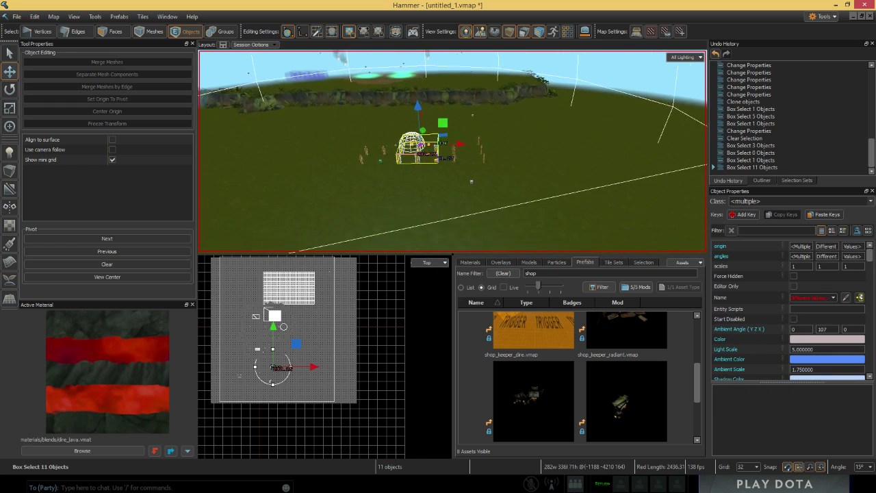
key(z)
drag(601, 144, 509, 176)
key(z)
key(z)
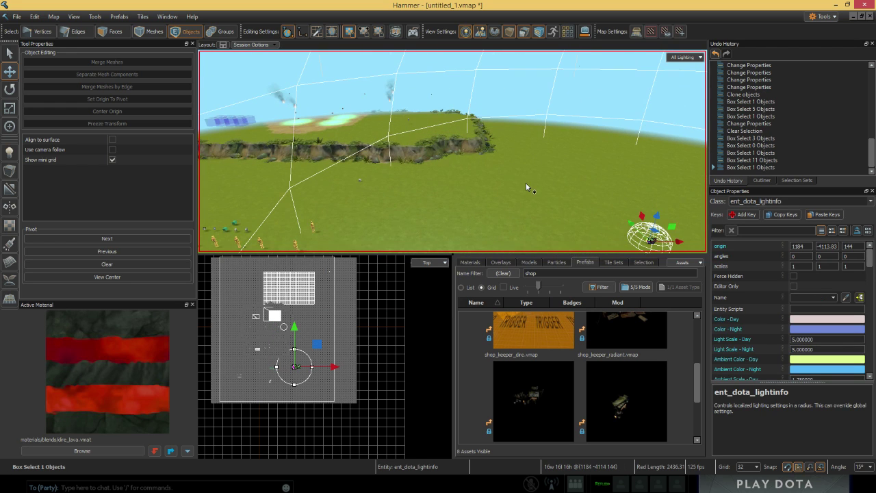
key(z)
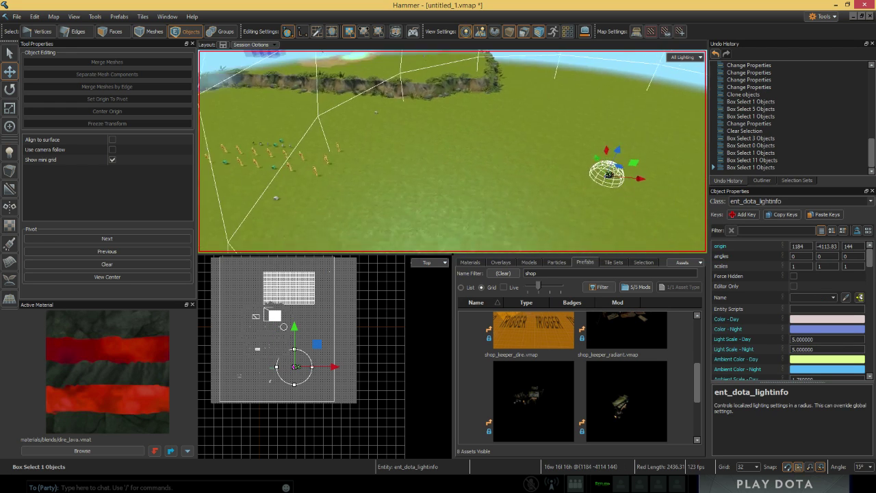
Step: Set the cloned light info's Inner Radius to 2000 and clear the selection
key(z)
scroll(725, 301, down, 6)
scroll(732, 311, down, 8)
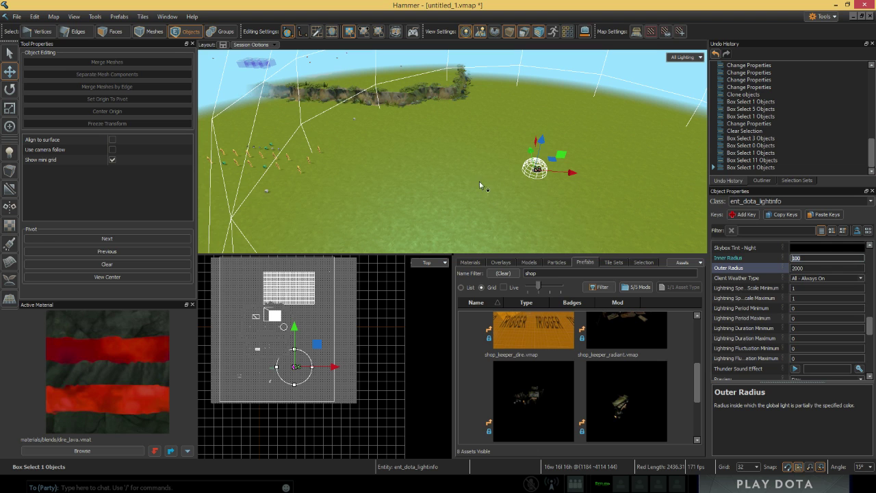
text(2000)
key(Return)
click(440, 178)
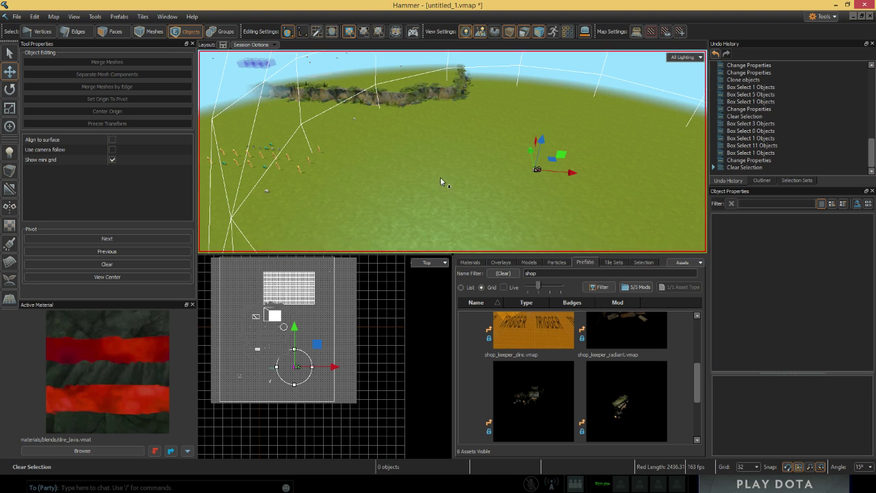
Step: Select the original light info and then the clone again to compare the lighting with the enlarged inner radius
key(z)
key(z)
drag(419, 150, 393, 176)
drag(373, 143, 474, 200)
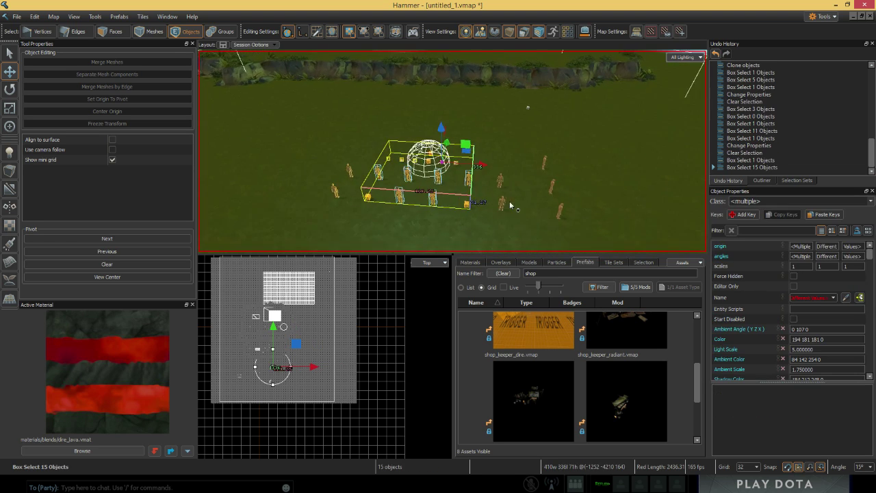
right_drag(511, 204, 442, 174)
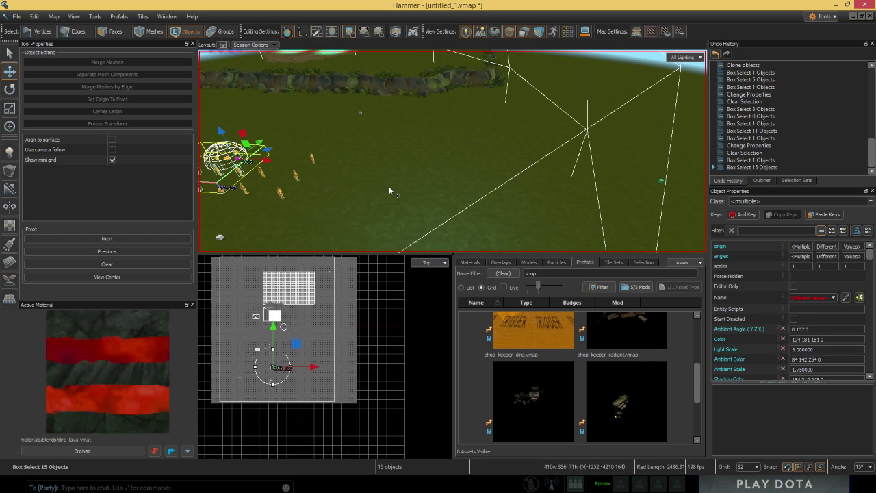
scroll(499, 186, down, 4)
drag(590, 152, 487, 226)
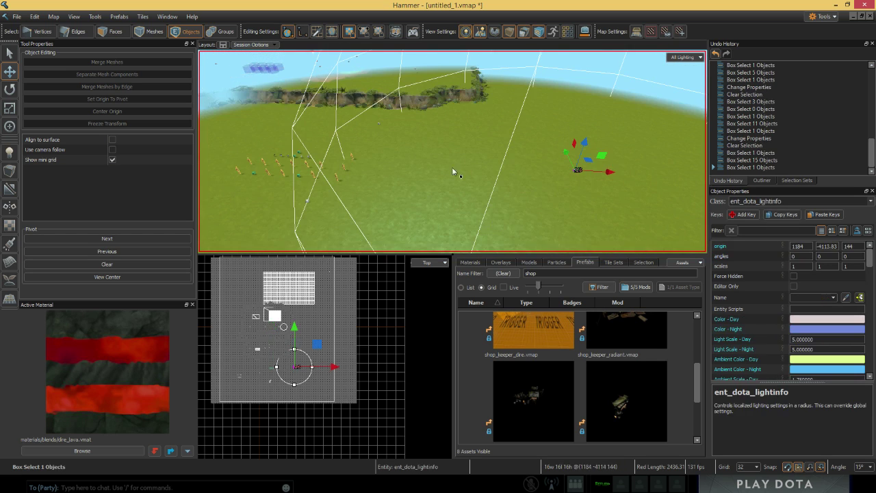
Step: Review the clone's radius properties, then inspect the map's lighting with the original light info selected
right_drag(452, 168, 452, 219)
mouse_move(603, 218)
right_down()
mouse_move(595, 161)
mouse_move(616, 141)
mouse_move(627, 150)
mouse_move(603, 218)
right_up()
scroll(746, 293, down, 6)
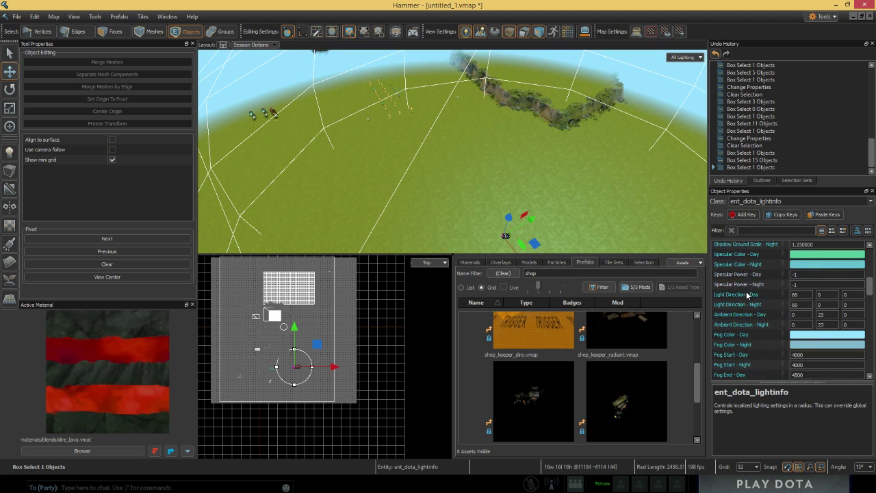
scroll(747, 294, down, 8)
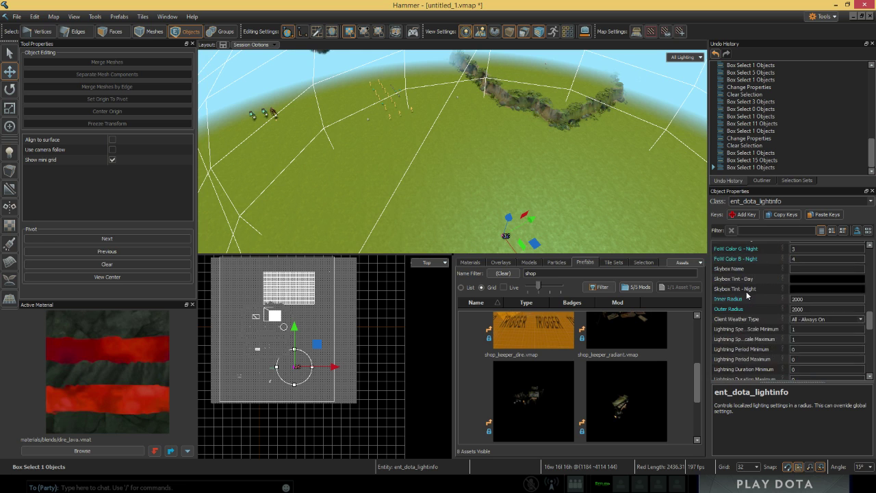
scroll(747, 295, down, 2)
mouse_move(516, 176)
right_down()
mouse_move(527, 147)
mouse_move(516, 176)
mouse_move(510, 164)
right_up()
drag(518, 199, 497, 231)
right_drag(518, 171, 664, 168)
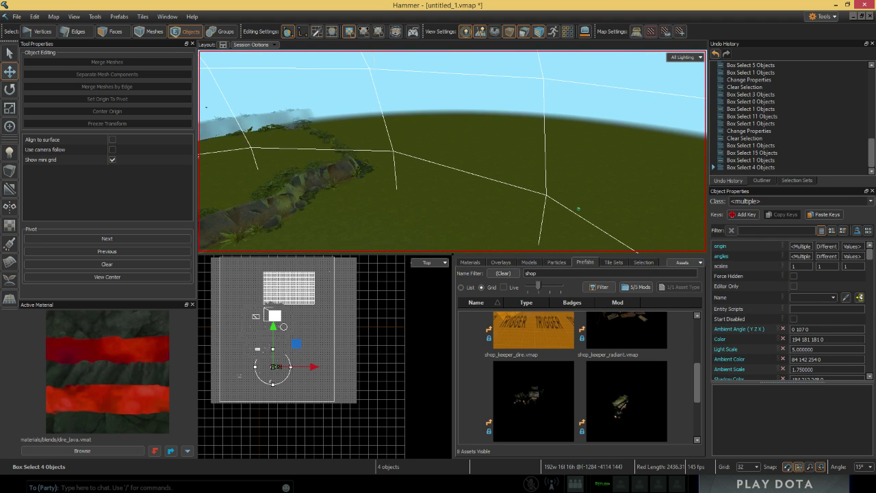
right_drag(526, 175, 431, 195)
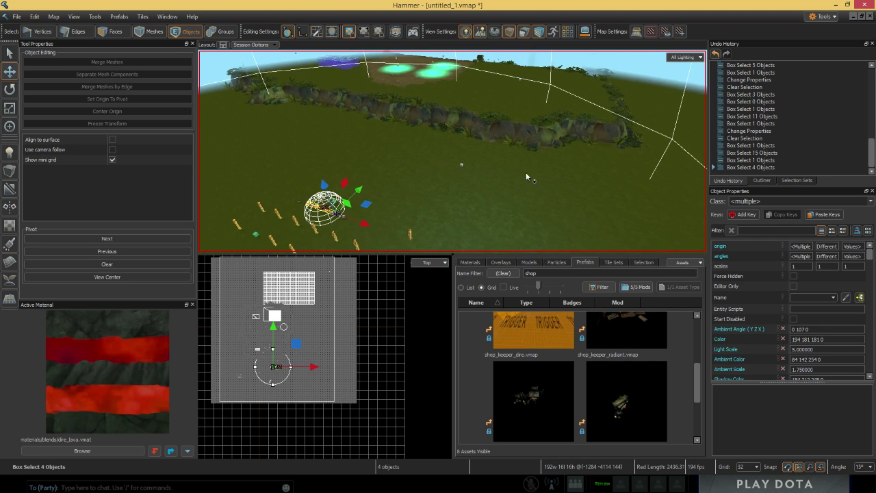
drag(442, 149, 441, 148)
right_drag(441, 147, 527, 130)
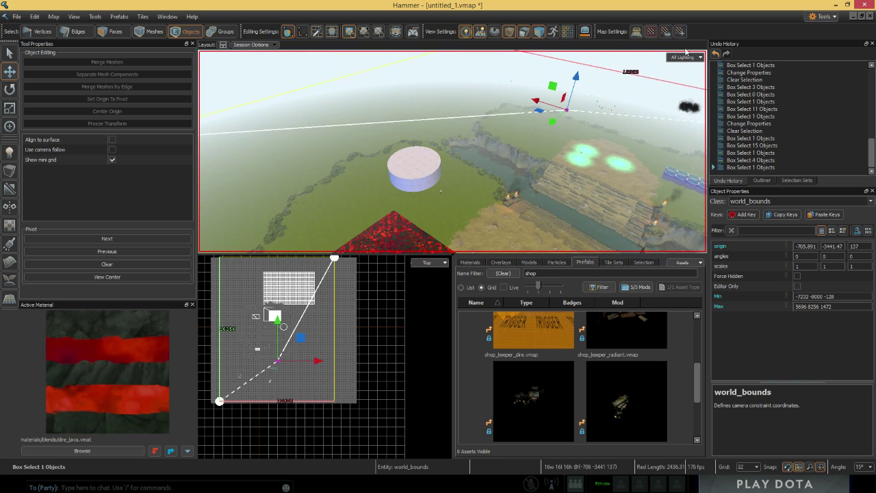
Step: Show the 3D view in Fullbright to select the cloned light info, and return the view to All Lighting
click(687, 59)
click(685, 102)
right_drag(487, 87, 457, 161)
click(457, 161)
click(684, 58)
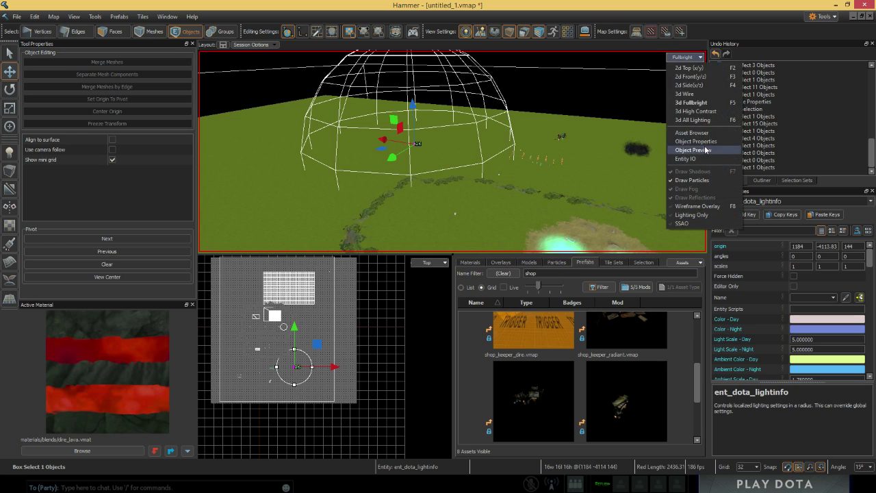
click(709, 123)
Step: Set the cloned light info's Preview to Night and view the terrain under night lighting
right_drag(579, 75, 670, 253)
key(w)
scroll(753, 345, down, 10)
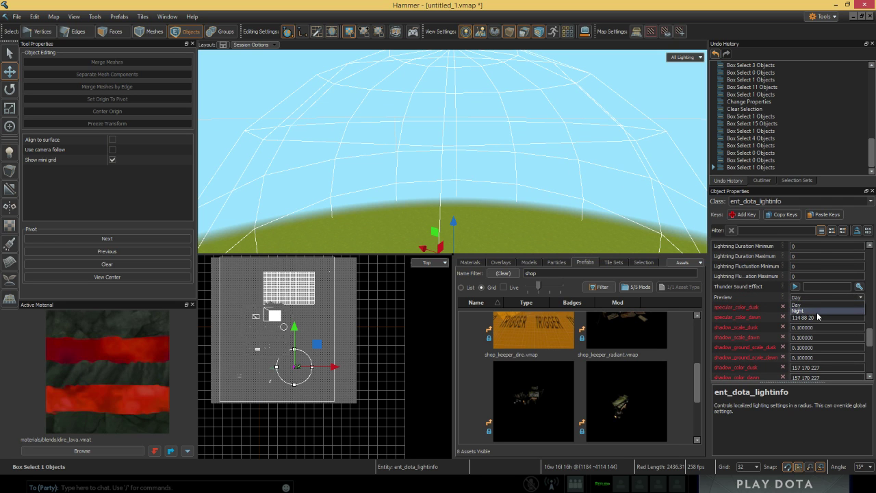
click(816, 311)
right_drag(667, 124, 675, 243)
Step: Change the cloned light info's Color - Night to a dark blue with RGB 34, 49, 103
scroll(740, 278, up, 9)
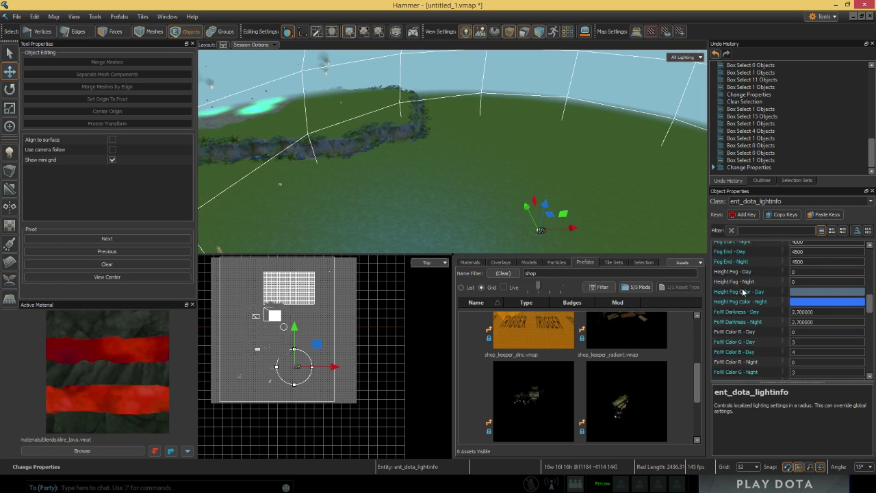
scroll(761, 308, up, 6)
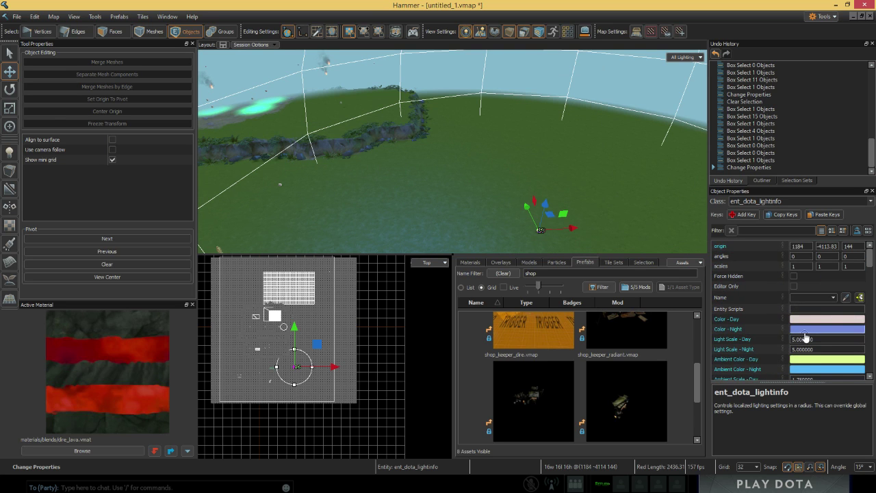
click(805, 330)
click(471, 198)
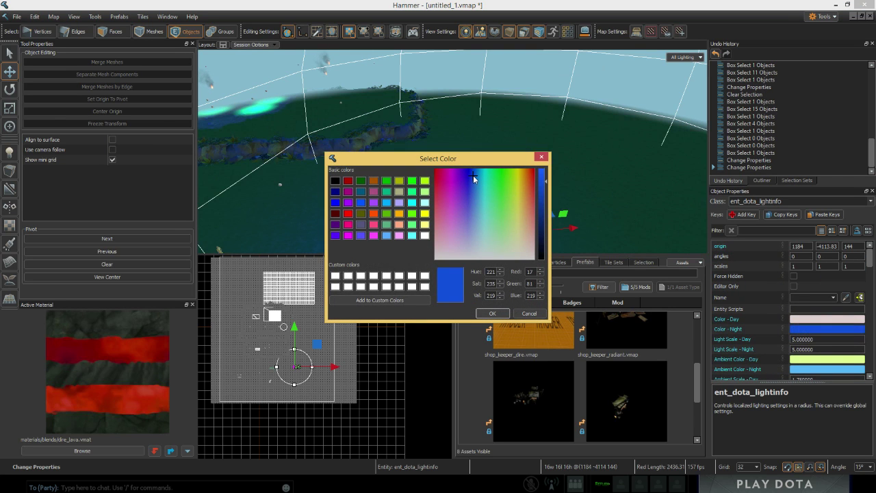
click(545, 226)
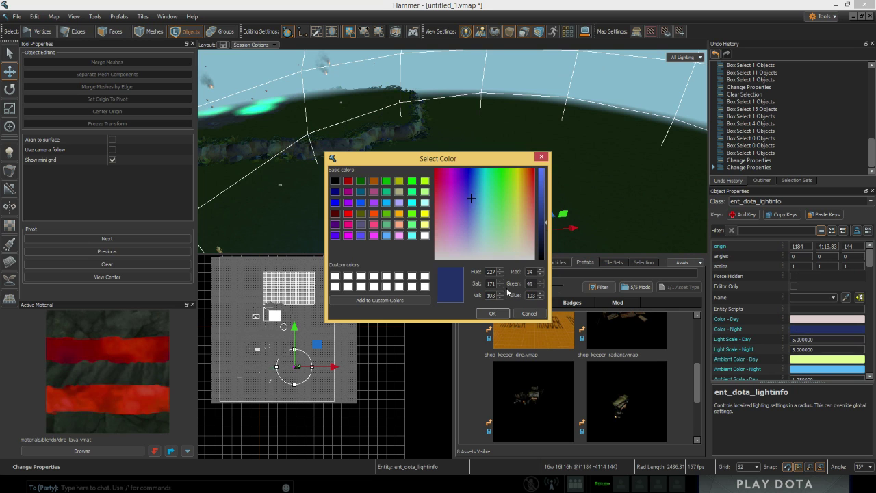
click(492, 313)
right_drag(547, 171, 490, 117)
Step: Clear the object selection and activate the Asset Sprayer tool
click(510, 188)
click(36, 239)
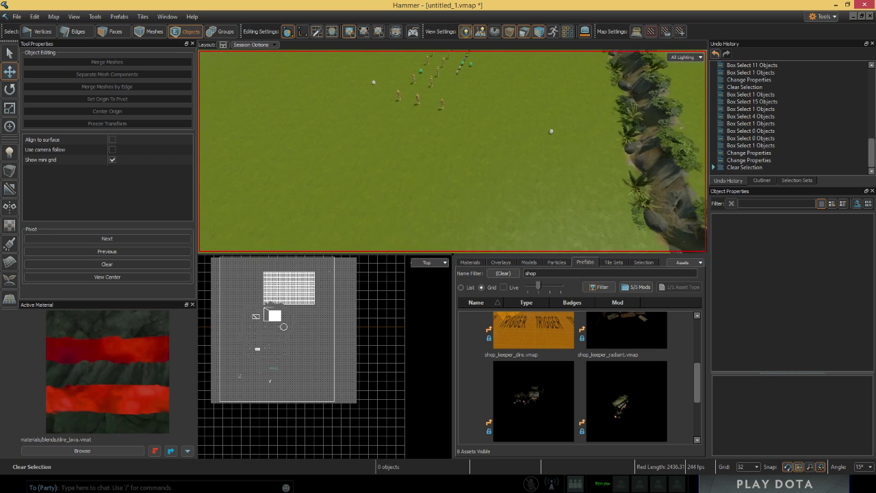
click(10, 280)
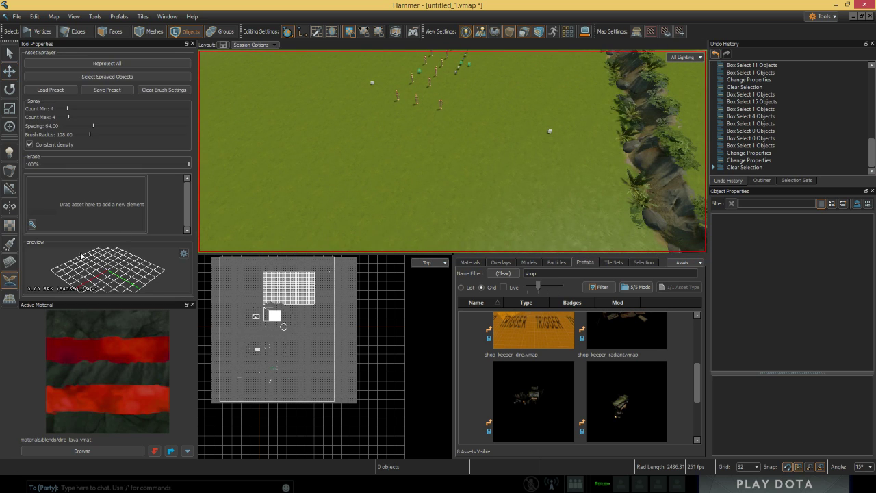
Step: Filter the model assets by "crystal", widen the asset browser, and find the crystal prop models
click(534, 263)
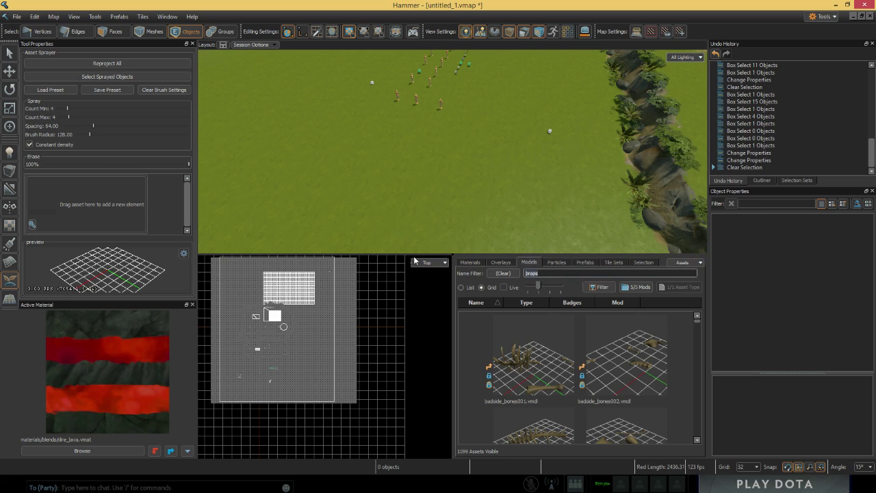
text(crystal)
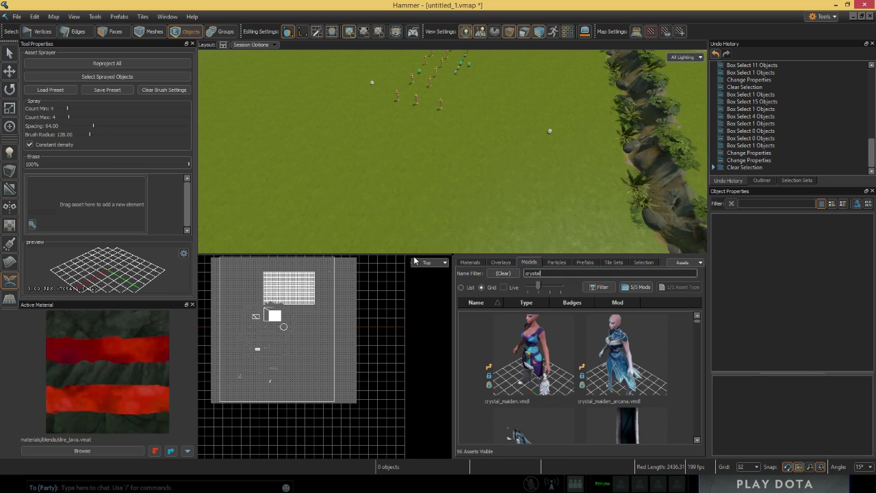
scroll(571, 356, down, 5)
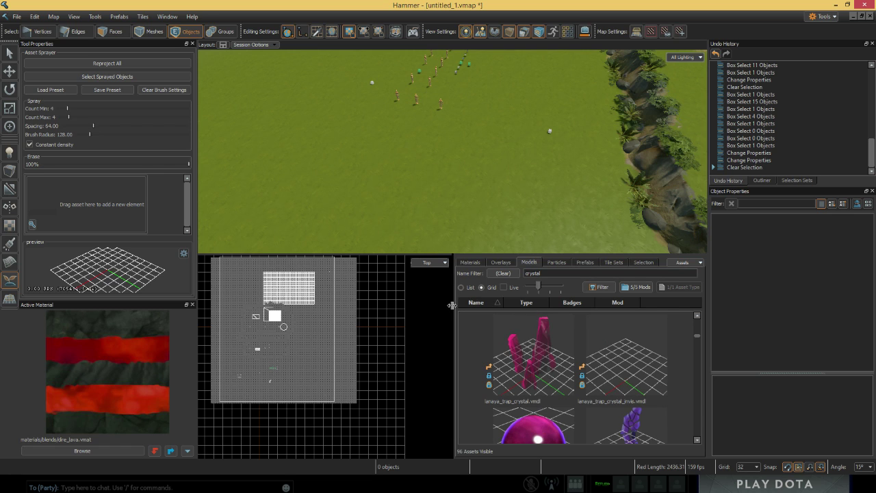
drag(296, 299, 254, 300)
right_drag(353, 208, 294, 143)
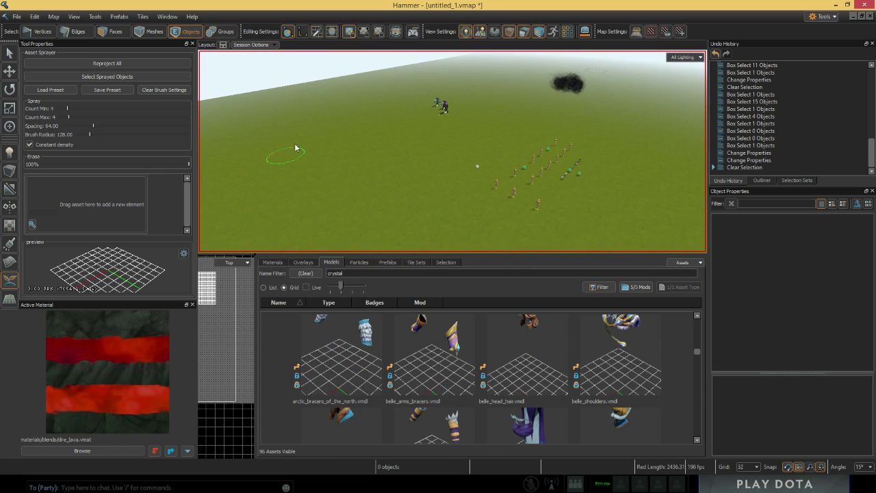
right_drag(370, 182, 410, 184)
scroll(405, 359, down, 8)
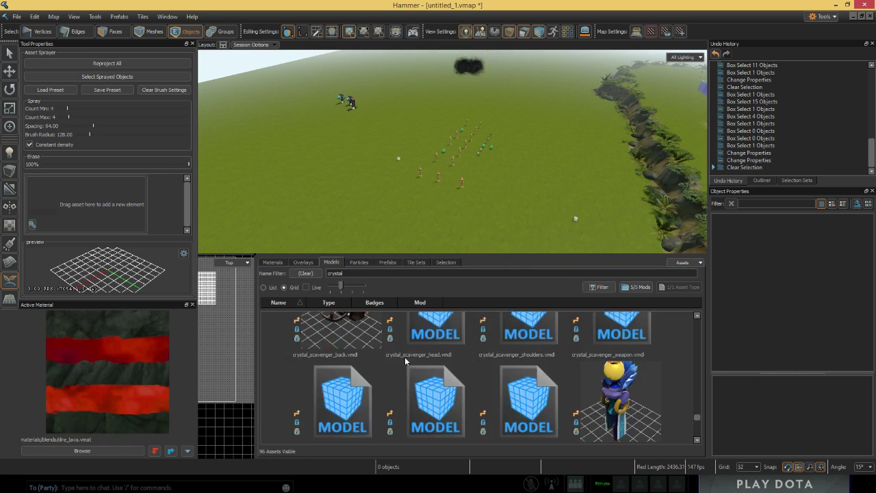
scroll(406, 361, down, 3)
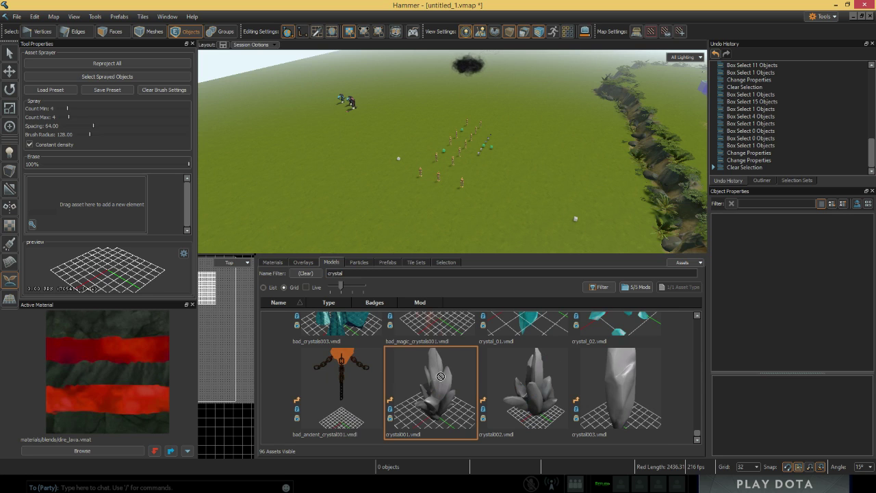
Step: Add crystal001, crystal002 and crystal003 as elements of the Asset Sprayer
drag(440, 376, 113, 199)
mouse_move(524, 390)
mouse_down()
mouse_move(123, 233)
mouse_move(472, 356)
mouse_up()
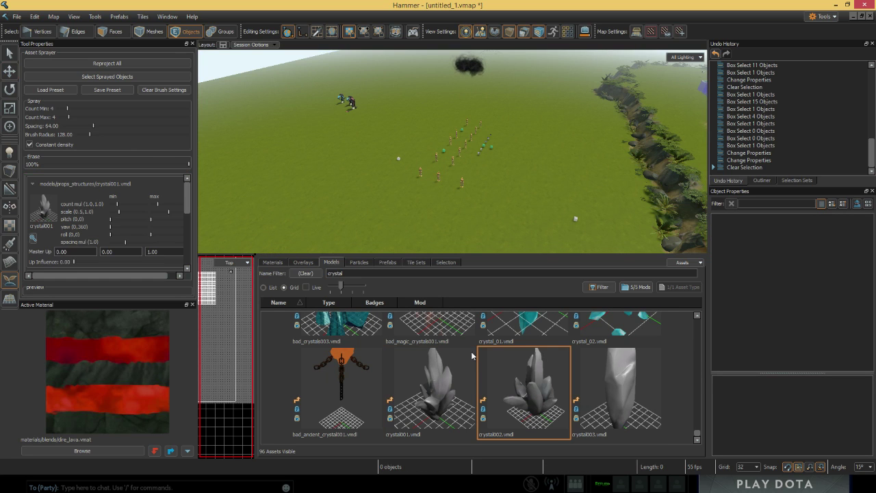
drag(560, 375, 112, 243)
Step: Examine the spray settings of the added crystal elements and the cliff line where they can be sprayed
mouse_move(312, 193)
right_down()
mouse_move(339, 183)
mouse_move(317, 183)
mouse_move(325, 182)
right_up()
middle_drag(324, 183, 466, 200)
scroll(466, 200, down, 10)
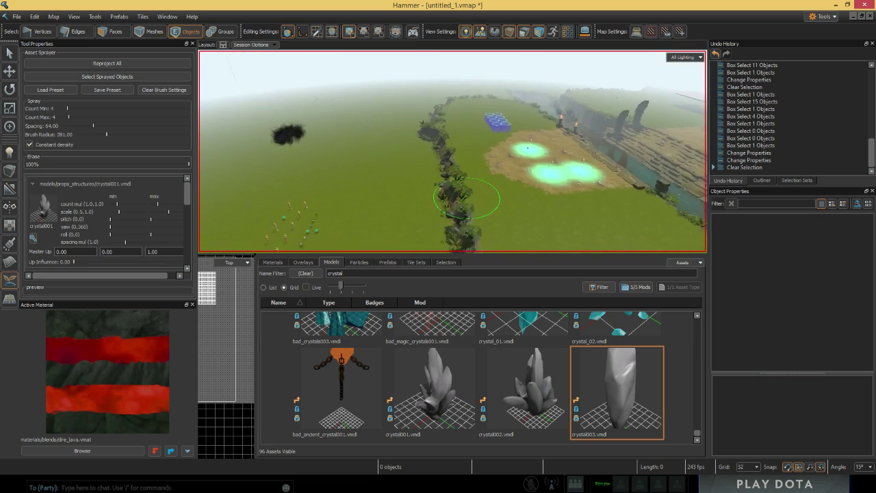
scroll(466, 200, down, 5)
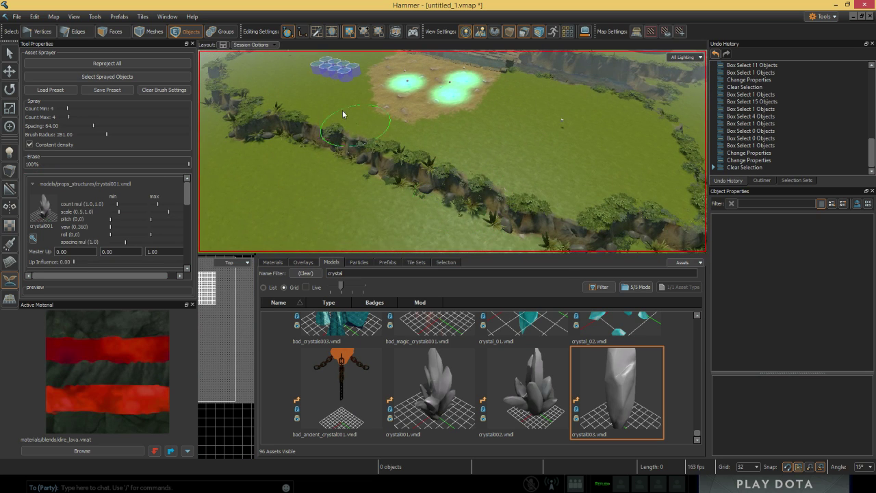
scroll(344, 114, up, 3)
scroll(289, 167, down, 5)
scroll(177, 196, down, 1)
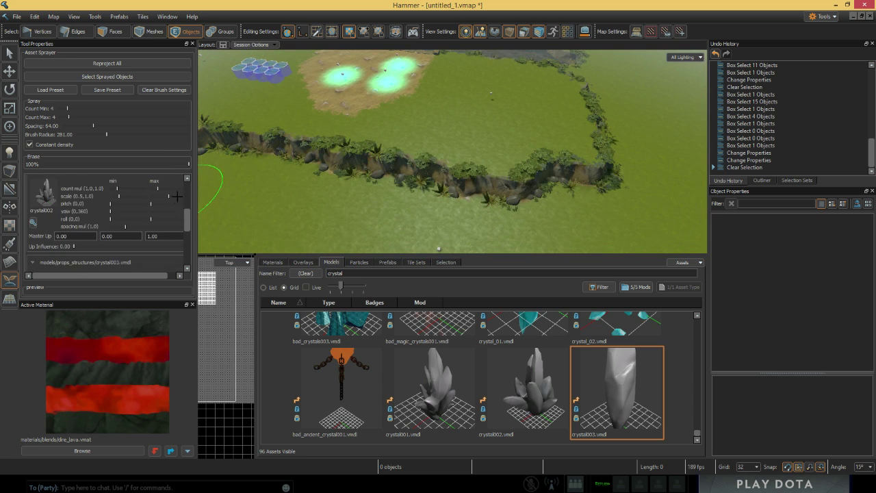
scroll(176, 197, up, 3)
scroll(298, 192, up, 3)
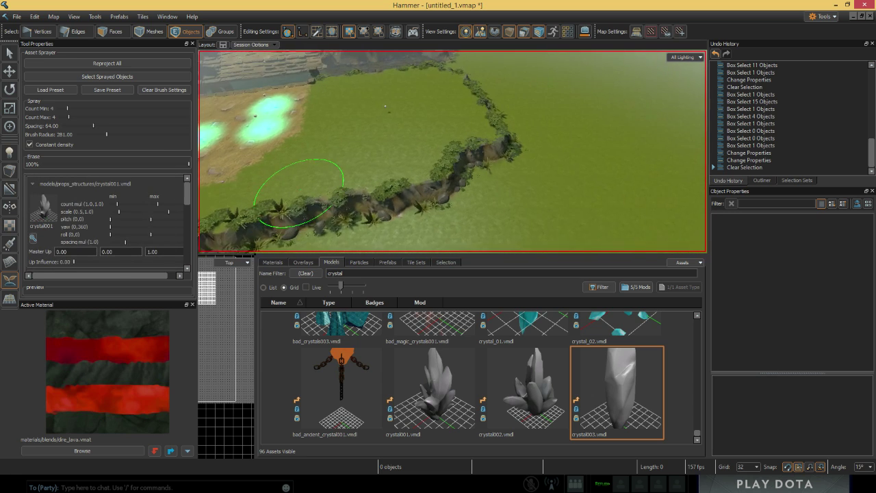
Step: Set the brush radius to 249 and spray the crystals along the curved cliff line in two strokes
mouse_move(299, 194)
right_down()
mouse_move(312, 206)
mouse_move(371, 213)
mouse_move(293, 176)
mouse_move(352, 215)
mouse_move(413, 233)
mouse_move(415, 116)
right_up()
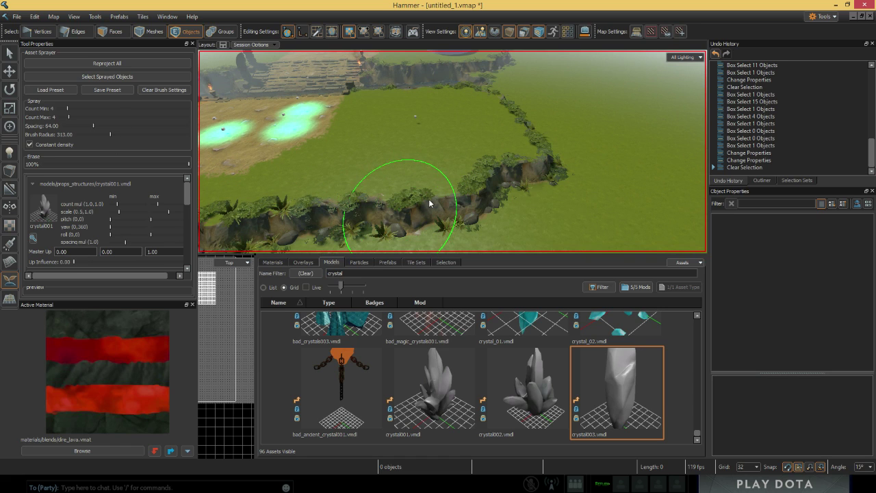
middle_drag(428, 199, 412, 218)
scroll(116, 234, down, 1)
scroll(121, 219, up, 1)
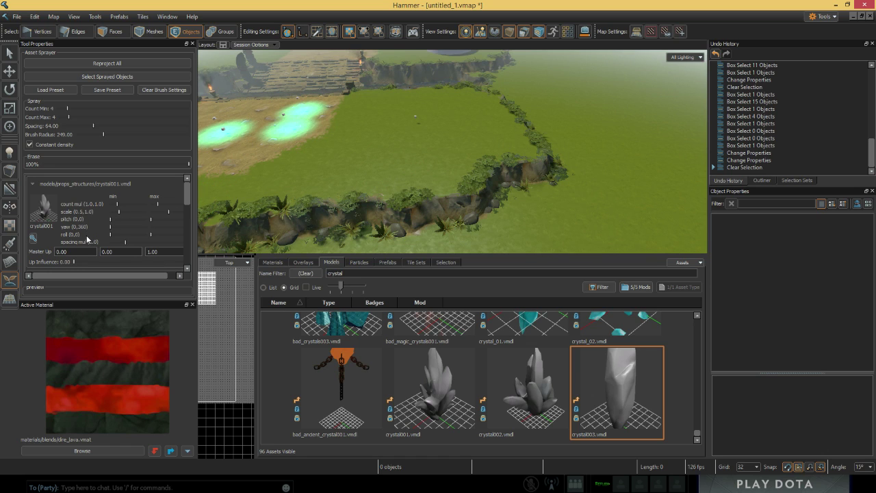
right_drag(363, 219, 359, 209)
mouse_move(347, 188)
mouse_down()
mouse_move(429, 194)
mouse_move(503, 176)
mouse_up()
right_drag(505, 175, 462, 206)
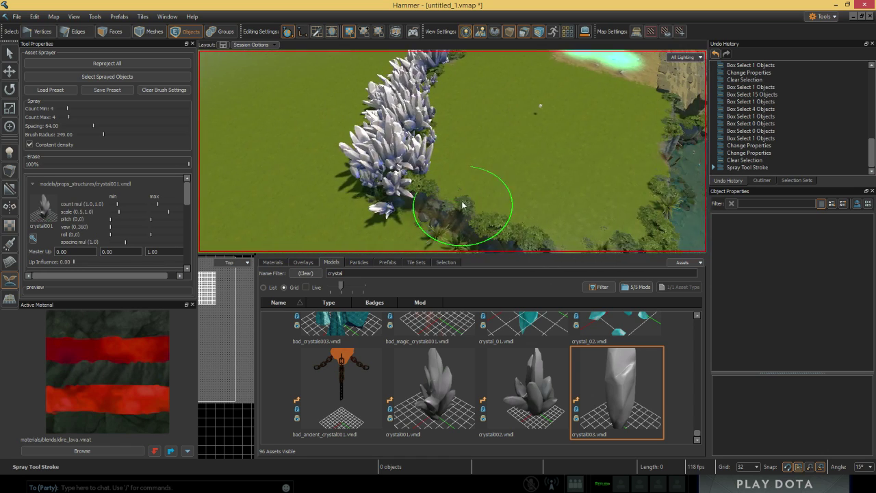
drag(463, 205, 541, 222)
mouse_move(541, 222)
right_down()
mouse_move(484, 198)
mouse_move(541, 204)
mouse_move(489, 204)
mouse_move(459, 178)
right_up()
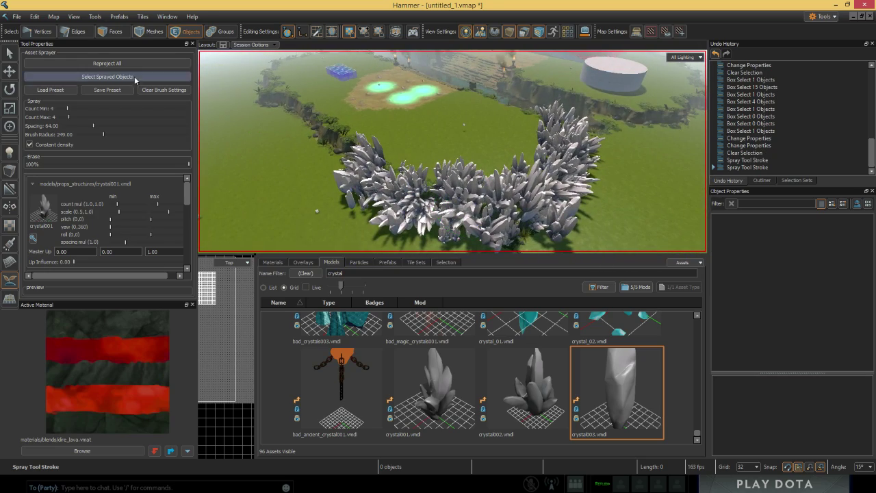
Step: Show where spray presets are saved, cancel without saving one, and review the crystal elements' settings
click(112, 92)
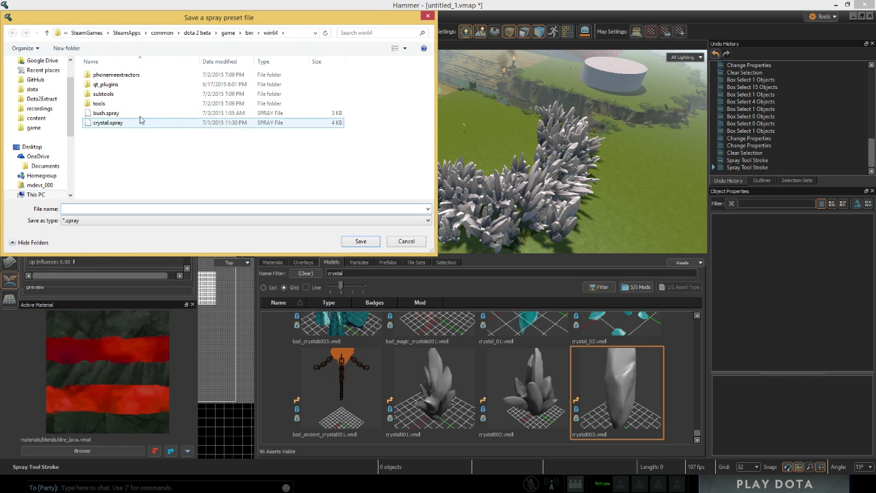
click(407, 241)
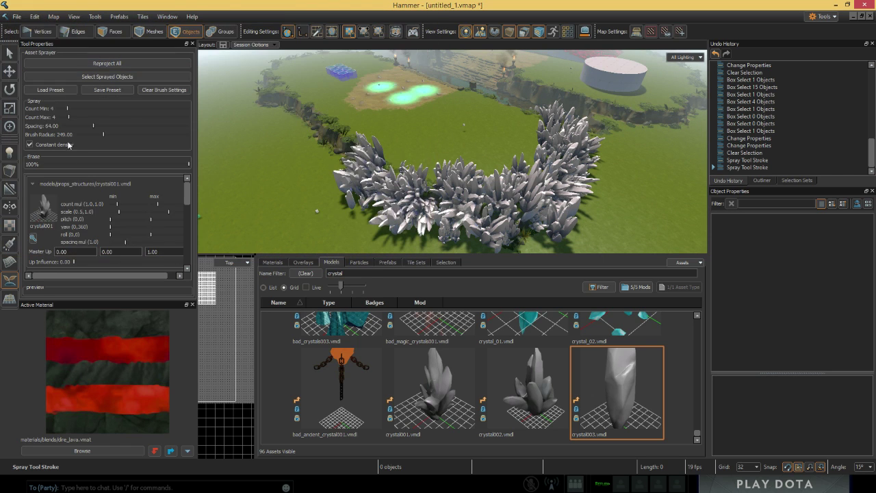
scroll(74, 223, down, 3)
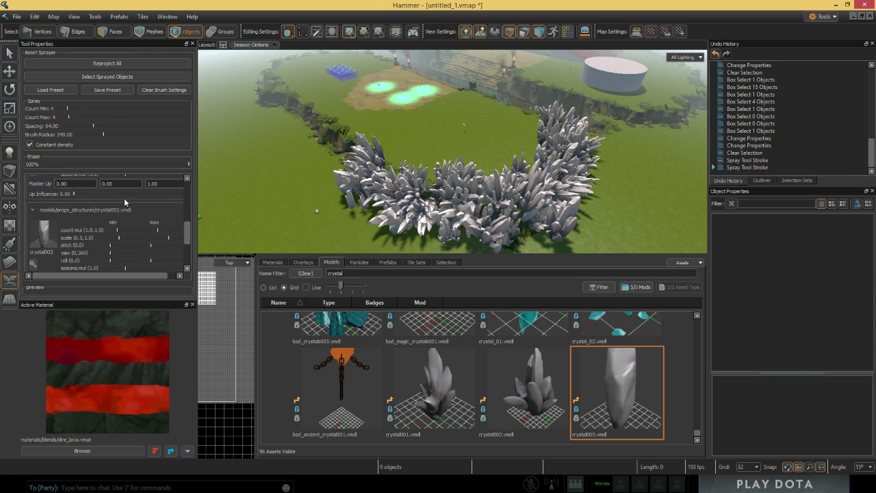
scroll(76, 178, up, 3)
Step: Select all the sprayed crystal props along the cliff line from several viewing angles
click(11, 55)
mouse_move(312, 90)
right_down()
mouse_move(336, 123)
mouse_move(312, 90)
right_up()
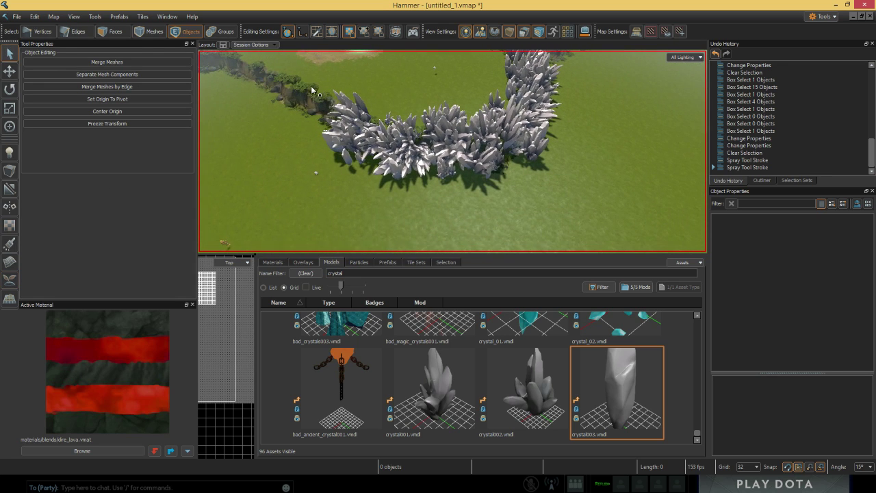
drag(527, 243, 525, 240)
ctrl+drag(341, 198, 344, 202)
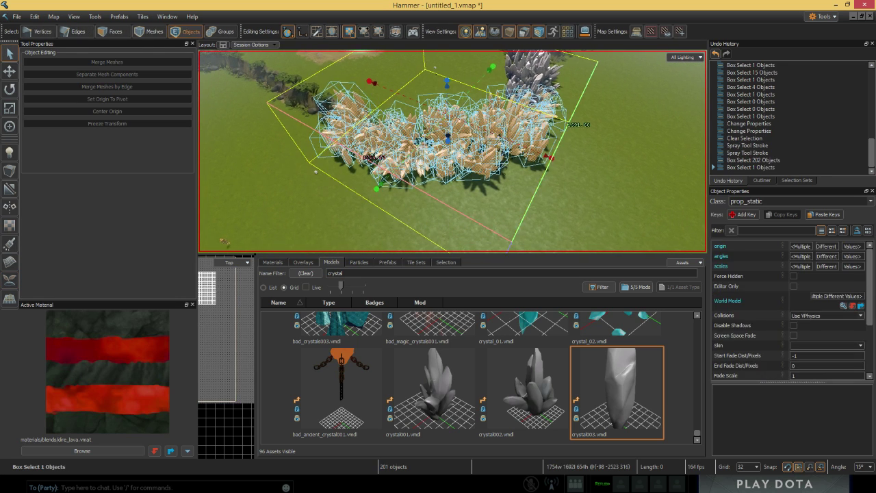
right_drag(356, 158, 404, 154)
ctrl+drag(371, 104, 438, 165)
right_drag(438, 164, 649, 122)
right_drag(482, 226, 506, 226)
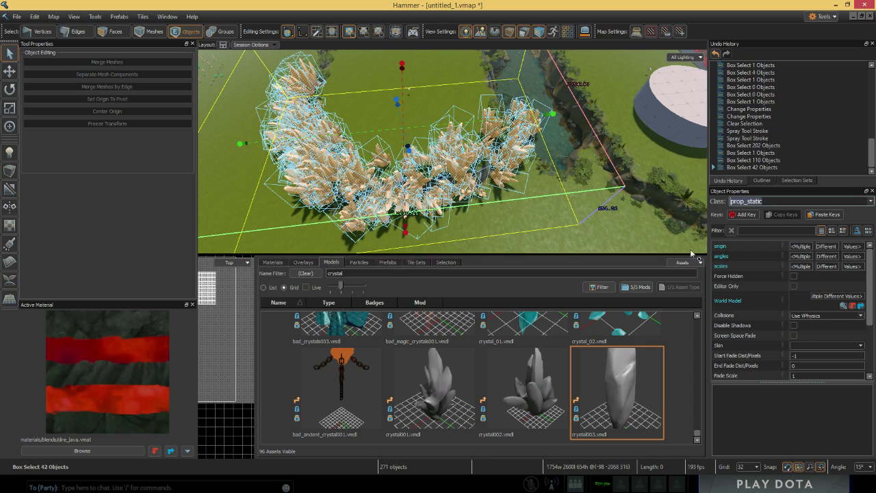
Step: Set the selected crystals' Color to blue with RGB 58, 117, 255 and clear the selection
scroll(866, 311, down, 3)
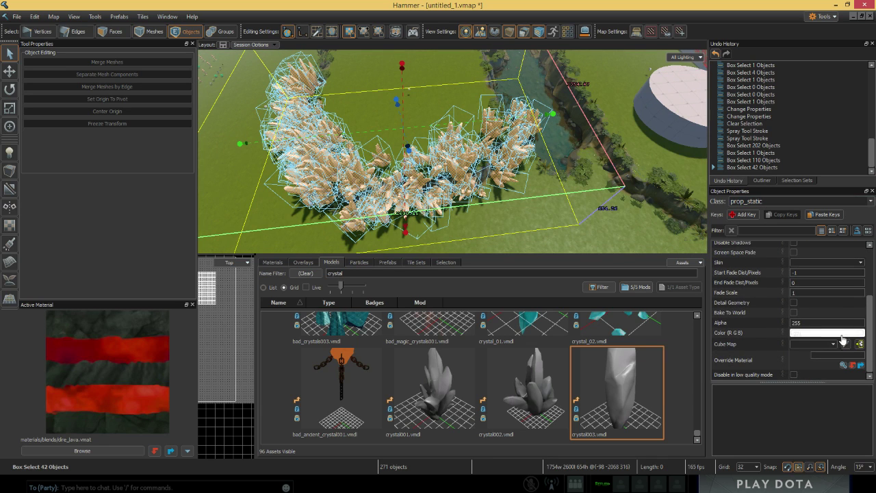
click(826, 334)
click(473, 190)
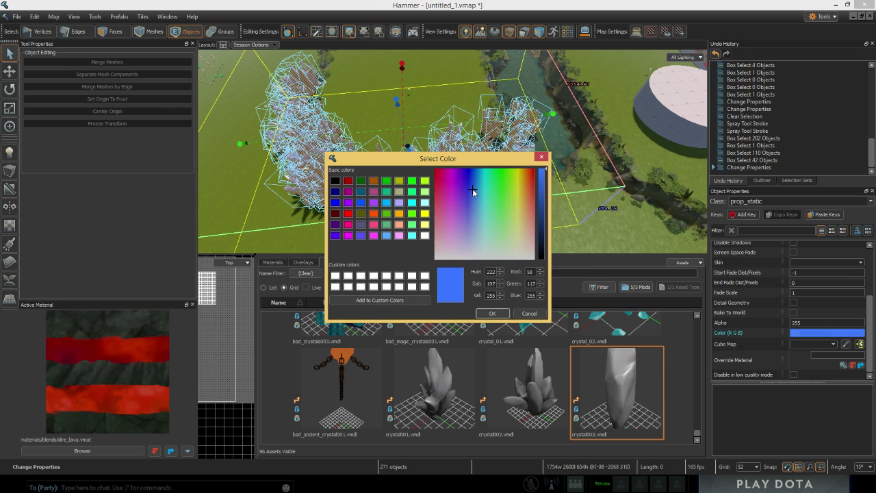
click(495, 315)
click(586, 215)
Step: Filter the model assets by "tree" and clear the Asset Sprayer's brush settings
right_drag(586, 215, 246, 251)
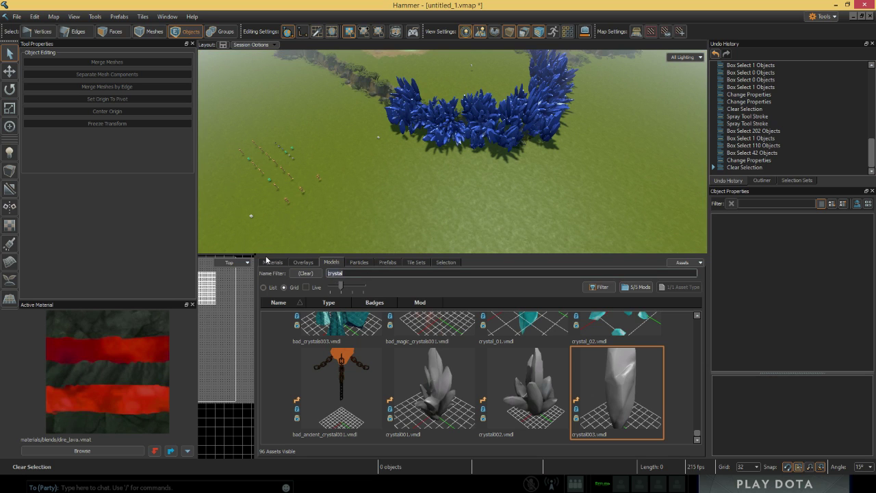
text(tree)
click(10, 279)
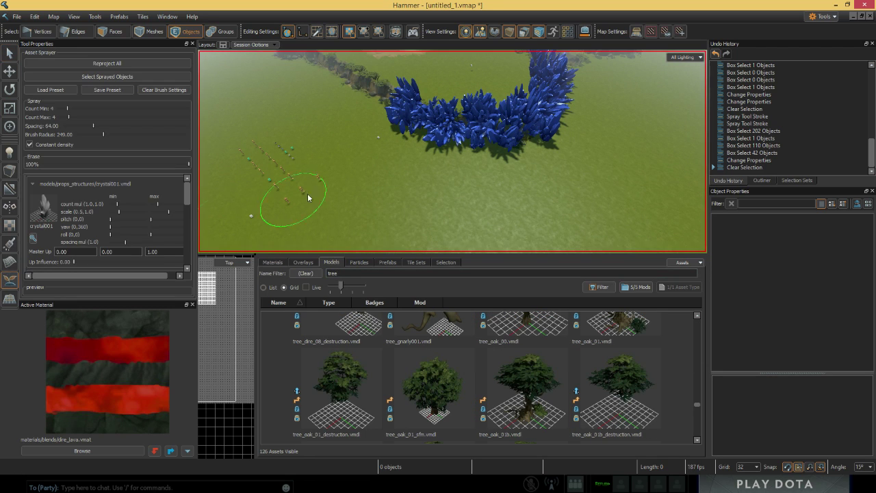
right_drag(307, 196, 383, 205)
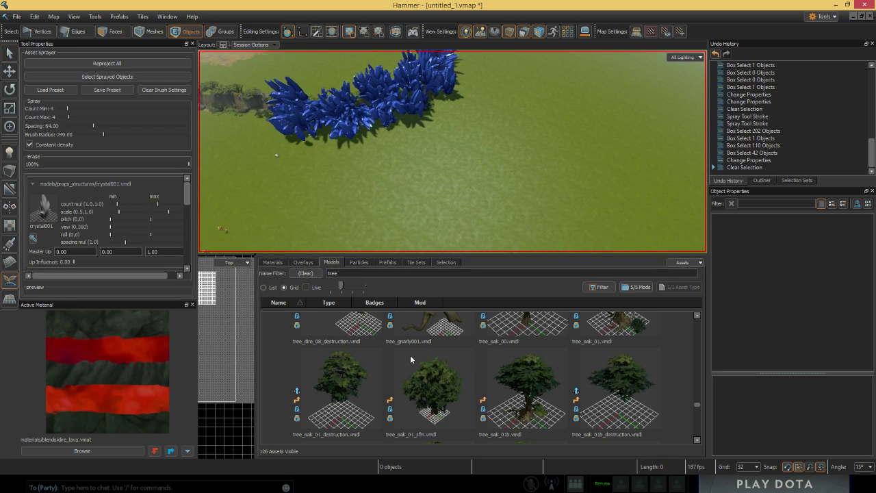
click(165, 89)
Step: Add the desert tree models, including tree_desert004 and tree_desert001, as elements of the Asset Sprayer
scroll(557, 383, down, 10)
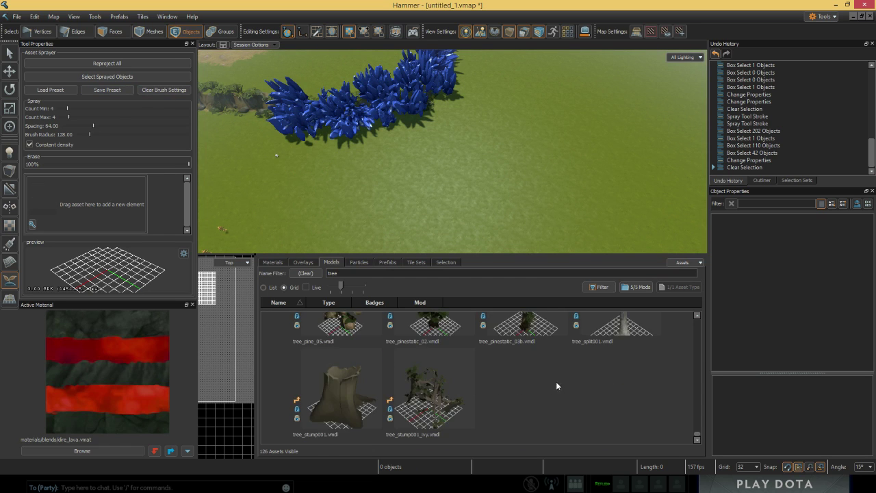
scroll(581, 390, up, 6)
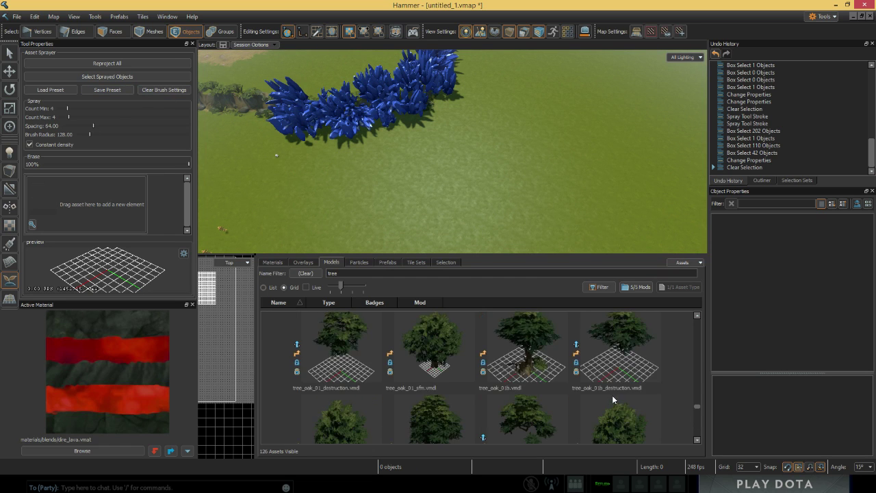
scroll(611, 395, up, 3)
drag(548, 352, 123, 204)
click(606, 352)
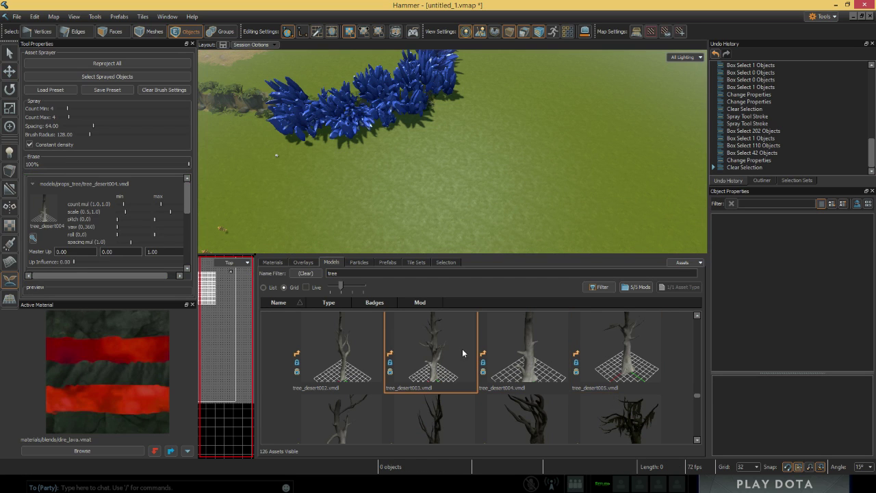
scroll(463, 353, up, 3)
scroll(622, 390, down, 3)
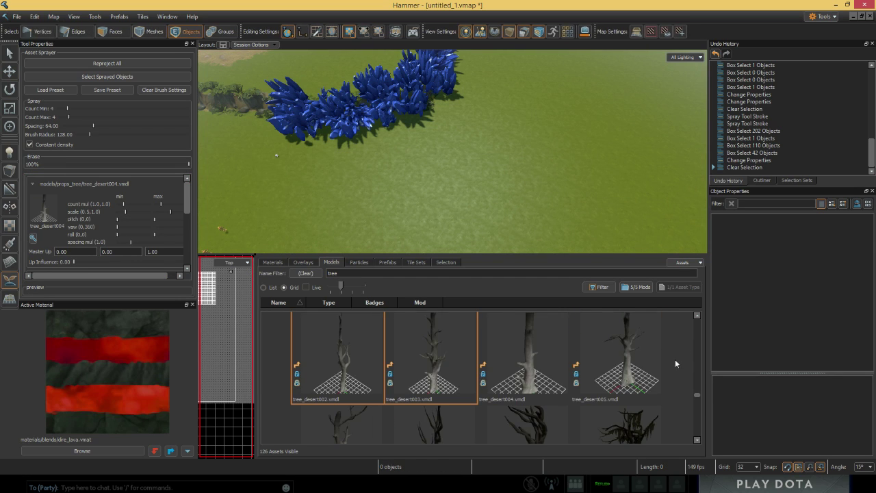
click(696, 315)
mouse_move(635, 353)
mouse_down()
mouse_move(145, 255)
mouse_move(108, 210)
mouse_up()
Step: Set the spray brush radius to 353 over the open grass in front of the blue crystals
scroll(401, 185, up, 3)
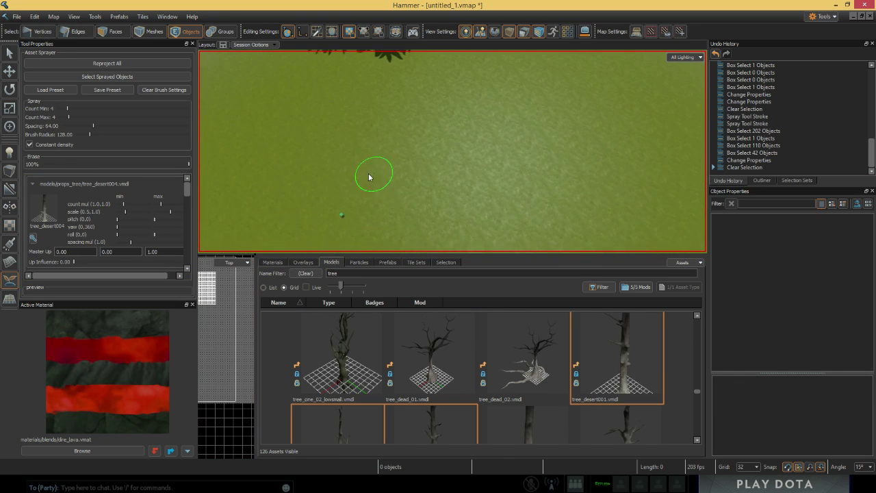
ctrl+scroll(519, 178, up, 3)
scroll(303, 162, down, 1)
Step: Try spraying desert trees across the open grass at different densities, undoing each stroke
drag(303, 162, 549, 184)
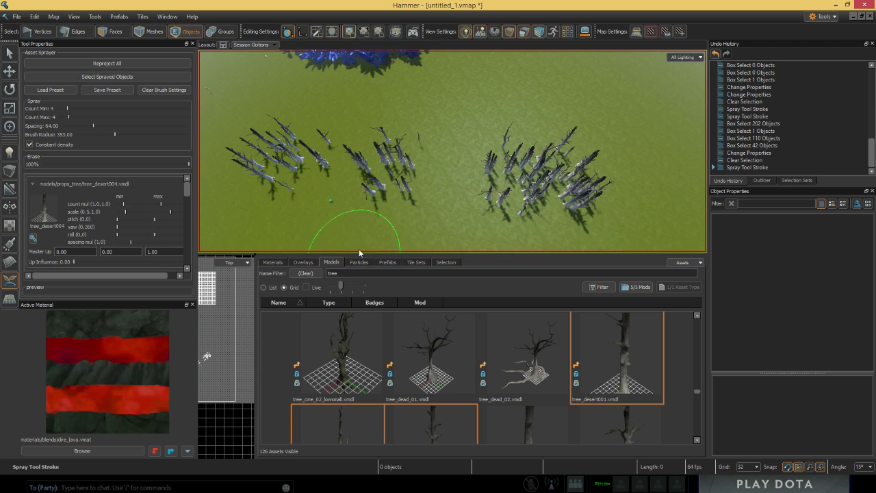
key(ctrl+z)
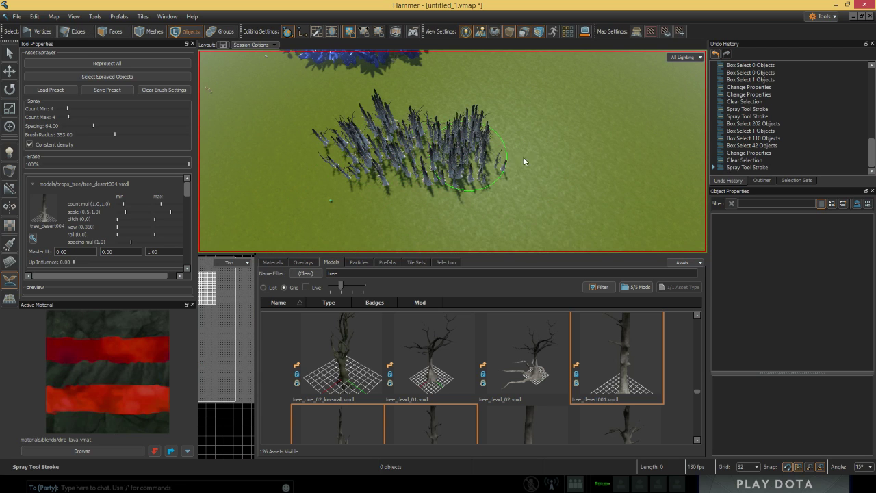
drag(582, 167, 659, 170)
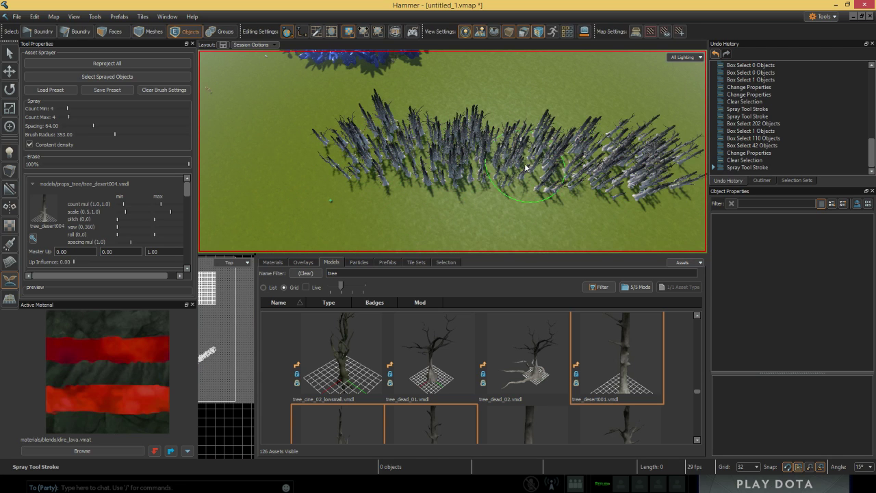
key(ctrl+z)
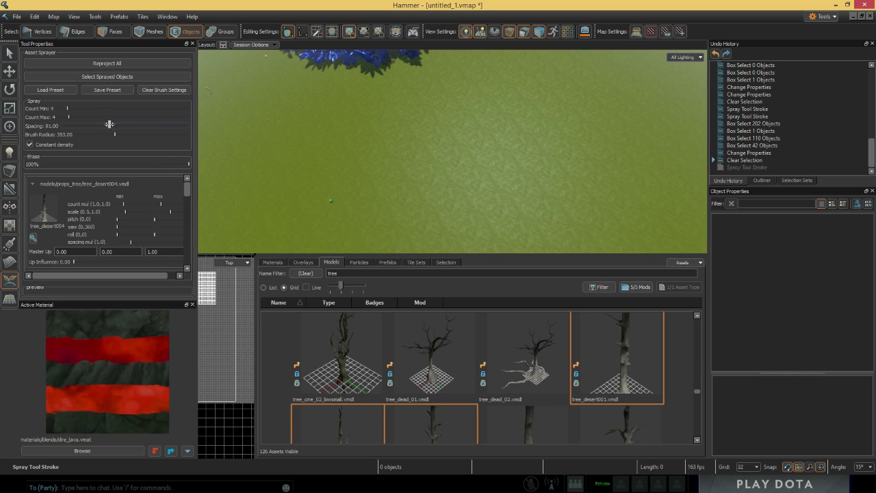
Step: Spray four clusters of desert trees in a row across the open grass with a spacing of 168
click(388, 175)
click(556, 179)
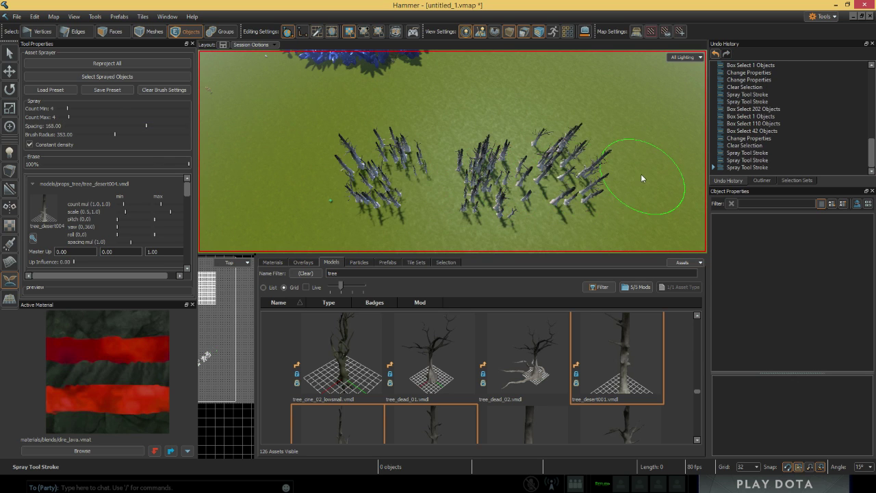
click(649, 175)
key(d)
Step: Select all the sprayed desert trees and set their entity class to ent_dota_tree
click(10, 54)
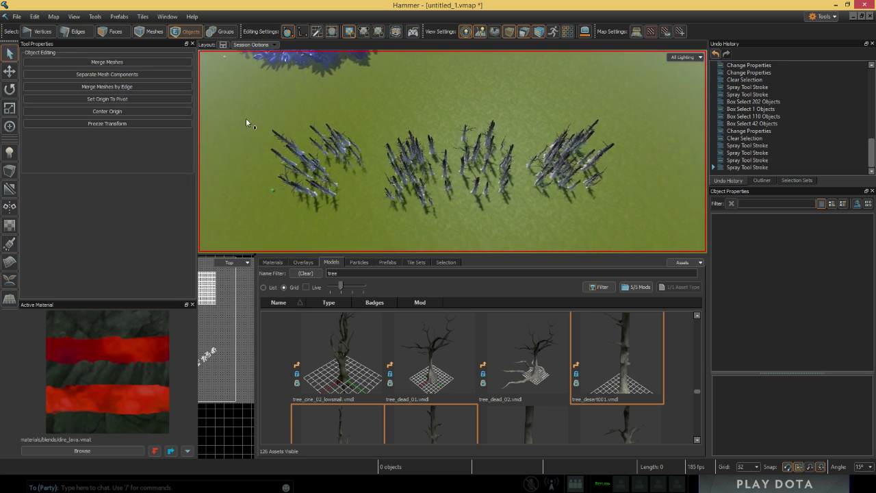
drag(246, 111, 694, 234)
drag(306, 212, 281, 208)
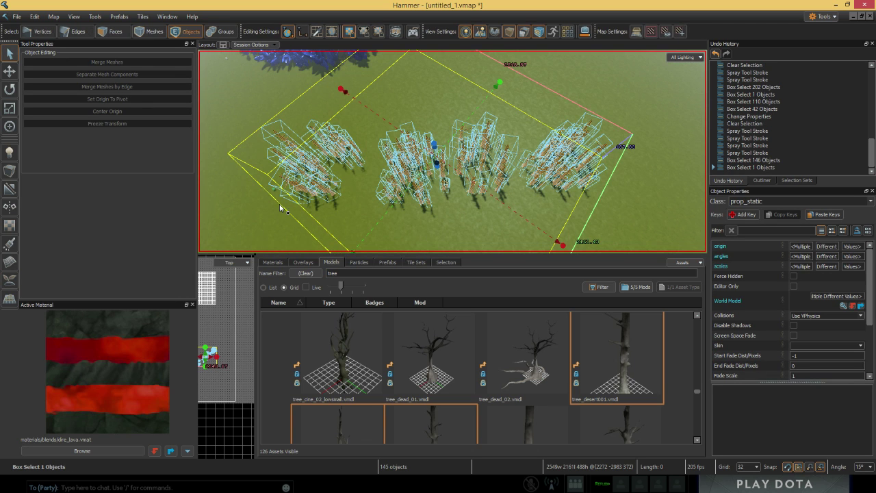
right_drag(421, 227, 537, 239)
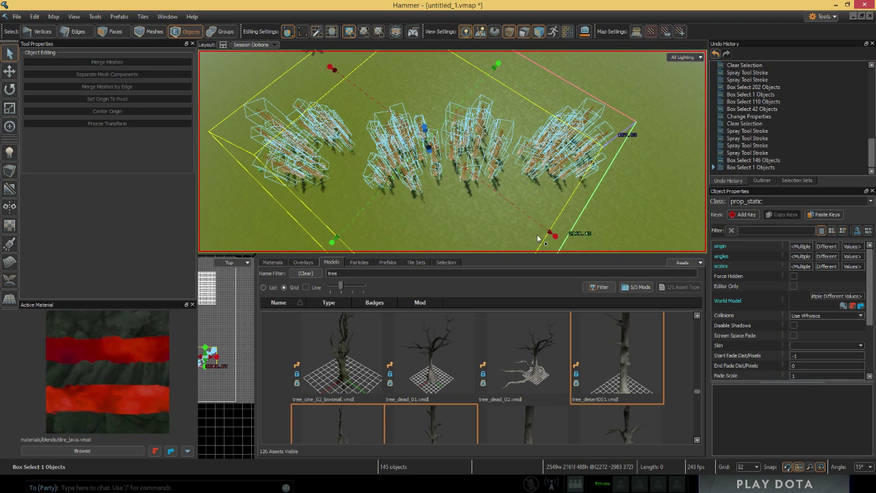
click(793, 201)
text(ent_dot)
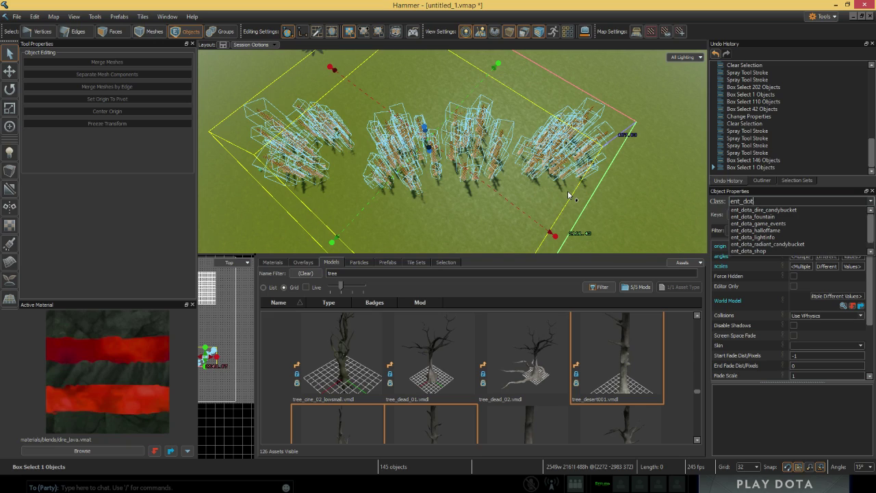
text(a_tree)
key(Return)
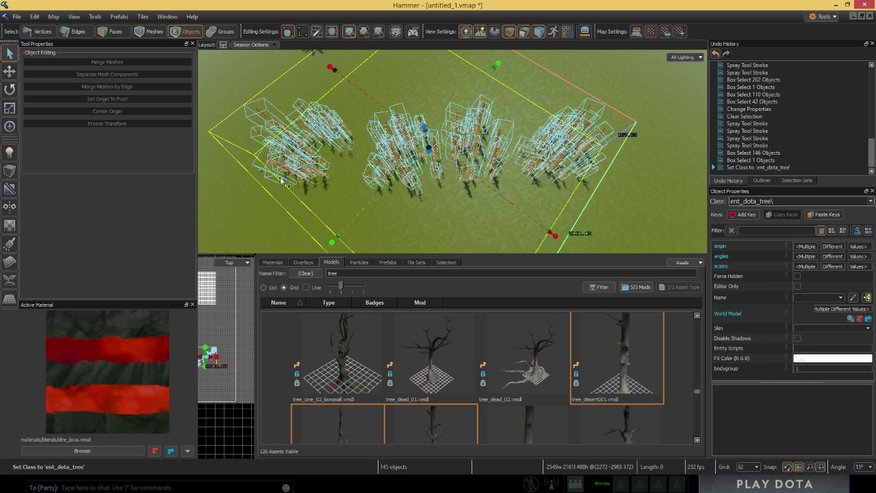
Step: Clear the selection and turn on the grid nav preview over the sprayed trees
click(489, 209)
key(f)
key(w)
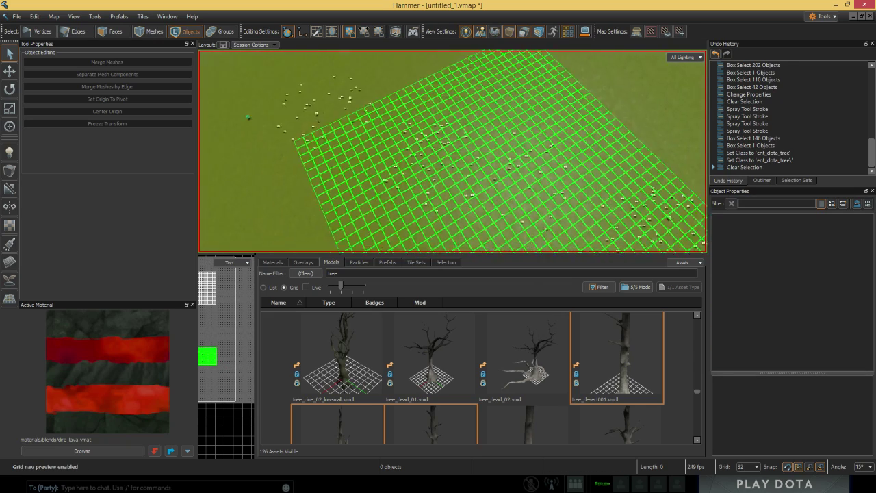
Step: Undo the mistyped second class change on the trees, keeping ent_dota_tree, and clear the selection
key(ctrl+z)
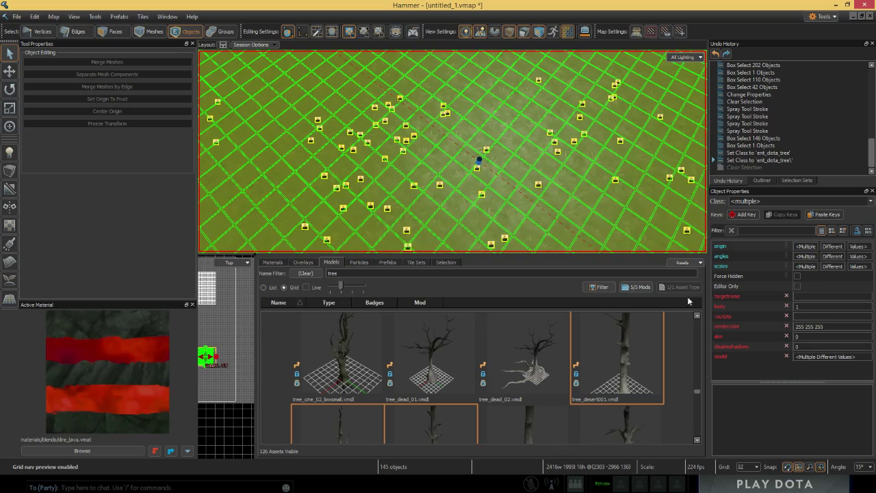
key(ctrl+z)
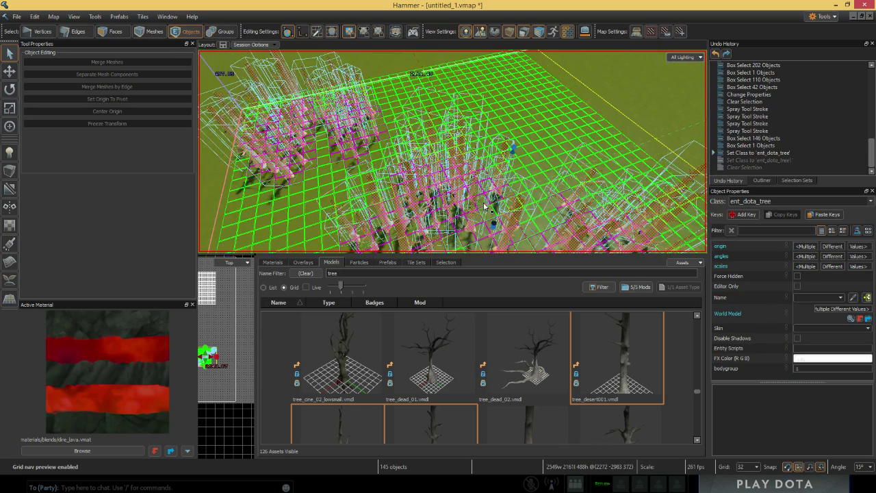
key(s)
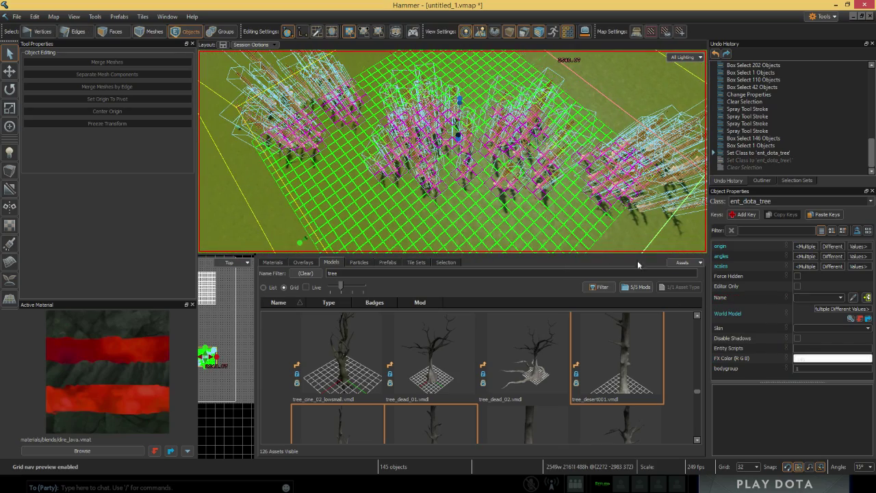
key(ctrl+y)
key(ctrl+y)
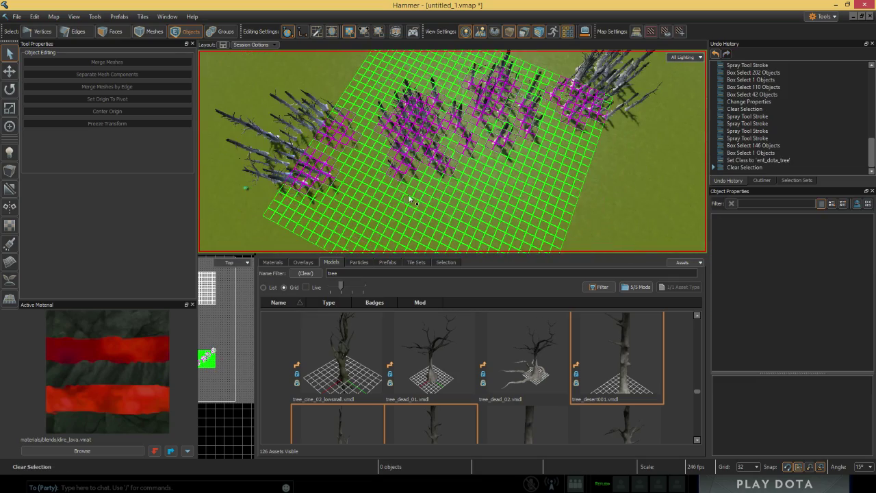
Step: Examine the blocked grid cells under the tree clusters, toggling the grid nav preview, and leave it off
drag(510, 56, 396, 157)
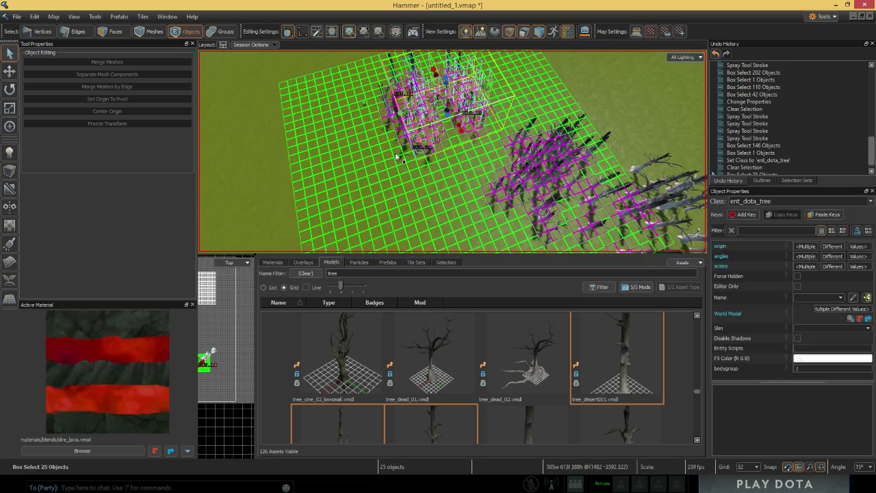
key(Escape)
right_drag(445, 201, 472, 199)
key(g)
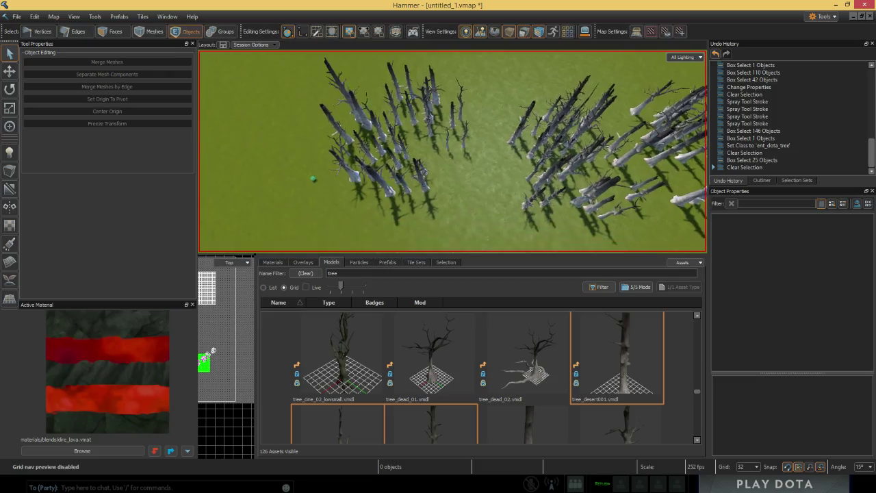
key(g)
right_drag(452, 152, 514, 129)
key(g)
Step: Select the tree clusters at one end of the row, set their FX Color to blue, and clear the selection
right_drag(360, 194, 400, 185)
drag(401, 185, 507, 248)
click(814, 359)
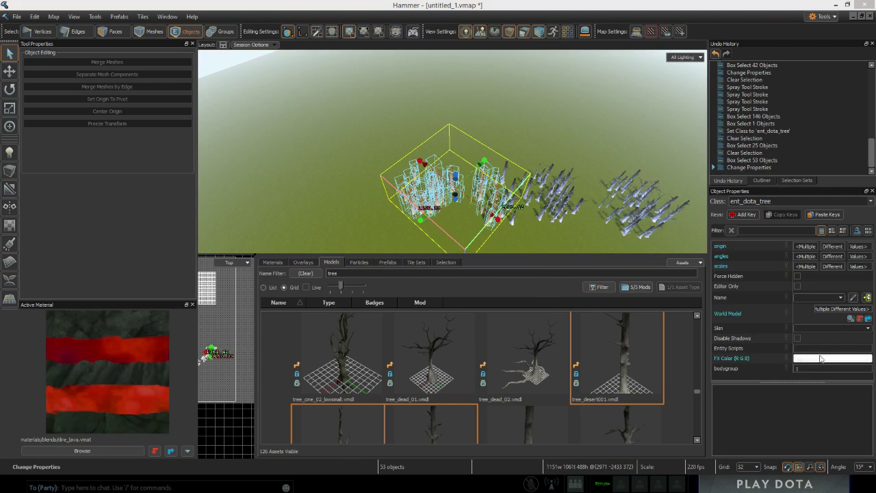
click(496, 313)
click(302, 140)
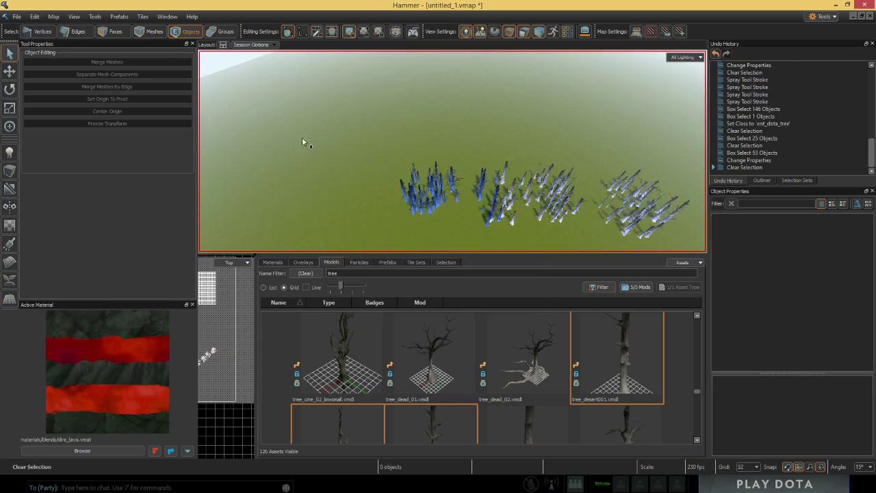
Step: Browse the tree models in the asset list and look over the recolored trees and blue crystals
right_drag(302, 140, 334, 165)
scroll(411, 370, down, 10)
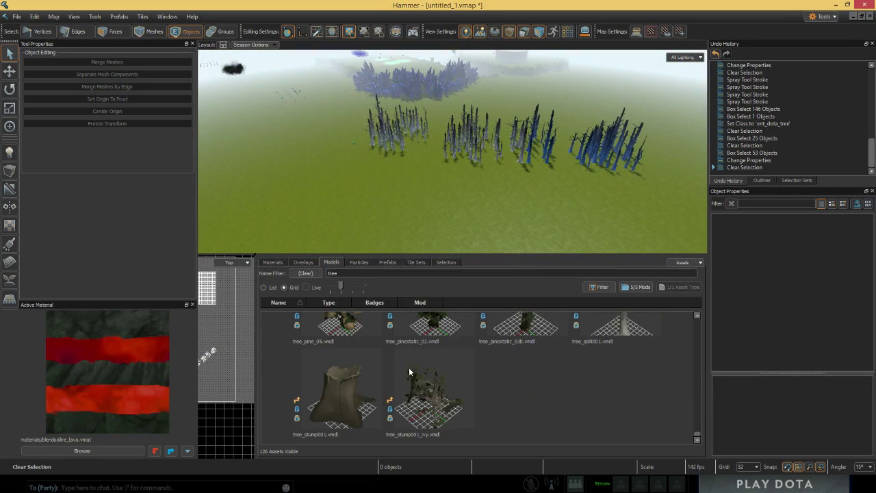
scroll(382, 361, up, 5)
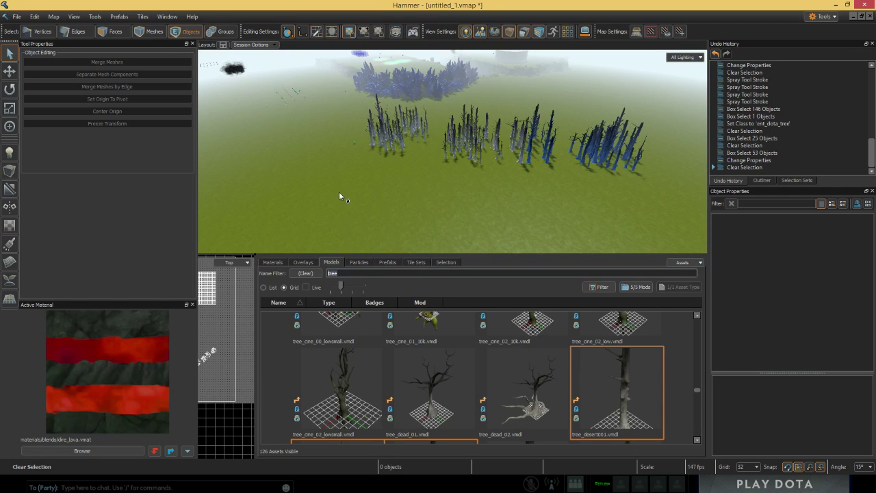
right_drag(341, 193, 294, 204)
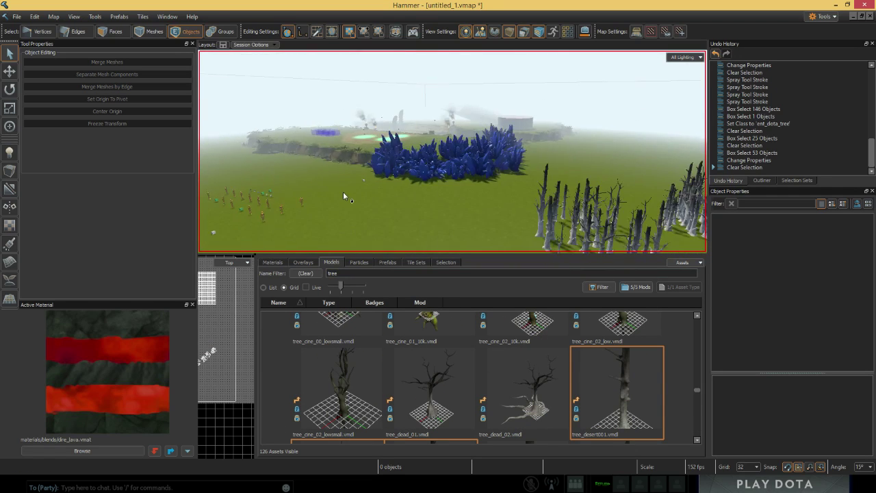
Step: Return to the Asset Sprayer and review the settings of its desert tree elements
click(10, 279)
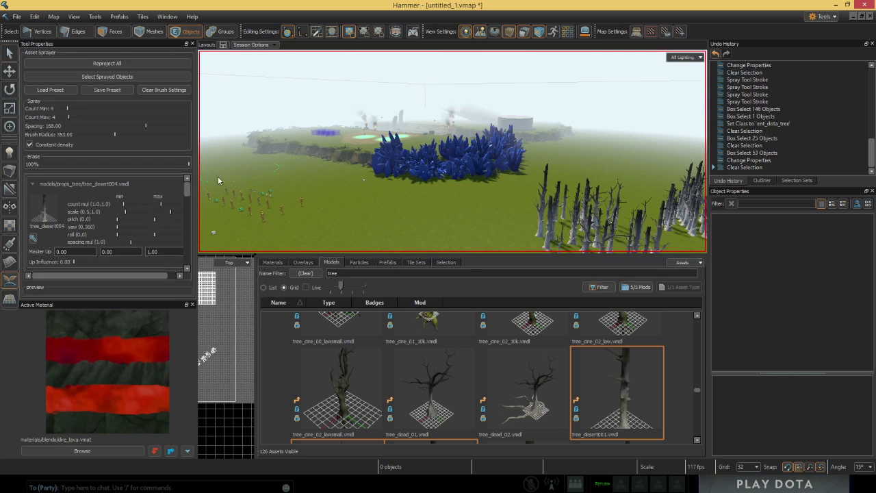
mouse_move(218, 180)
right_down()
mouse_move(358, 176)
mouse_move(362, 196)
right_up()
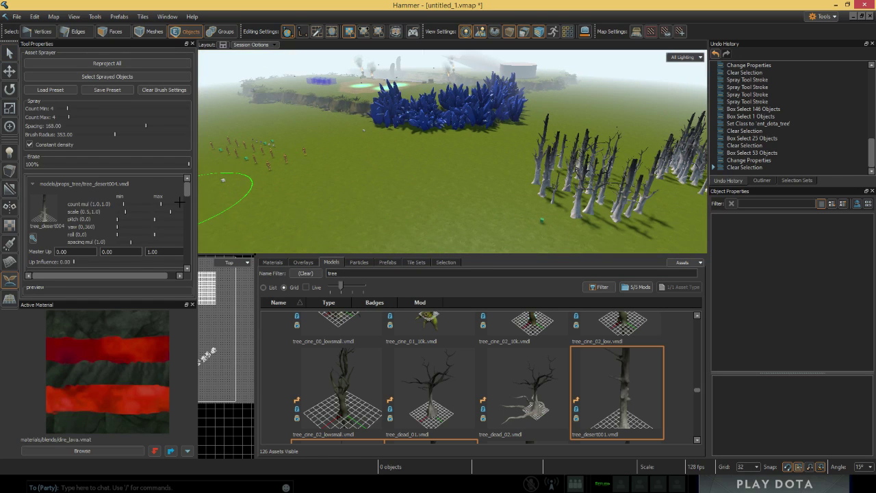
scroll(180, 203, down, 5)
scroll(183, 200, up, 5)
right_drag(347, 212, 339, 210)
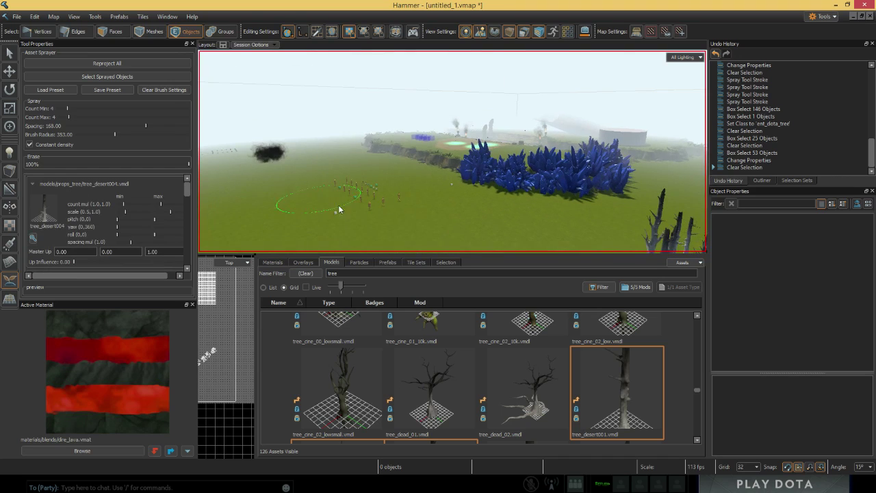
Step: Show the particle assets and look through the Asset Sprayer's element list from tree_desert004 to tree_desert001
click(359, 263)
right_drag(416, 204, 409, 222)
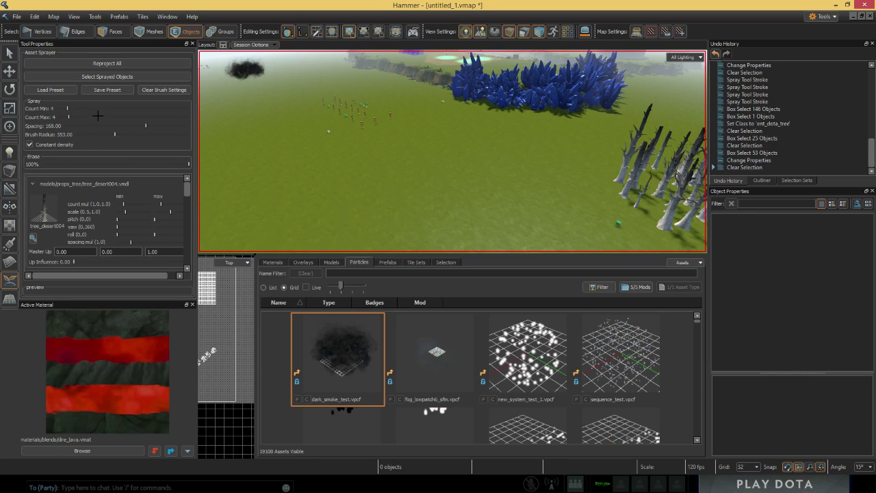
scroll(155, 203, down, 5)
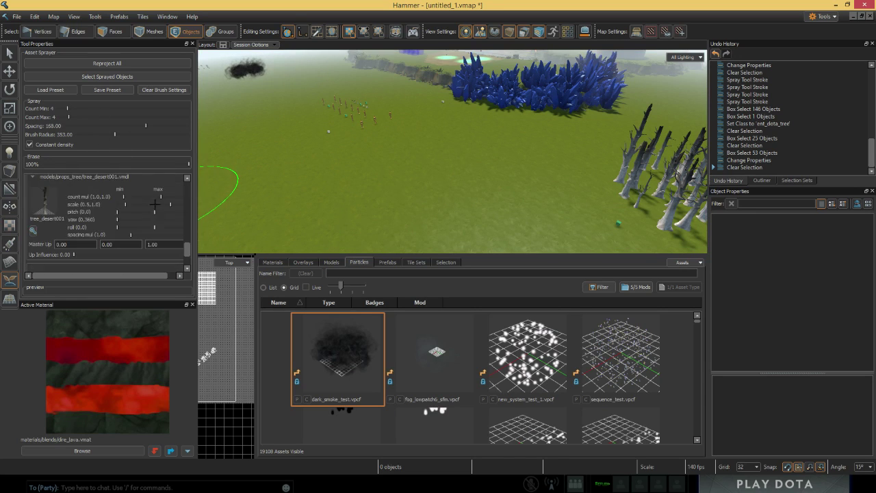
scroll(158, 224, up, 9)
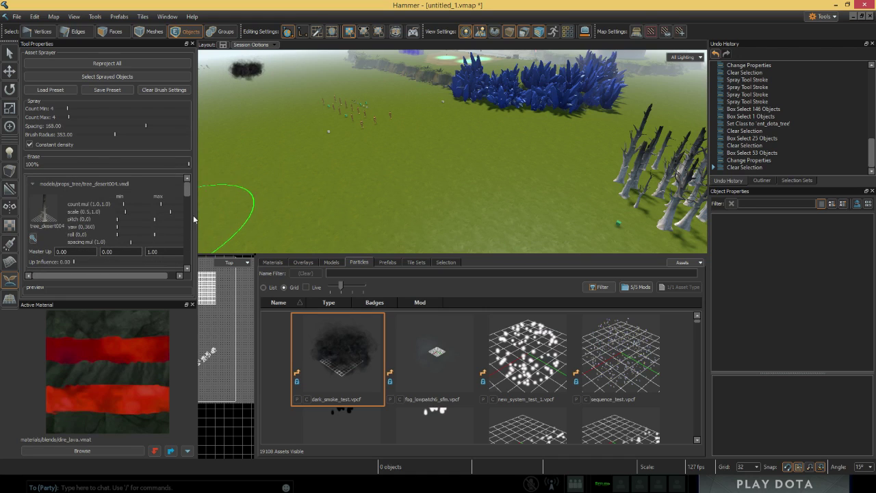
Step: Survey the map's sprayed trees, blue crystals, placed units, smoke particle and glowing dirt area
right_drag(219, 214, 281, 175)
mouse_move(292, 210)
right_down()
mouse_move(301, 205)
mouse_move(294, 192)
mouse_move(301, 219)
mouse_move(239, 144)
right_up()
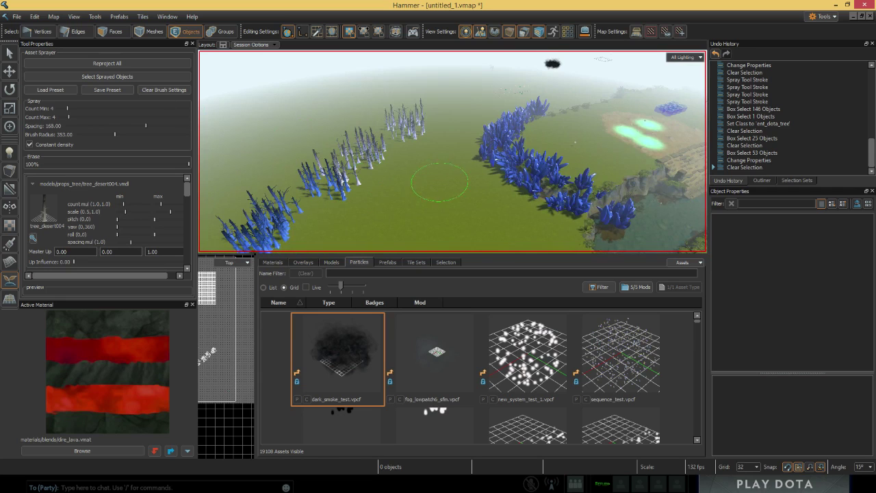
mouse_move(439, 182)
right_down()
mouse_move(465, 137)
mouse_move(490, 140)
mouse_move(500, 172)
mouse_move(548, 198)
mouse_move(460, 172)
mouse_move(472, 179)
mouse_move(471, 136)
right_up()
right_drag(543, 179, 589, 176)
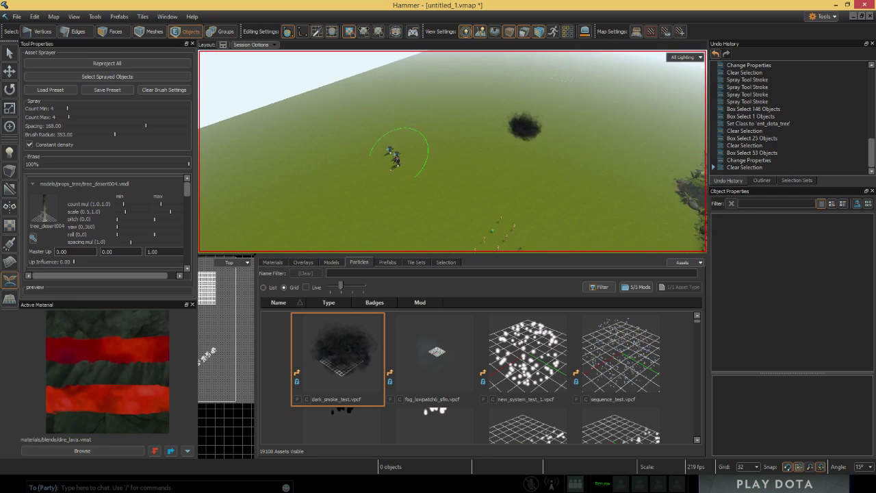
mouse_move(482, 193)
right_down()
mouse_move(482, 219)
mouse_move(483, 179)
mouse_move(482, 218)
mouse_move(482, 193)
mouse_move(464, 193)
right_up()
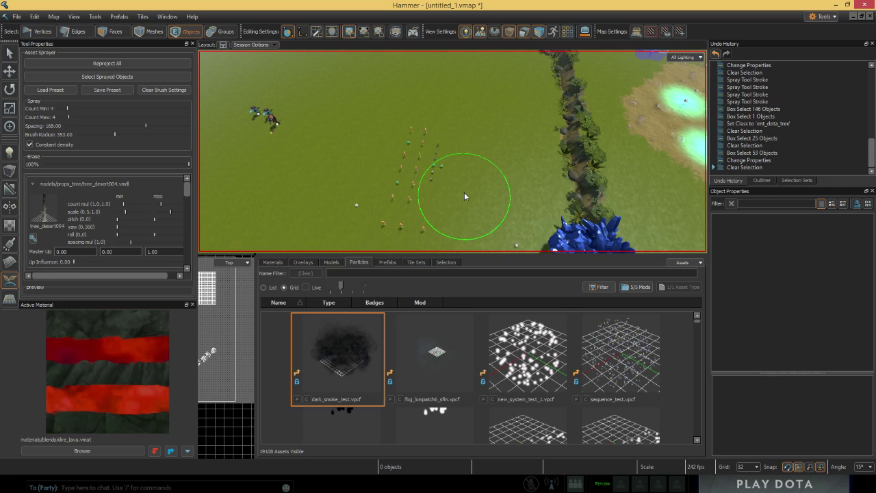
right_drag(464, 193, 466, 184)
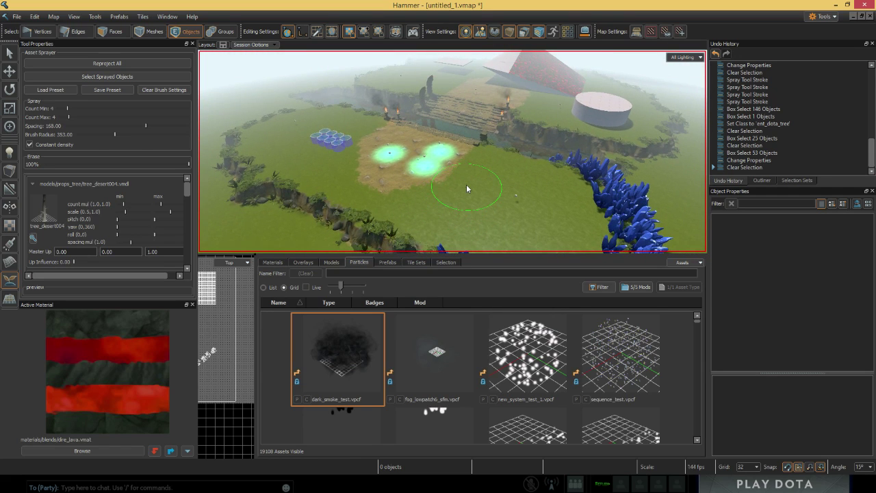